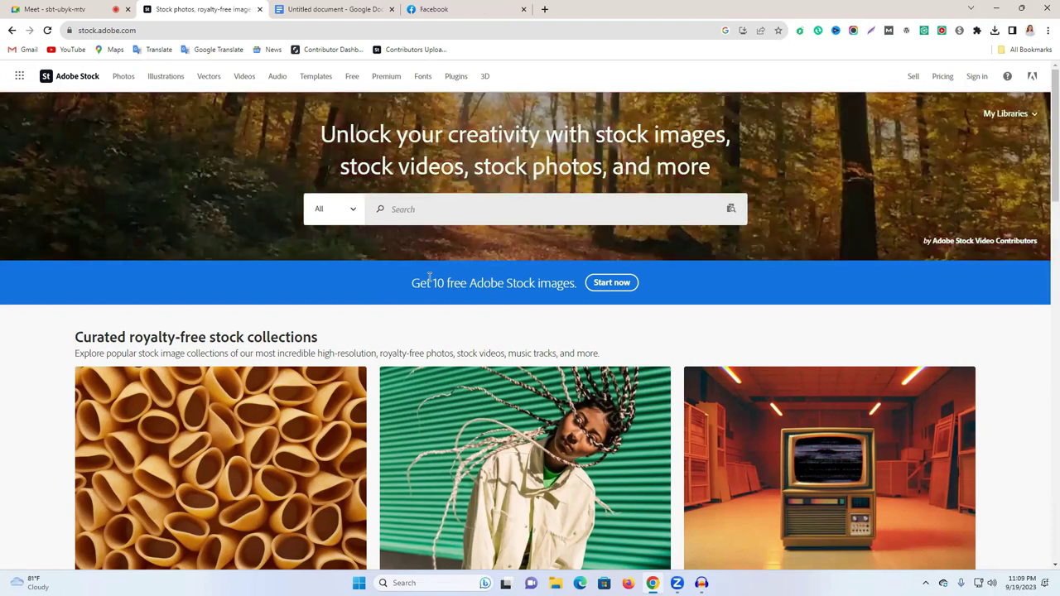
Step: Search Google for 'adobe stock contributor' in a new browser tab
{"action": "left_click", "coordinate": [544, 9]}
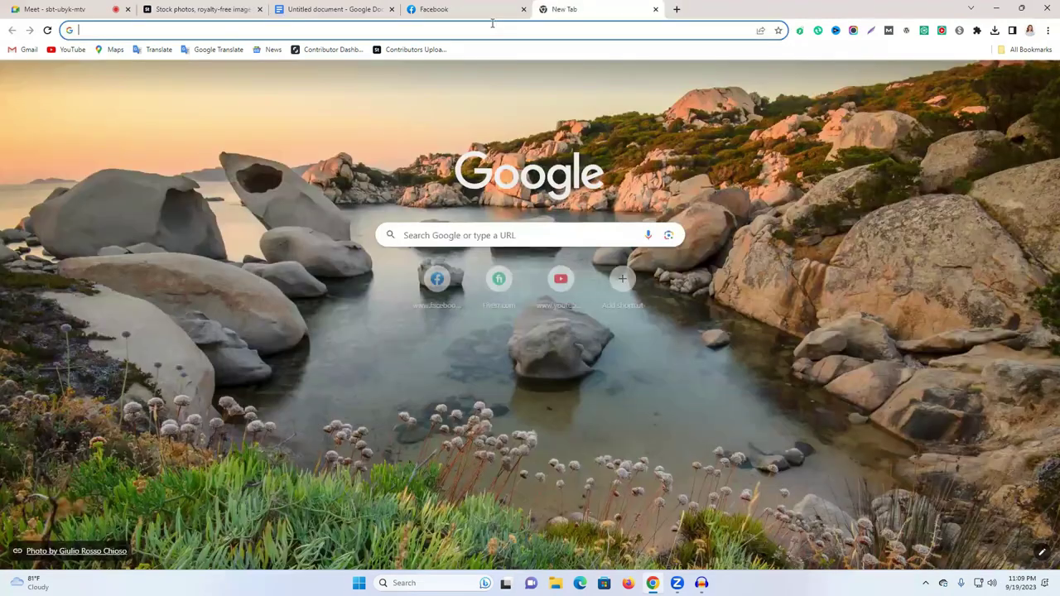
{"action": "left_click", "coordinate": [492, 23]}
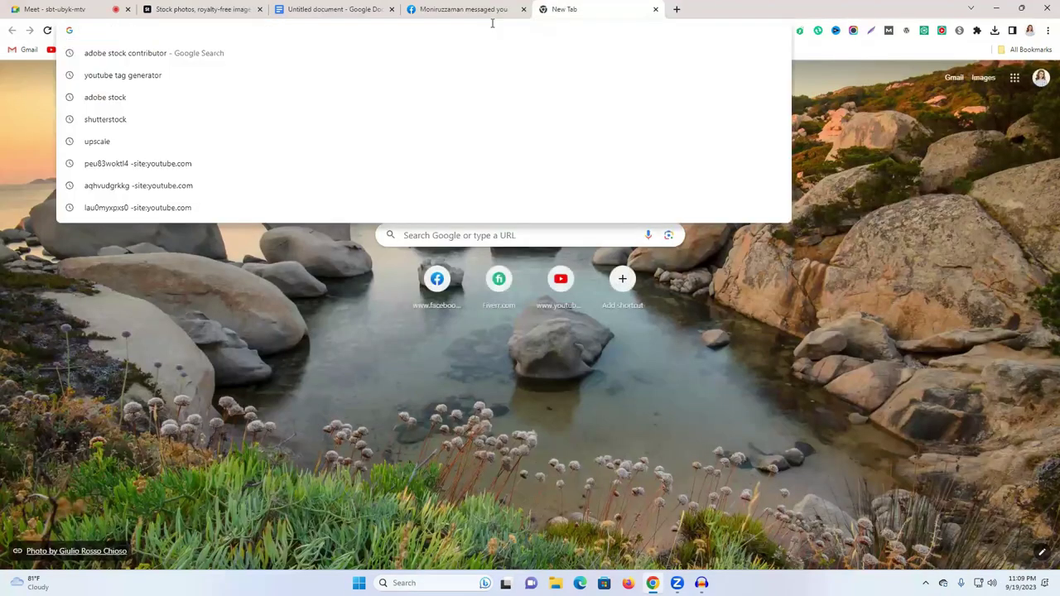
{"action": "type", "text": "a"}
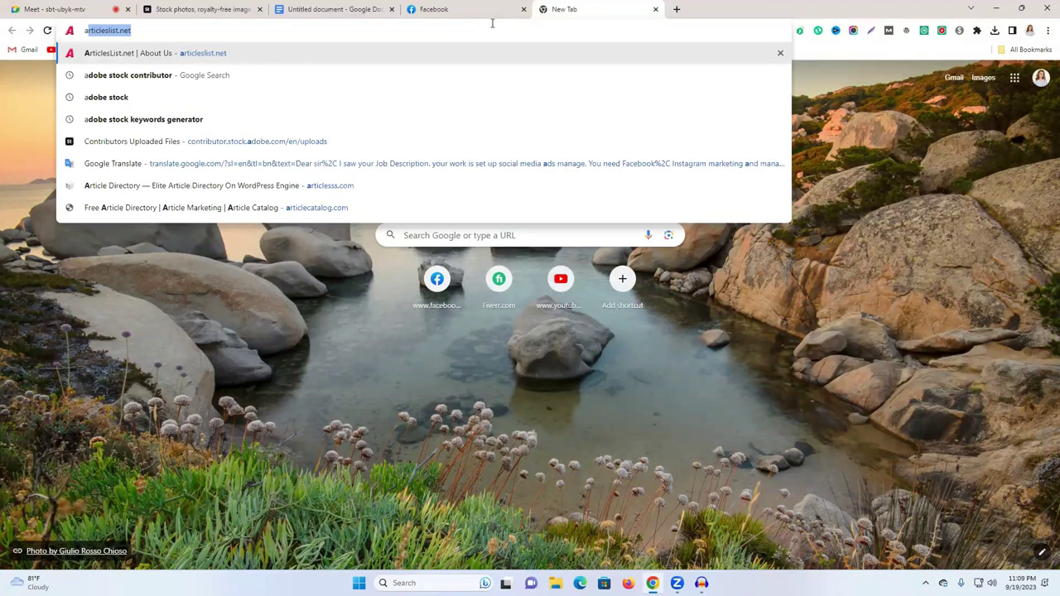
{"action": "type", "text": "d"}
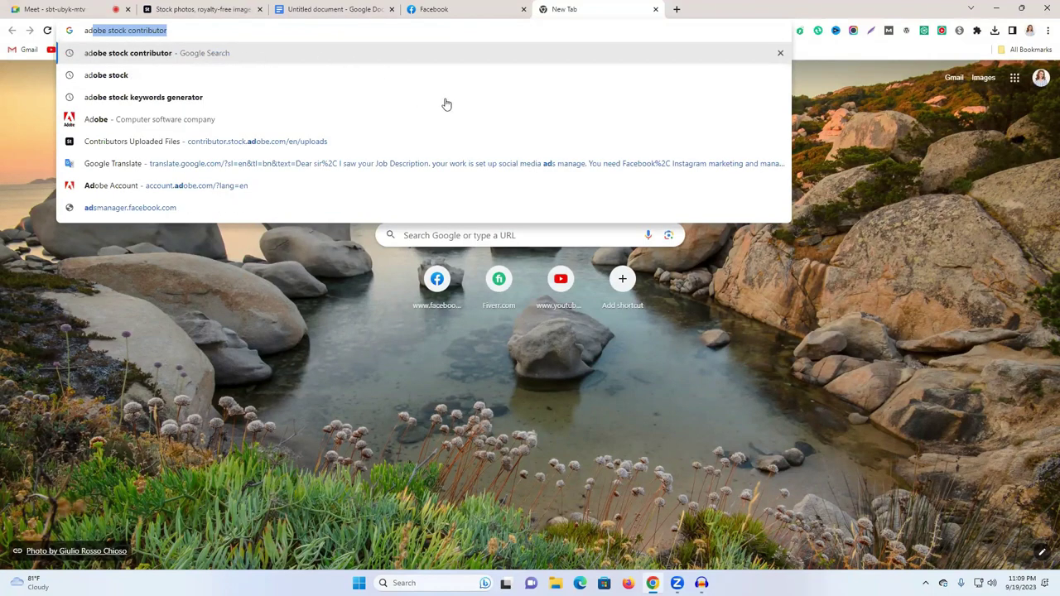
{"action": "key", "text": "Return"}
{"action": "key", "text": "ctrl+1"}
Step: Present the entire screen in the Meet call
{"action": "left_click", "coordinate": [539, 548]}
{"action": "left_click", "coordinate": [632, 89]}
{"action": "left_click", "coordinate": [470, 176]}
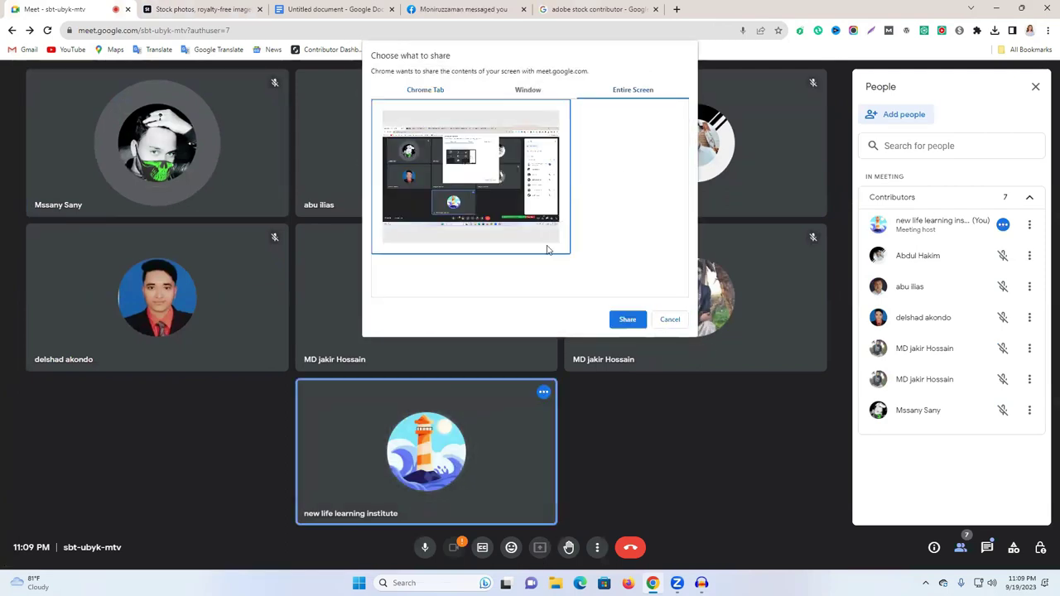
{"action": "left_click", "coordinate": [627, 318]}
{"action": "key", "text": "ctrl+5"}
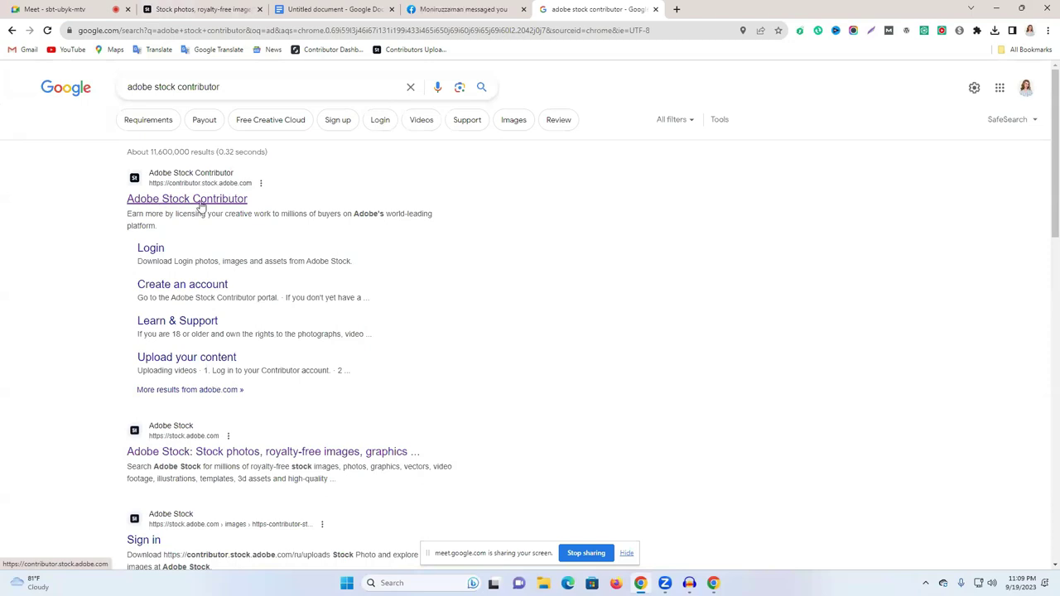
Step: Open the Adobe Stock Contributor site's Join now sign-up form, then a new blank tab
{"action": "left_click", "coordinate": [200, 205]}
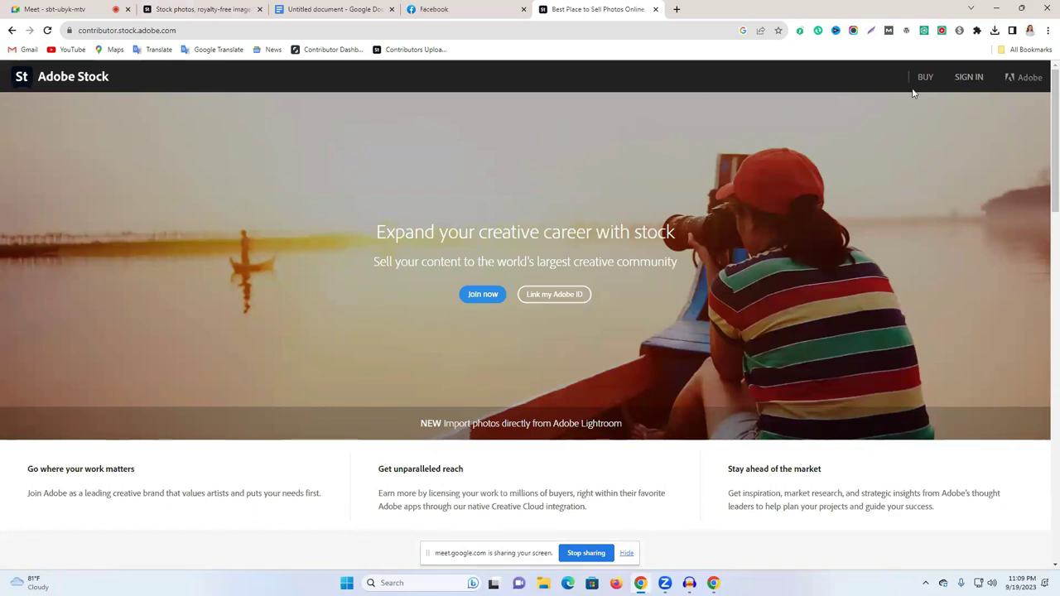
{"action": "left_click", "coordinate": [480, 298]}
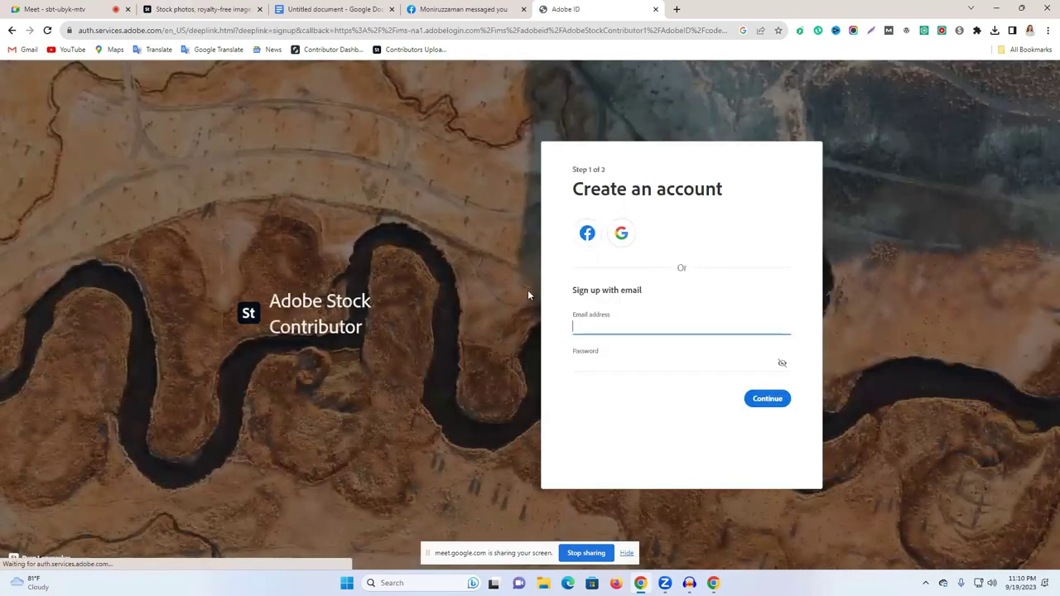
{"action": "left_click", "coordinate": [677, 9]}
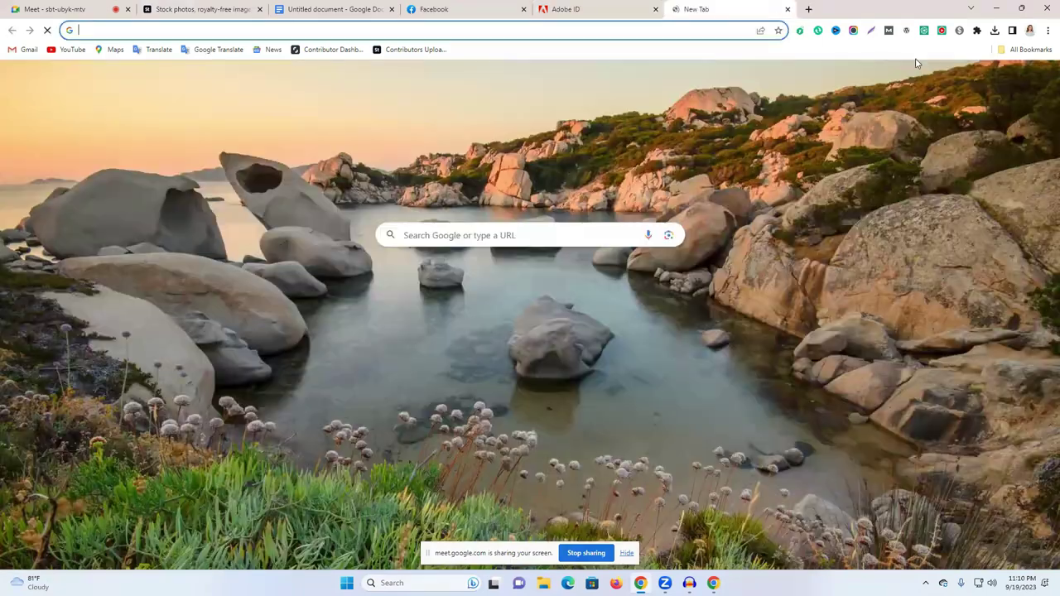
Step: Switch to a different signed-in Google account and open its Gmail inbox
{"action": "left_click", "coordinate": [1040, 79]}
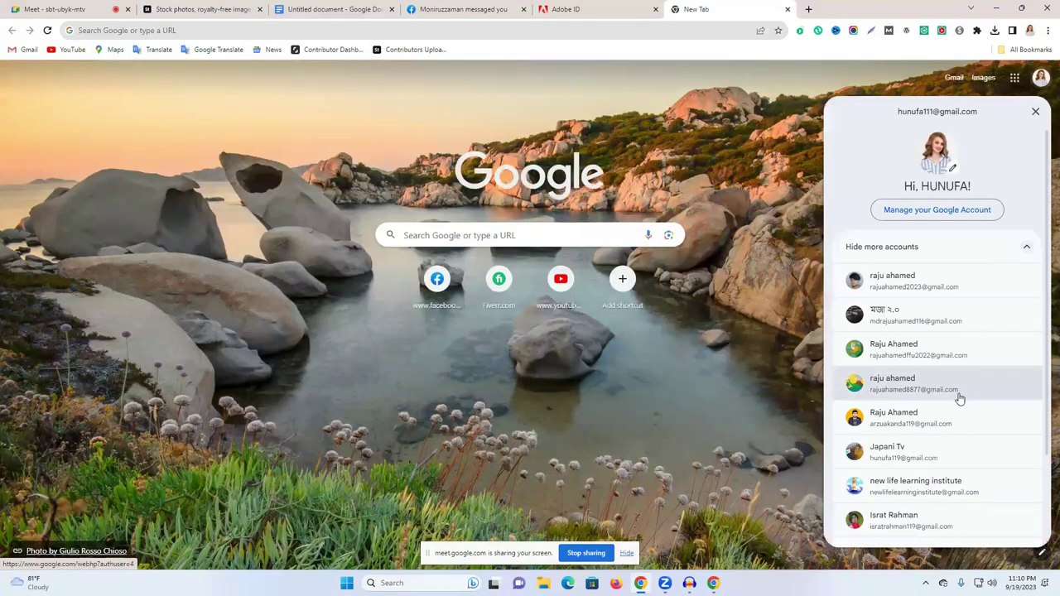
{"action": "left_click", "coordinate": [936, 422]}
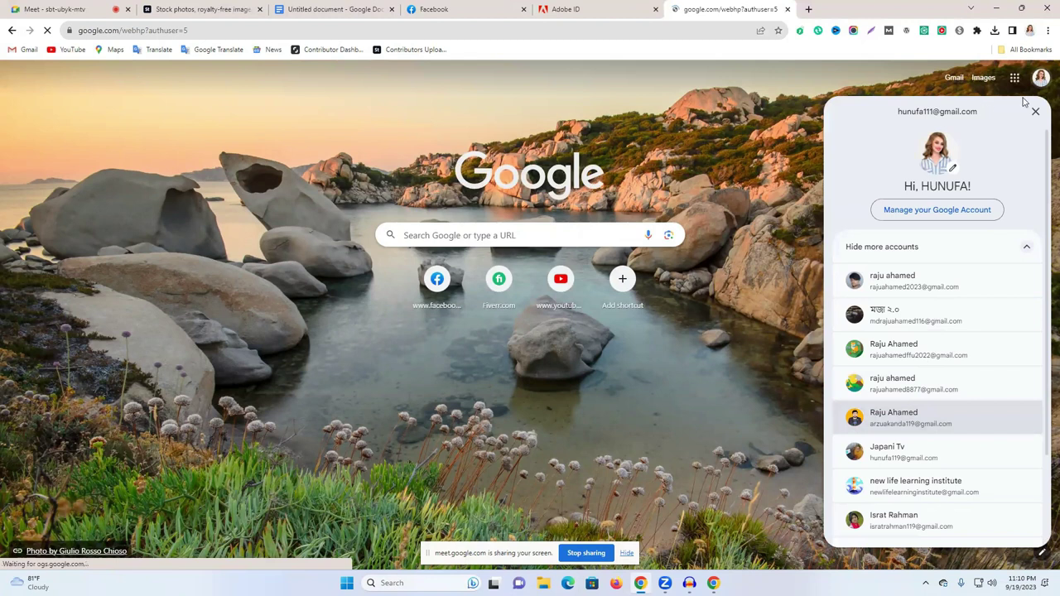
{"action": "left_click", "coordinate": [953, 78]}
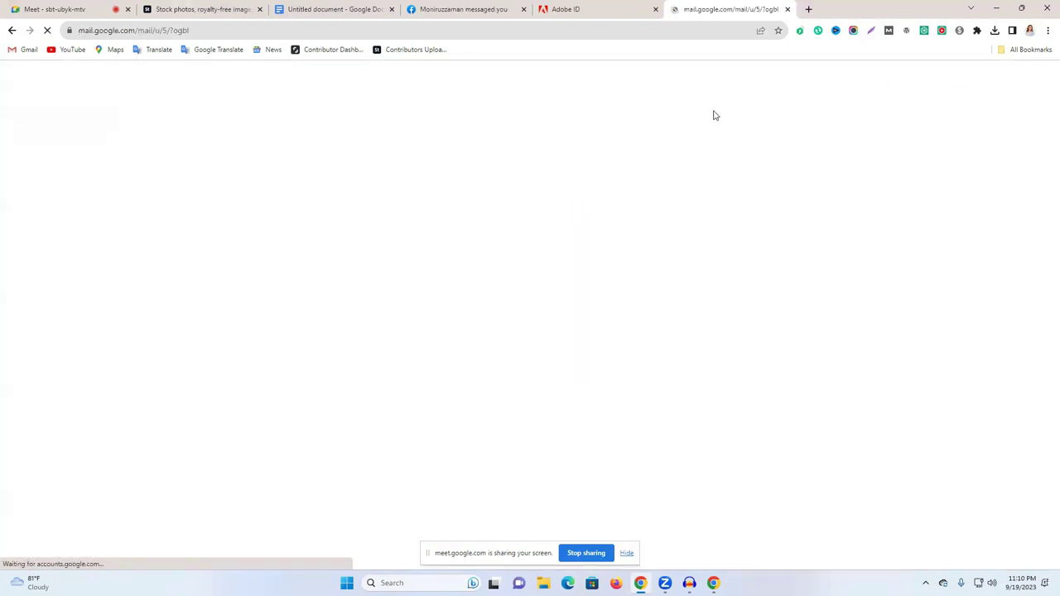
Step: Copy that account's e-mail address into the Adobe sign-up form's Email field
{"action": "left_click", "coordinate": [1040, 78]}
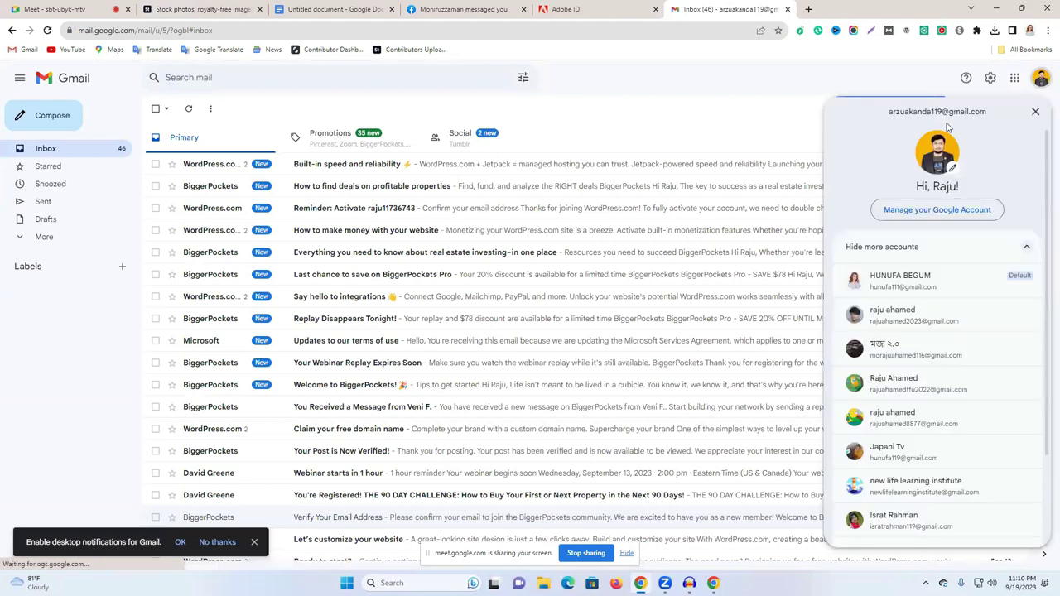
{"action": "triple_click", "coordinate": [949, 111]}
{"action": "key", "text": "ctrl+c"}
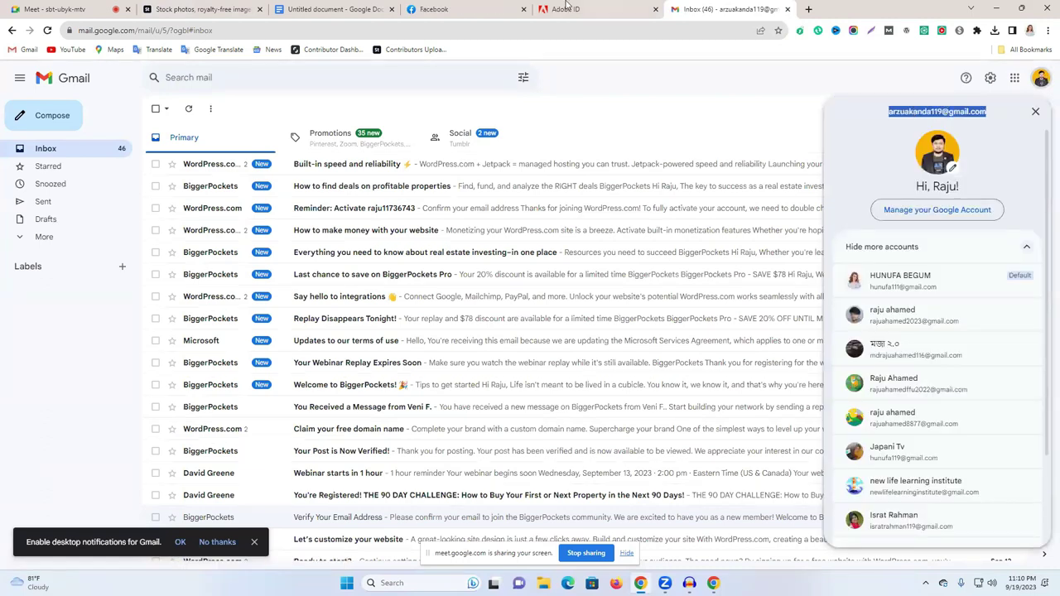
{"action": "left_click", "coordinate": [565, 10]}
{"action": "left_click", "coordinate": [601, 326]}
{"action": "key", "text": "ctrl+v"}
{"action": "left_click", "coordinate": [596, 358]}
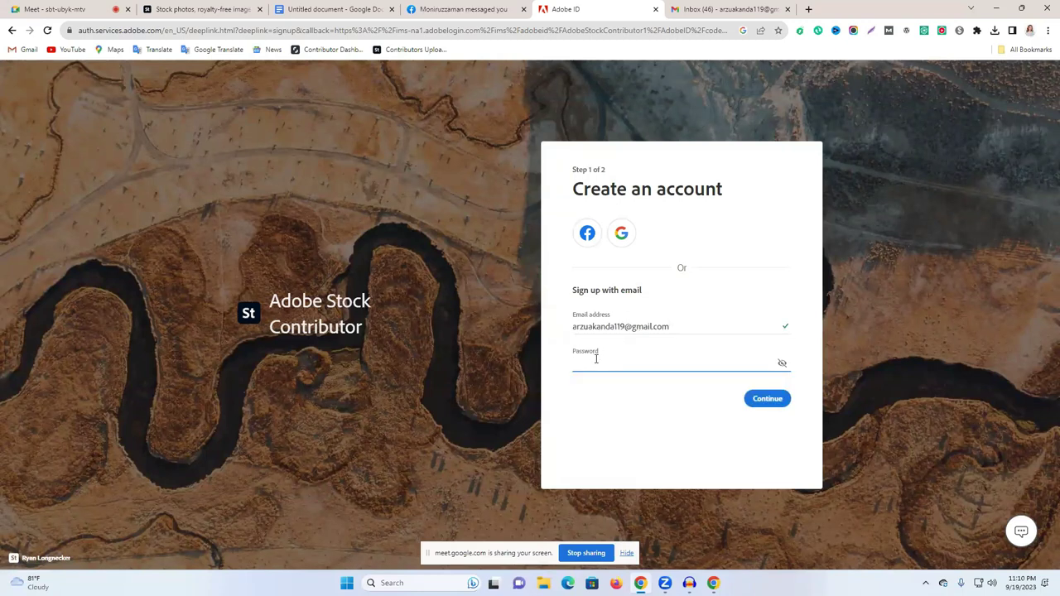
Step: Enter the account password, continue, and fill in the first and last name
{"action": "type", "text": "••"}
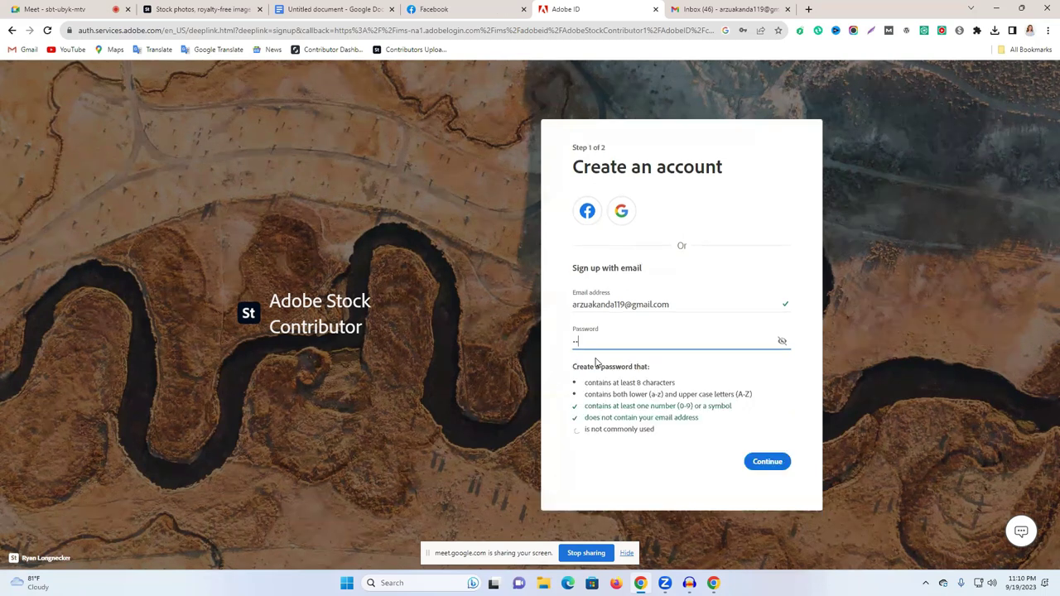
{"action": "type", "text": "•••"}
{"action": "left_click", "coordinate": [768, 463]}
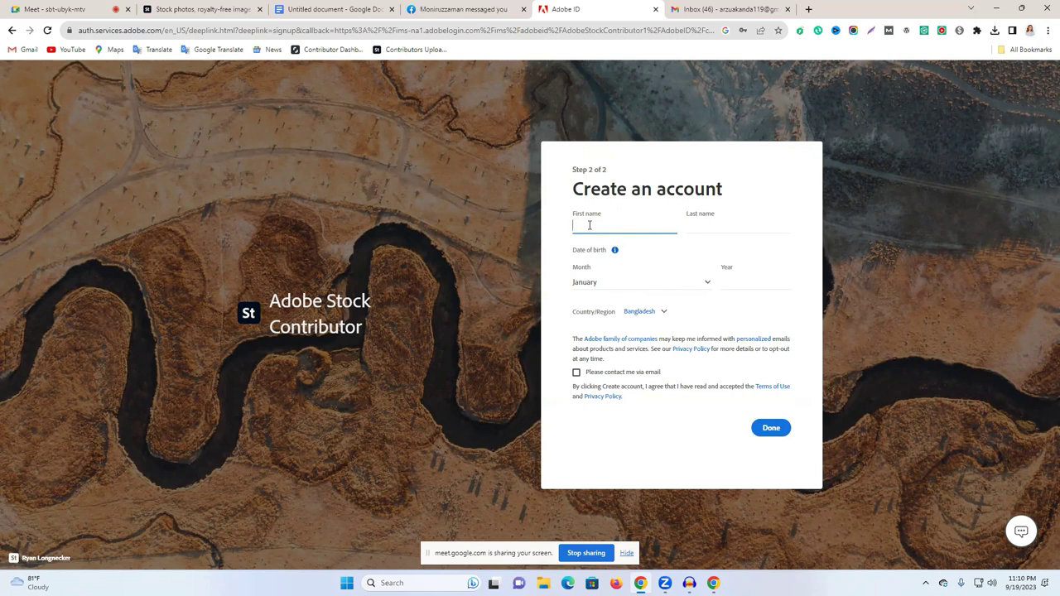
{"action": "left_click", "coordinate": [701, 226]}
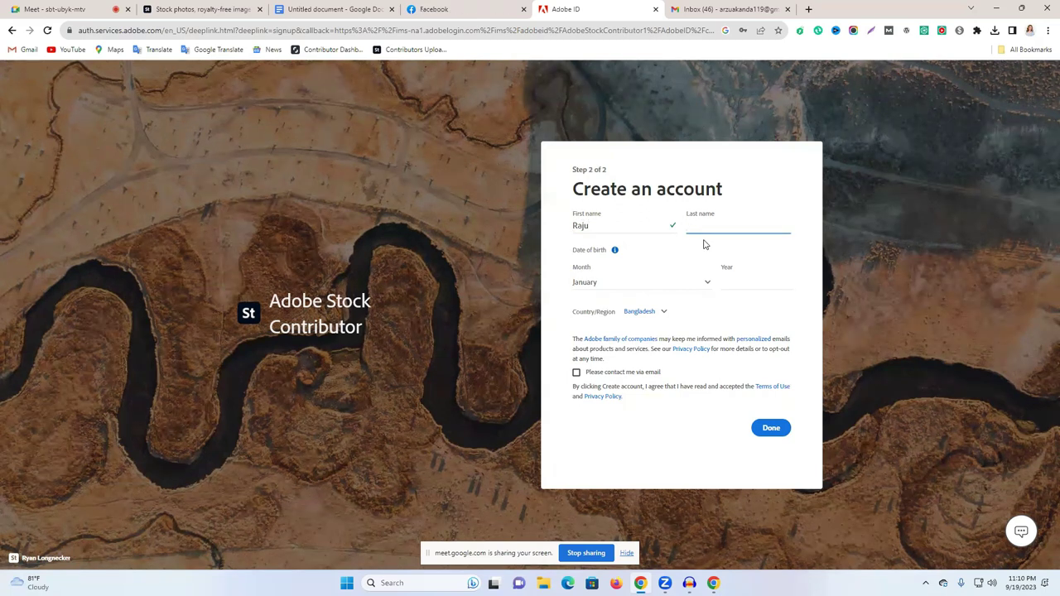
Step: Set the birth date to December 1999, opt in to e-mail contact, and submit
{"action": "left_click", "coordinate": [604, 285]}
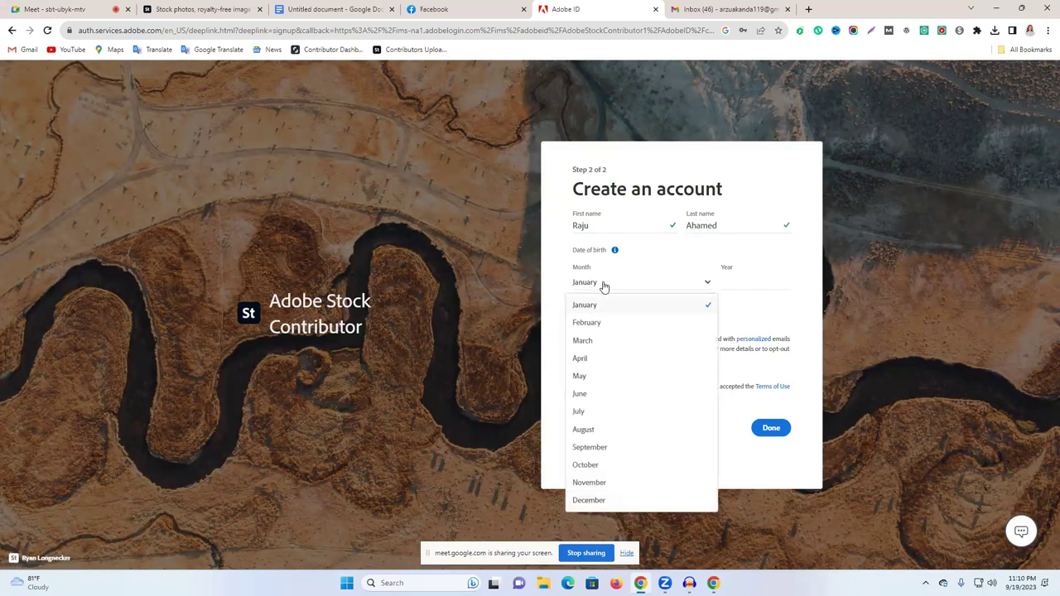
{"action": "left_click", "coordinate": [598, 501]}
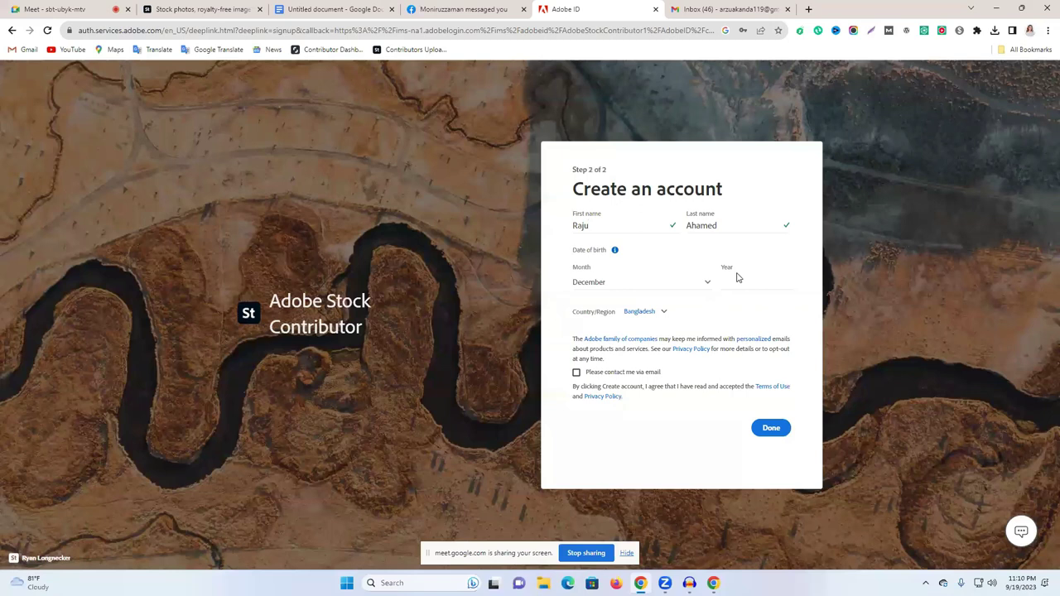
{"action": "left_click", "coordinate": [734, 286]}
{"action": "type", "text": "1999"}
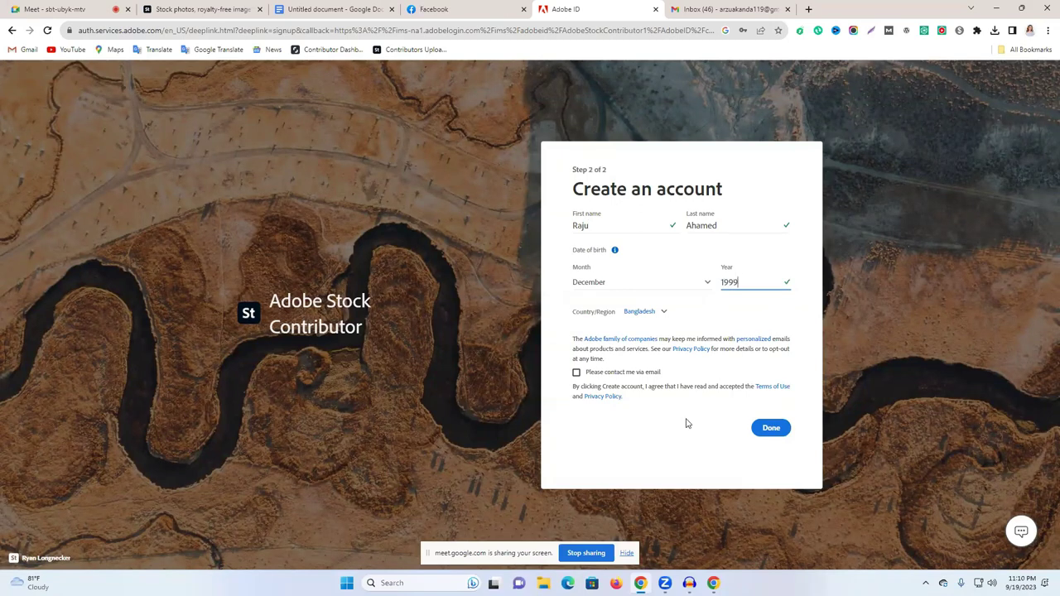
{"action": "left_click", "coordinate": [578, 374]}
{"action": "left_click", "coordinate": [769, 430]}
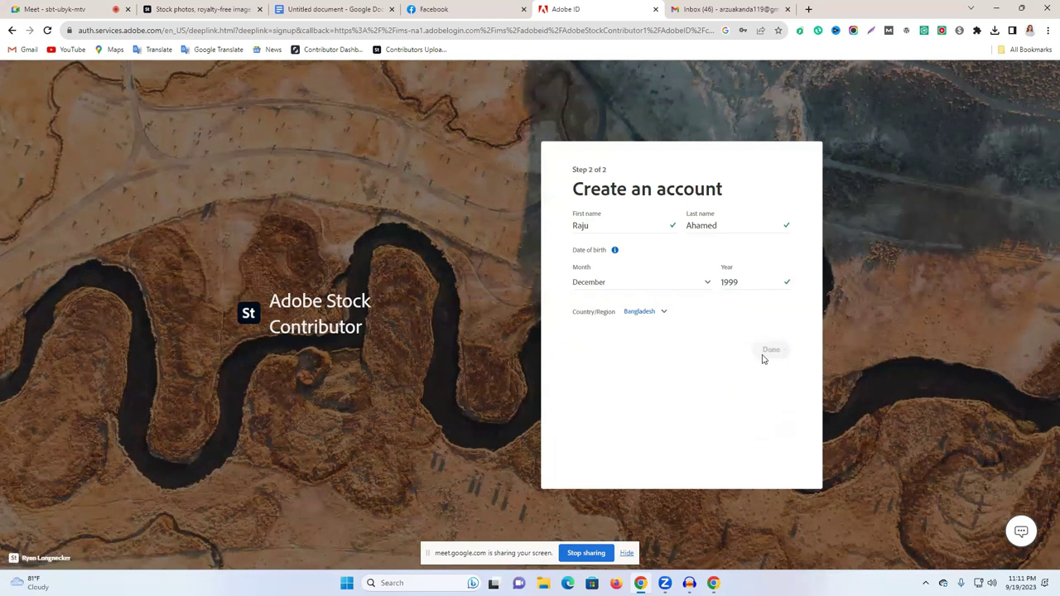
{"action": "left_click", "coordinate": [664, 313]}
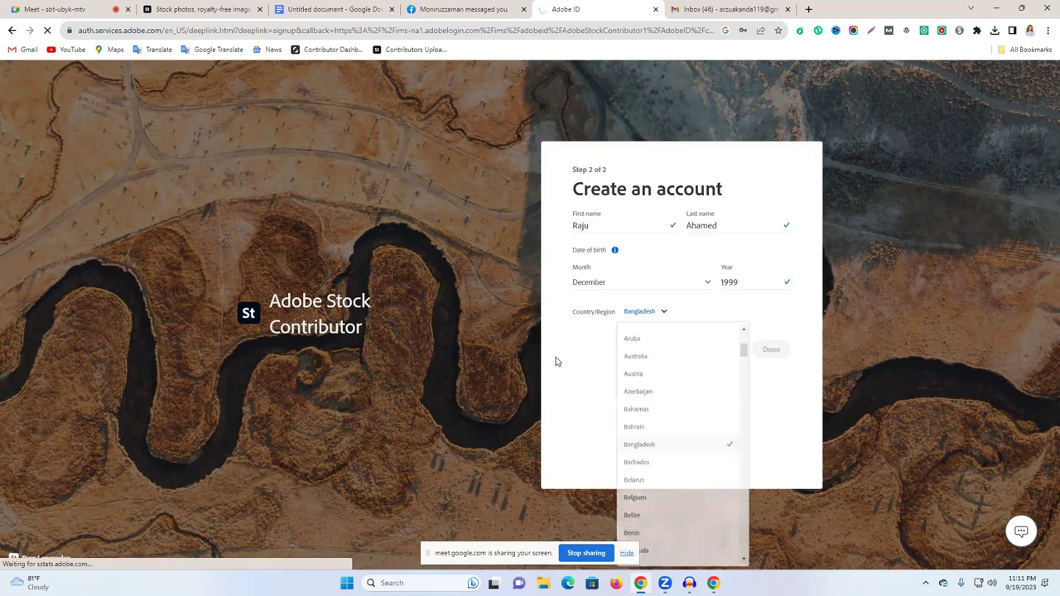
Step: Keep Bangladesh as country, then follow the Welcome to Adobe email's confirmation link in Gmail
{"action": "left_click", "coordinate": [592, 369]}
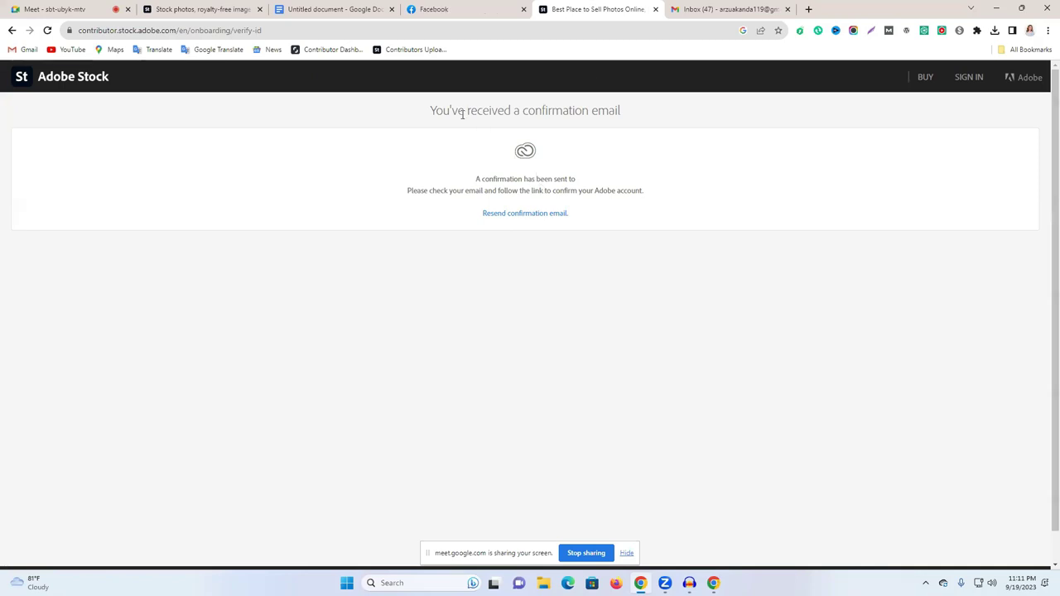
{"action": "left_click", "coordinate": [712, 8]}
{"action": "left_click", "coordinate": [188, 219]}
{"action": "left_click", "coordinate": [379, 171]}
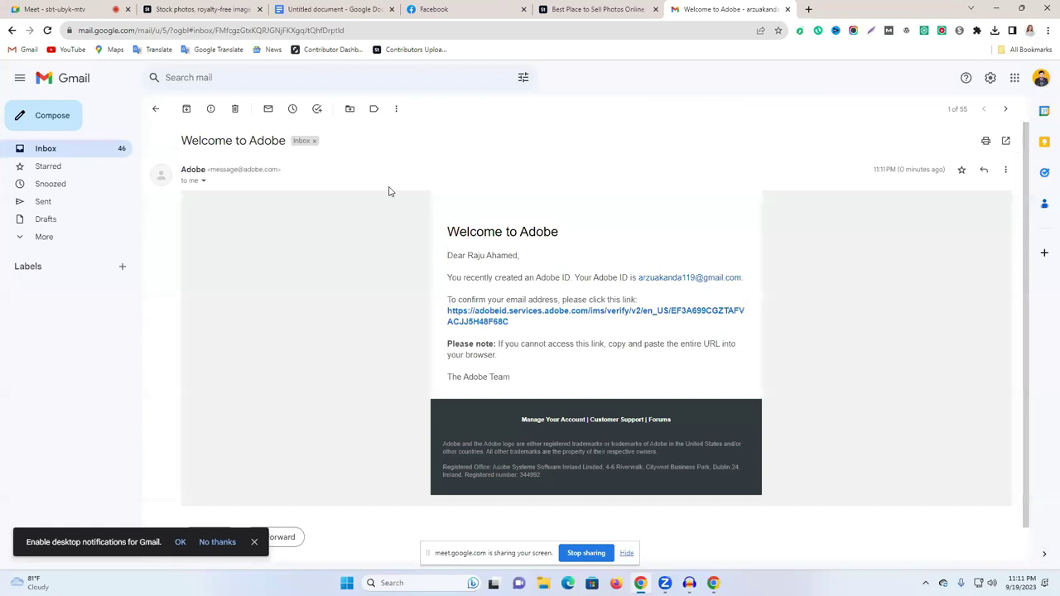
{"action": "left_click", "coordinate": [492, 334]}
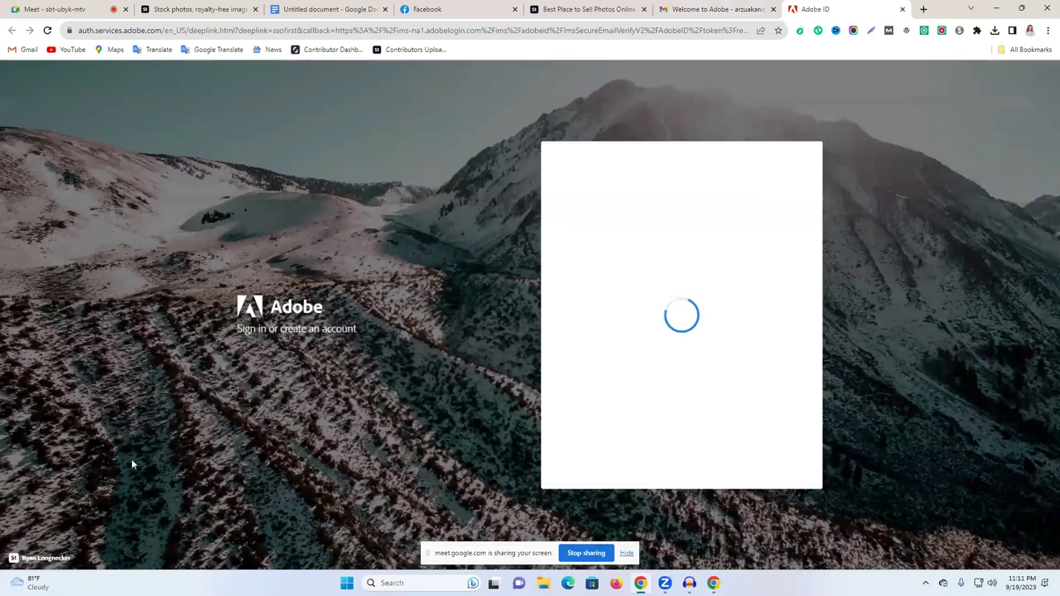
Step: Continue past the email-verified message, accept the updated terms, and open the Adobe Account overview
{"action": "left_click", "coordinate": [766, 367]}
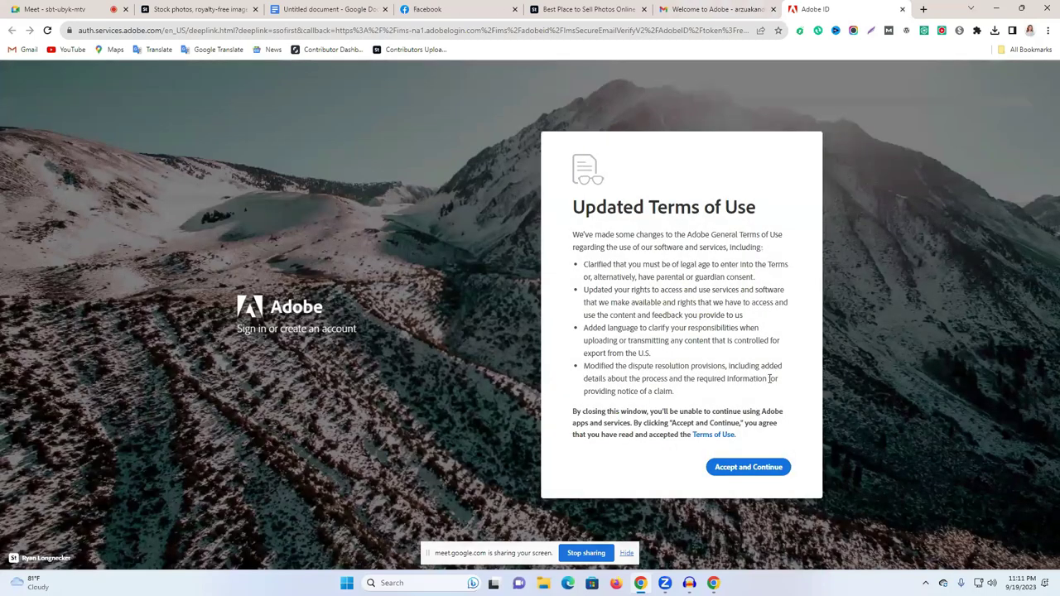
{"action": "left_click", "coordinate": [736, 469]}
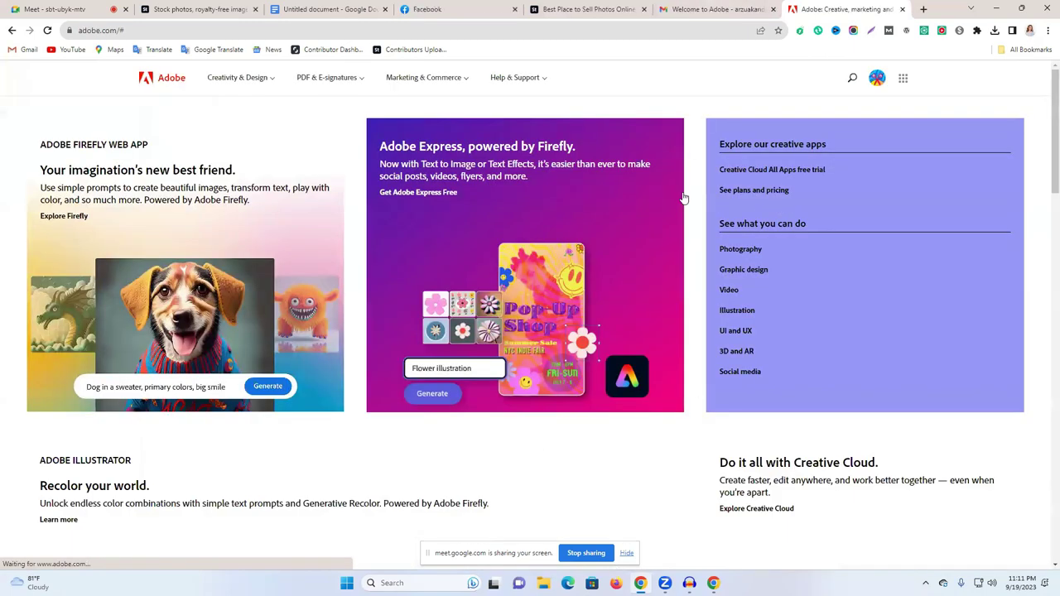
{"action": "left_click", "coordinate": [877, 81]}
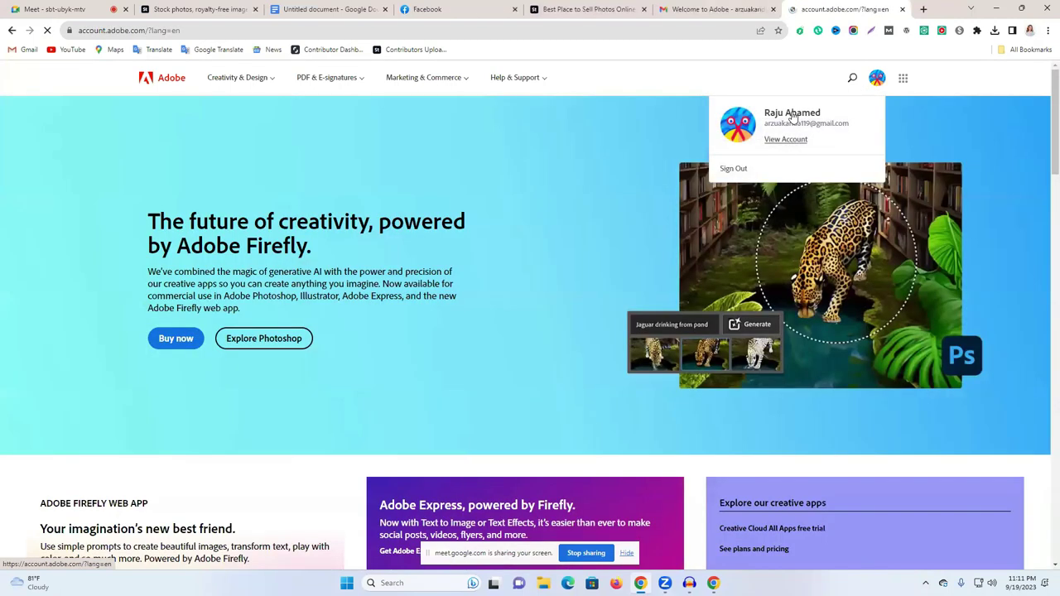
{"action": "left_click", "coordinate": [792, 117]}
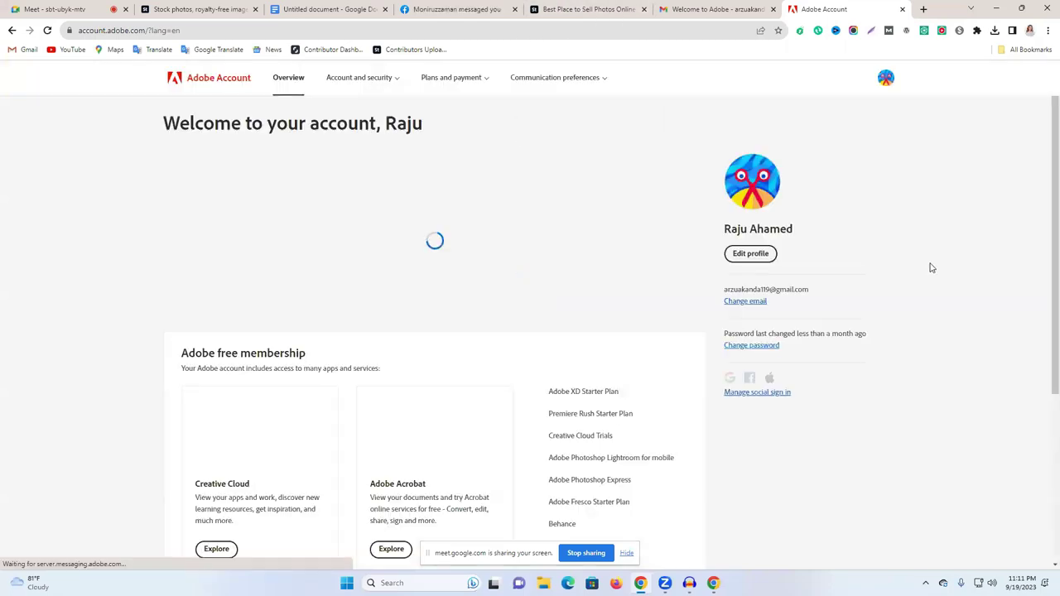
Step: Browse the Account and security and Plans and payment menus, then return to the Adobe Stock tab
{"action": "scroll", "coordinate": [676, 207], "scroll_direction": "down", "scroll_amount": 1}
{"action": "scroll", "coordinate": [675, 208], "scroll_direction": "up", "scroll_amount": 1}
{"action": "left_click", "coordinate": [695, 164]}
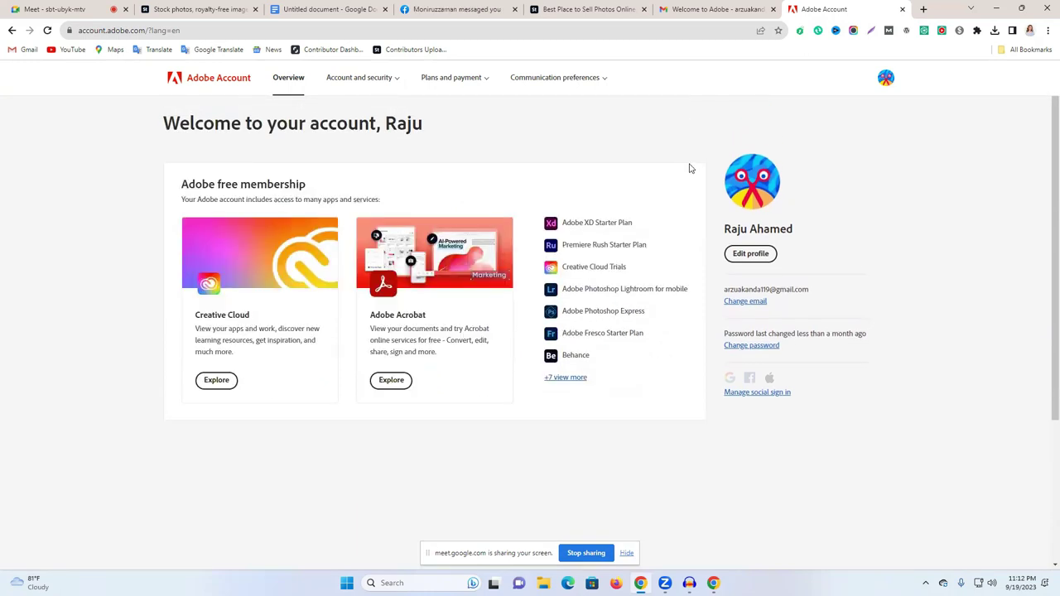
{"action": "left_click", "coordinate": [372, 86]}
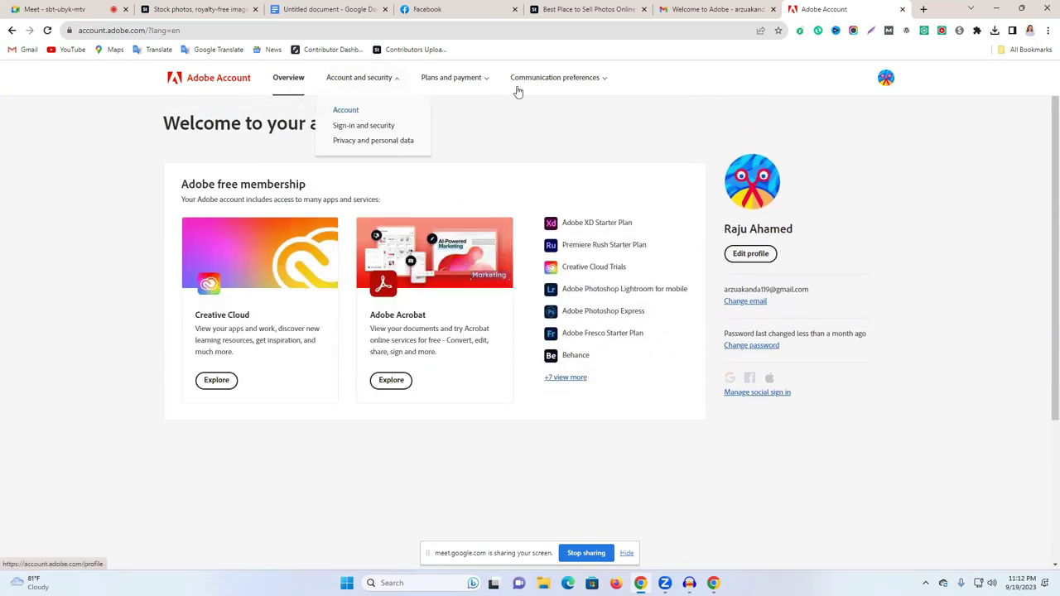
{"action": "left_click", "coordinate": [469, 79]}
{"action": "key", "text": "ctrl+5"}
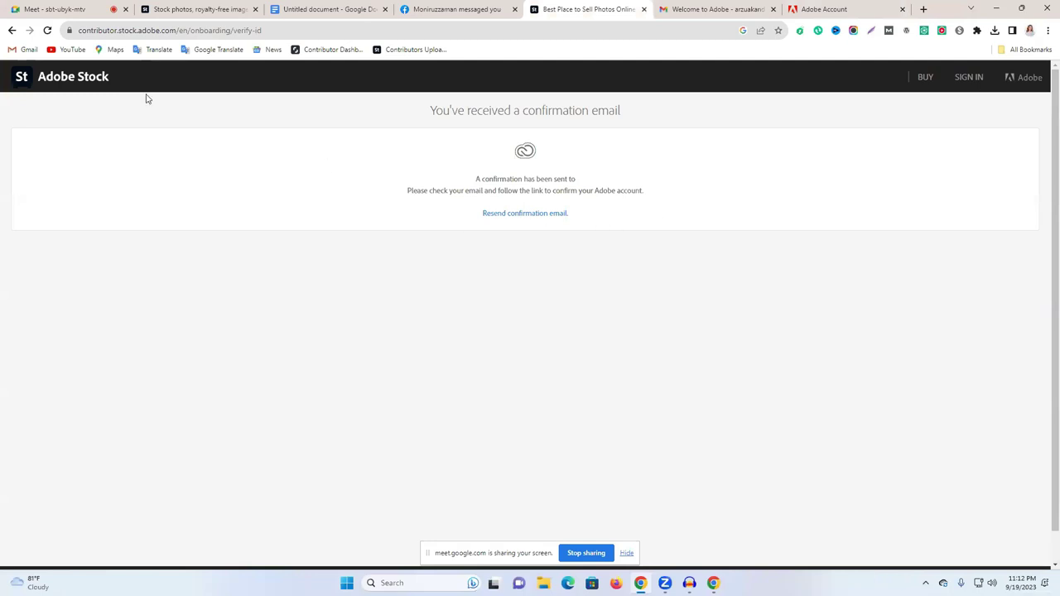
Step: Reload into the contributor site, dismiss the upload panel, and open Adobe ID management
{"action": "left_click", "coordinate": [48, 30]}
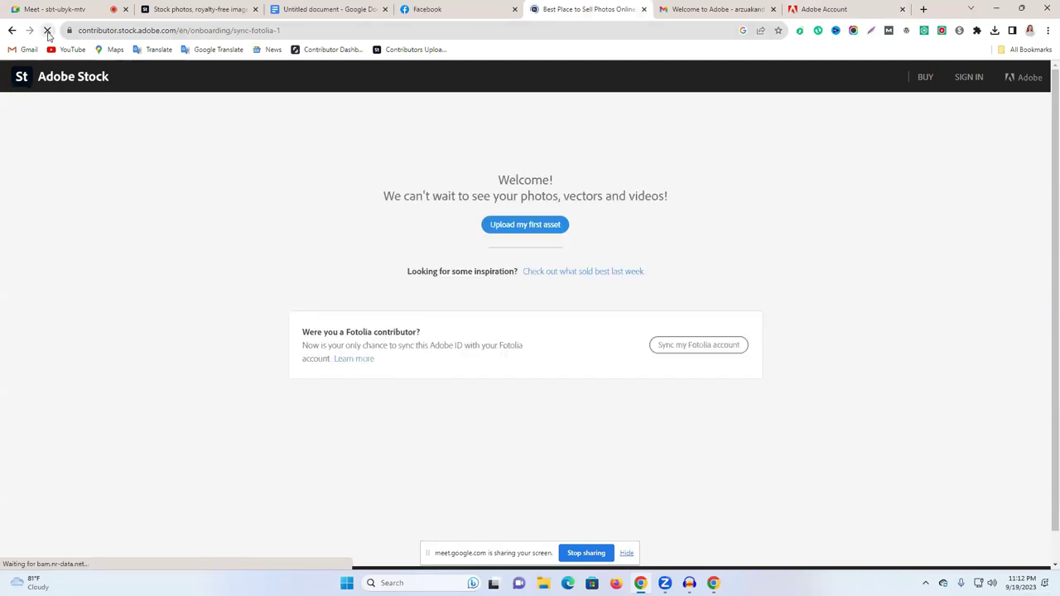
{"action": "left_click", "coordinate": [901, 9]}
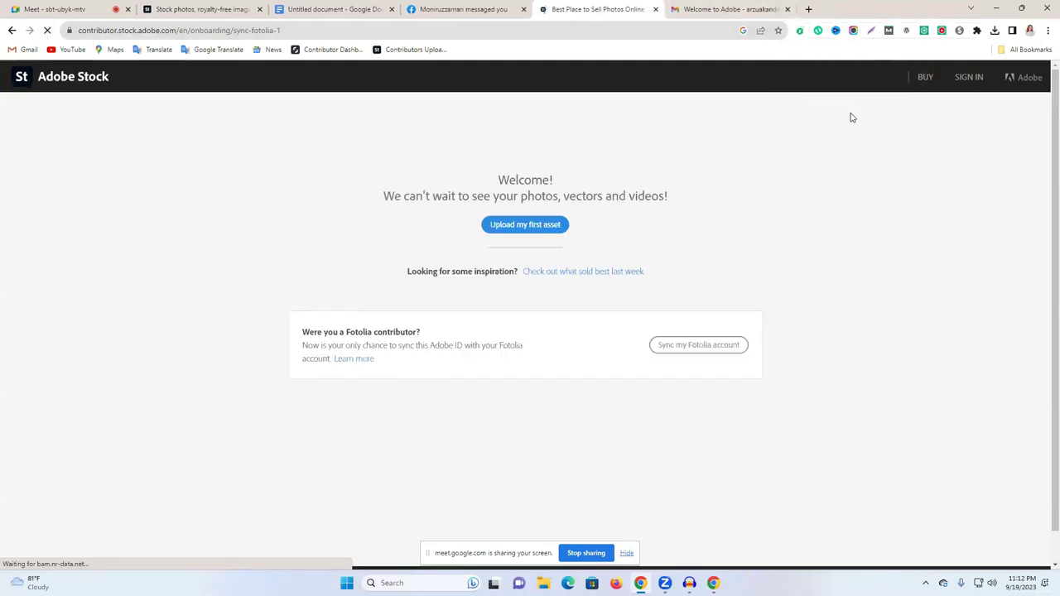
{"action": "left_click", "coordinate": [507, 230]}
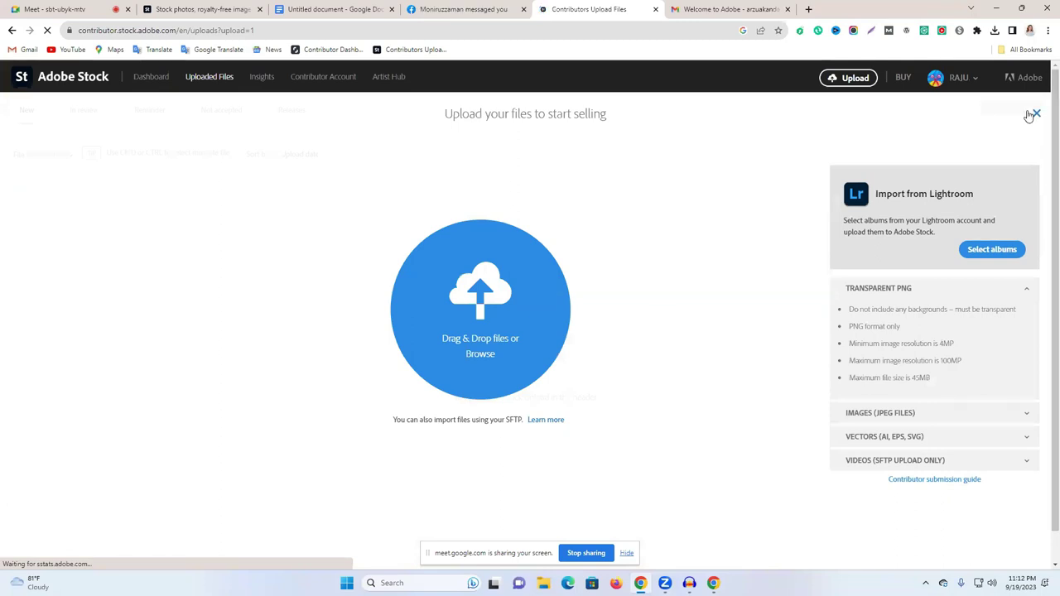
{"action": "left_click", "coordinate": [1034, 113]}
{"action": "left_click", "coordinate": [937, 80]}
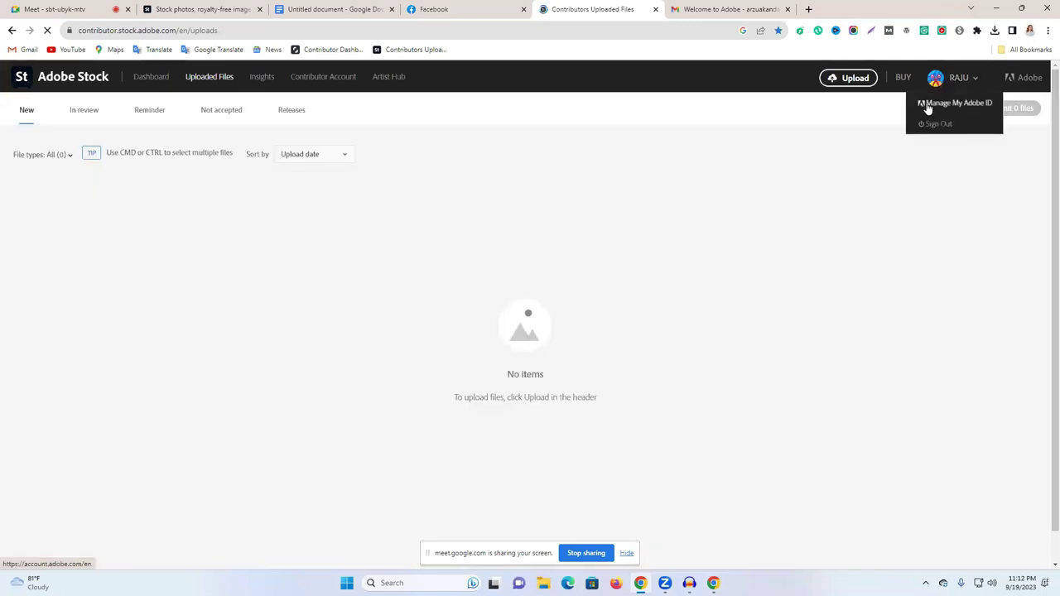
{"action": "left_click", "coordinate": [969, 103]}
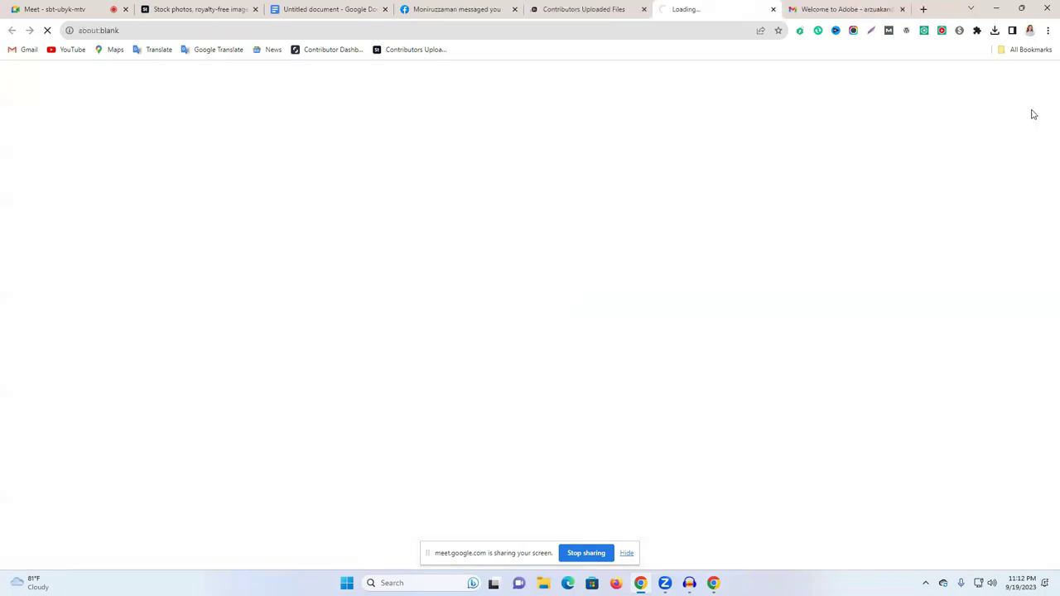
{"action": "left_click", "coordinate": [845, 9]}
{"action": "left_click", "coordinate": [584, 10]}
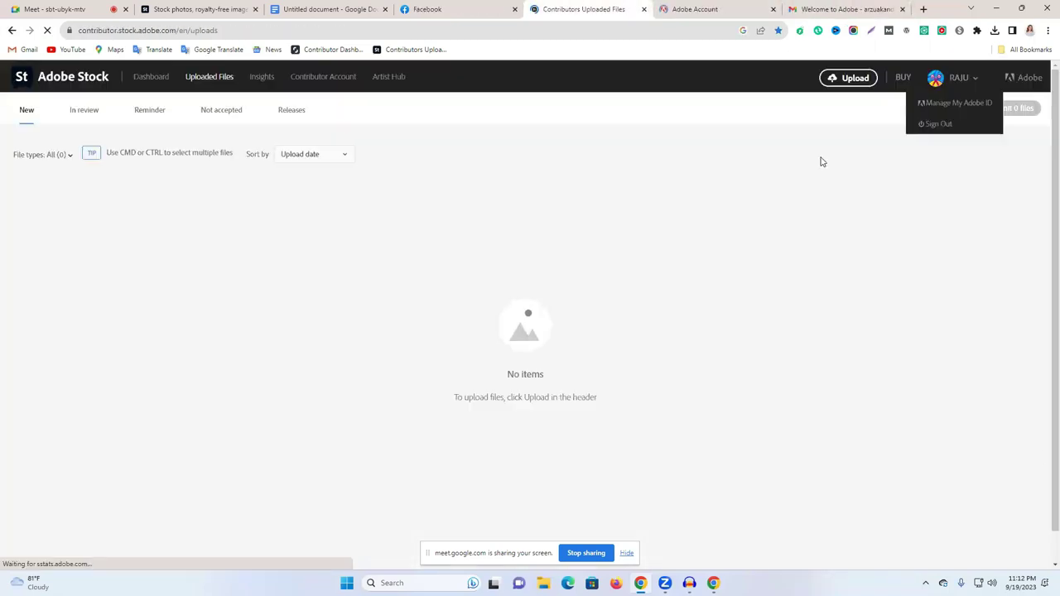
Step: Visit the contributor Dashboard, Uploaded Files and In review pages
{"action": "left_click", "coordinate": [152, 77]}
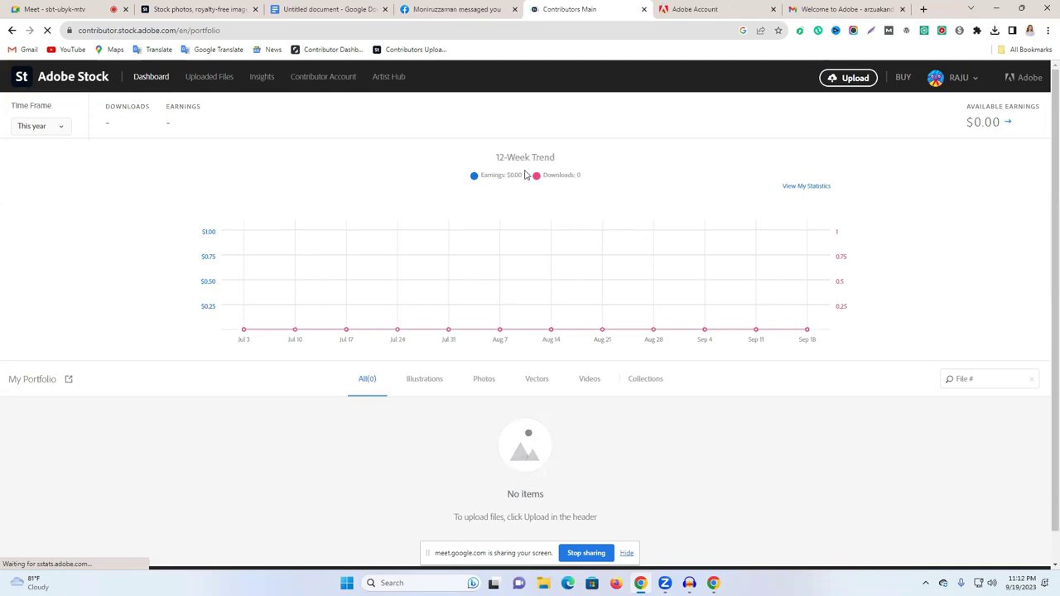
{"action": "triple_click", "coordinate": [501, 152]}
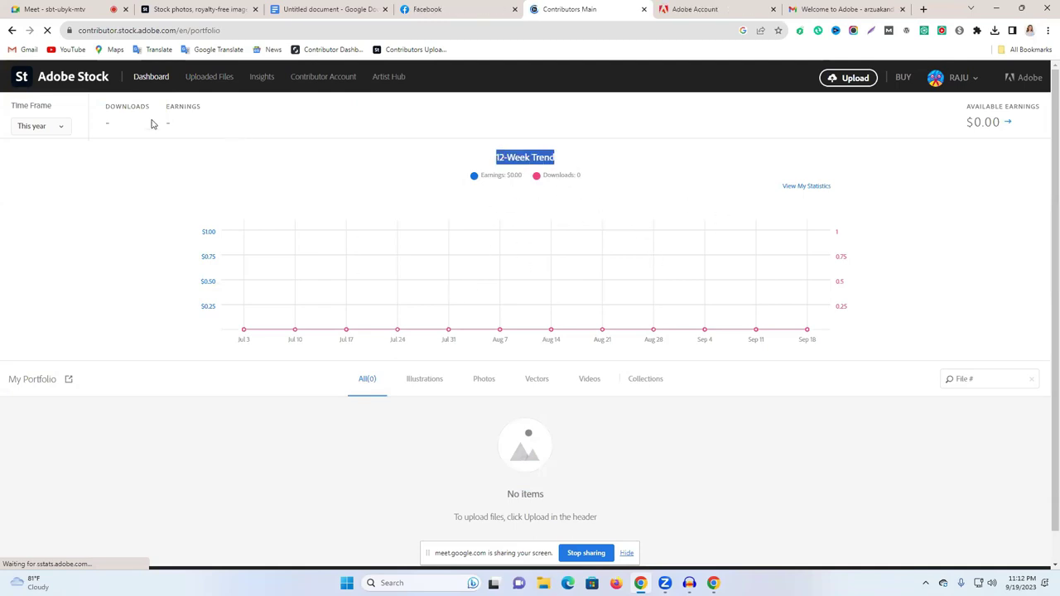
{"action": "left_click", "coordinate": [213, 80]}
{"action": "left_click", "coordinate": [85, 110]}
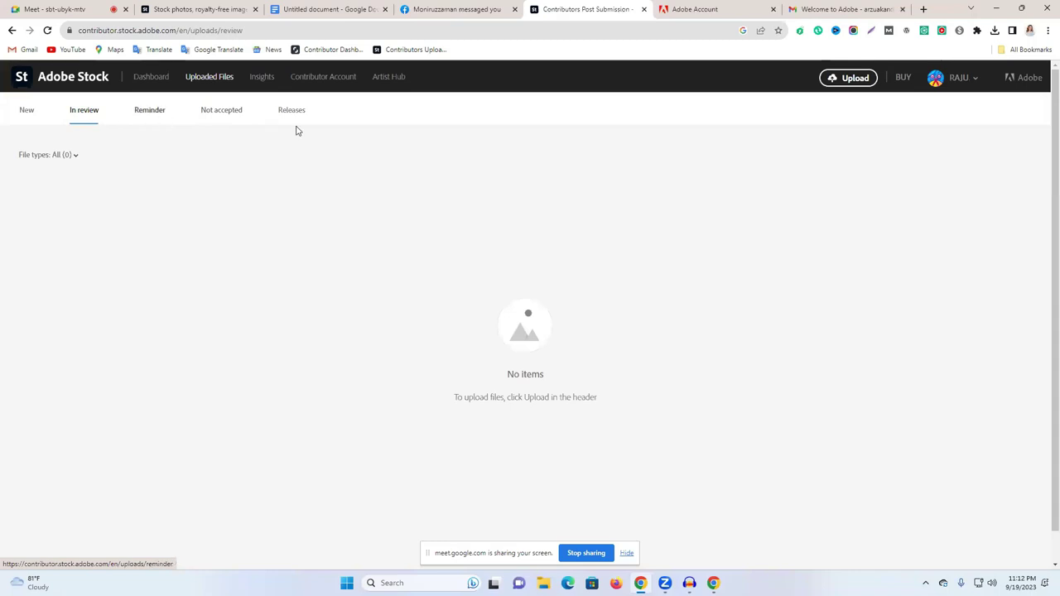
Step: Scroll through the Recent top sellers Insights page and close the Adobe Account tab
{"action": "left_click", "coordinate": [261, 81]}
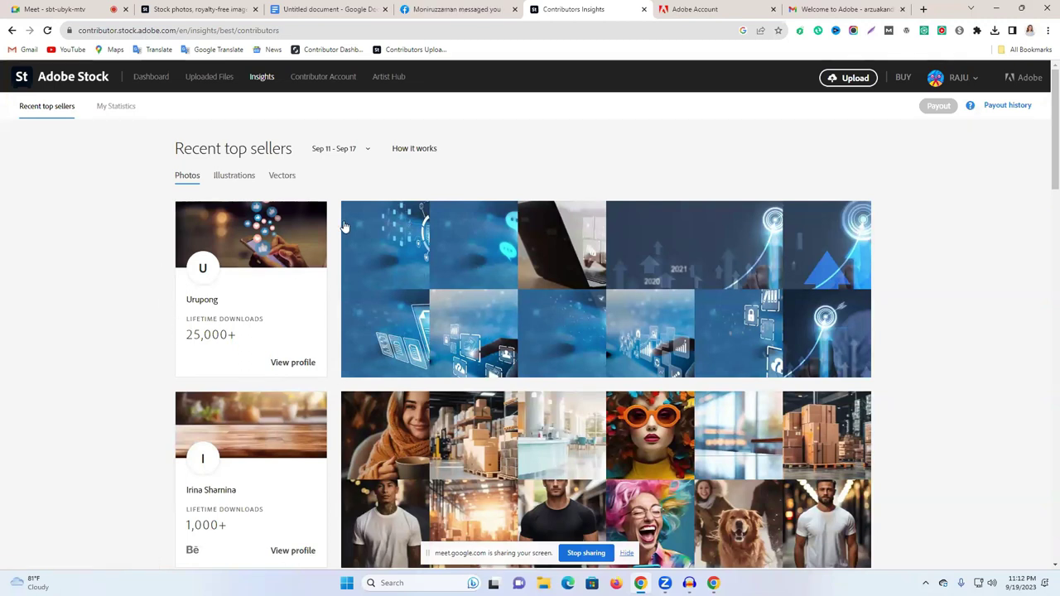
{"action": "scroll", "coordinate": [287, 231], "scroll_direction": "down", "scroll_amount": 2}
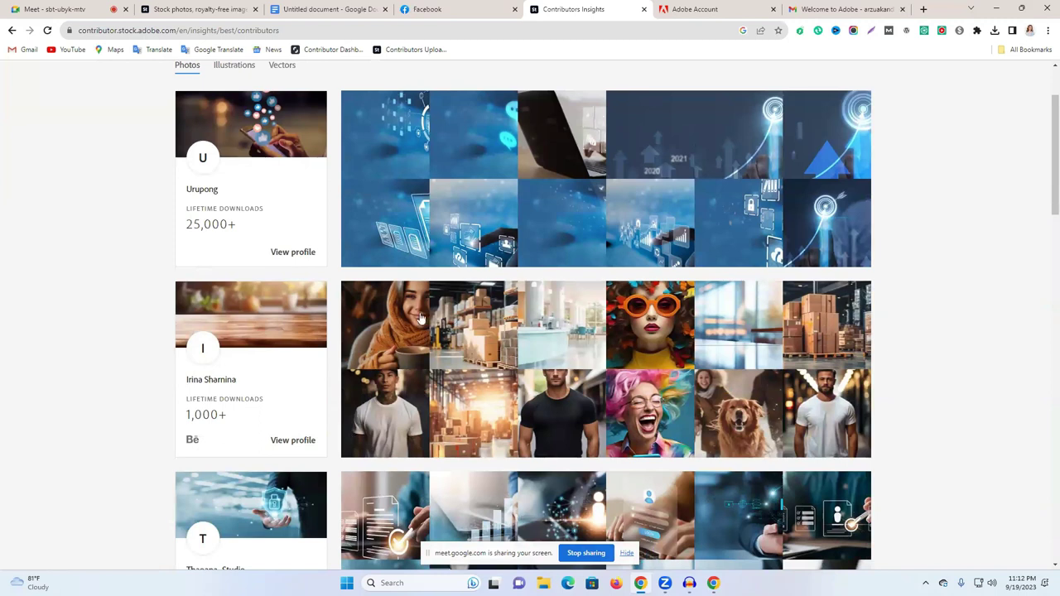
{"action": "scroll", "coordinate": [572, 255], "scroll_direction": "down", "scroll_amount": 2}
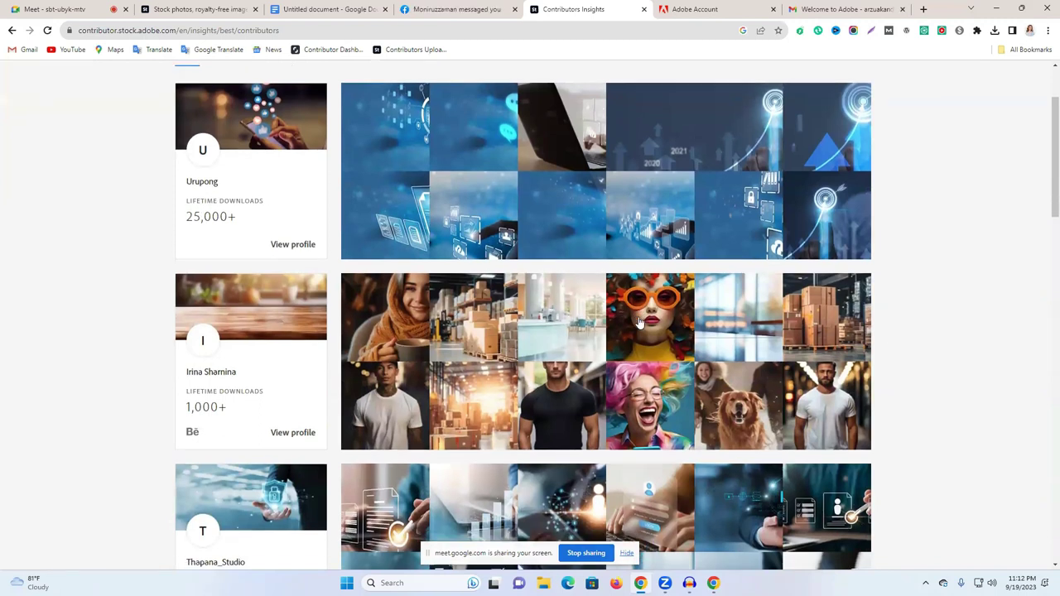
{"action": "scroll", "coordinate": [385, 367], "scroll_direction": "down", "scroll_amount": 2}
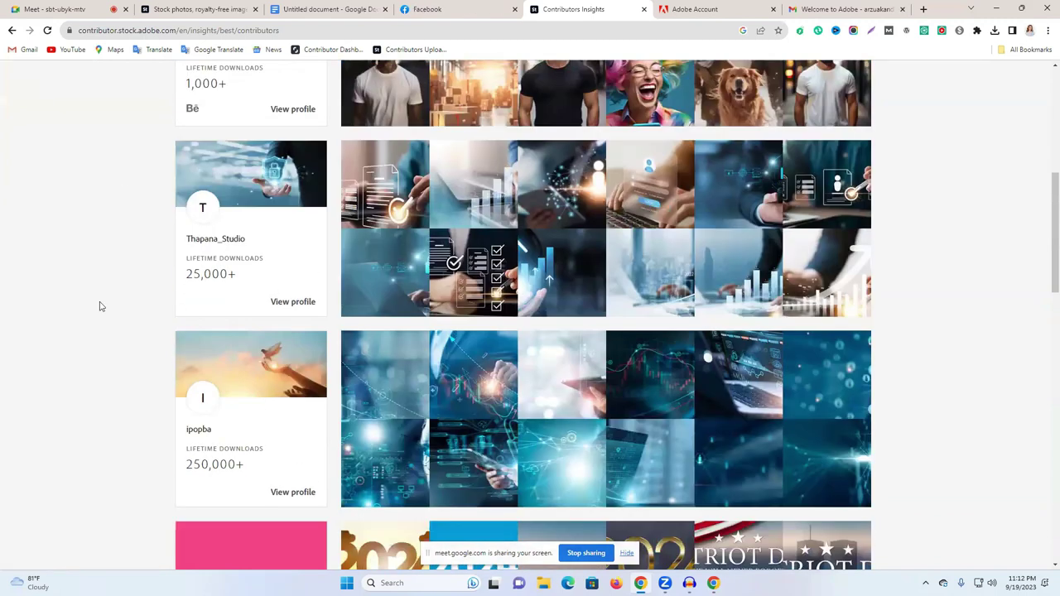
{"action": "scroll", "coordinate": [183, 330], "scroll_direction": "up", "scroll_amount": 1}
{"action": "scroll", "coordinate": [271, 273], "scroll_direction": "up", "scroll_amount": 1}
{"action": "scroll", "coordinate": [329, 358], "scroll_direction": "down", "scroll_amount": 1}
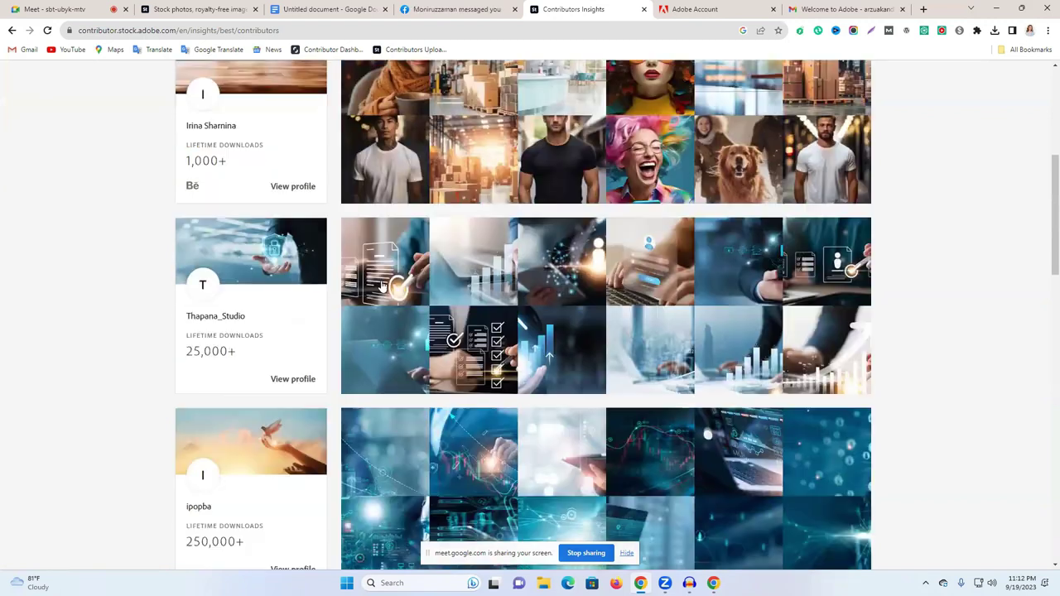
{"action": "scroll", "coordinate": [329, 357], "scroll_direction": "down", "scroll_amount": 5}
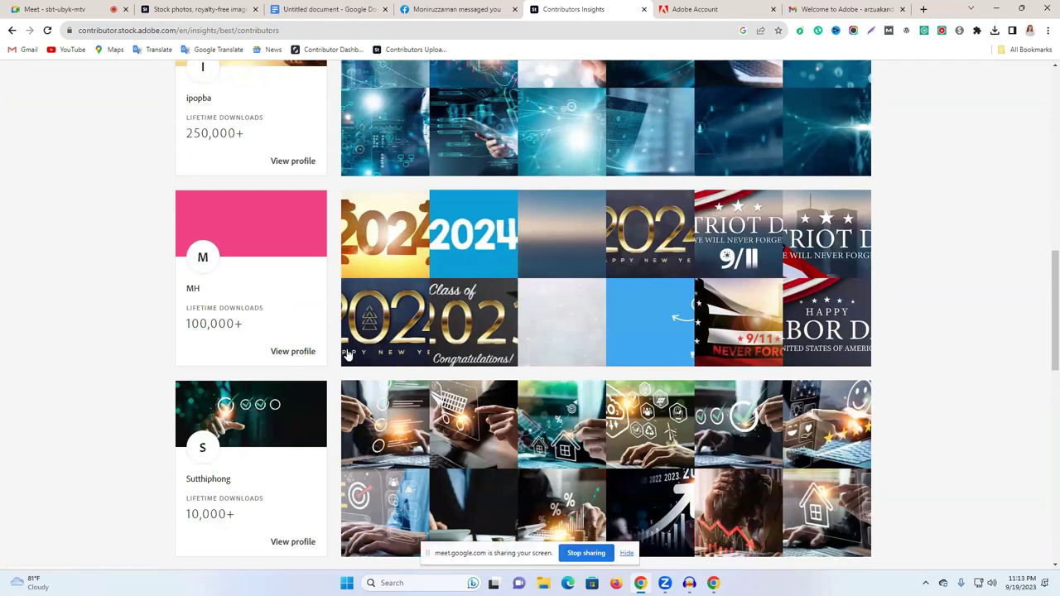
{"action": "scroll", "coordinate": [493, 354], "scroll_direction": "down", "scroll_amount": 2}
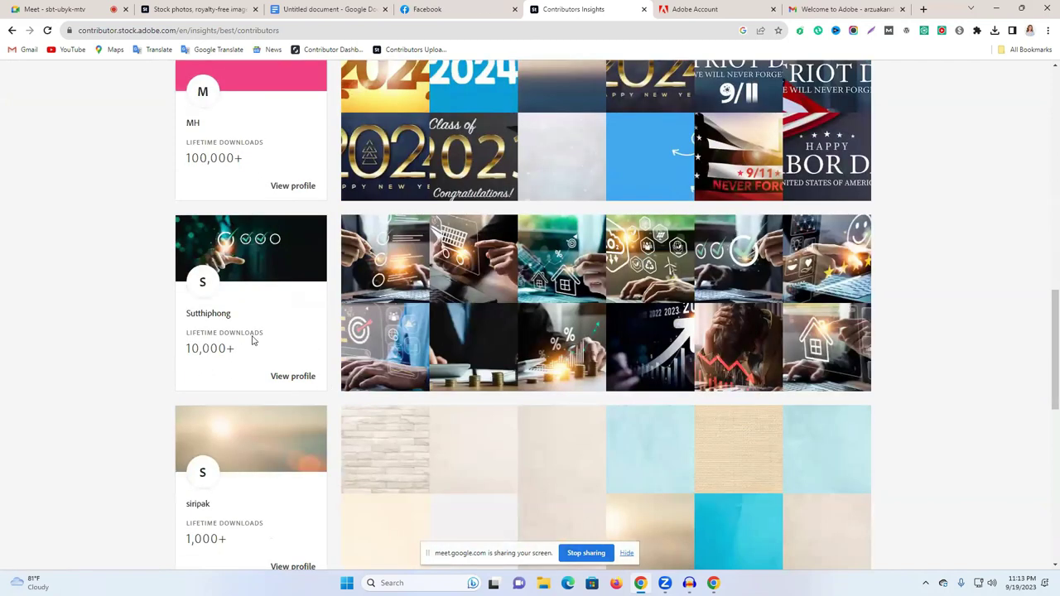
{"action": "scroll", "coordinate": [573, 317], "scroll_direction": "down", "scroll_amount": 2}
{"action": "scroll", "coordinate": [421, 374], "scroll_direction": "down", "scroll_amount": 1}
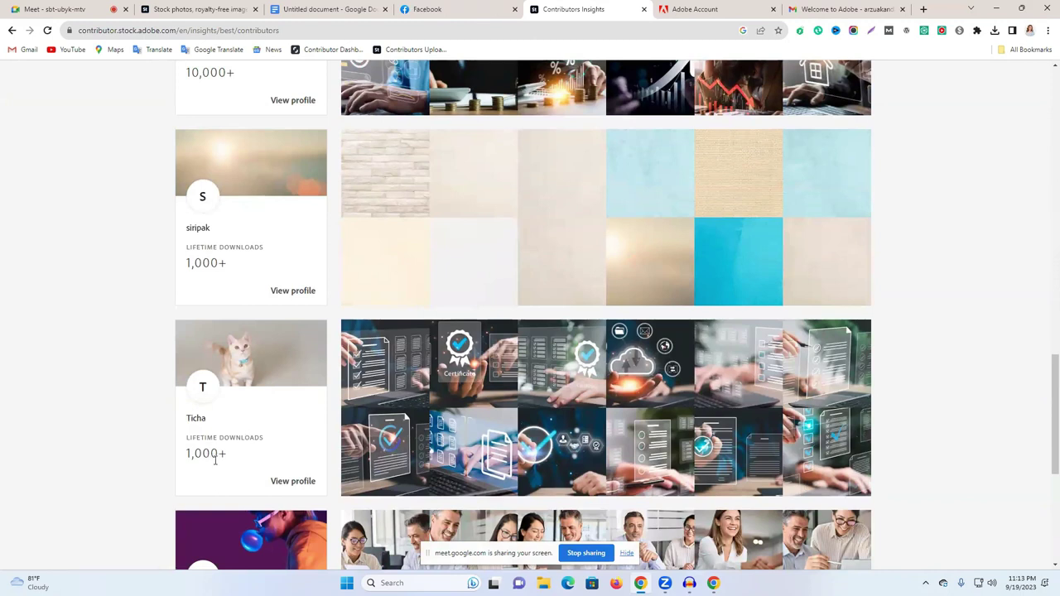
{"action": "scroll", "coordinate": [273, 464], "scroll_direction": "down", "scroll_amount": 3}
{"action": "scroll", "coordinate": [187, 319], "scroll_direction": "down", "scroll_amount": 1}
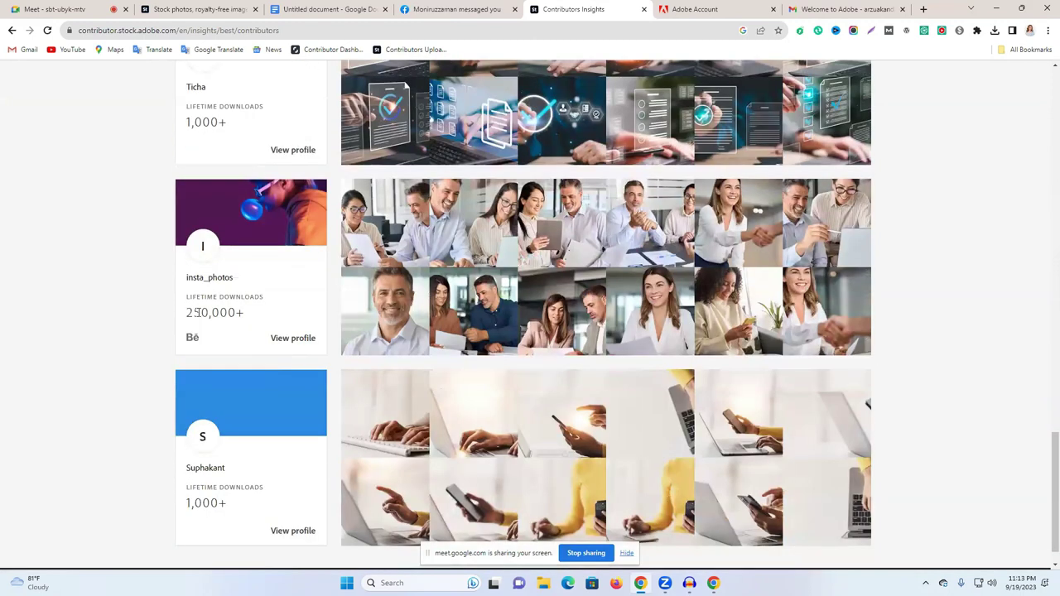
{"action": "scroll", "coordinate": [315, 431], "scroll_direction": "down", "scroll_amount": 1}
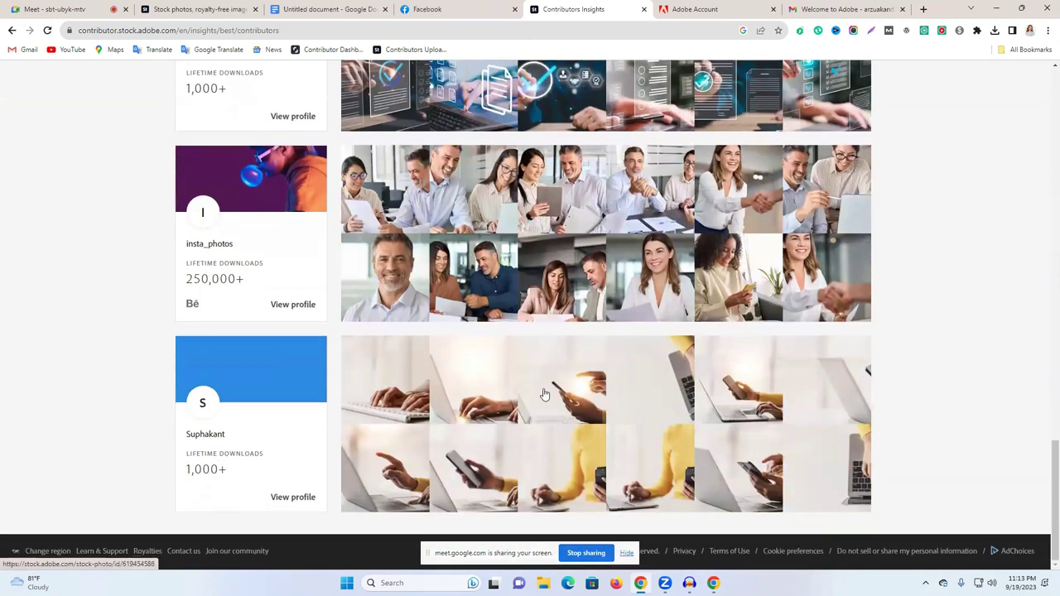
{"action": "scroll", "coordinate": [543, 394], "scroll_direction": "up", "scroll_amount": 10}
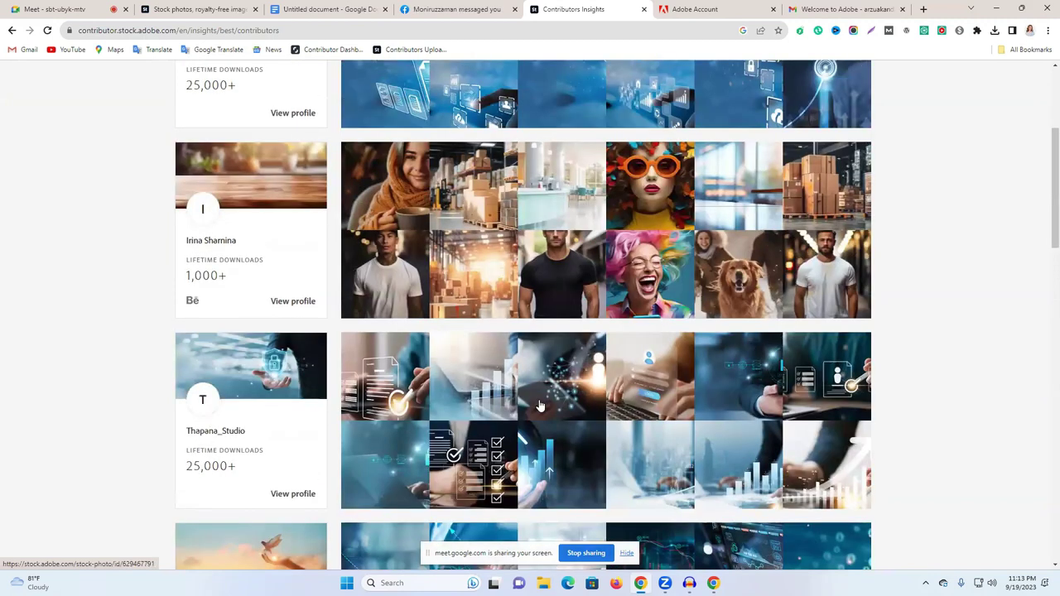
{"action": "scroll", "coordinate": [542, 402], "scroll_direction": "up", "scroll_amount": 3}
{"action": "left_click", "coordinate": [702, 9]}
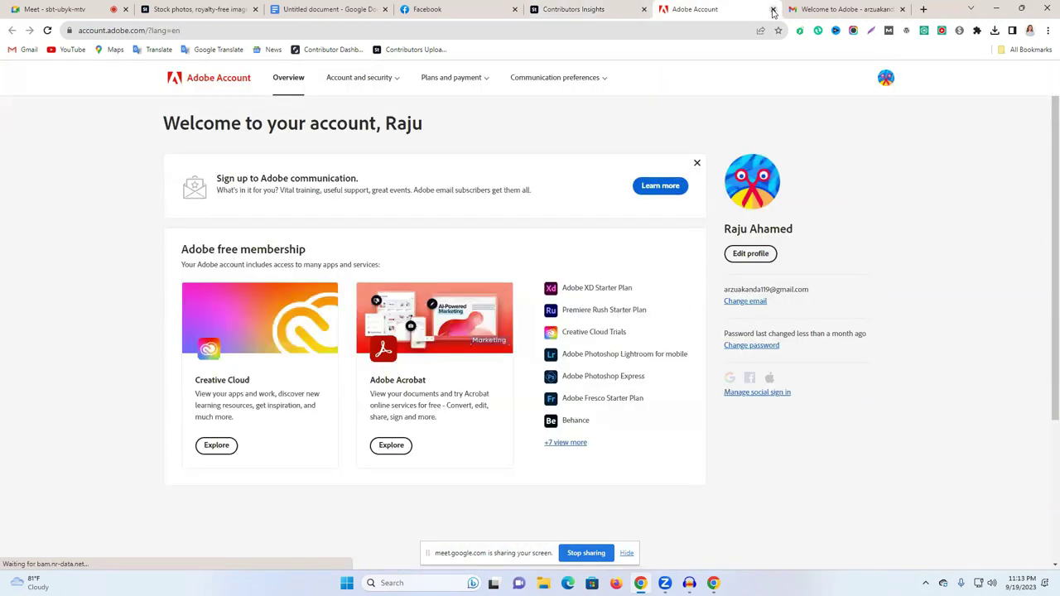
{"action": "left_click", "coordinate": [772, 9]}
{"action": "left_click", "coordinate": [580, 9]}
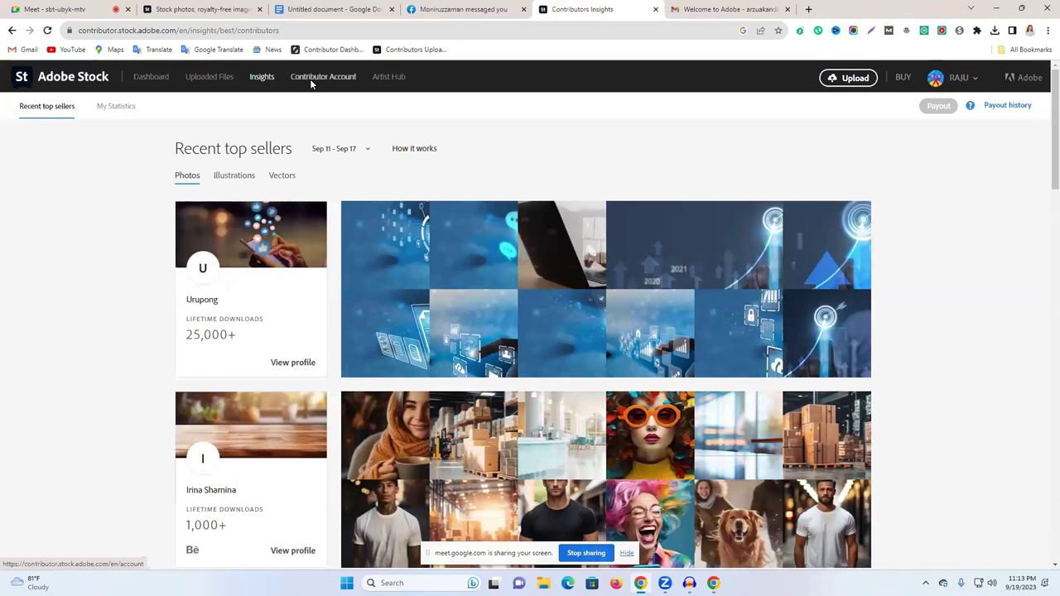
Step: In the contributor account settings, fill the address from a saved suggestion and save it
{"action": "left_click", "coordinate": [312, 79]}
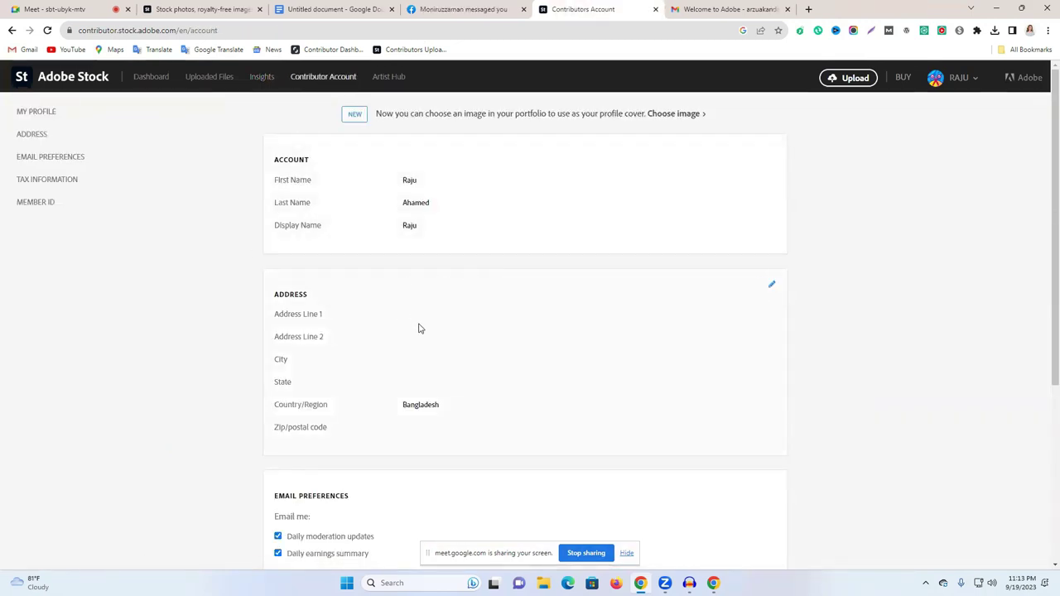
{"action": "left_click", "coordinate": [772, 287]}
{"action": "left_click", "coordinate": [434, 318]}
{"action": "left_click", "coordinate": [490, 353]}
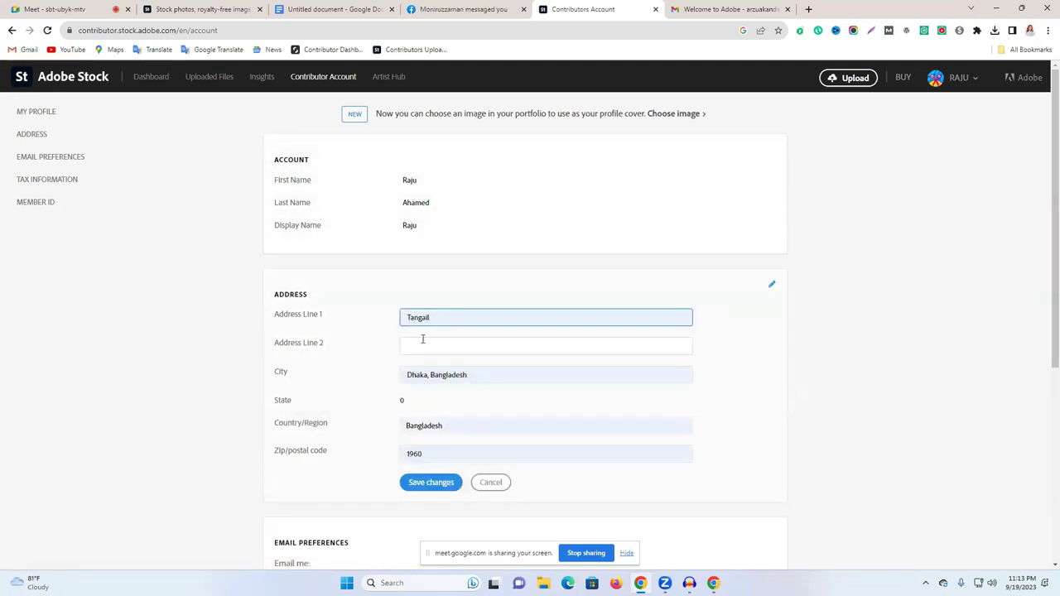
{"action": "left_click", "coordinate": [422, 485]}
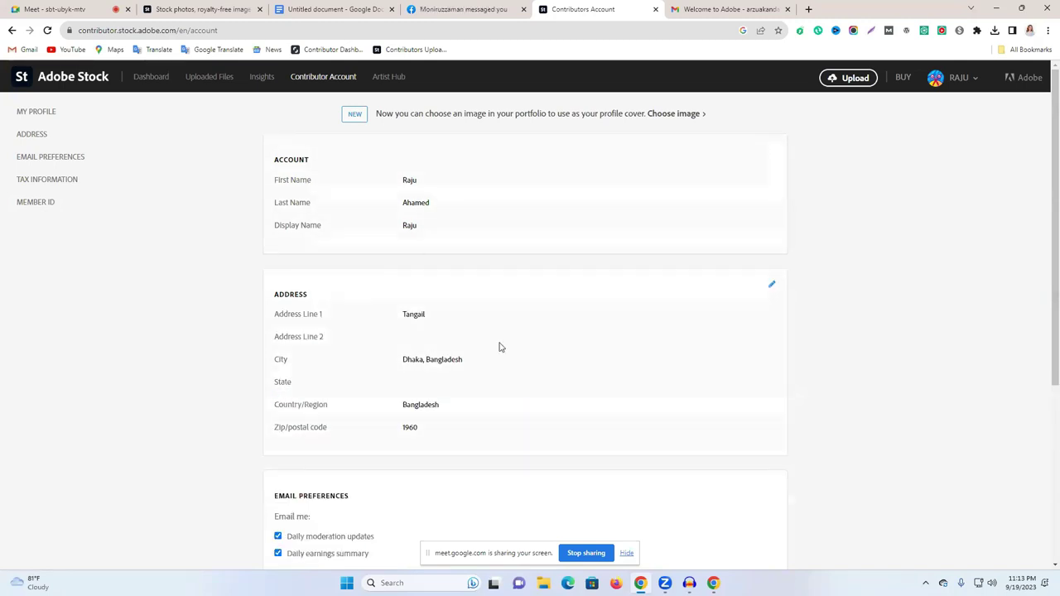
Step: Scroll through the account details and select the Member ID number
{"action": "scroll", "coordinate": [500, 347], "scroll_direction": "down", "scroll_amount": 1}
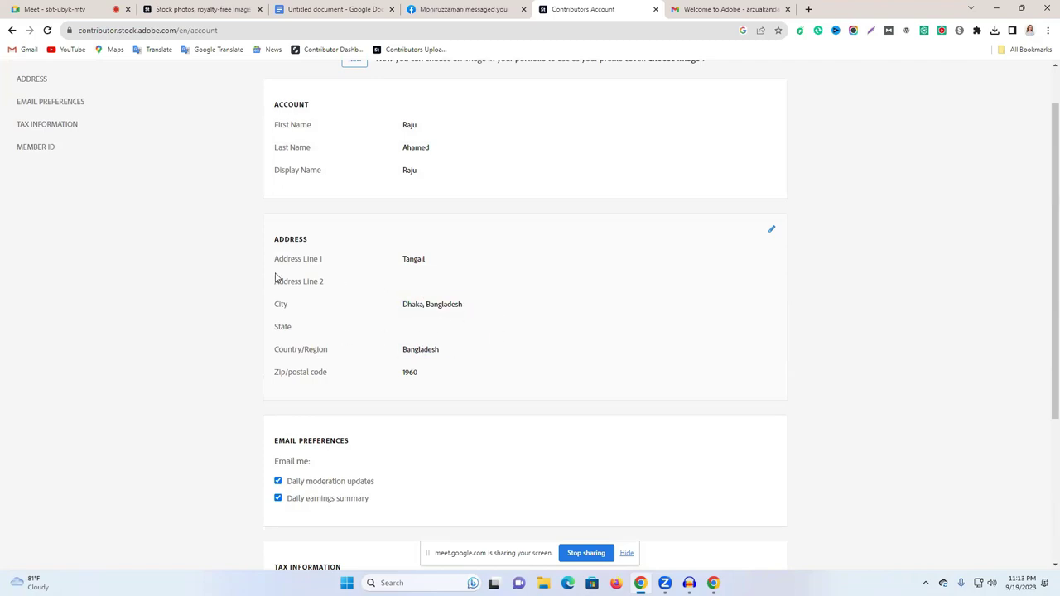
{"action": "scroll", "coordinate": [405, 286], "scroll_direction": "down", "scroll_amount": 3}
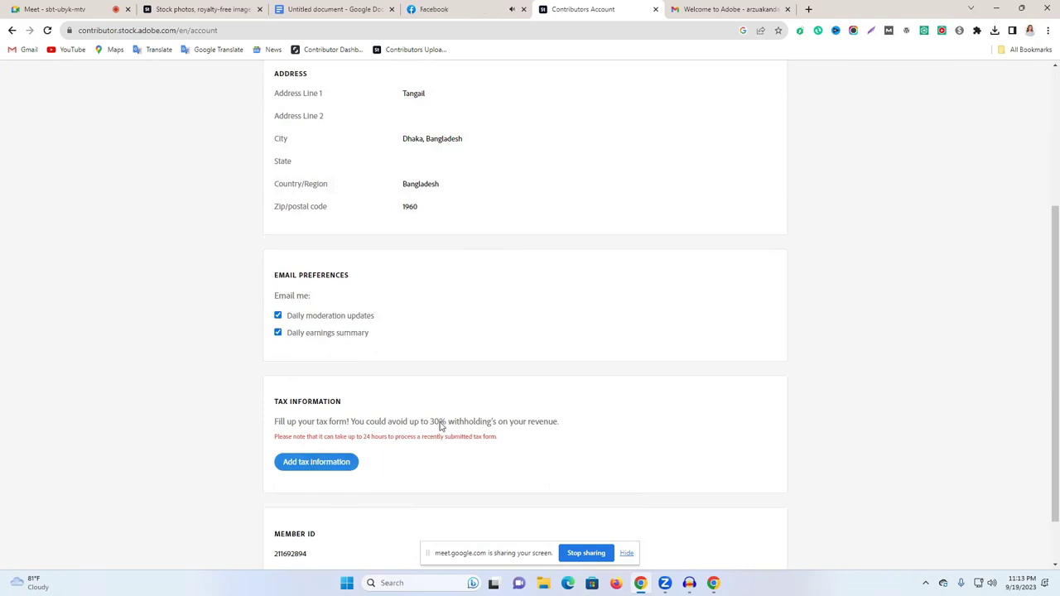
{"action": "scroll", "coordinate": [434, 422], "scroll_direction": "down", "scroll_amount": 1}
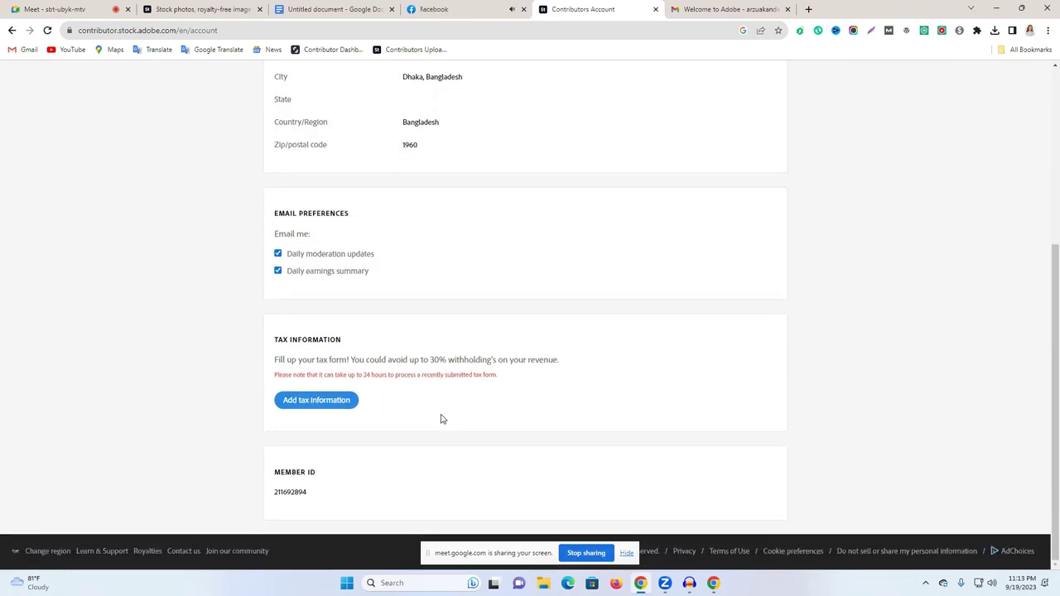
{"action": "scroll", "coordinate": [416, 438], "scroll_direction": "up", "scroll_amount": 1}
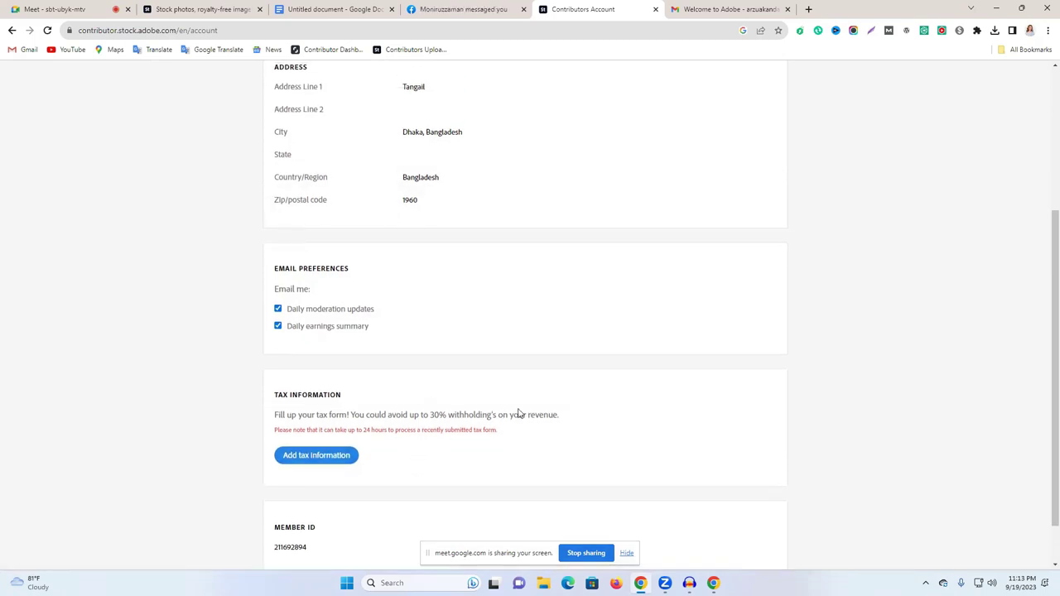
{"action": "scroll", "coordinate": [447, 376], "scroll_direction": "up", "scroll_amount": 4}
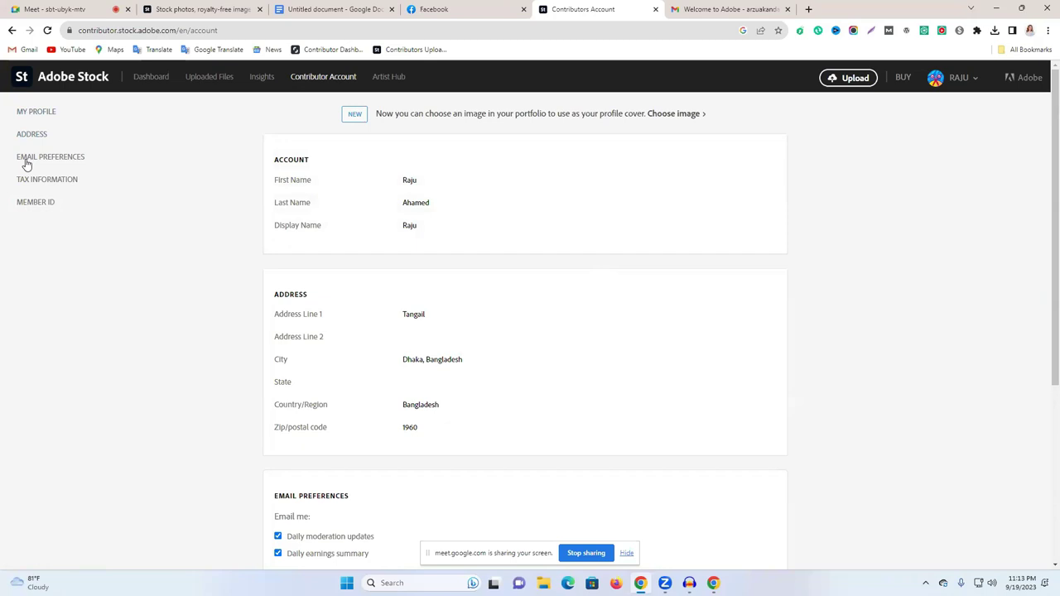
{"action": "left_click", "coordinate": [30, 207]}
{"action": "scroll", "coordinate": [355, 332], "scroll_direction": "up", "scroll_amount": 4}
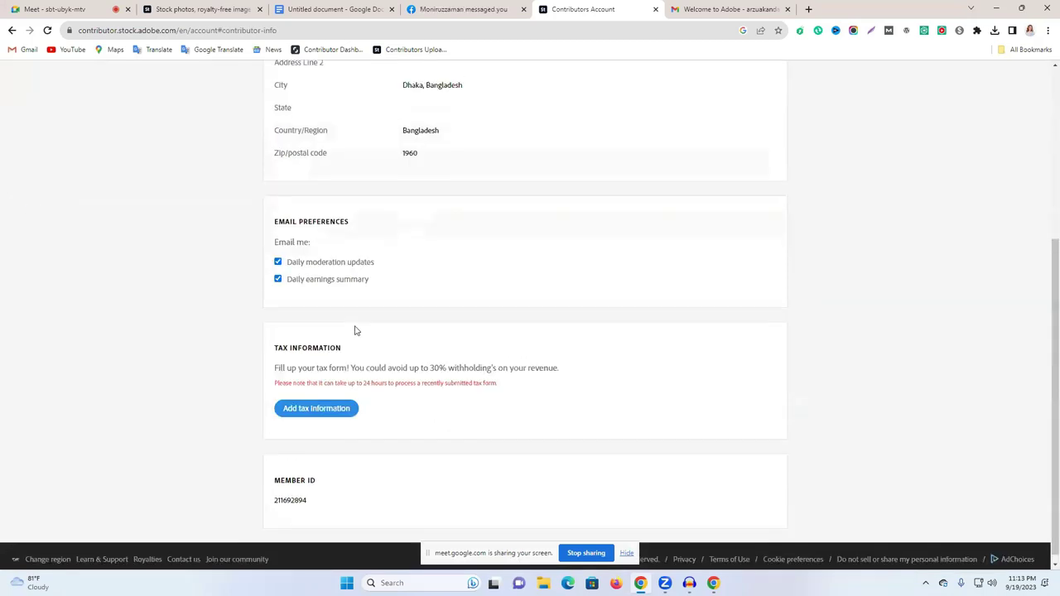
{"action": "left_click", "coordinate": [35, 205]}
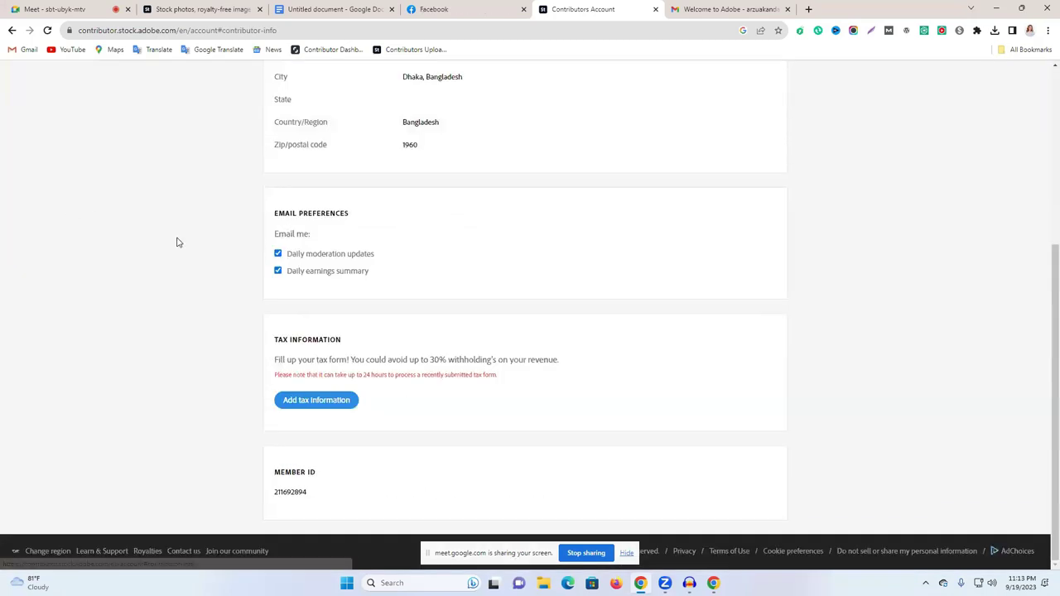
{"action": "double_click", "coordinate": [305, 493]}
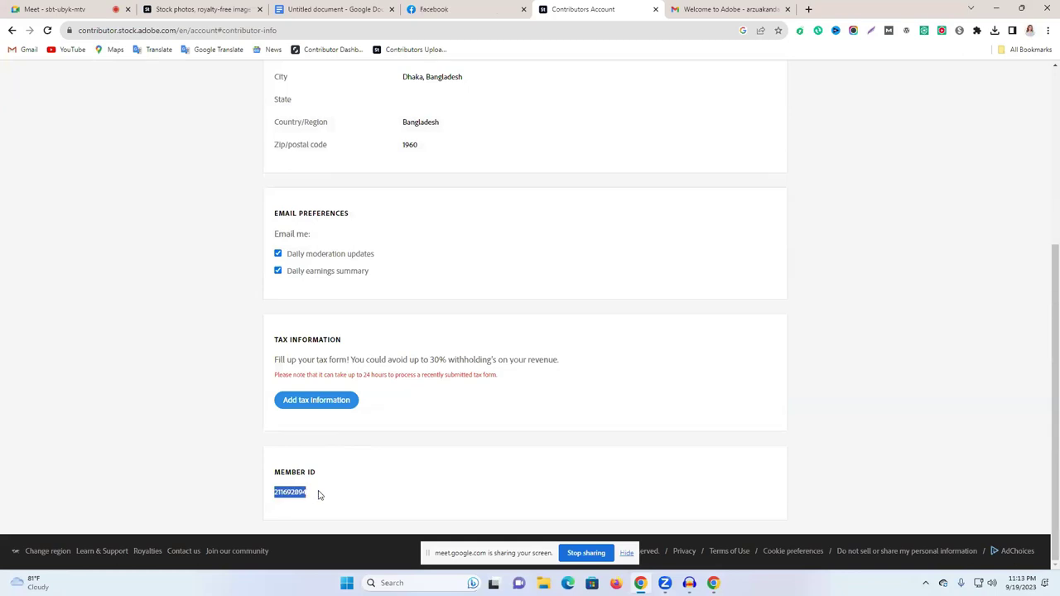
{"action": "scroll", "coordinate": [331, 347], "scroll_direction": "up", "scroll_amount": 4}
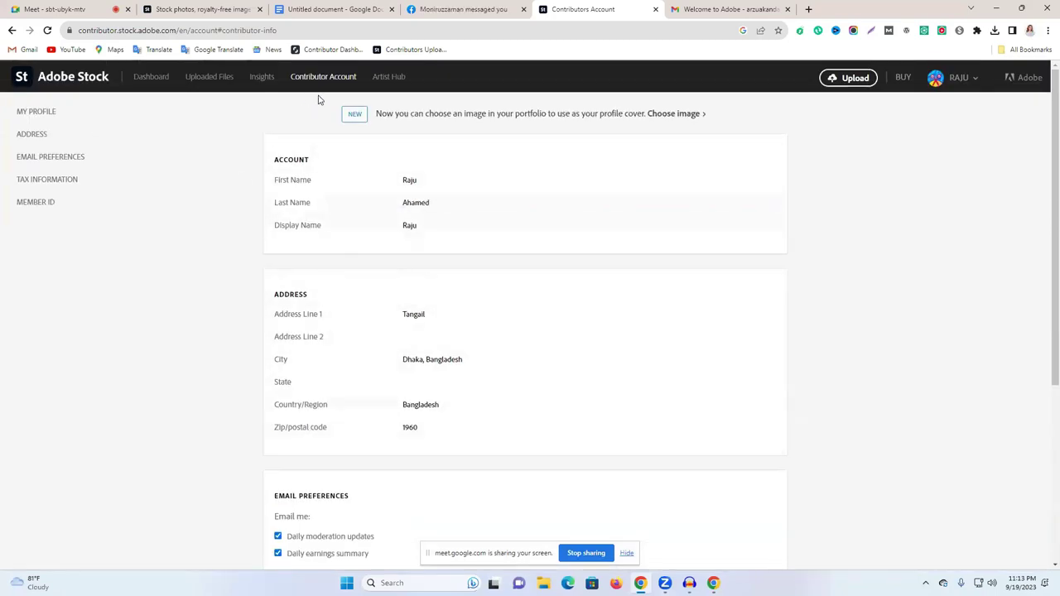
Step: Open and close the Artist Hub page, view the profile section, then go to Uploaded Files
{"action": "left_click", "coordinate": [390, 77]}
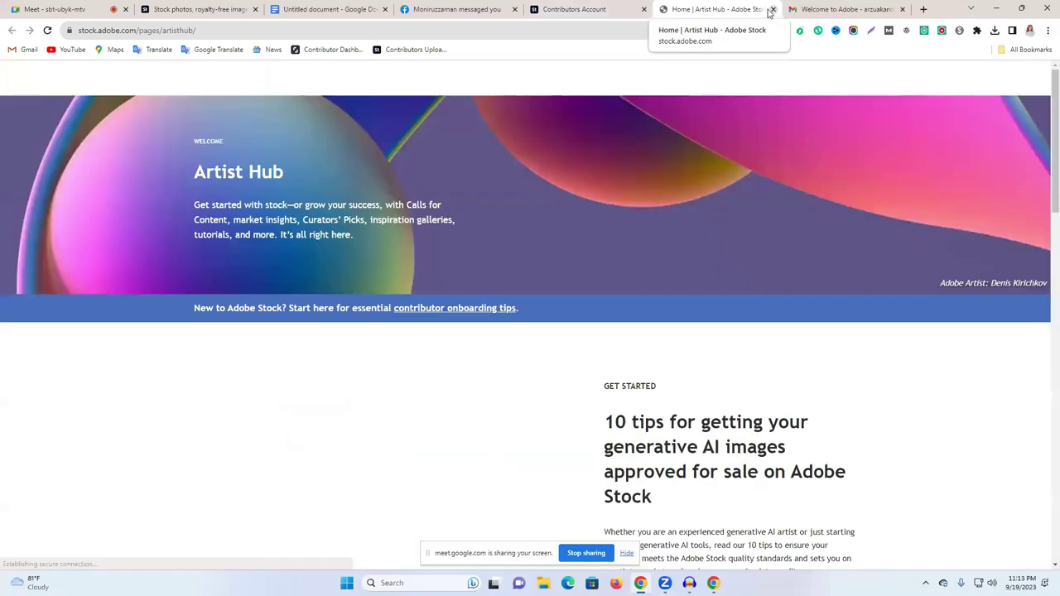
{"action": "left_click", "coordinate": [771, 9]}
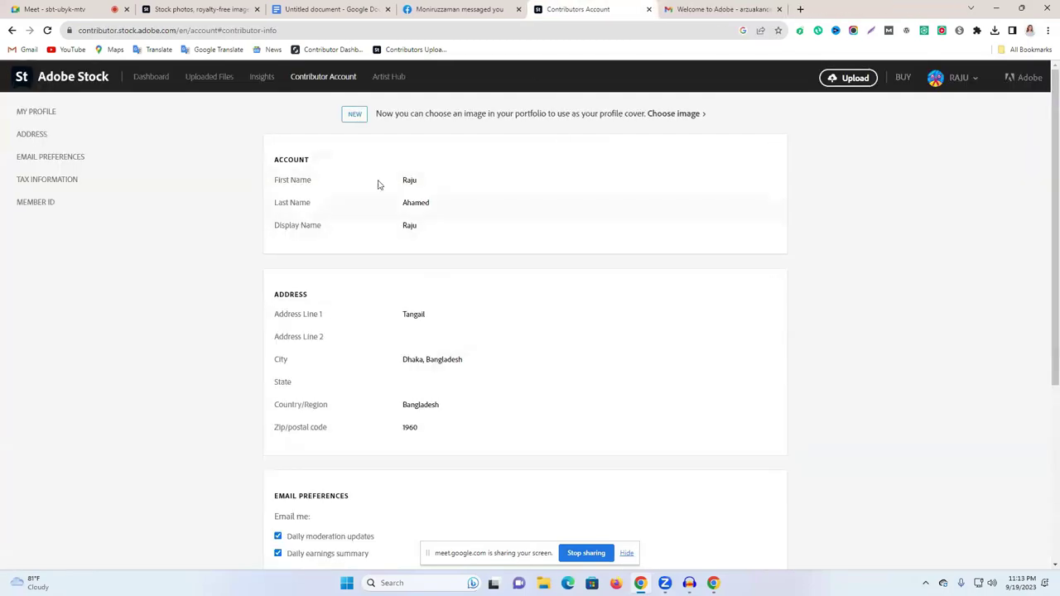
{"action": "left_click", "coordinate": [37, 110]}
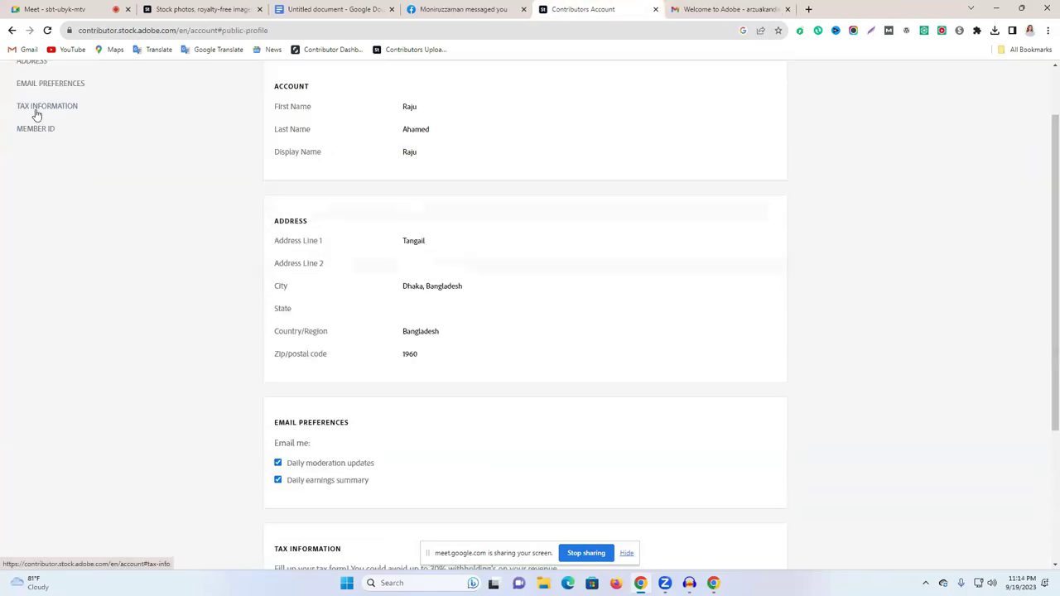
{"action": "scroll", "coordinate": [386, 265], "scroll_direction": "up", "scroll_amount": 2}
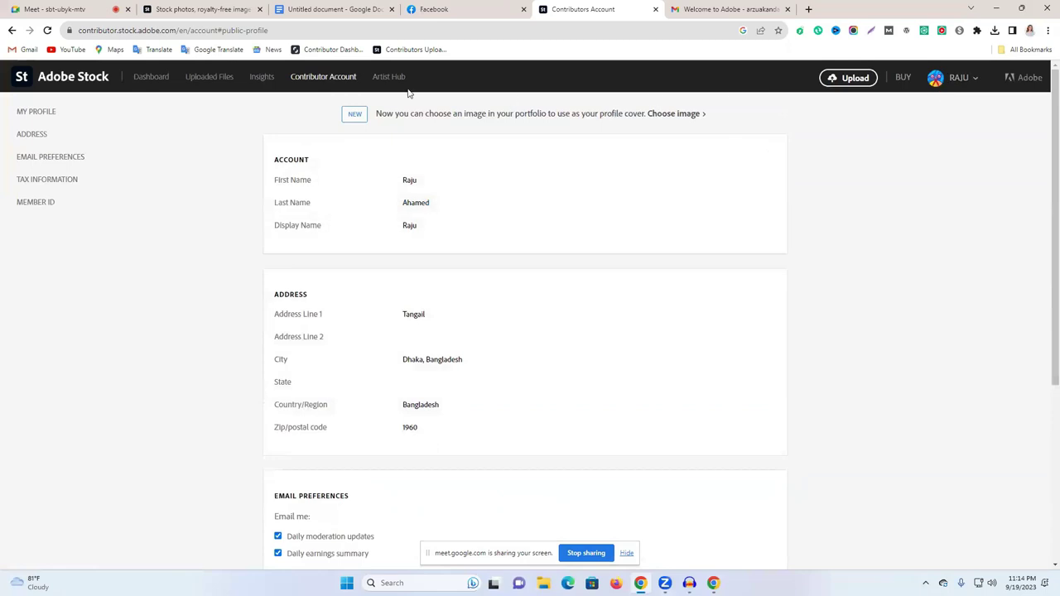
{"action": "left_click", "coordinate": [202, 78]}
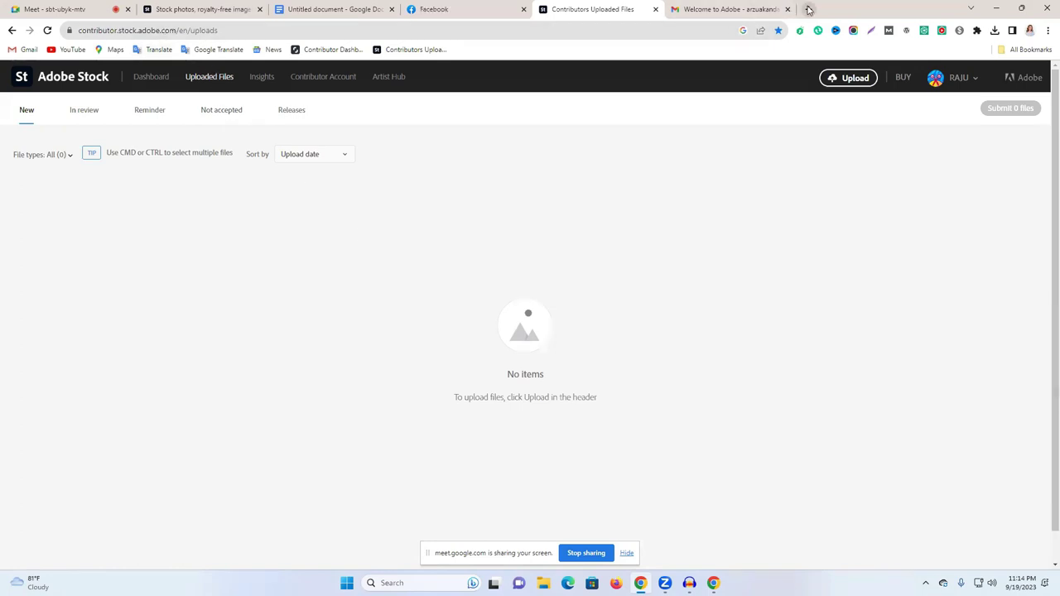
Step: Search Google for 'adobe stock' in a new tab and open the stock.adobe.com result
{"action": "key", "text": "ctrl+t"}
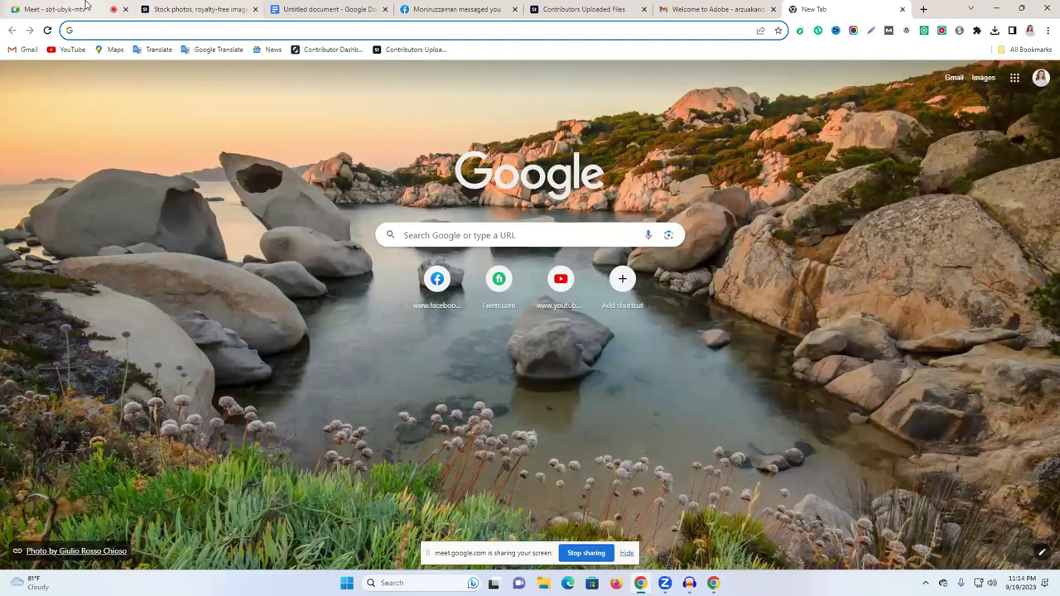
{"action": "key", "text": "ctrl+1"}
{"action": "key", "text": "ctrl+9"}
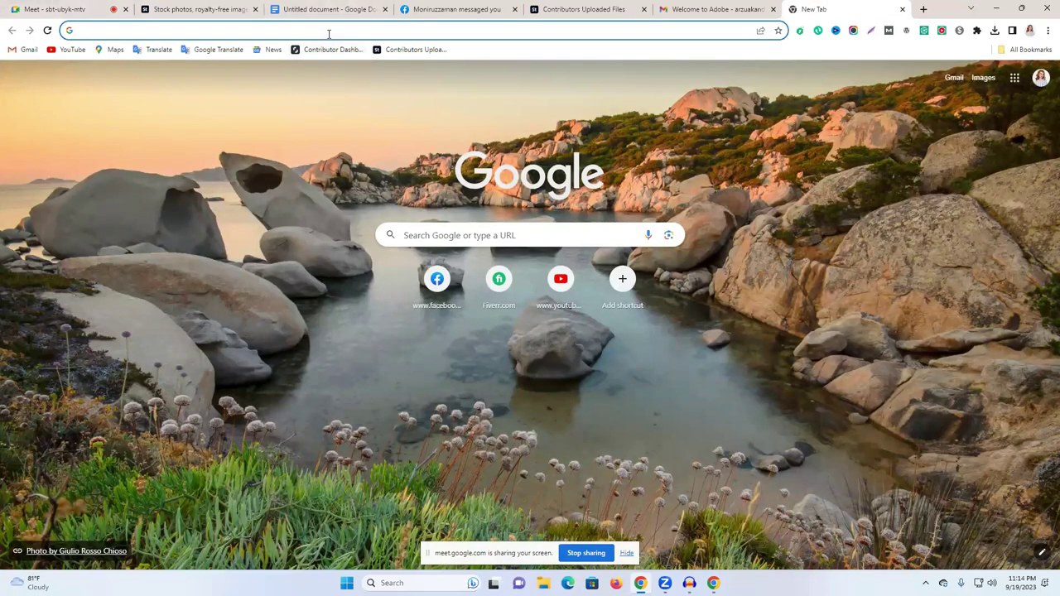
{"action": "left_click", "coordinate": [329, 34]}
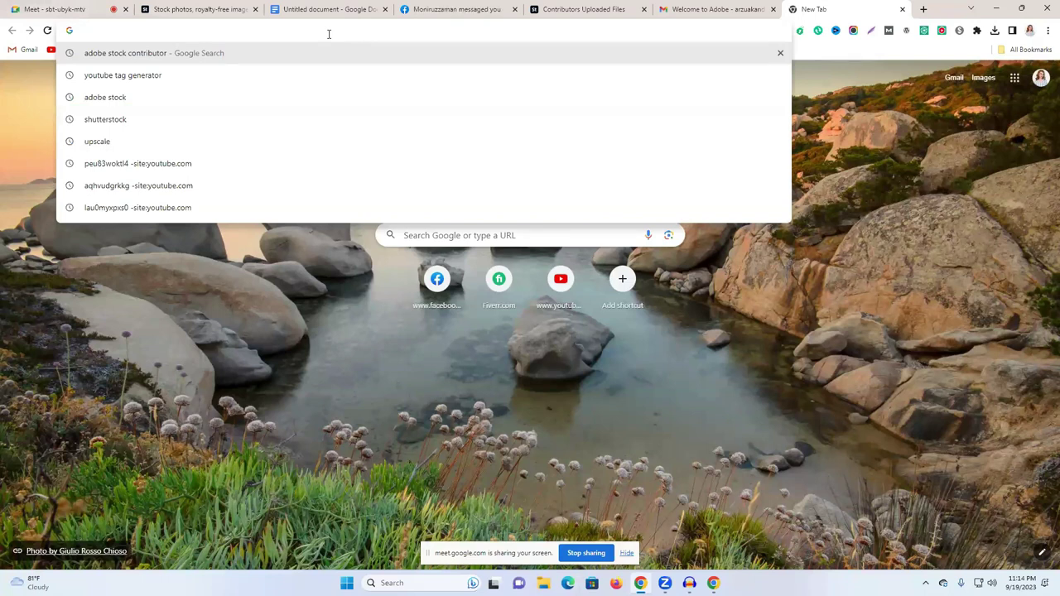
{"action": "type", "text": "a"}
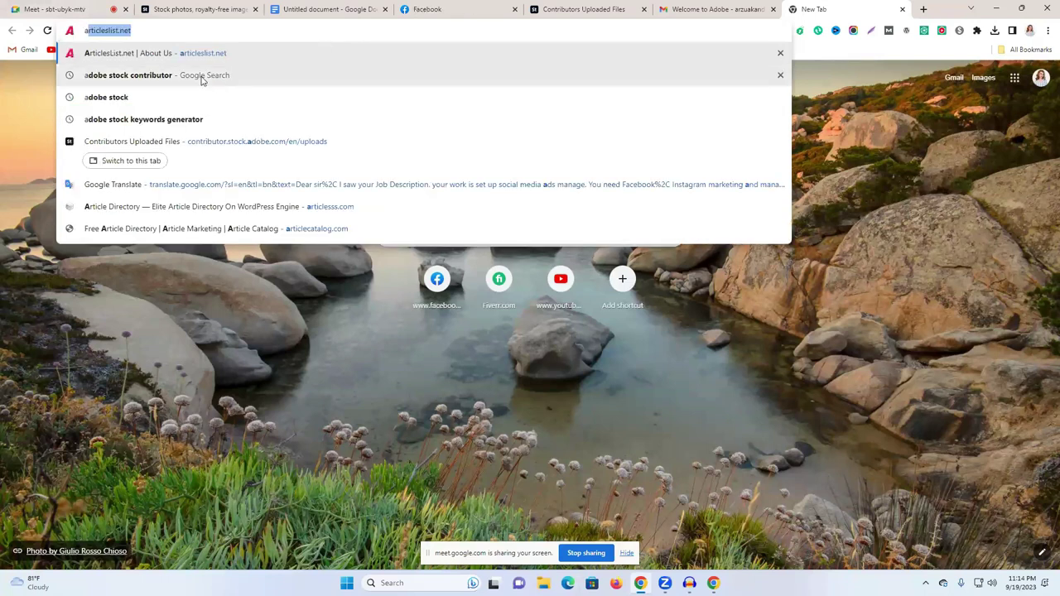
{"action": "left_click", "coordinate": [177, 97]}
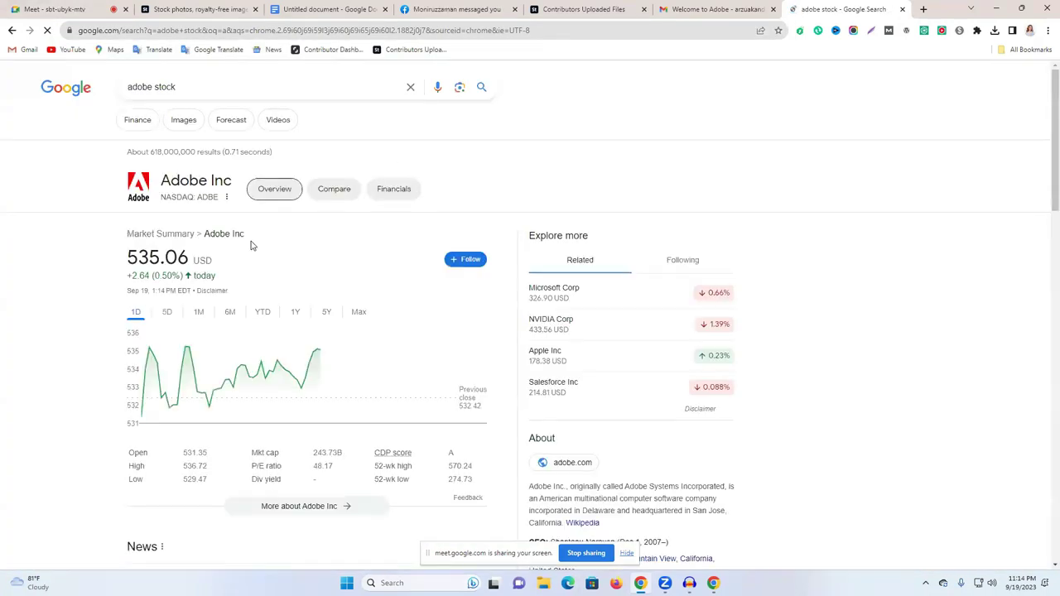
{"action": "scroll", "coordinate": [246, 263], "scroll_direction": "down", "scroll_amount": 6}
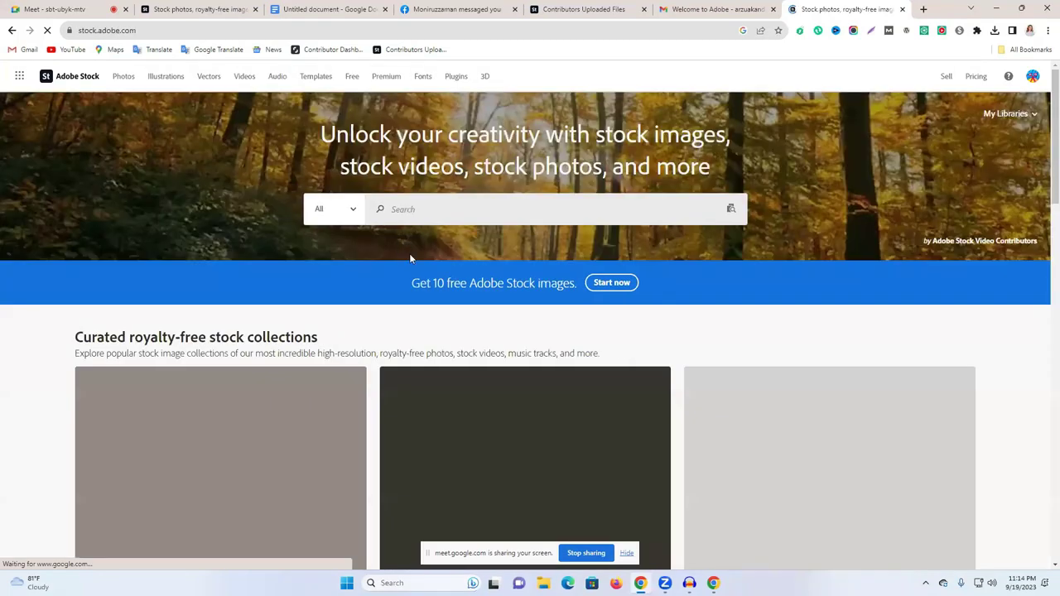
Step: Search Adobe Stock for 'ai background' from the recent searches list
{"action": "scroll", "coordinate": [562, 259], "scroll_direction": "down", "scroll_amount": 3}
{"action": "scroll", "coordinate": [563, 260], "scroll_direction": "down", "scroll_amount": 5}
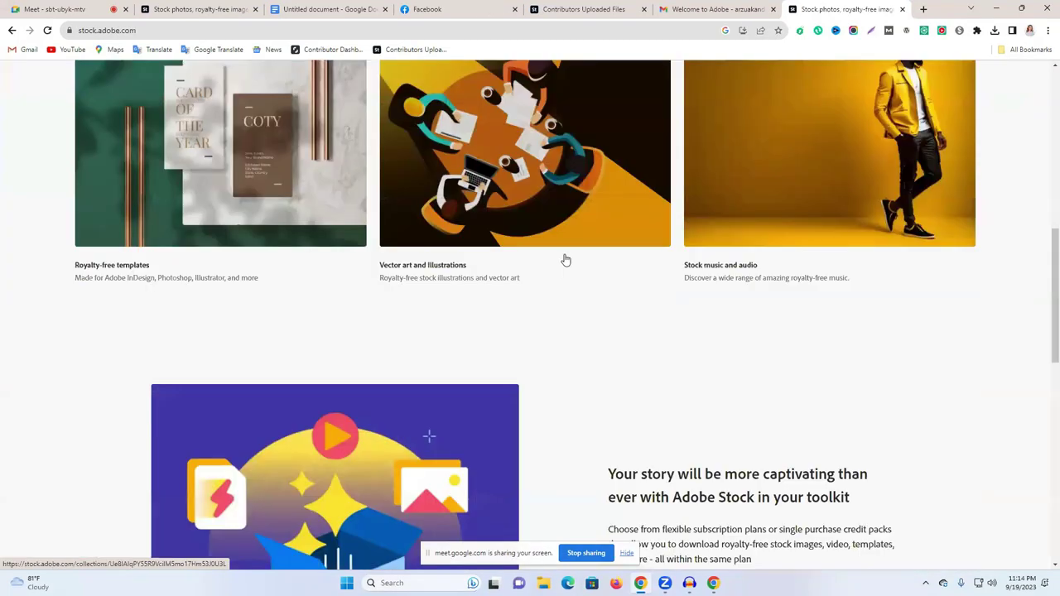
{"action": "scroll", "coordinate": [563, 259], "scroll_direction": "up", "scroll_amount": 6}
{"action": "scroll", "coordinate": [439, 211], "scroll_direction": "up", "scroll_amount": 2}
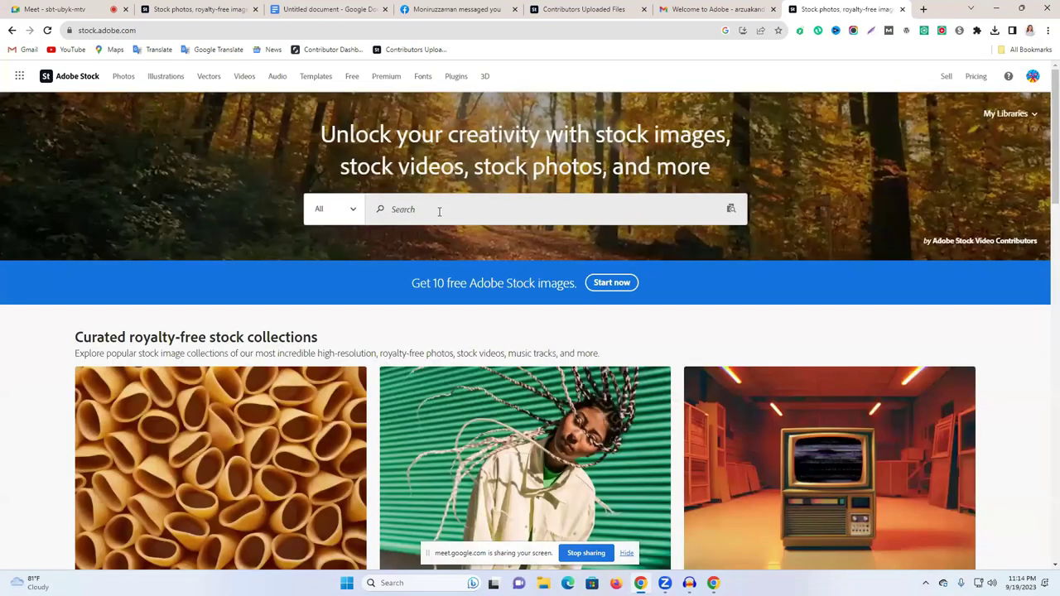
{"action": "left_click", "coordinate": [438, 211]}
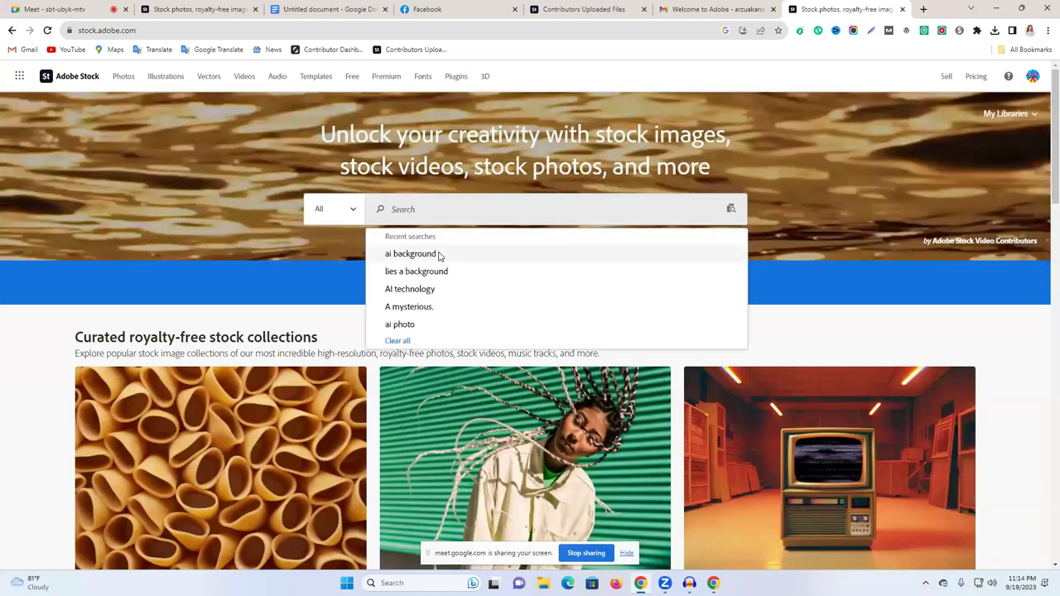
{"action": "left_click", "coordinate": [438, 254]}
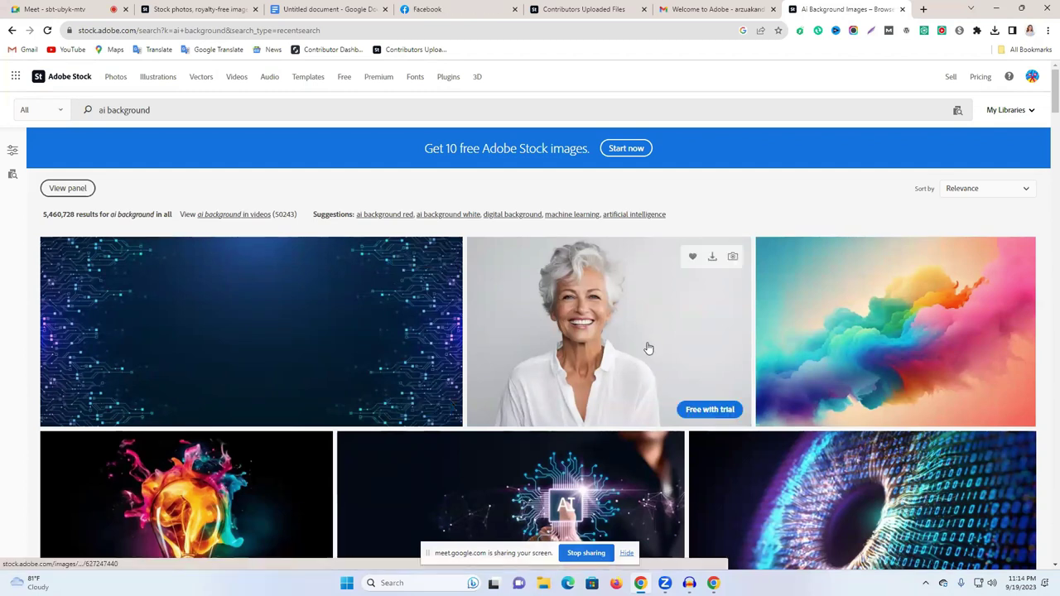
Step: Browse the 'ai background' results and select the results count line
{"action": "scroll", "coordinate": [674, 320], "scroll_direction": "down", "scroll_amount": 1}
{"action": "scroll", "coordinate": [407, 442], "scroll_direction": "down", "scroll_amount": 1}
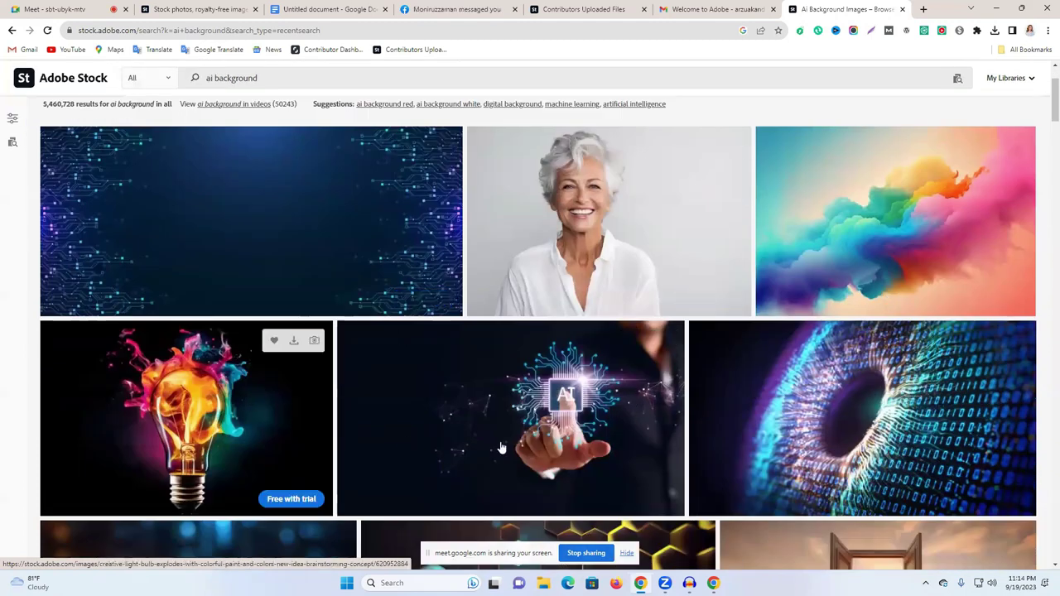
{"action": "scroll", "coordinate": [590, 362], "scroll_direction": "down", "scroll_amount": 2}
{"action": "scroll", "coordinate": [572, 373], "scroll_direction": "down", "scroll_amount": 3}
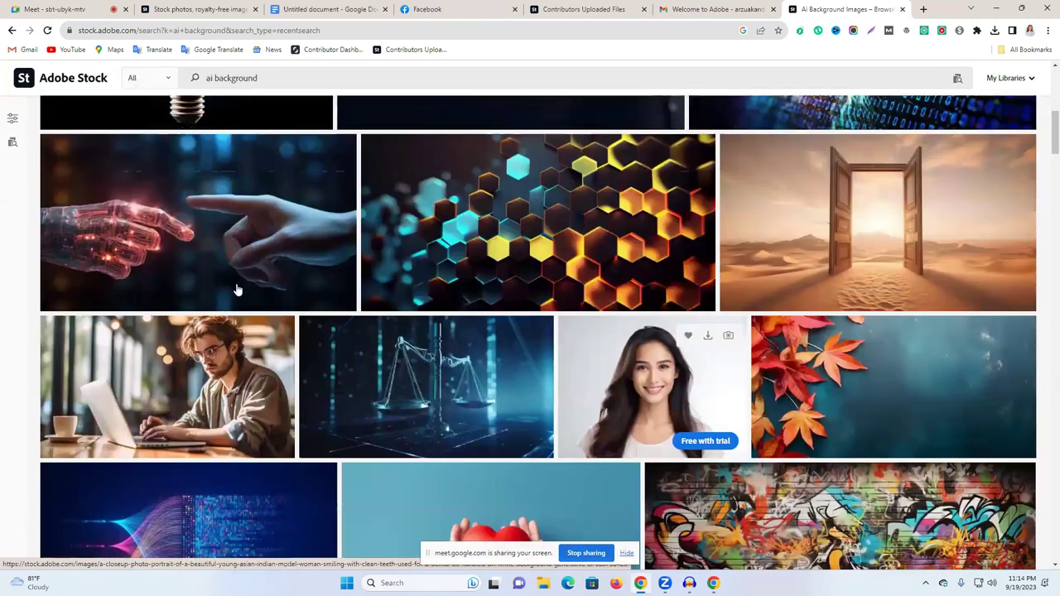
{"action": "scroll", "coordinate": [101, 145], "scroll_direction": "up", "scroll_amount": 10}
{"action": "left_click_drag", "start_coordinate": [41, 217], "coordinate": [118, 217]}
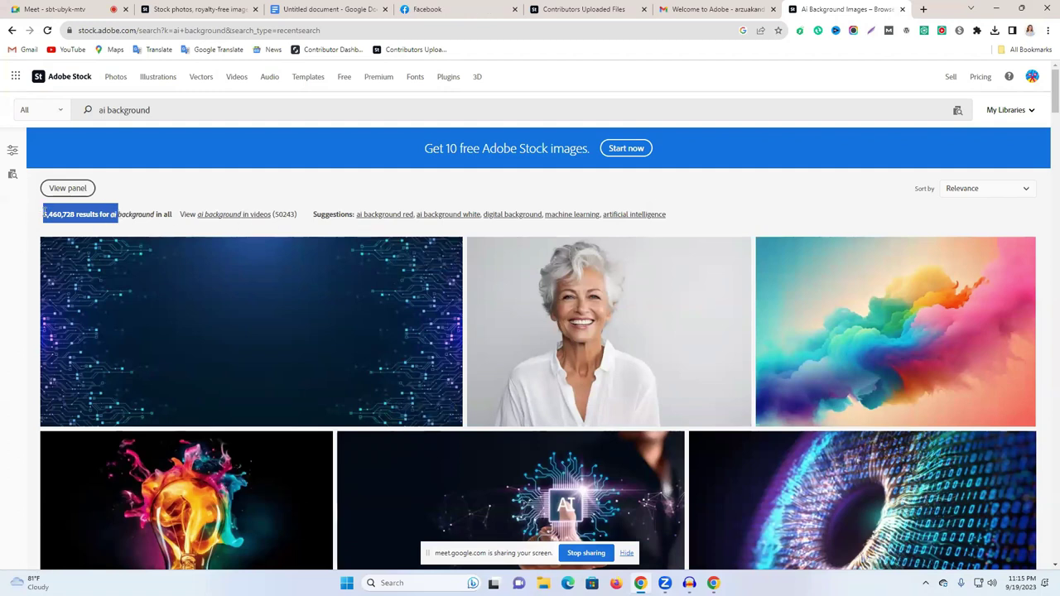
{"action": "left_click_drag", "start_coordinate": [44, 214], "coordinate": [138, 239]}
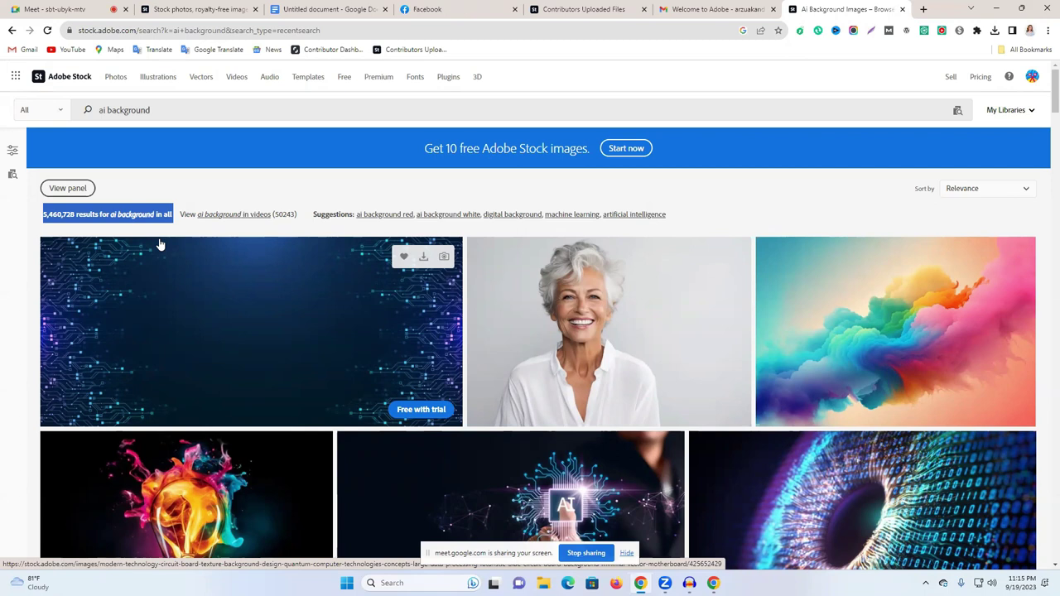
Step: Read the smiling woman portrait's full description ending in 'Generative AI', then return to results
{"action": "scroll", "coordinate": [585, 291], "scroll_direction": "down", "scroll_amount": 2}
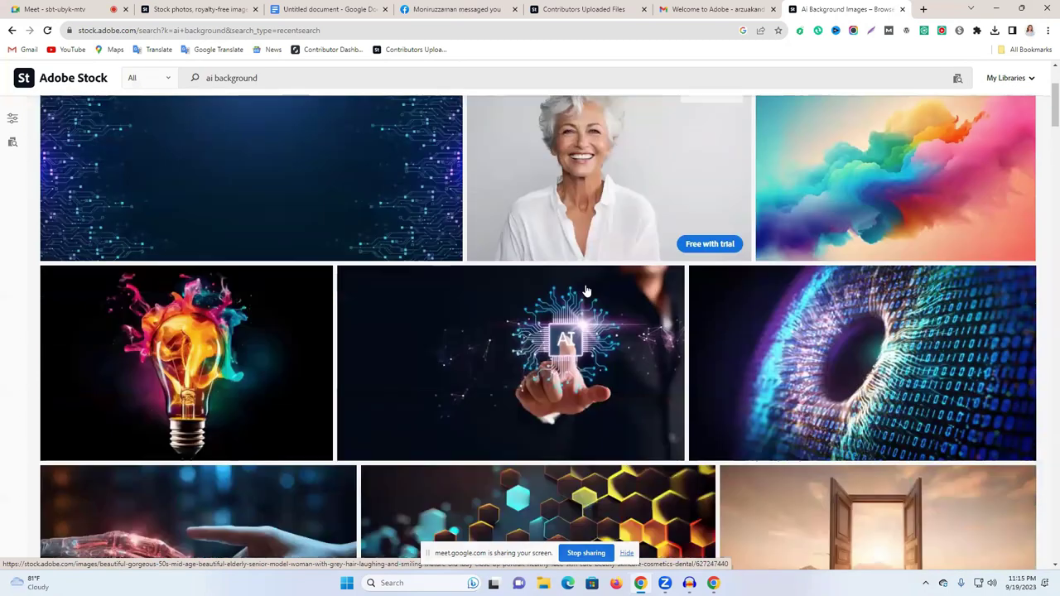
{"action": "scroll", "coordinate": [586, 290], "scroll_direction": "down", "scroll_amount": 6}
{"action": "scroll", "coordinate": [639, 224], "scroll_direction": "down", "scroll_amount": 1}
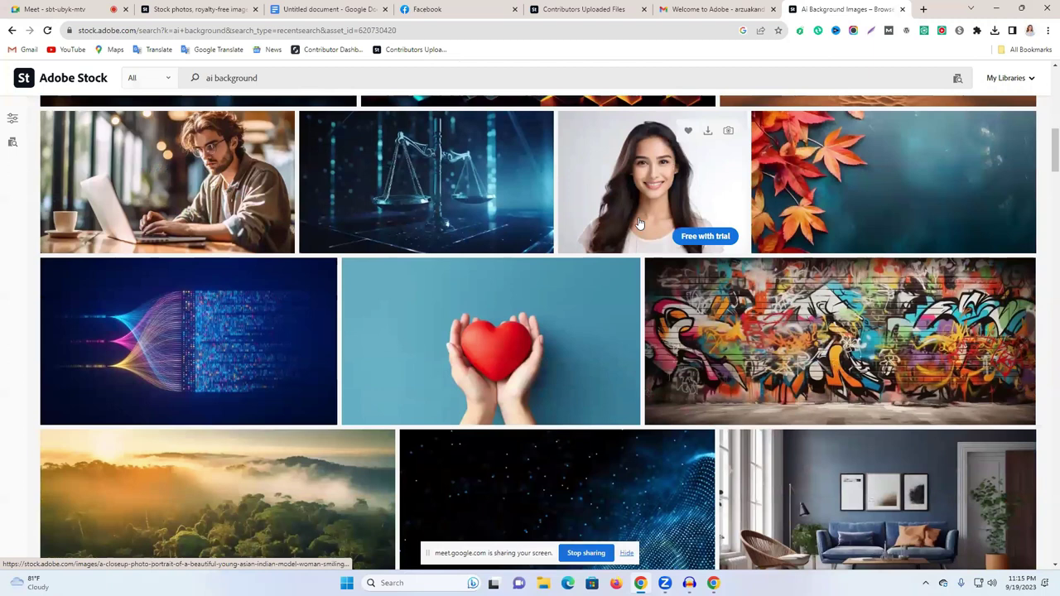
{"action": "scroll", "coordinate": [639, 224], "scroll_direction": "down", "scroll_amount": 2}
{"action": "left_click", "coordinate": [647, 147]}
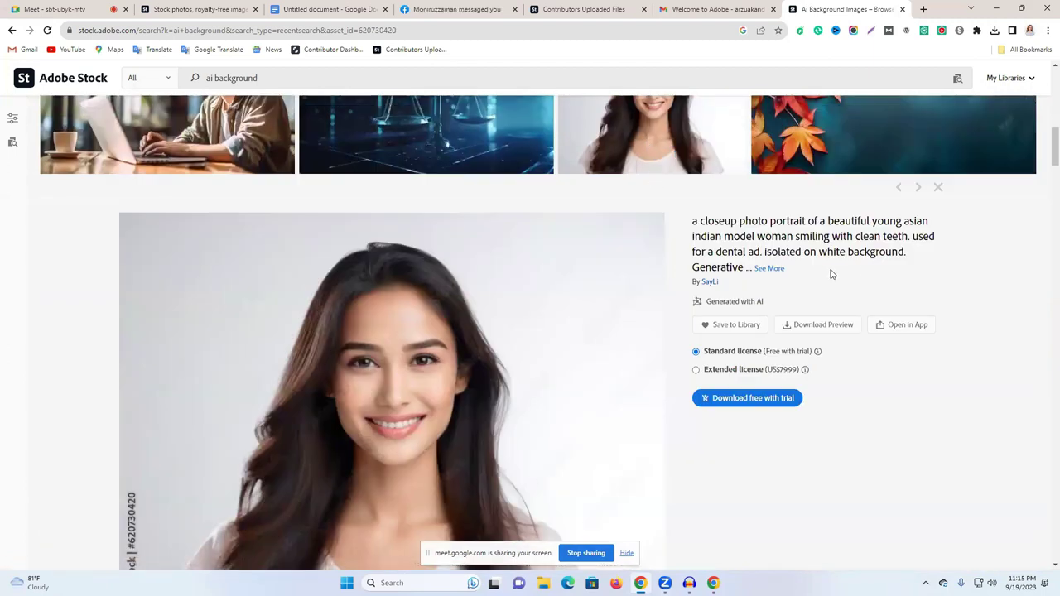
{"action": "left_click", "coordinate": [770, 268]}
{"action": "left_click_drag", "start_coordinate": [693, 267], "coordinate": [753, 267]}
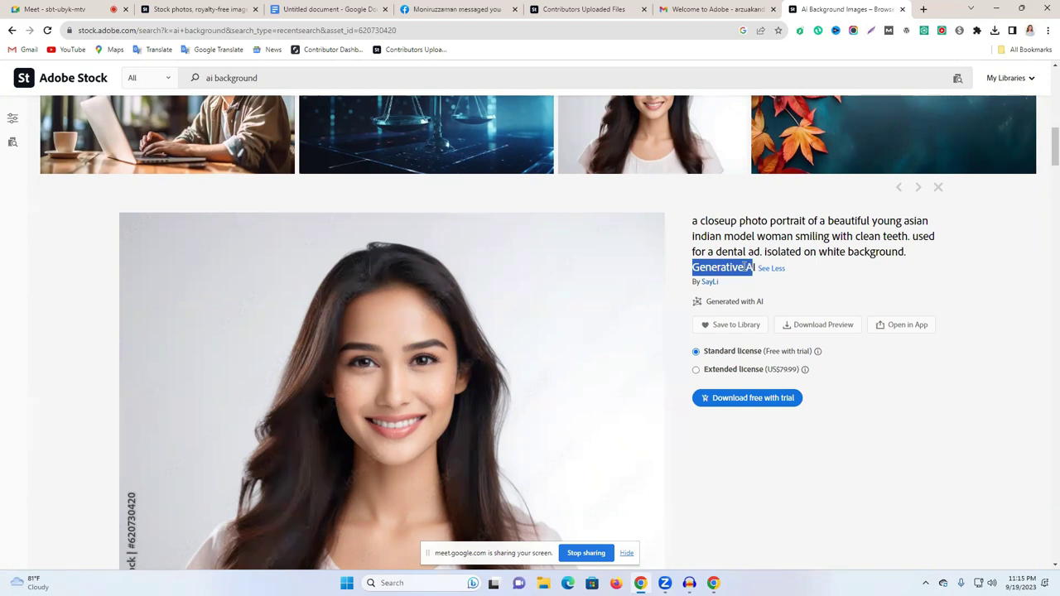
{"action": "triple_click", "coordinate": [607, 271]}
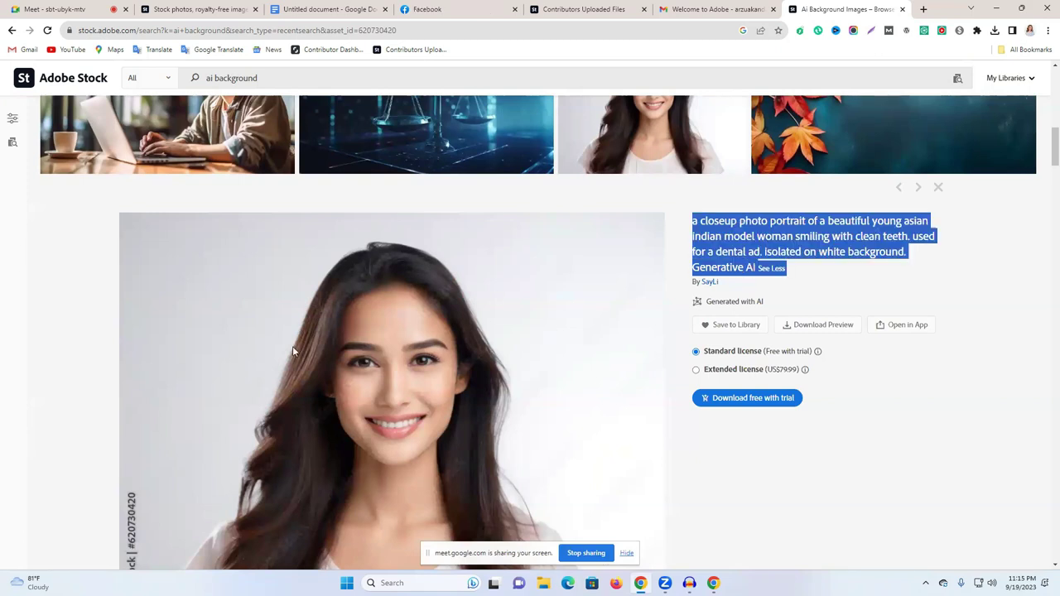
{"action": "scroll", "coordinate": [360, 411], "scroll_direction": "down", "scroll_amount": 5}
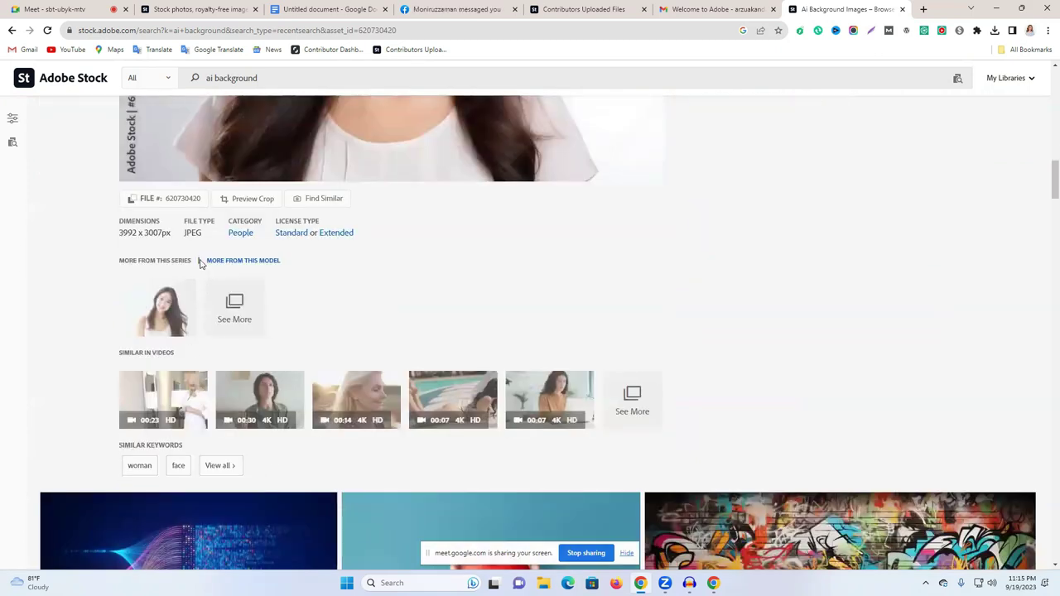
{"action": "scroll", "coordinate": [348, 375], "scroll_direction": "up", "scroll_amount": 3}
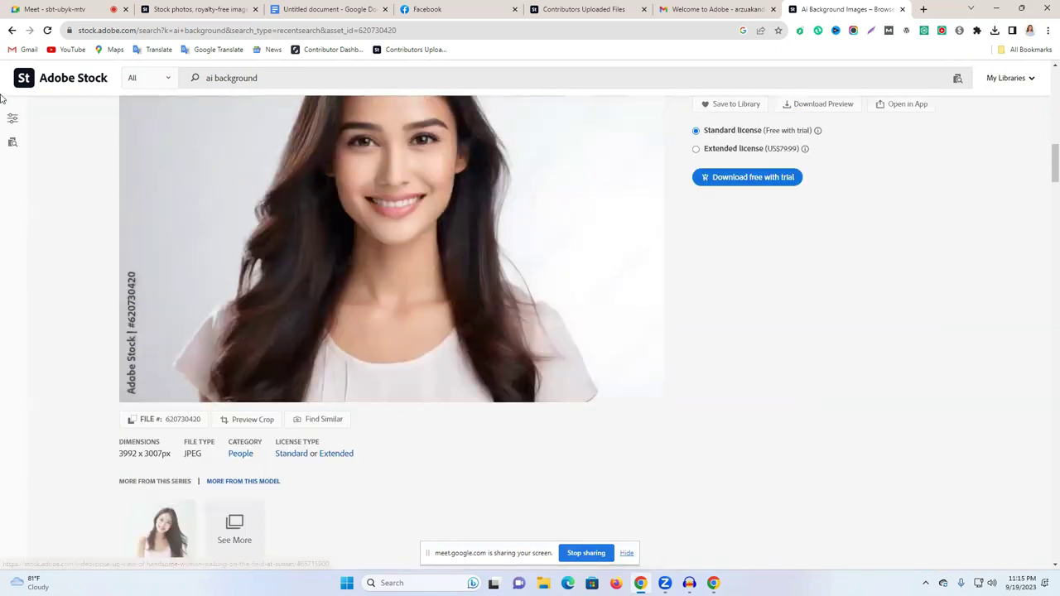
{"action": "left_click", "coordinate": [10, 32]}
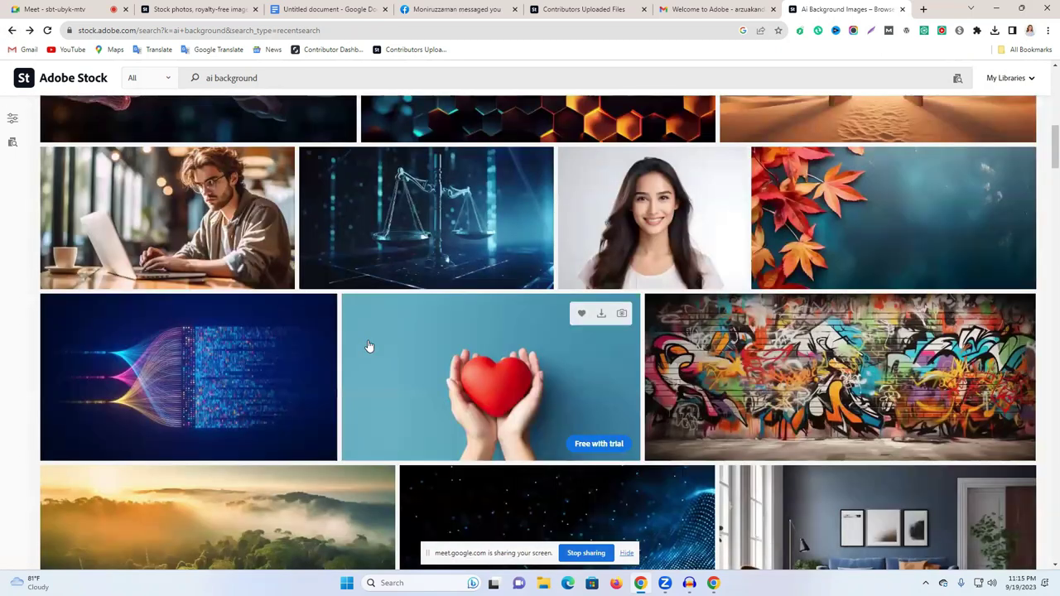
Step: Expand the smiling businesswoman image's description and highlight its closing words 'generative ai'
{"action": "scroll", "coordinate": [447, 331], "scroll_direction": "down", "scroll_amount": 4}
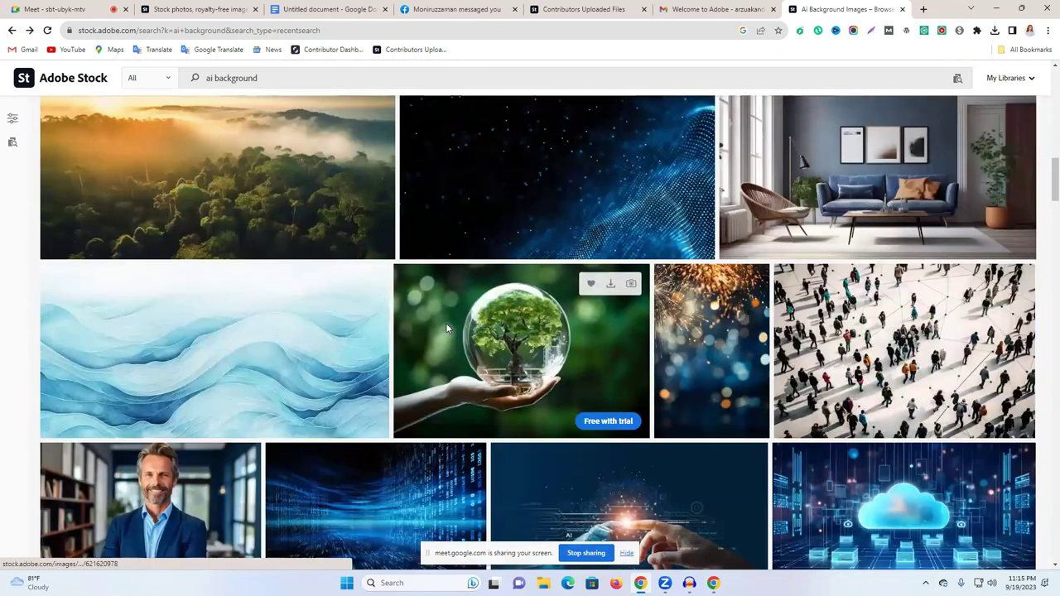
{"action": "scroll", "coordinate": [259, 354], "scroll_direction": "down", "scroll_amount": 5}
{"action": "scroll", "coordinate": [685, 386], "scroll_direction": "down", "scroll_amount": 3}
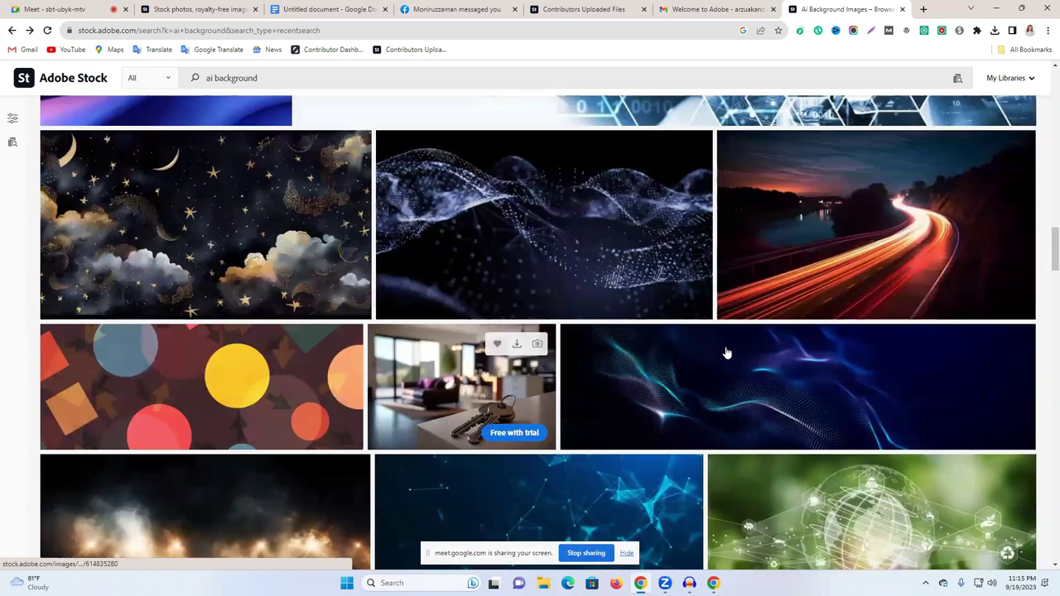
{"action": "scroll", "coordinate": [1003, 302], "scroll_direction": "down", "scroll_amount": 3}
{"action": "scroll", "coordinate": [602, 360], "scroll_direction": "down", "scroll_amount": 5}
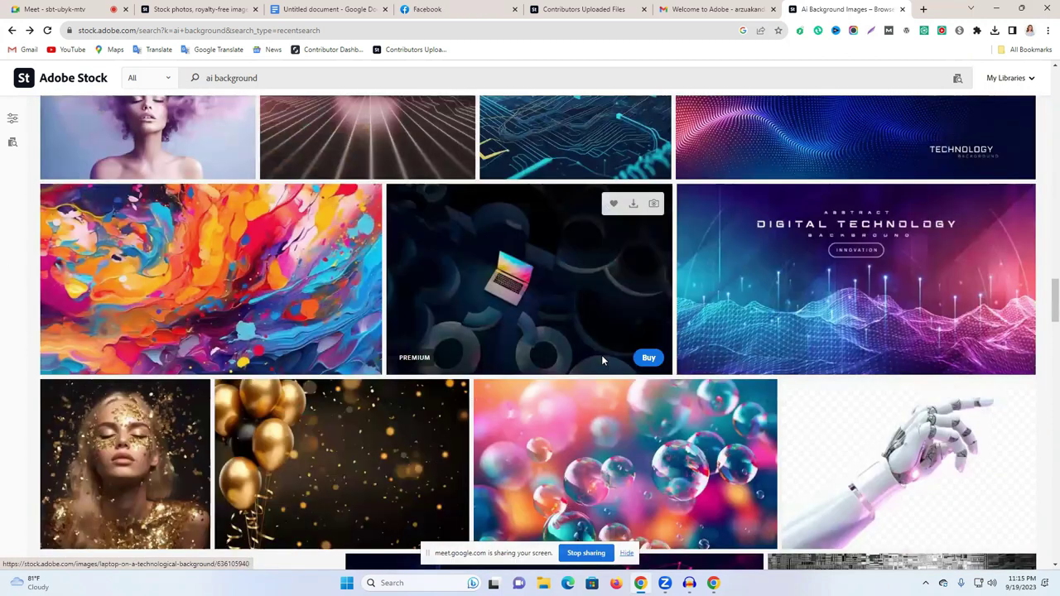
{"action": "scroll", "coordinate": [383, 350], "scroll_direction": "down", "scroll_amount": 4}
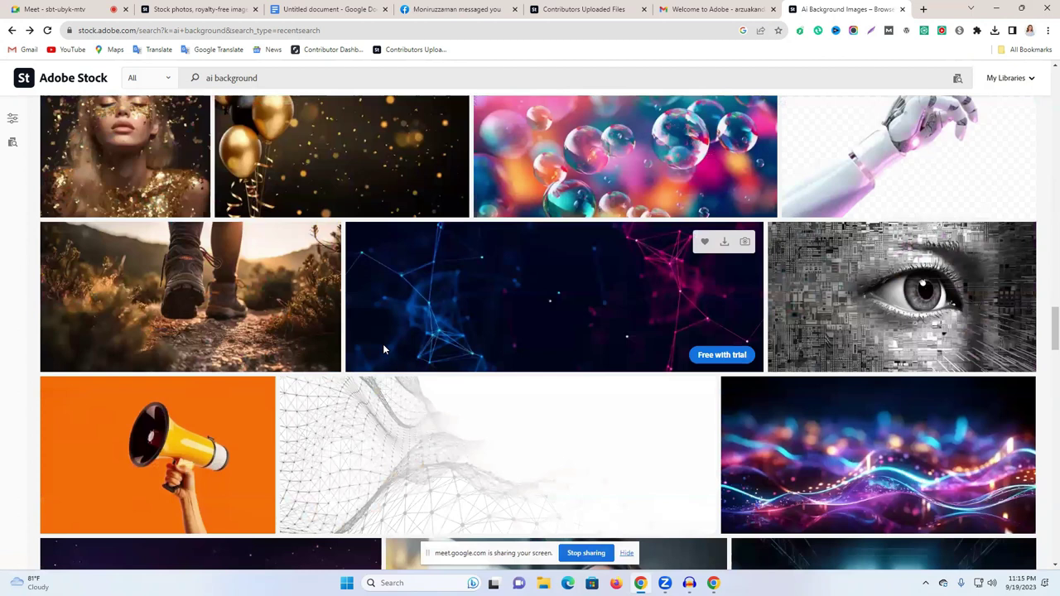
{"action": "scroll", "coordinate": [384, 350], "scroll_direction": "down", "scroll_amount": 5}
{"action": "scroll", "coordinate": [383, 349], "scroll_direction": "up", "scroll_amount": 3}
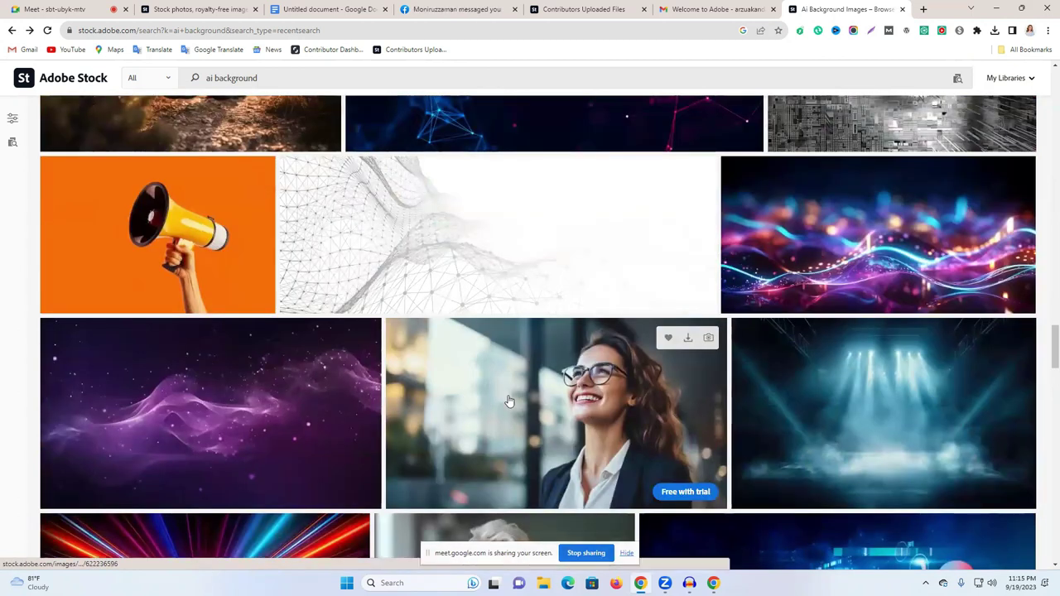
{"action": "left_click", "coordinate": [509, 399]}
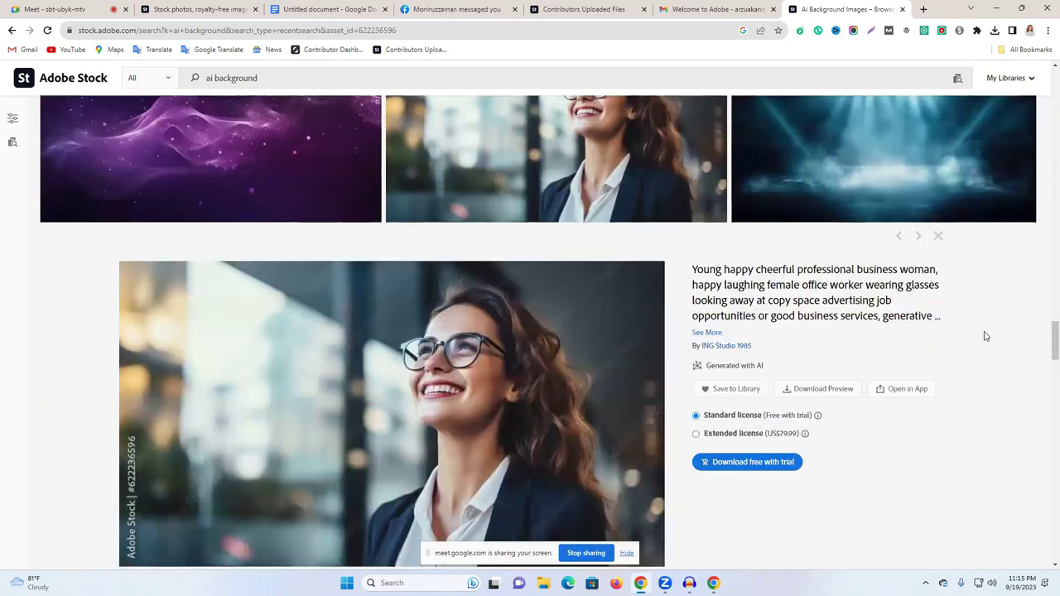
{"action": "left_click", "coordinate": [715, 333]}
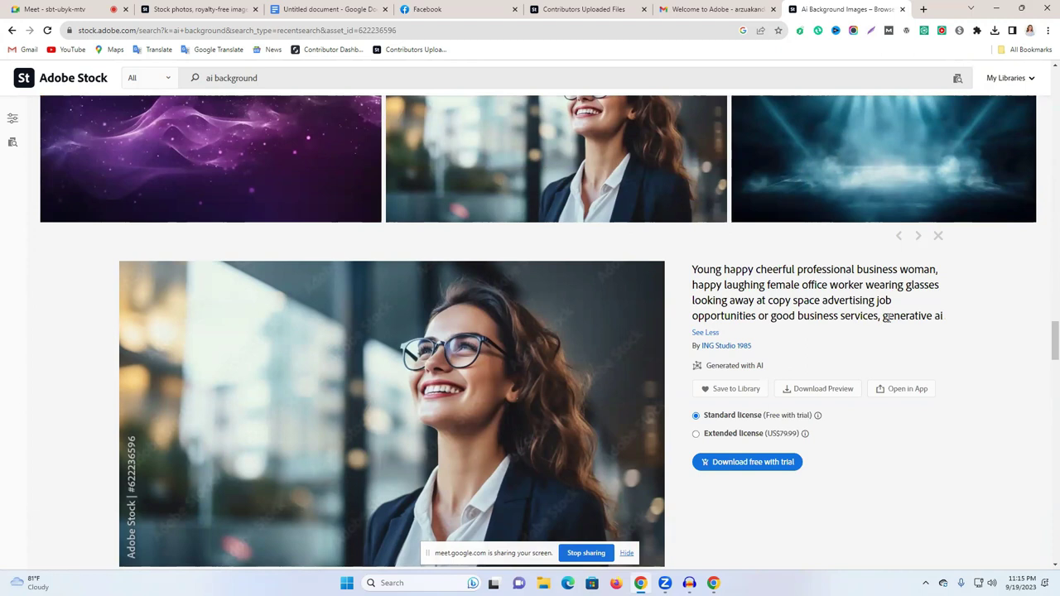
{"action": "left_click_drag", "start_coordinate": [883, 318], "coordinate": [964, 320]}
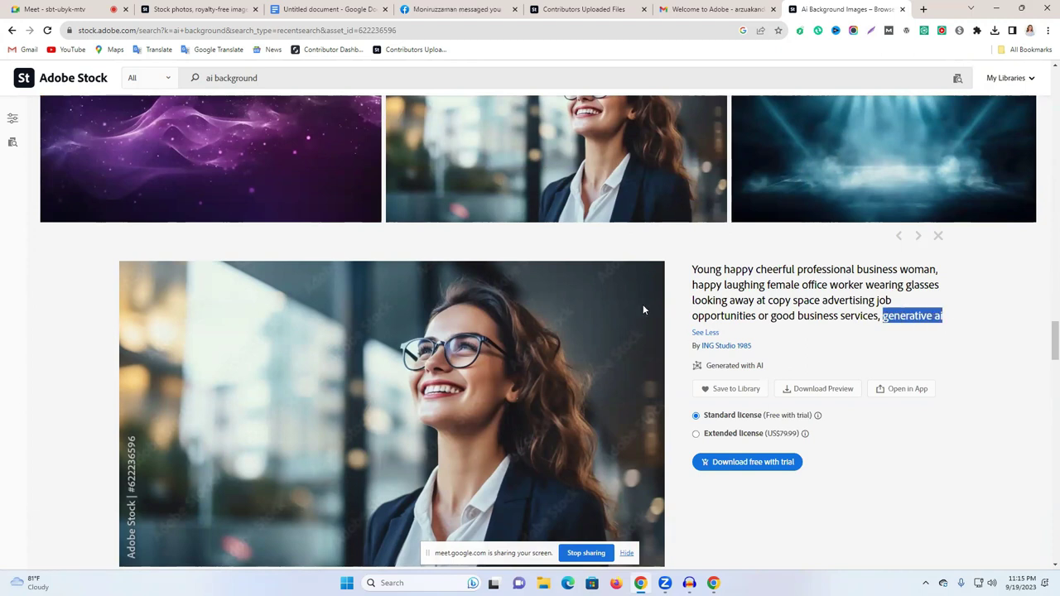
Step: Scroll back up and bring up link options for the circuit image
{"action": "scroll", "coordinate": [603, 264], "scroll_direction": "down", "scroll_amount": 1}
{"action": "scroll", "coordinate": [602, 264], "scroll_direction": "up", "scroll_amount": 2}
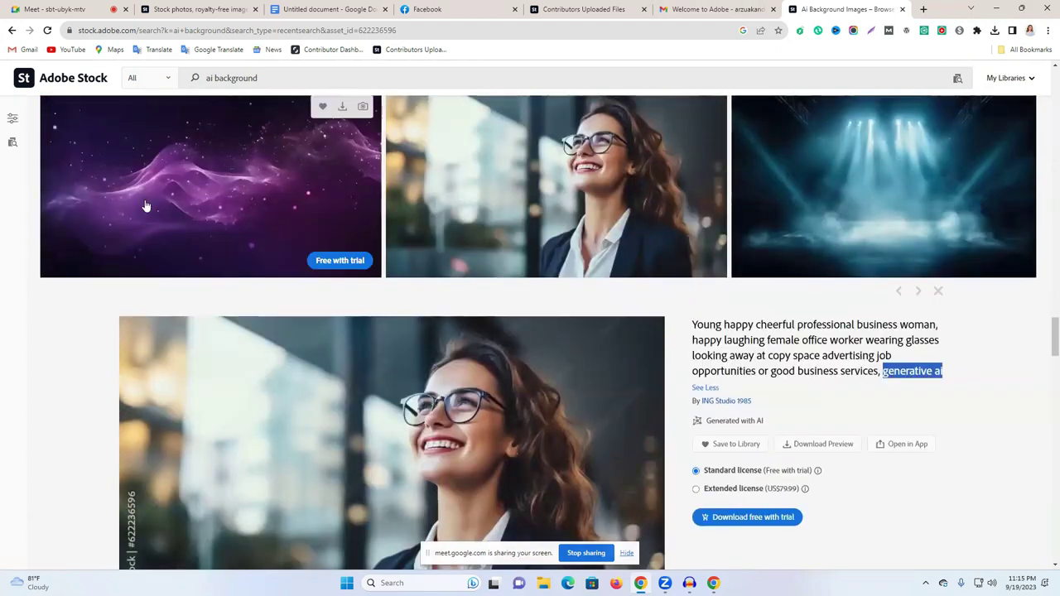
{"action": "scroll", "coordinate": [145, 206], "scroll_direction": "up", "scroll_amount": 5}
{"action": "scroll", "coordinate": [486, 310], "scroll_direction": "up", "scroll_amount": 3}
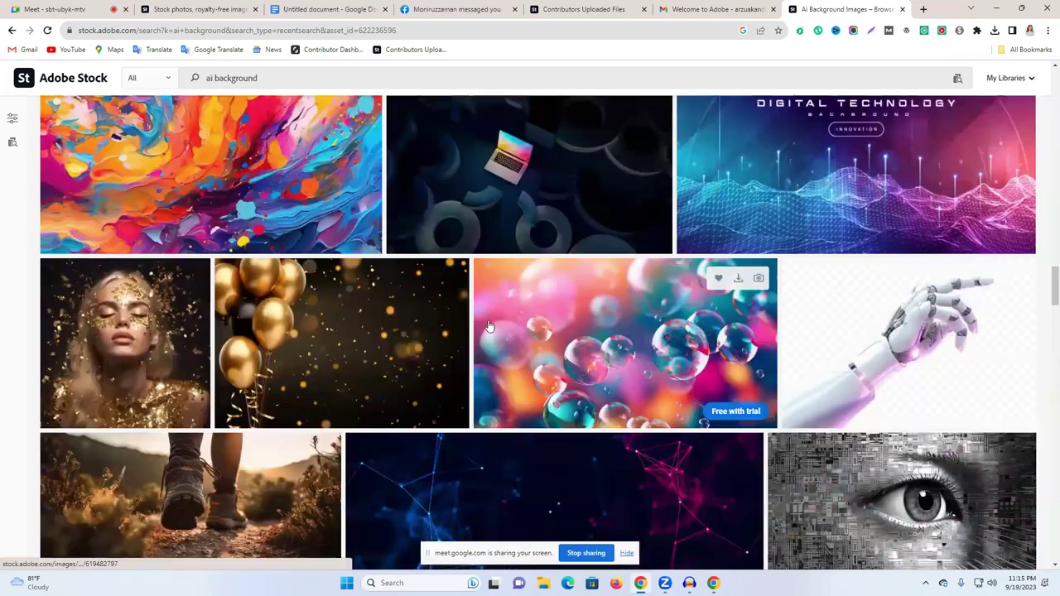
{"action": "scroll", "coordinate": [491, 324], "scroll_direction": "up", "scroll_amount": 3}
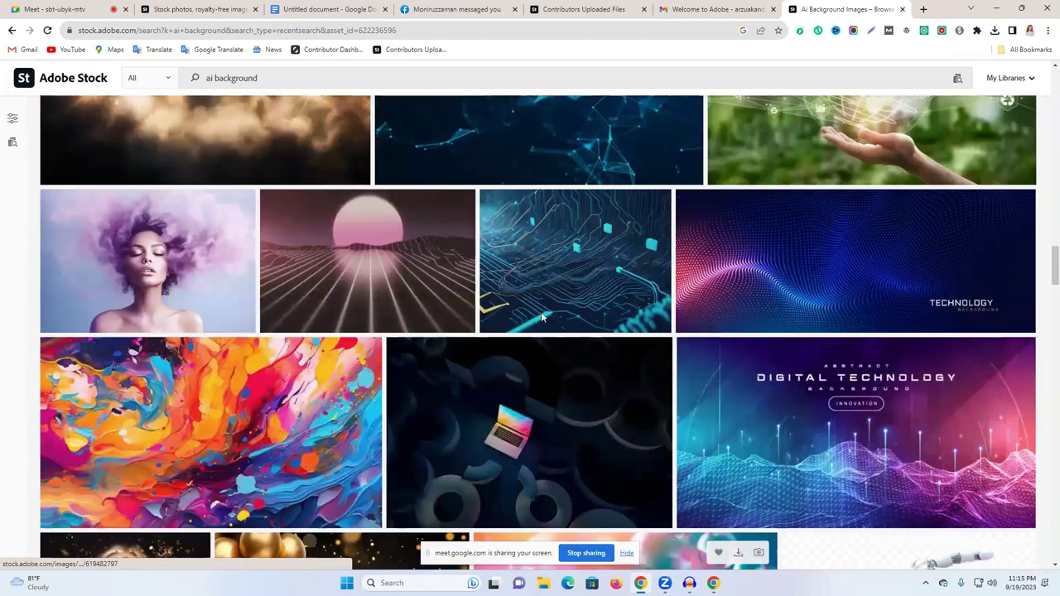
{"action": "scroll", "coordinate": [541, 311], "scroll_direction": "up", "scroll_amount": 1}
{"action": "right_click", "coordinate": [519, 310]}
Step: View the circuit image's full title in a new tab, then close it
{"action": "left_click", "coordinate": [569, 317]}
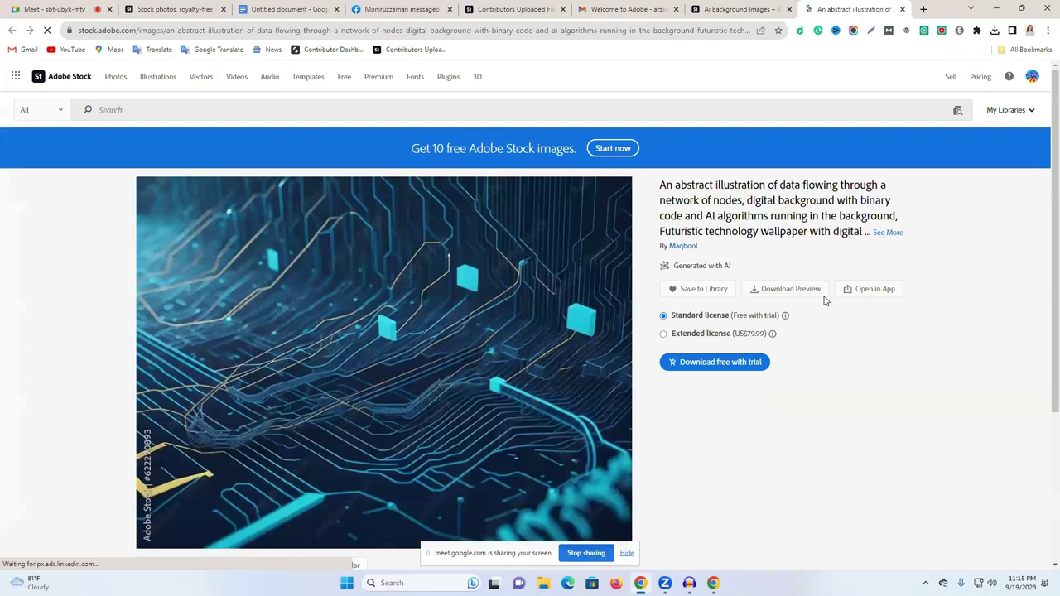
{"action": "left_click", "coordinate": [886, 232]}
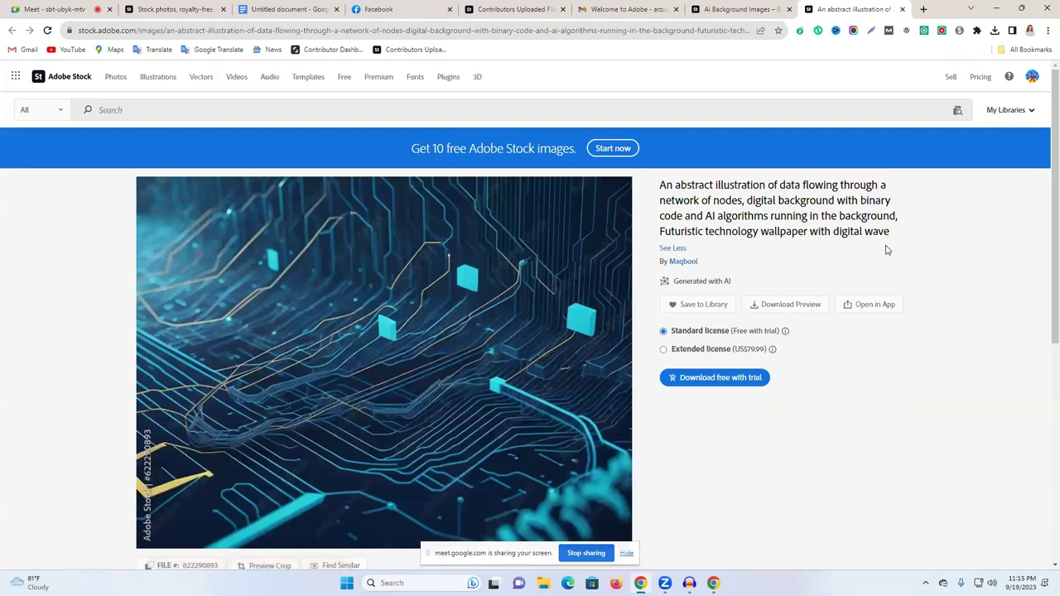
{"action": "left_click", "coordinate": [902, 9]}
{"action": "scroll", "coordinate": [710, 245], "scroll_direction": "up", "scroll_amount": 4}
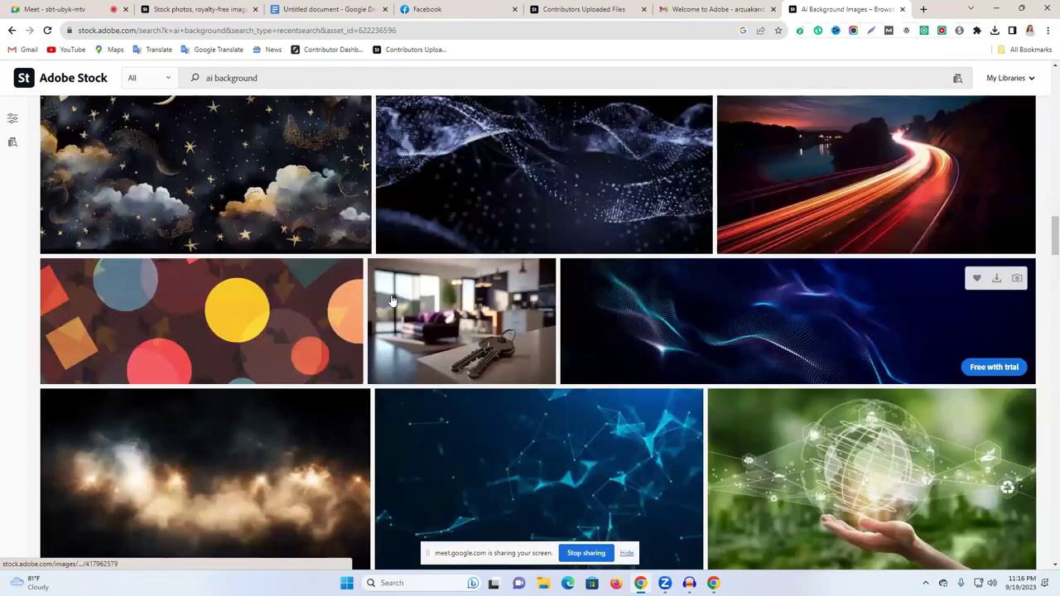
{"action": "scroll", "coordinate": [393, 300], "scroll_direction": "up", "scroll_amount": 2}
Step: Open the highway light-trails image in a new tab and highlight its full title
{"action": "right_click", "coordinate": [828, 250]}
{"action": "left_click", "coordinate": [861, 259]}
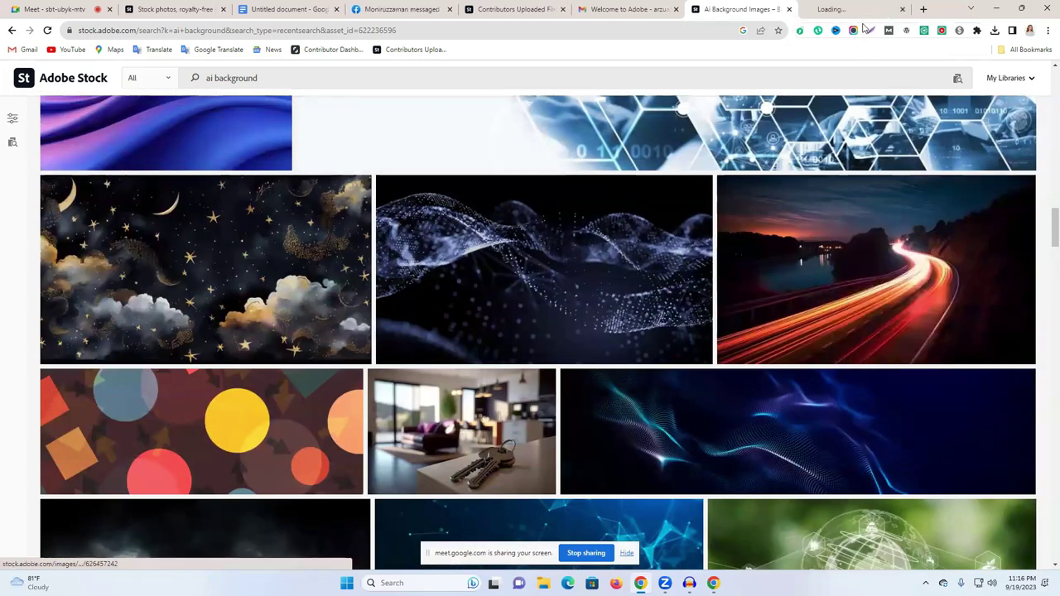
{"action": "left_click", "coordinate": [844, 10]}
{"action": "left_click_drag", "start_coordinate": [712, 216], "coordinate": [549, 265]}
Step: Compare the highway photo page against the 'ai background' results tab
{"action": "left_click", "coordinate": [758, 12]}
{"action": "left_click", "coordinate": [846, 7]}
{"action": "left_click", "coordinate": [750, 5]}
{"action": "left_click", "coordinate": [847, 7]}
{"action": "left_click", "coordinate": [755, 6]}
{"action": "left_click", "coordinate": [847, 6]}
{"action": "left_click", "coordinate": [755, 4]}
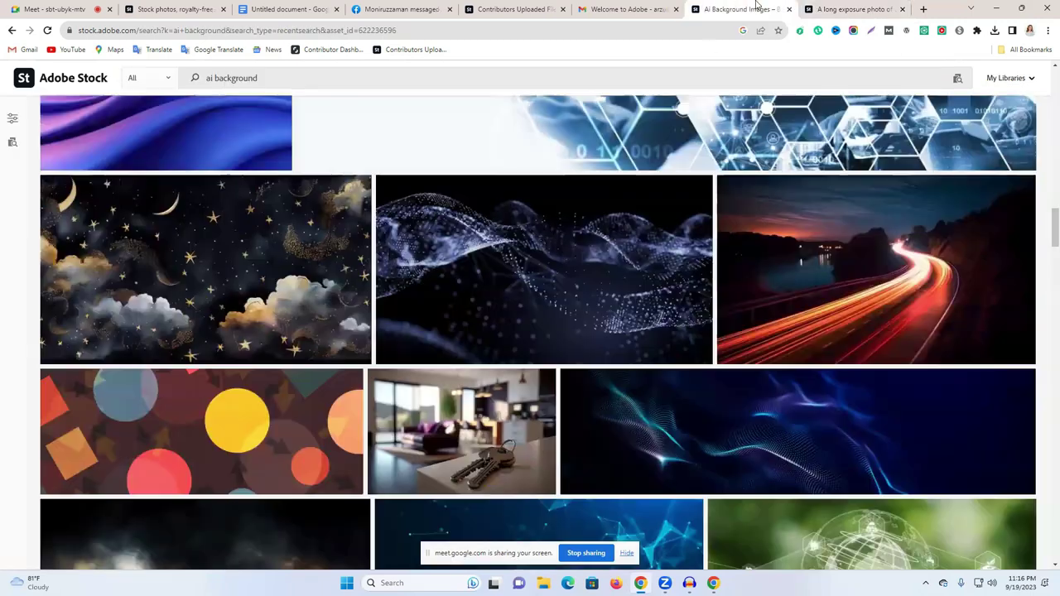
{"action": "left_click", "coordinate": [822, 7]}
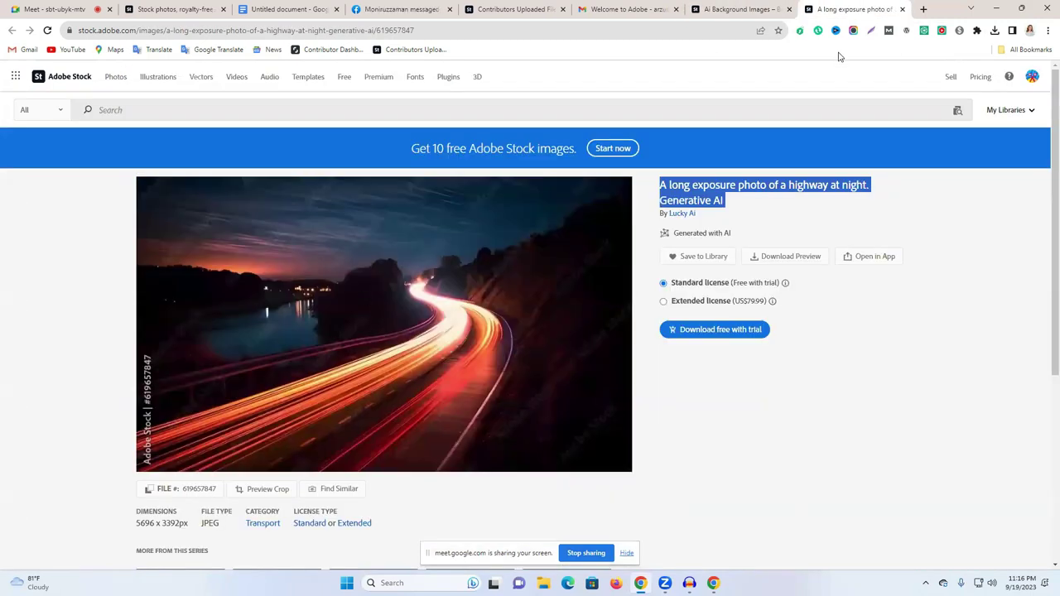
{"action": "left_click", "coordinate": [710, 6]}
{"action": "left_click", "coordinate": [842, 6]}
{"action": "left_click", "coordinate": [758, 7]}
Step: Reopen the smiling businesswoman image's details, then start a new blank tab
{"action": "scroll", "coordinate": [602, 251], "scroll_direction": "down", "scroll_amount": 3}
{"action": "scroll", "coordinate": [599, 278], "scroll_direction": "down", "scroll_amount": 5}
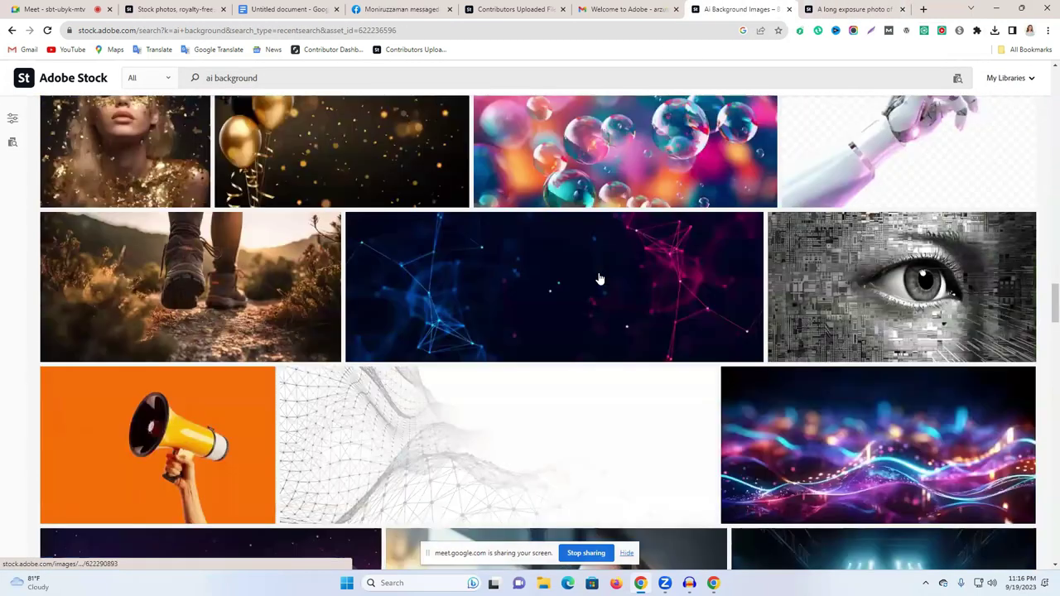
{"action": "scroll", "coordinate": [547, 220], "scroll_direction": "down", "scroll_amount": 5}
{"action": "left_click", "coordinate": [534, 155]}
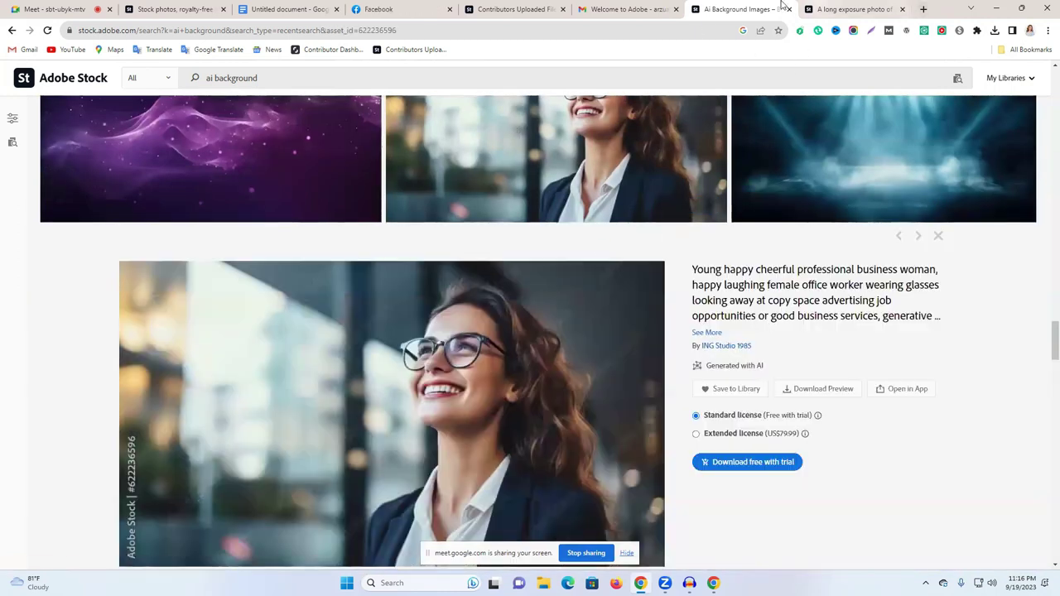
{"action": "left_click", "coordinate": [923, 9]}
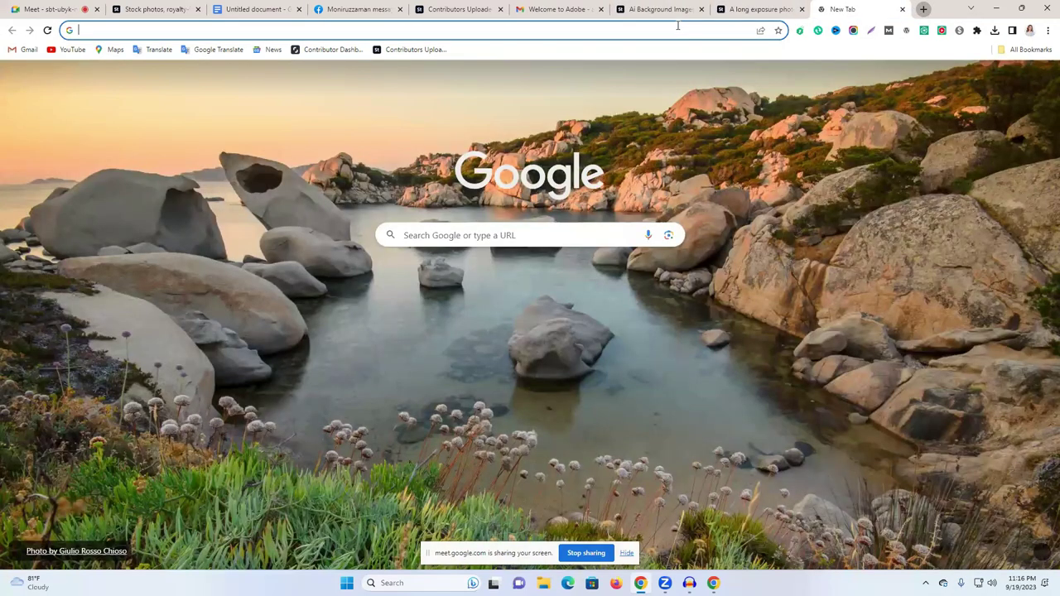
Step: Search Google for leonardo ai, open leonardo.ai, and enter the app as a whitelisted user
{"action": "type", "text": "lifetab.com"}
{"action": "left_click", "coordinate": [304, 88]}
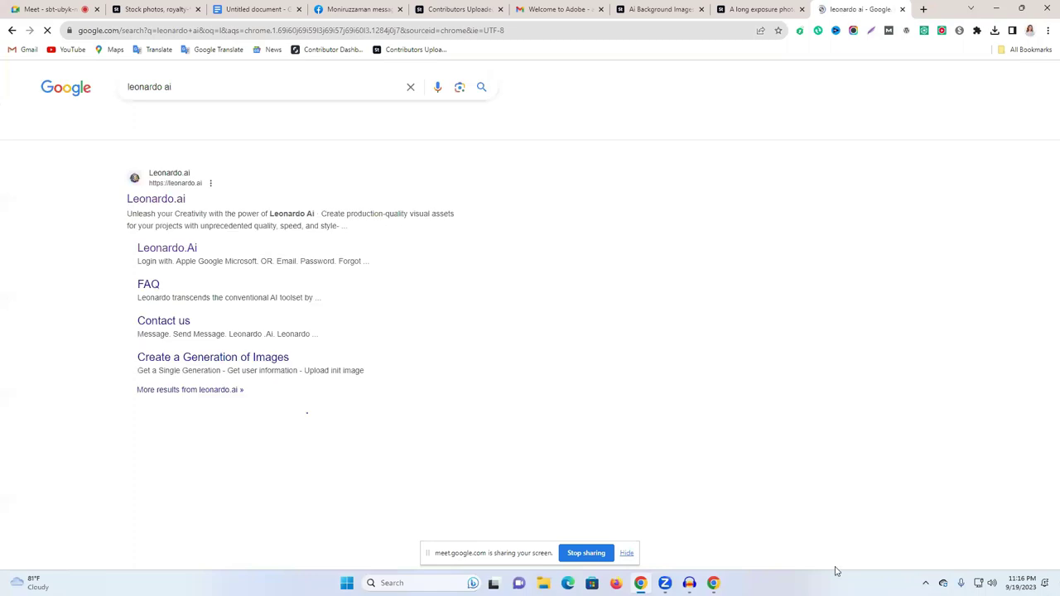
{"action": "left_click", "coordinate": [156, 199]}
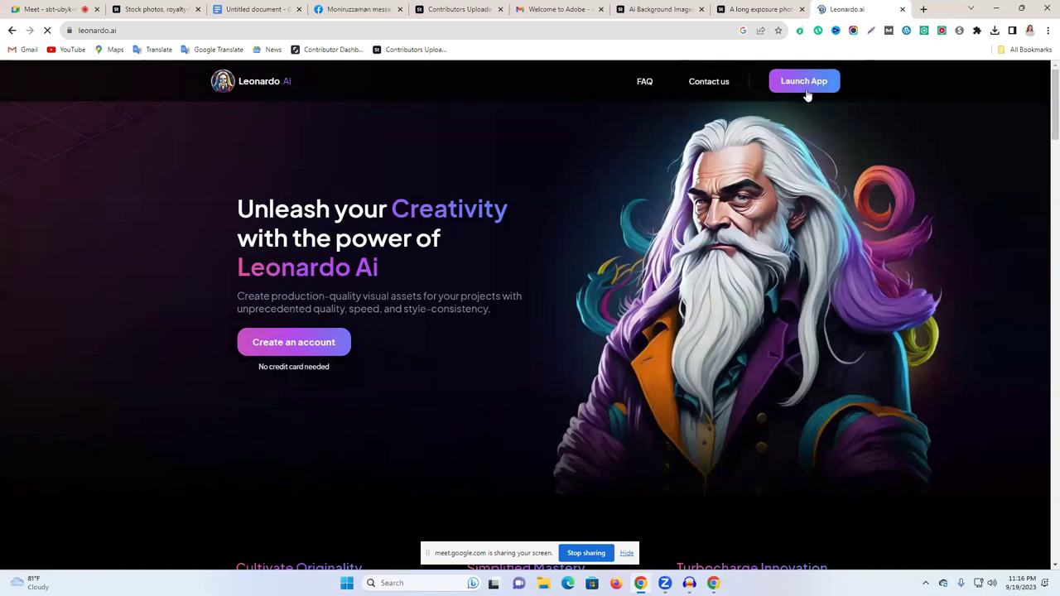
{"action": "left_click", "coordinate": [295, 346]}
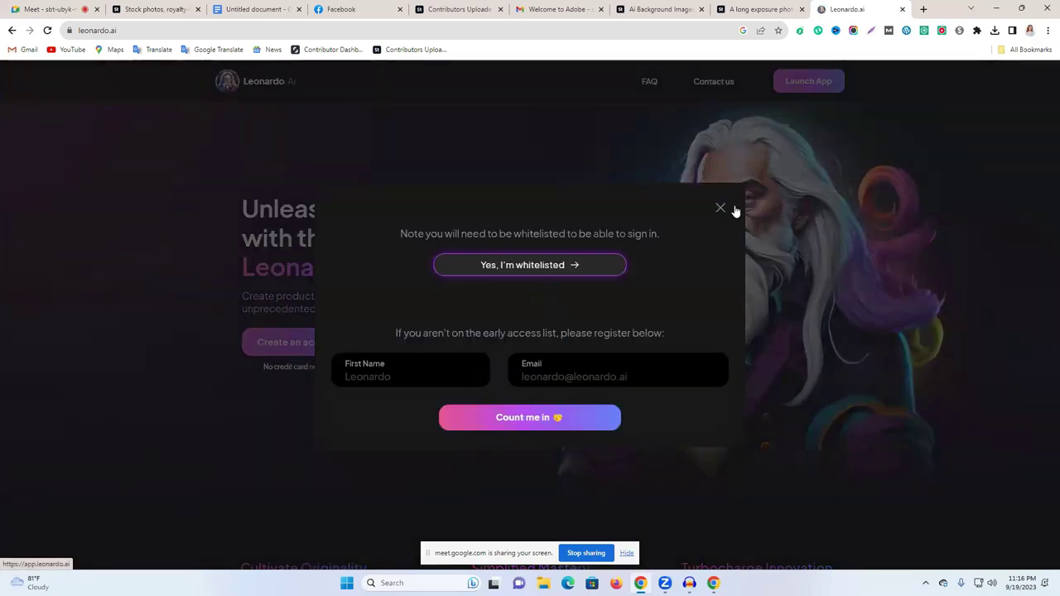
{"action": "left_click", "coordinate": [575, 270]}
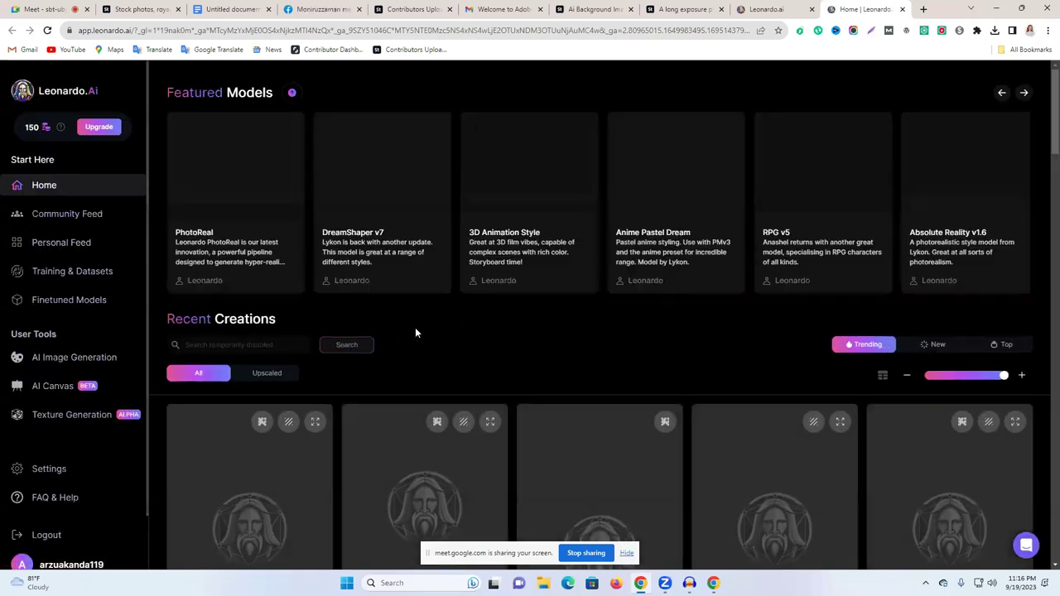
{"action": "scroll", "coordinate": [788, 353], "scroll_direction": "down", "scroll_amount": 2}
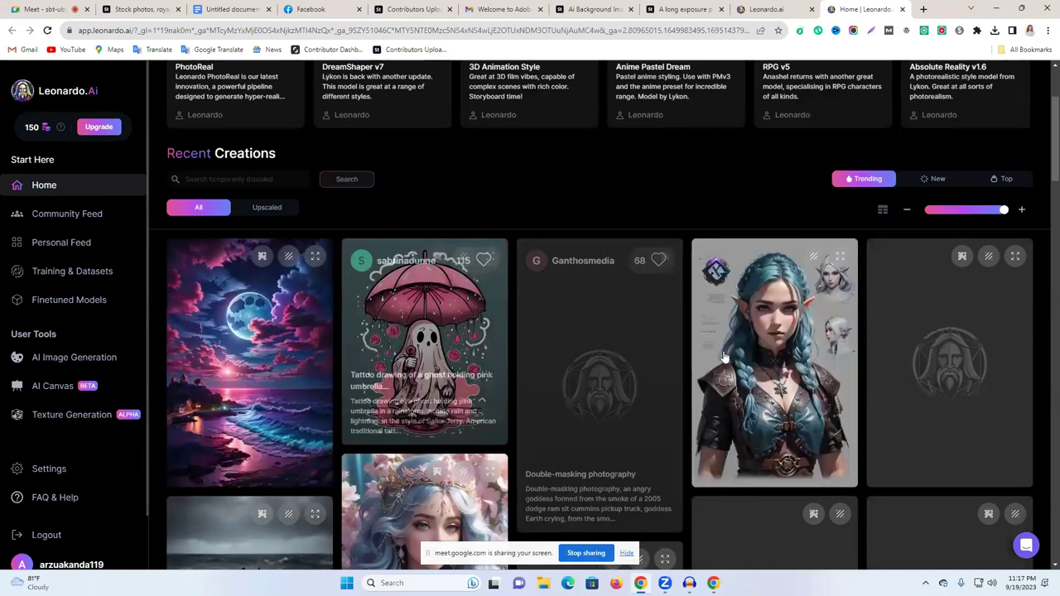
{"action": "scroll", "coordinate": [555, 356], "scroll_direction": "down", "scroll_amount": 1}
{"action": "scroll", "coordinate": [538, 430], "scroll_direction": "down", "scroll_amount": 2}
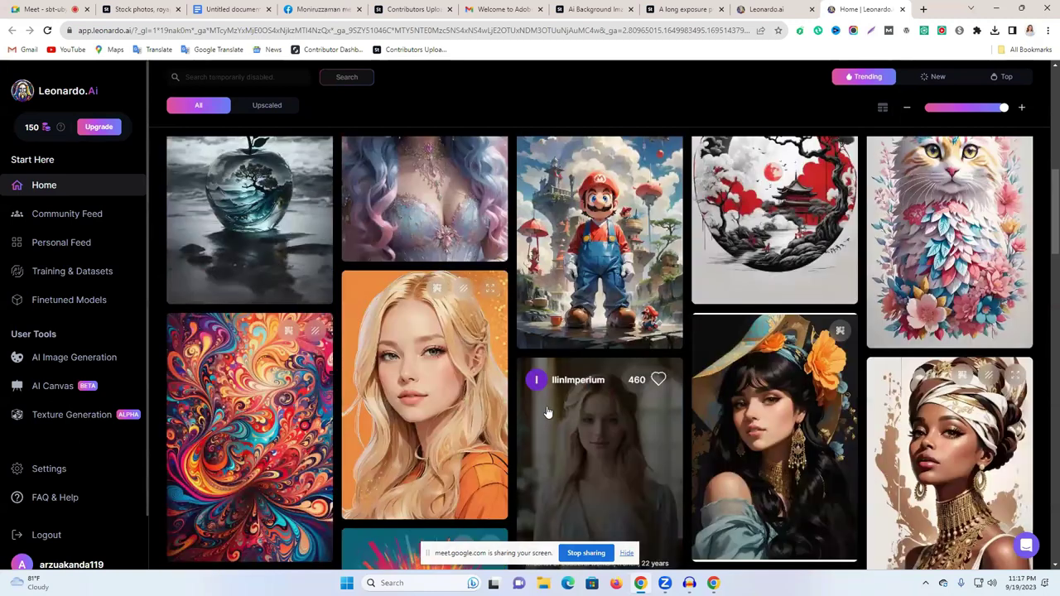
{"action": "scroll", "coordinate": [470, 408], "scroll_direction": "down", "scroll_amount": 5}
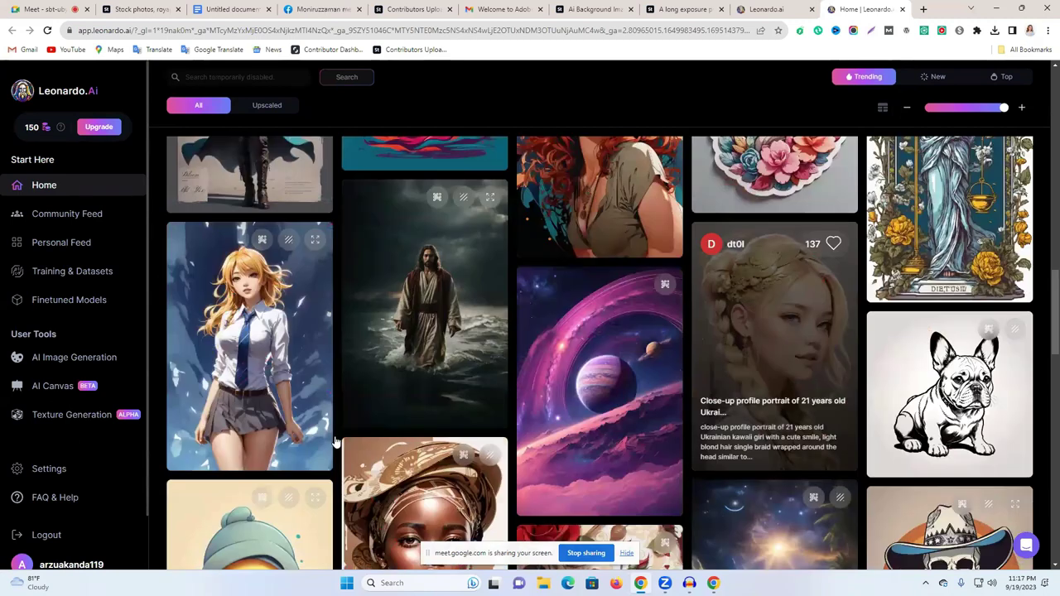
{"action": "scroll", "coordinate": [383, 331], "scroll_direction": "up", "scroll_amount": 2}
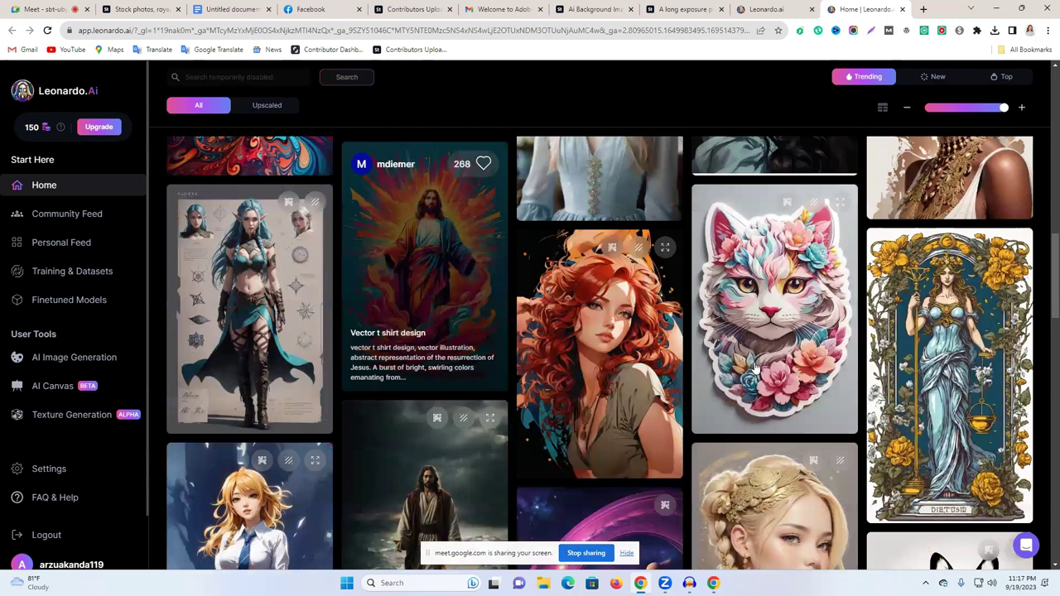
{"action": "scroll", "coordinate": [755, 364], "scroll_direction": "down", "scroll_amount": 5}
{"action": "scroll", "coordinate": [754, 307], "scroll_direction": "down", "scroll_amount": 3}
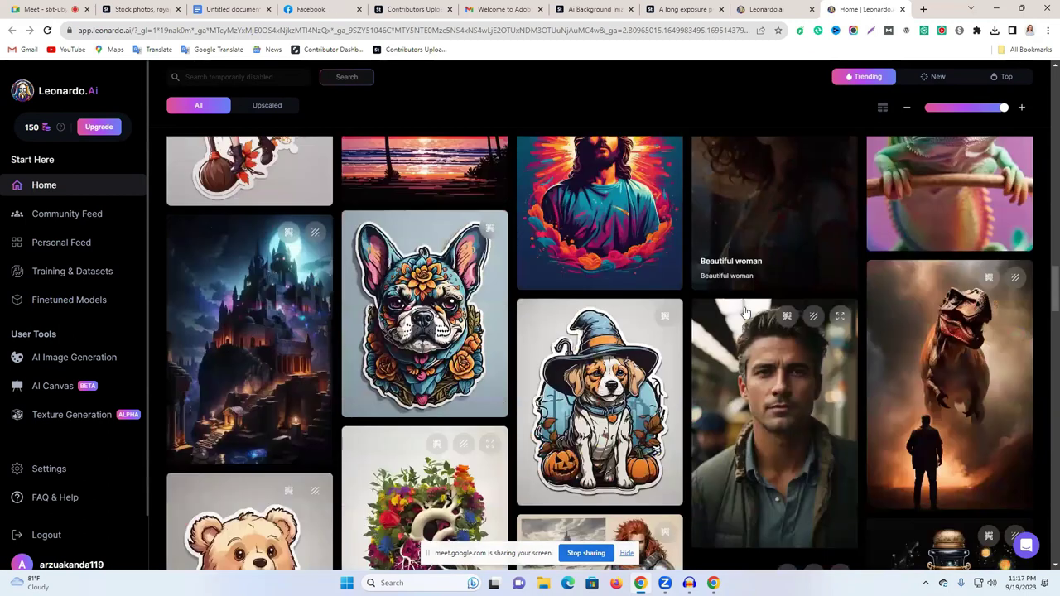
{"action": "scroll", "coordinate": [849, 335], "scroll_direction": "up", "scroll_amount": 1}
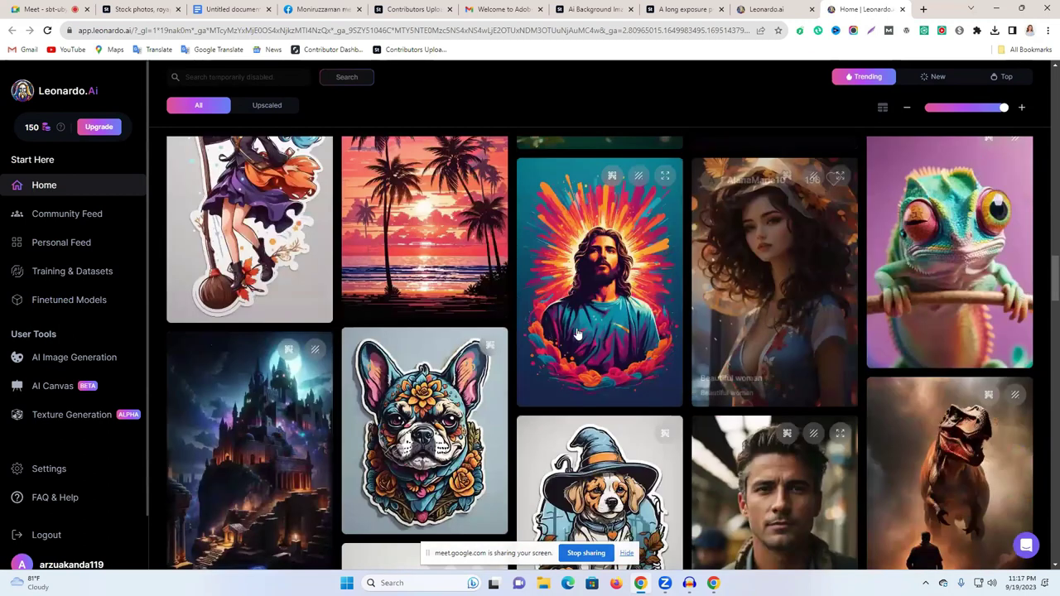
{"action": "scroll", "coordinate": [577, 332], "scroll_direction": "down", "scroll_amount": 5}
{"action": "scroll", "coordinate": [414, 381], "scroll_direction": "down", "scroll_amount": 2}
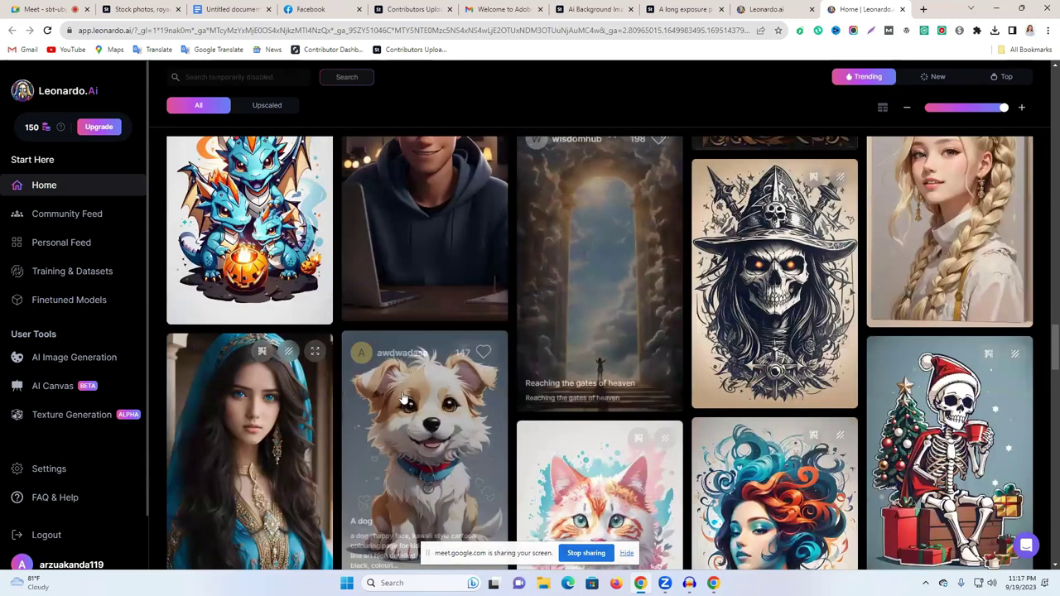
{"action": "scroll", "coordinate": [598, 327], "scroll_direction": "down", "scroll_amount": 2}
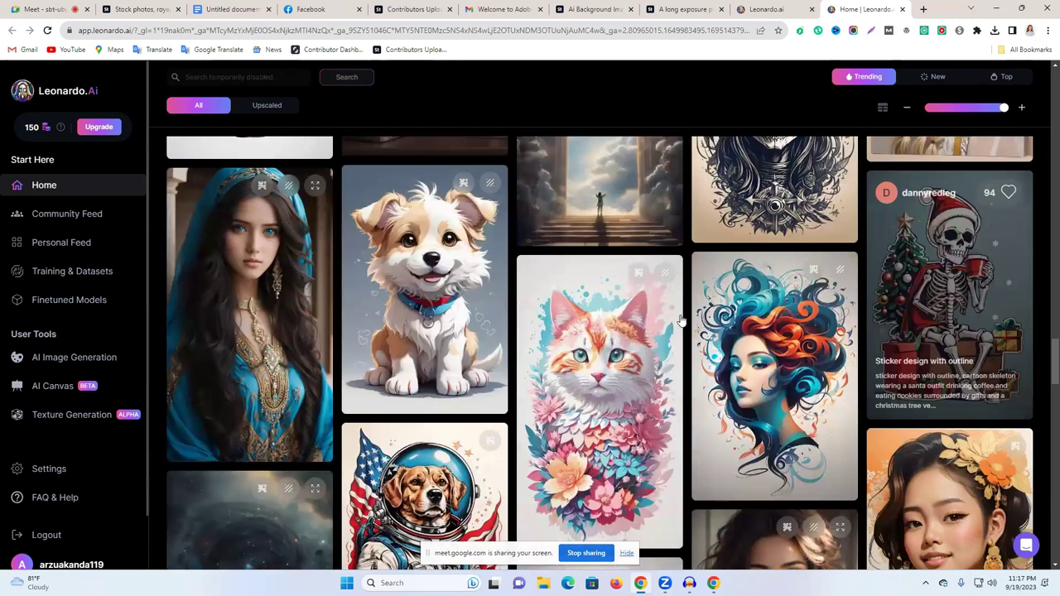
{"action": "scroll", "coordinate": [679, 321], "scroll_direction": "down", "scroll_amount": 2}
{"action": "scroll", "coordinate": [193, 306], "scroll_direction": "down", "scroll_amount": 1}
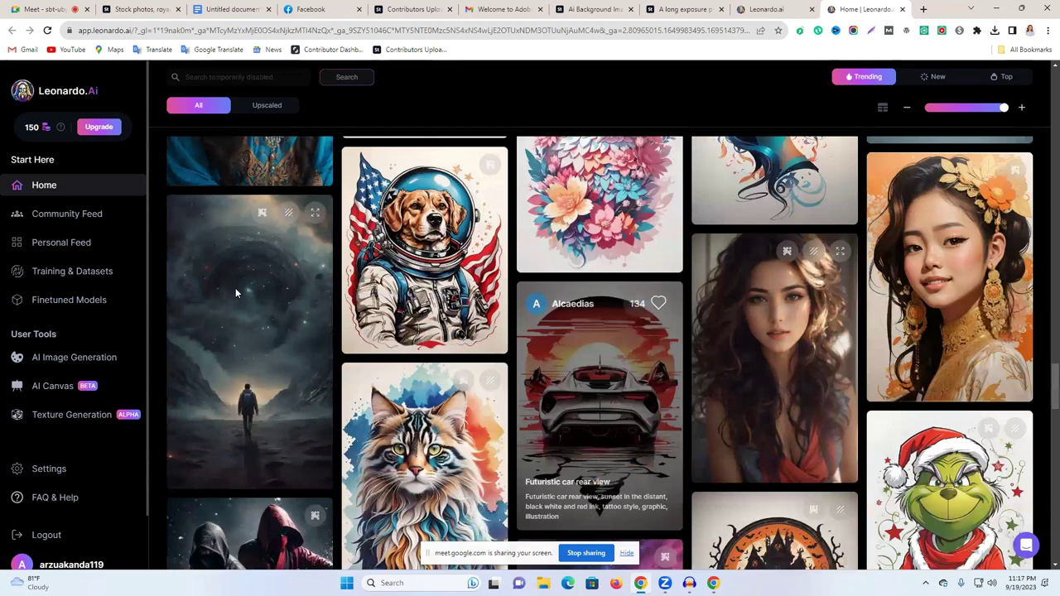
Step: Open the space-walker community image and select its full prompt
{"action": "left_click", "coordinate": [235, 287]}
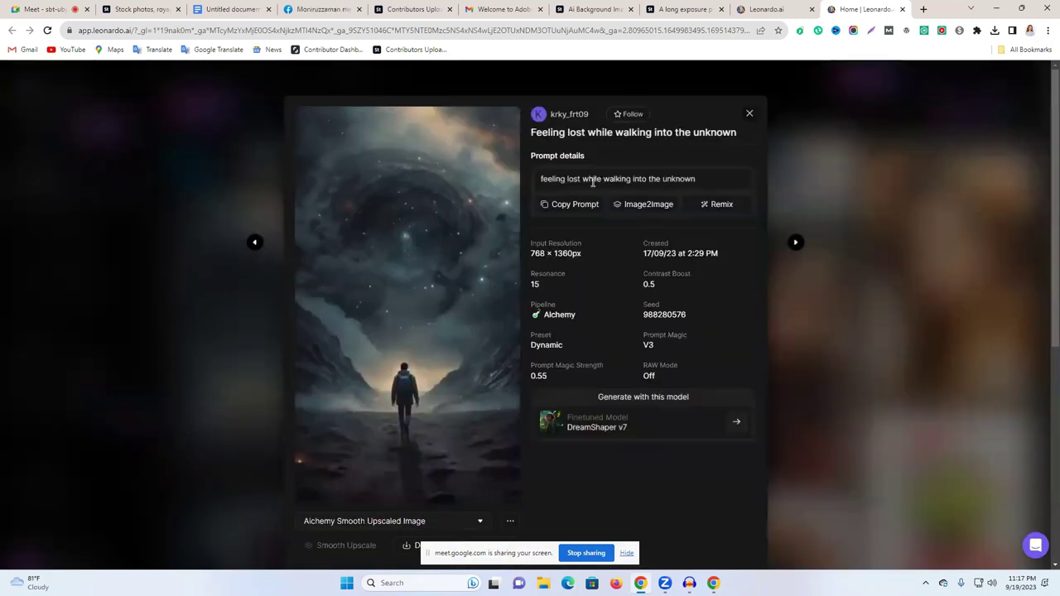
{"action": "triple_click", "coordinate": [592, 182]}
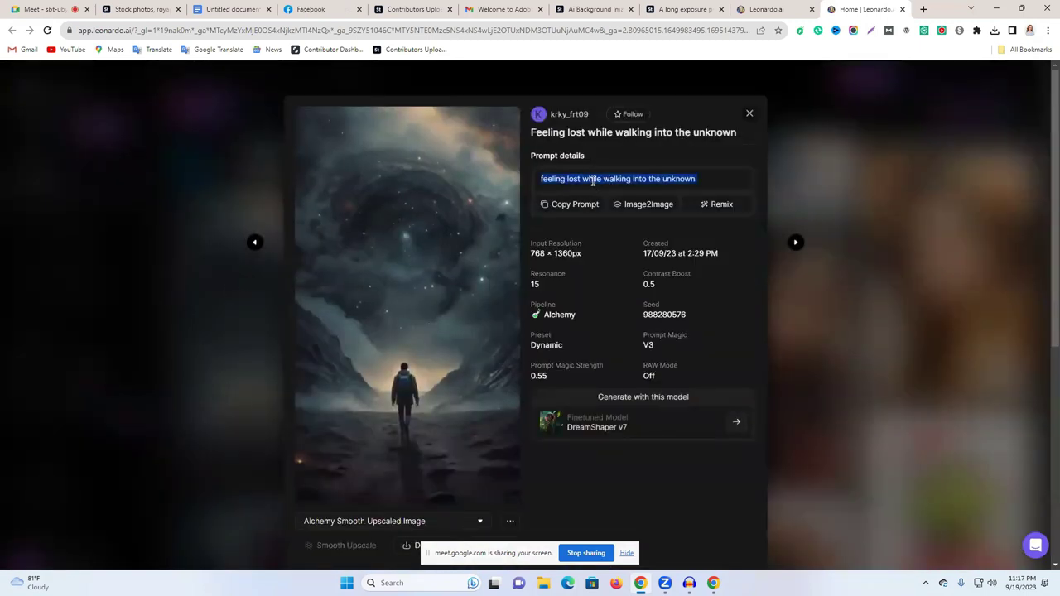
{"action": "left_click", "coordinate": [749, 114]}
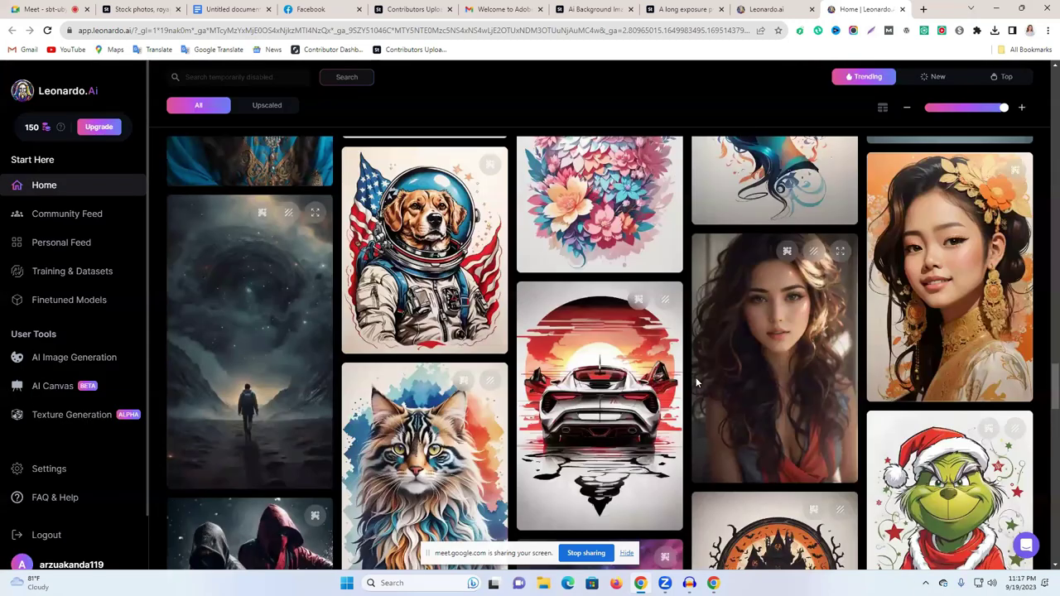
{"action": "scroll", "coordinate": [881, 340], "scroll_direction": "down", "scroll_amount": 5}
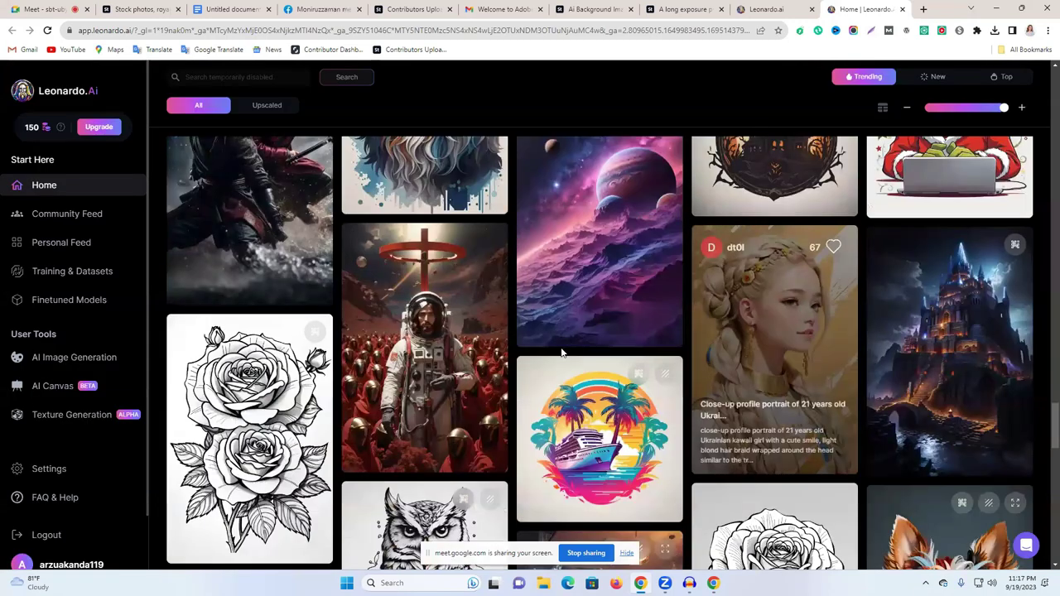
Step: Read the dark castle image's full prompt, then return to the Adobe Stock highway page
{"action": "left_click", "coordinate": [949, 348]}
{"action": "triple_click", "coordinate": [579, 188]}
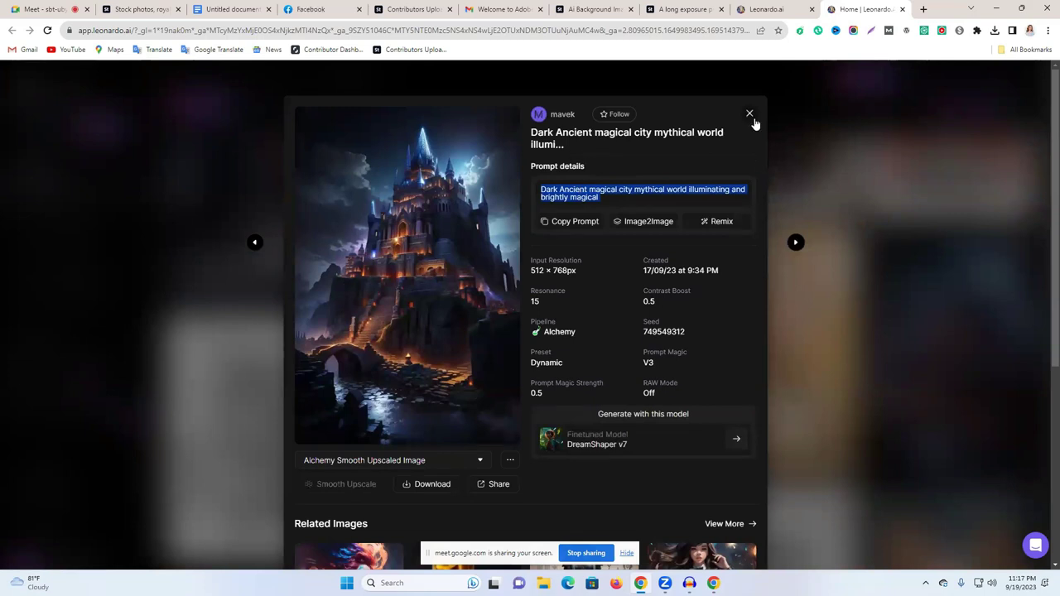
{"action": "scroll", "coordinate": [579, 431], "scroll_direction": "down", "scroll_amount": 3}
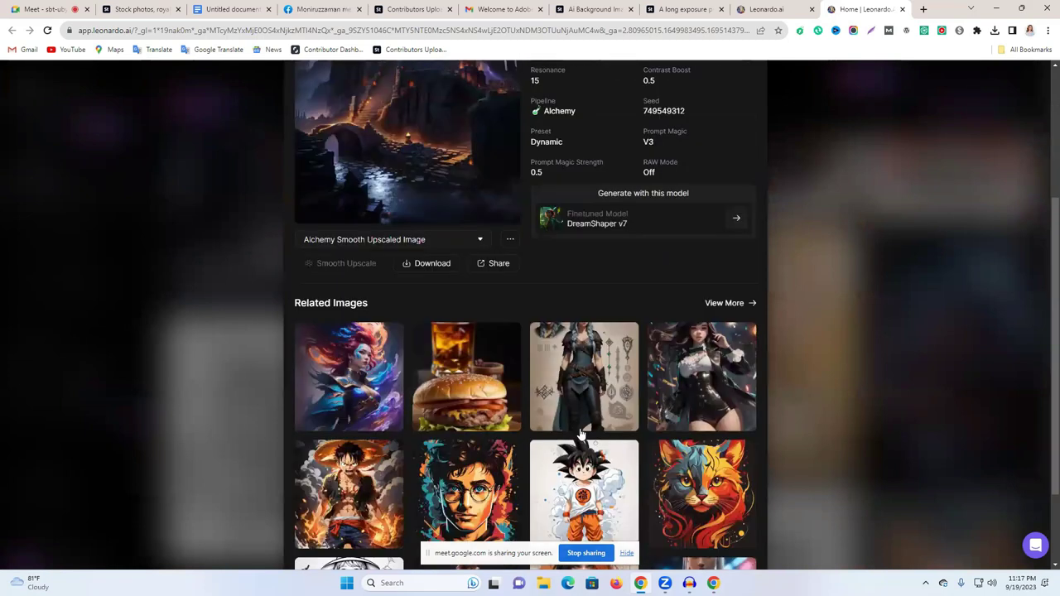
{"action": "scroll", "coordinate": [744, 121], "scroll_direction": "up", "scroll_amount": 4}
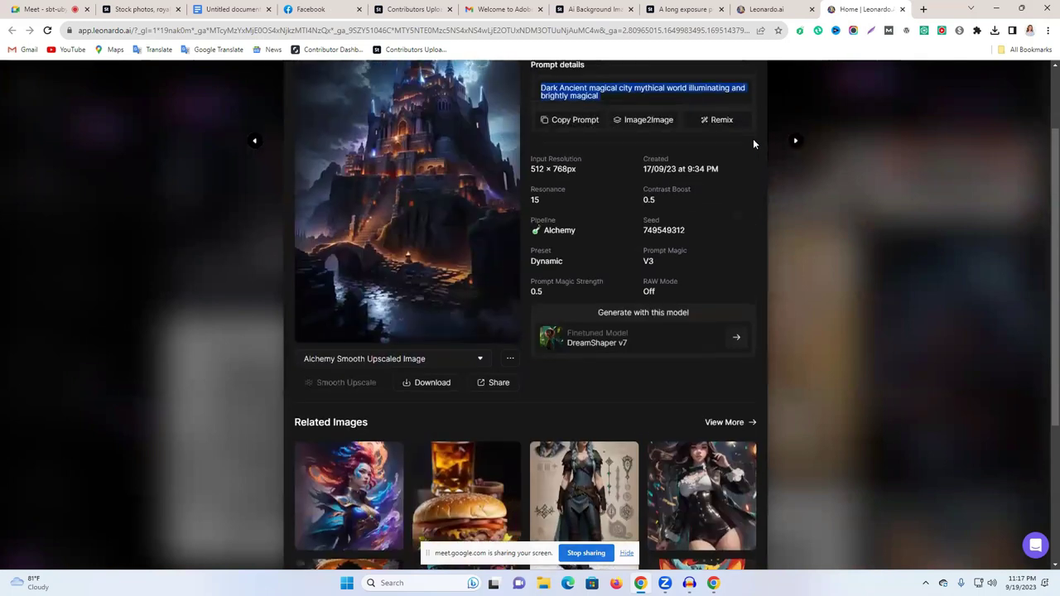
{"action": "left_click", "coordinate": [749, 112]}
{"action": "left_click", "coordinate": [657, 8]}
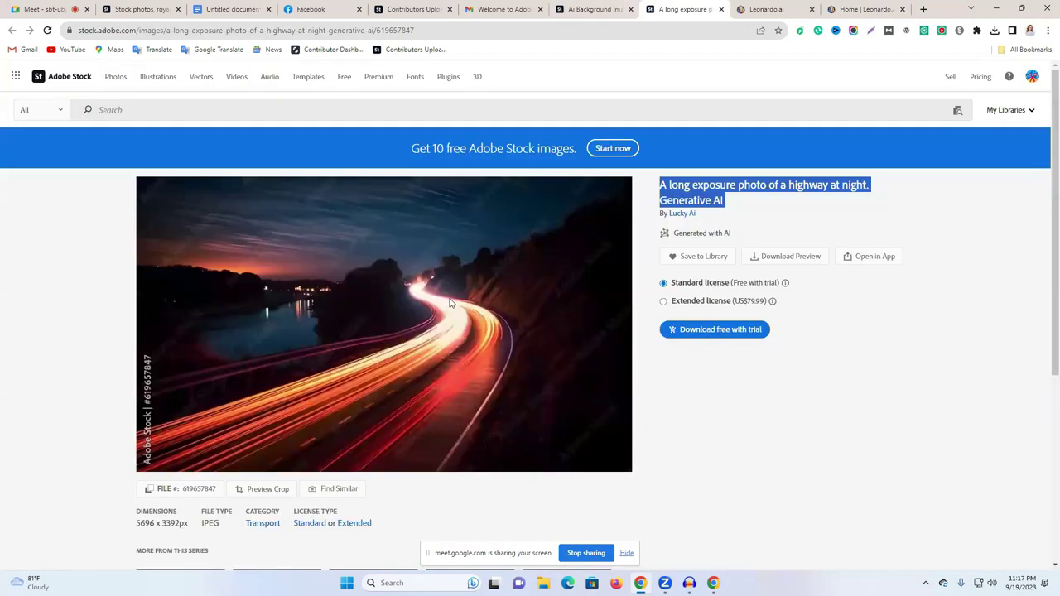
Step: Copy the highlighted highway photo title and check the 'More from this series' thumbnails
{"action": "right_click", "coordinate": [748, 197]}
{"action": "left_click", "coordinate": [749, 201]}
{"action": "scroll", "coordinate": [524, 417], "scroll_direction": "down", "scroll_amount": 2}
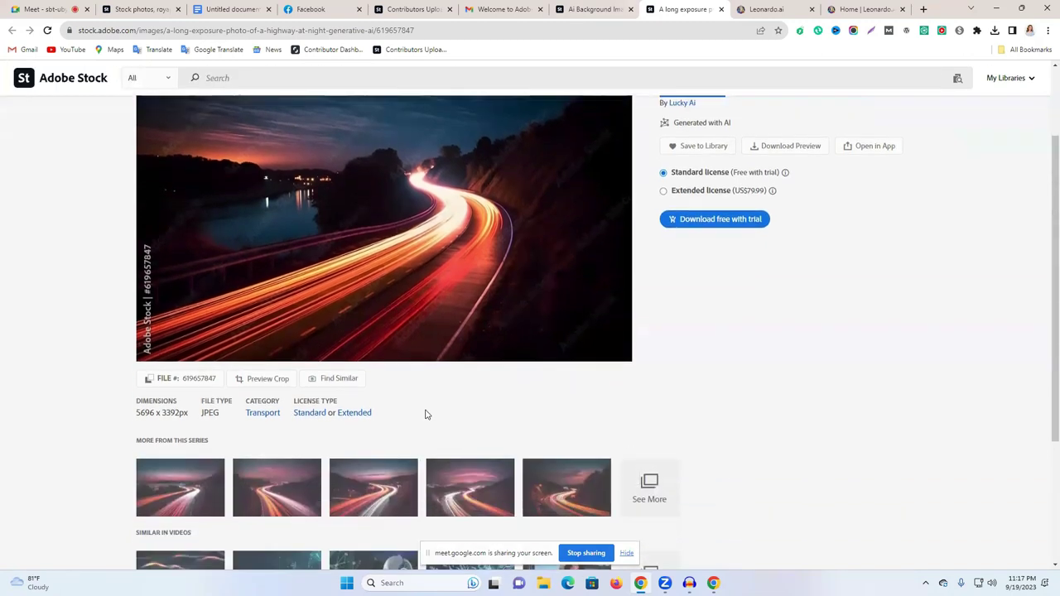
{"action": "scroll", "coordinate": [458, 414], "scroll_direction": "up", "scroll_amount": 2}
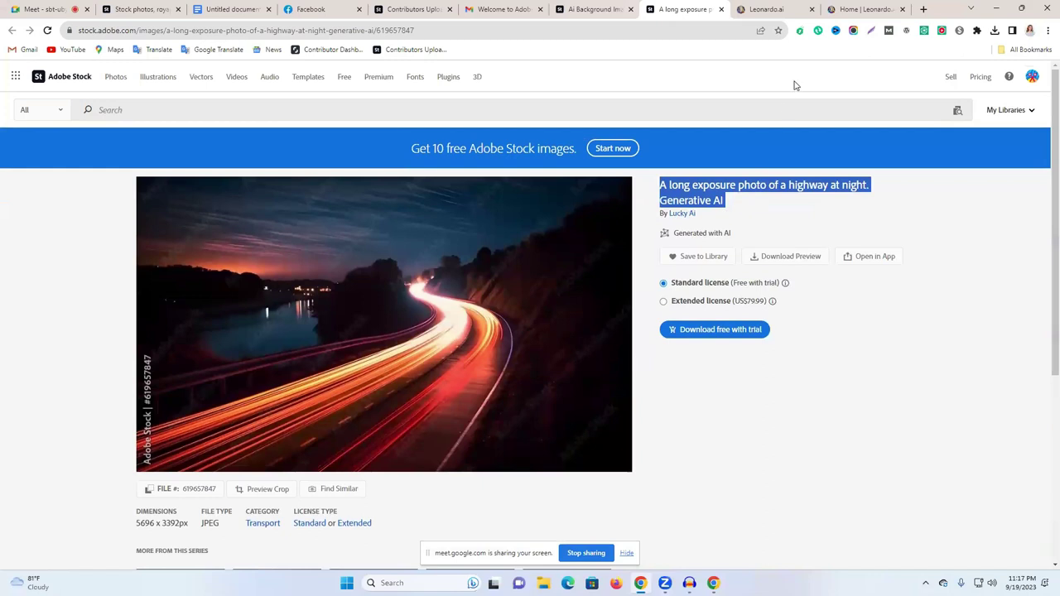
Step: On Leonardo's AI Image Generation page, replace the smart-city prompt with the pasted highway title
{"action": "left_click", "coordinate": [861, 9]}
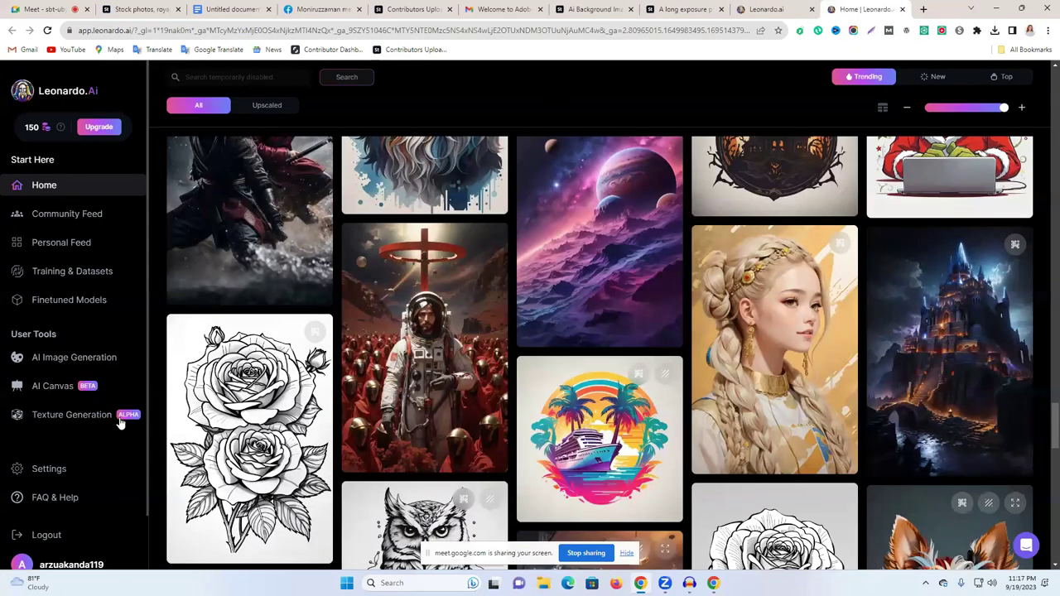
{"action": "left_click", "coordinate": [62, 362]}
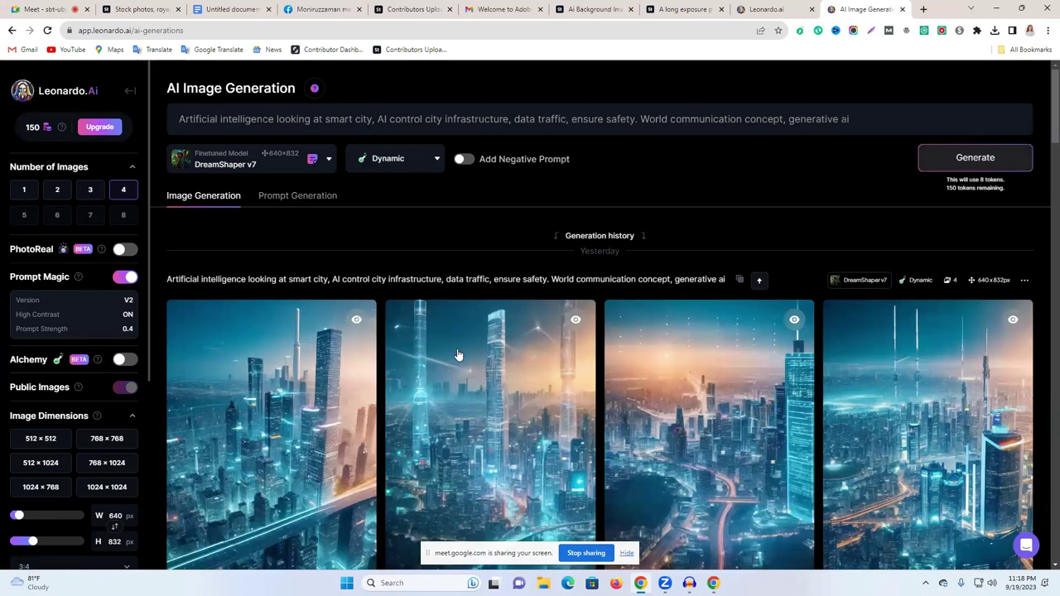
{"action": "scroll", "coordinate": [802, 315], "scroll_direction": "down", "scroll_amount": 8}
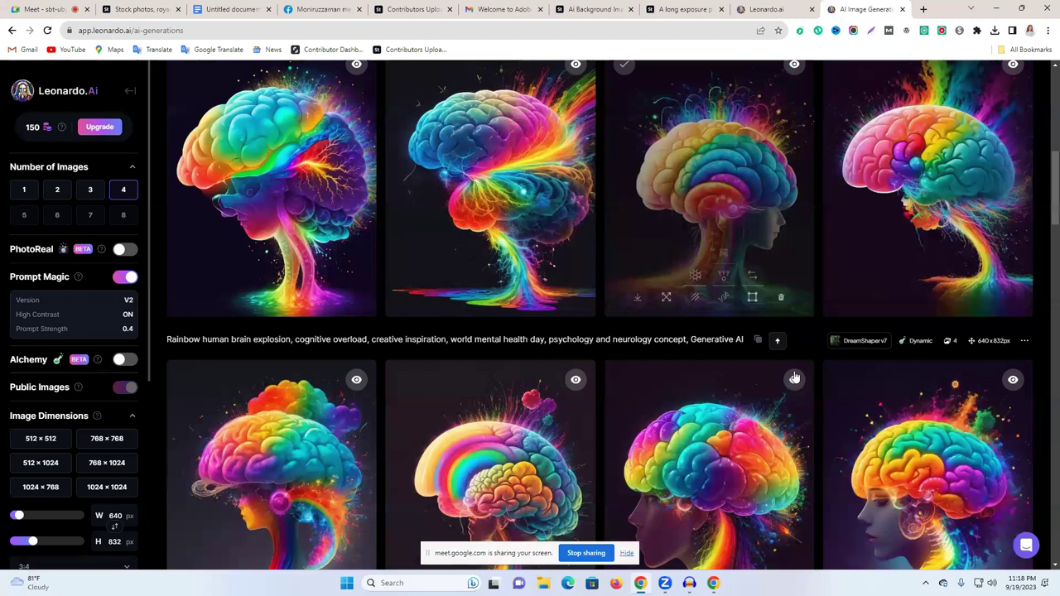
{"action": "scroll", "coordinate": [793, 378], "scroll_direction": "up", "scroll_amount": 1}
{"action": "scroll", "coordinate": [664, 356], "scroll_direction": "up", "scroll_amount": 1}
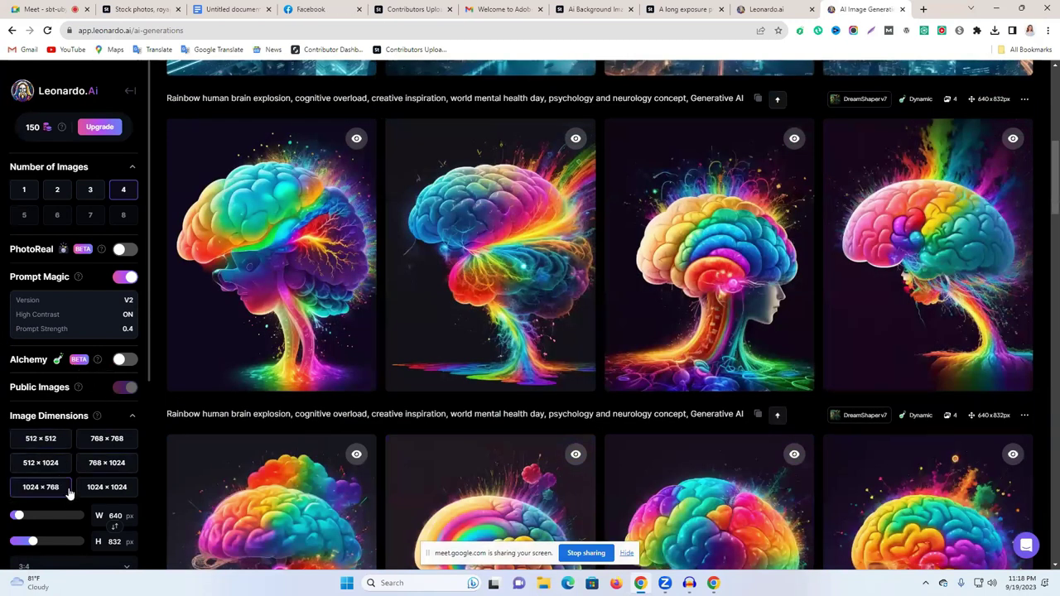
{"action": "scroll", "coordinate": [69, 414], "scroll_direction": "down", "scroll_amount": 1}
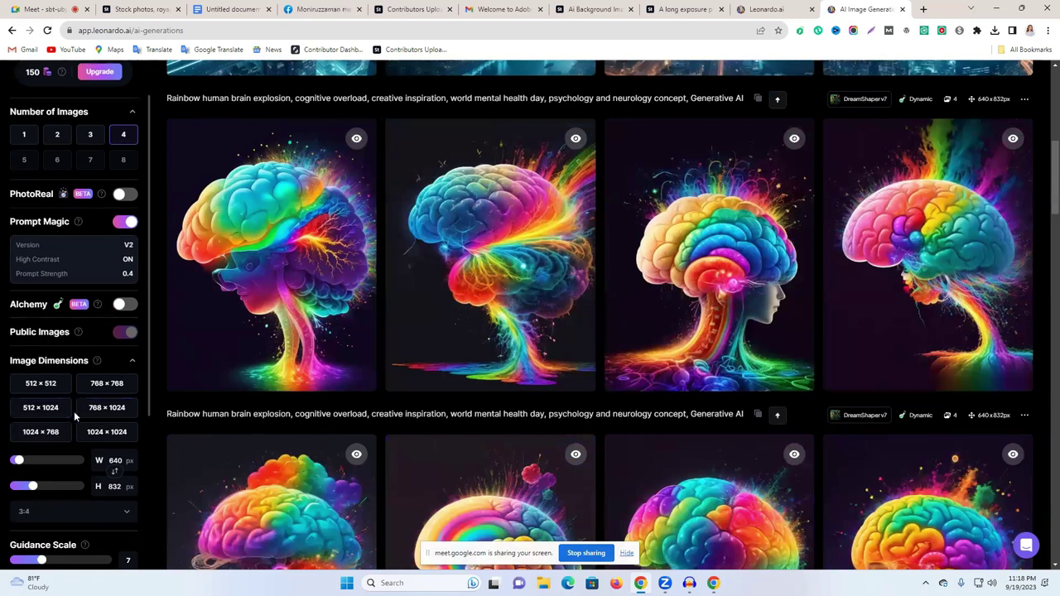
{"action": "scroll", "coordinate": [489, 317], "scroll_direction": "up", "scroll_amount": 2}
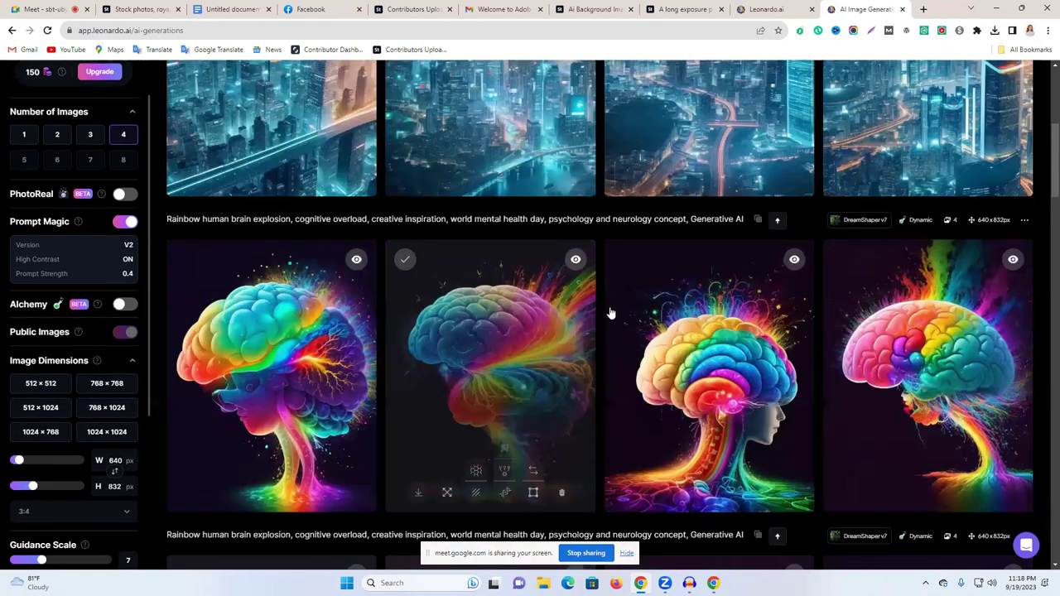
{"action": "scroll", "coordinate": [544, 184], "scroll_direction": "up", "scroll_amount": 6}
{"action": "left_click", "coordinate": [496, 117]}
{"action": "key", "text": "ctrl+a"}
{"action": "type", "text": "A long exposure photo of a highway at night. Generative AI"}
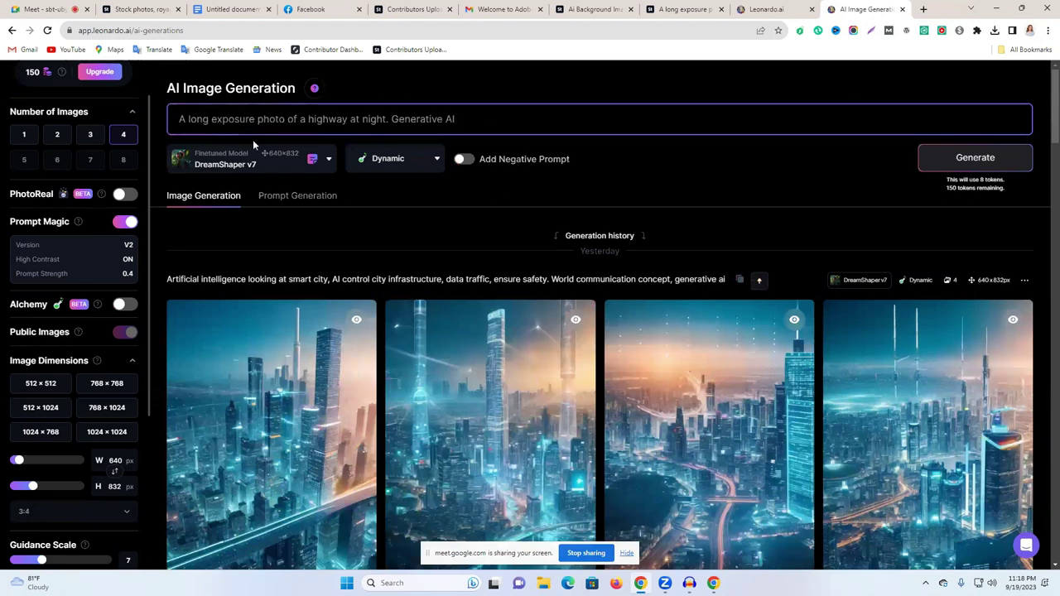
Step: Generate four highway night images and download the fourth as a JPG
{"action": "left_click", "coordinate": [972, 159]}
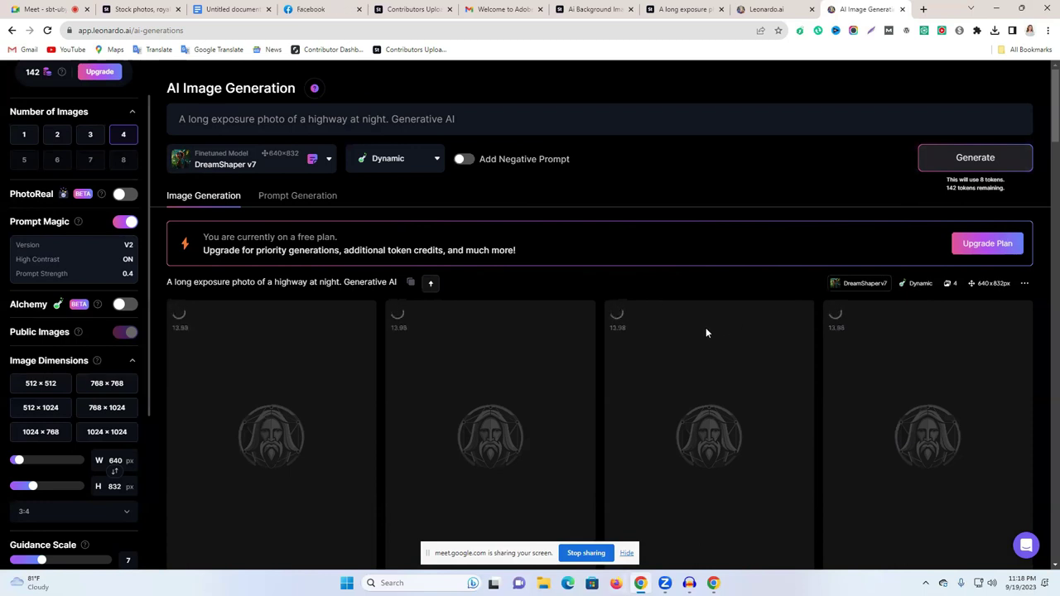
{"action": "scroll", "coordinate": [706, 329], "scroll_direction": "down", "scroll_amount": 2}
{"action": "scroll", "coordinate": [706, 334], "scroll_direction": "up", "scroll_amount": 1}
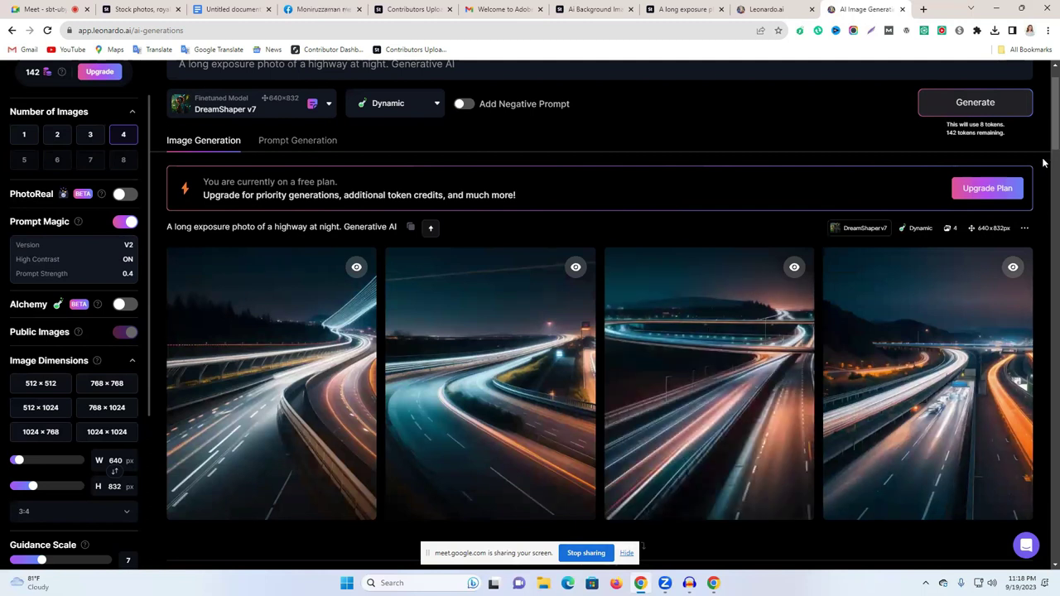
{"action": "scroll", "coordinate": [934, 245], "scroll_direction": "down", "scroll_amount": 1}
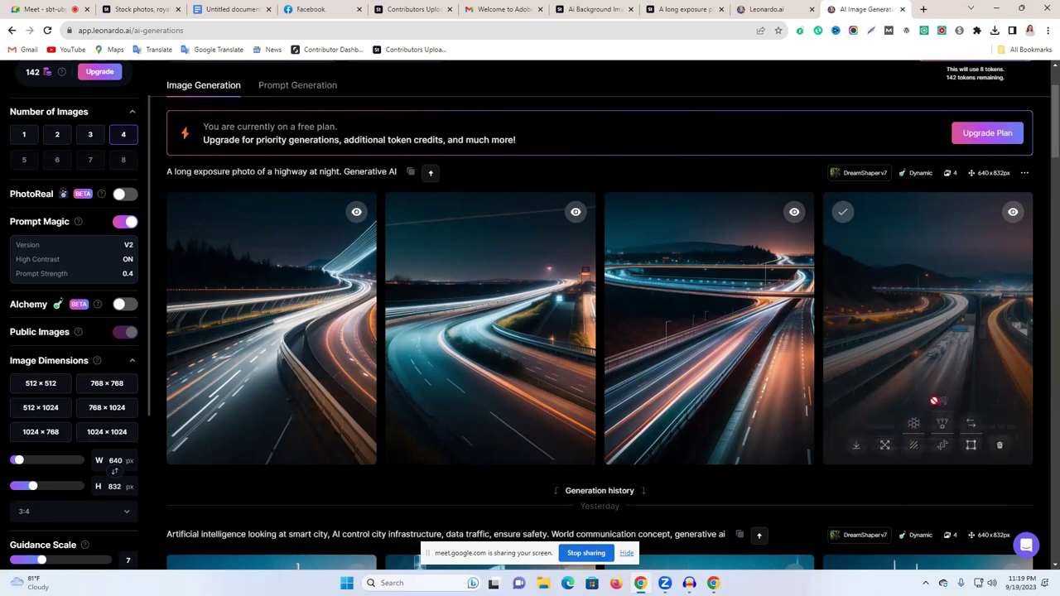
{"action": "left_click", "coordinate": [853, 451]}
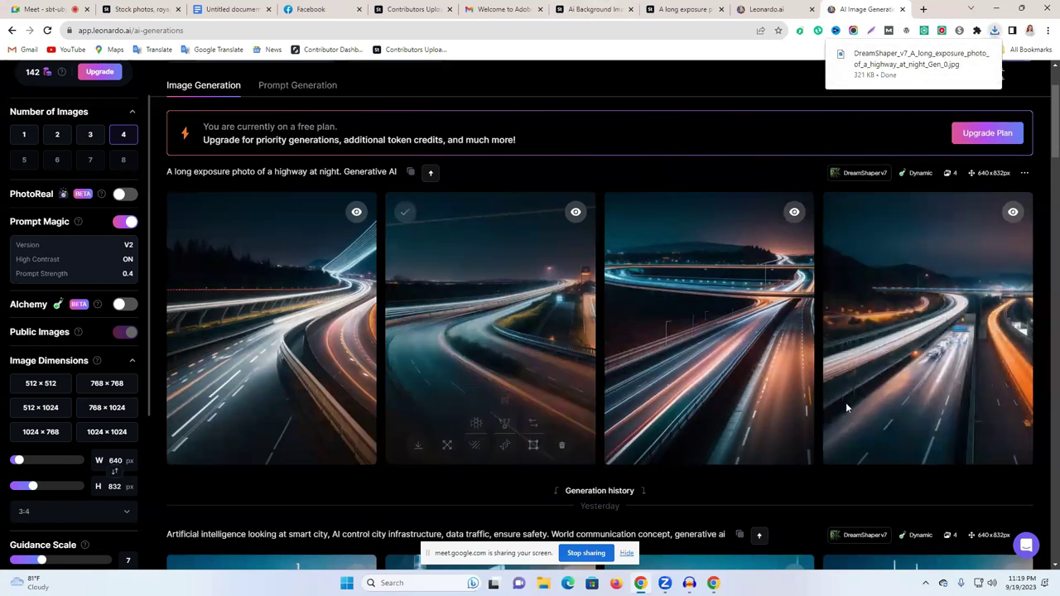
Step: Return to the Adobe Stock Contributor uploads page and open the Upload panel
{"action": "left_click", "coordinate": [409, 9]}
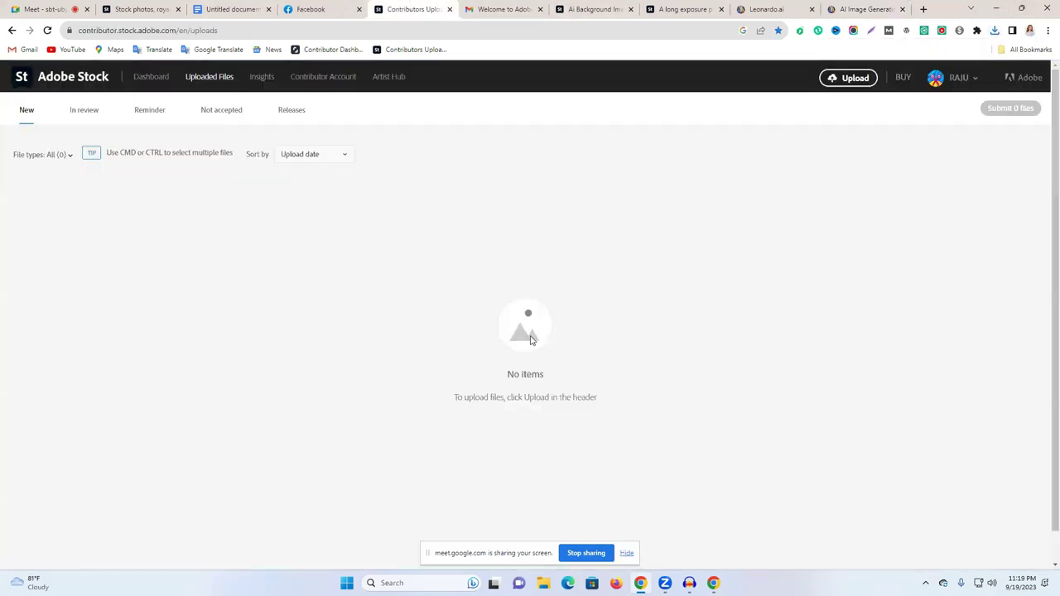
{"action": "left_click", "coordinate": [593, 8]}
{"action": "left_click", "coordinate": [654, 7]}
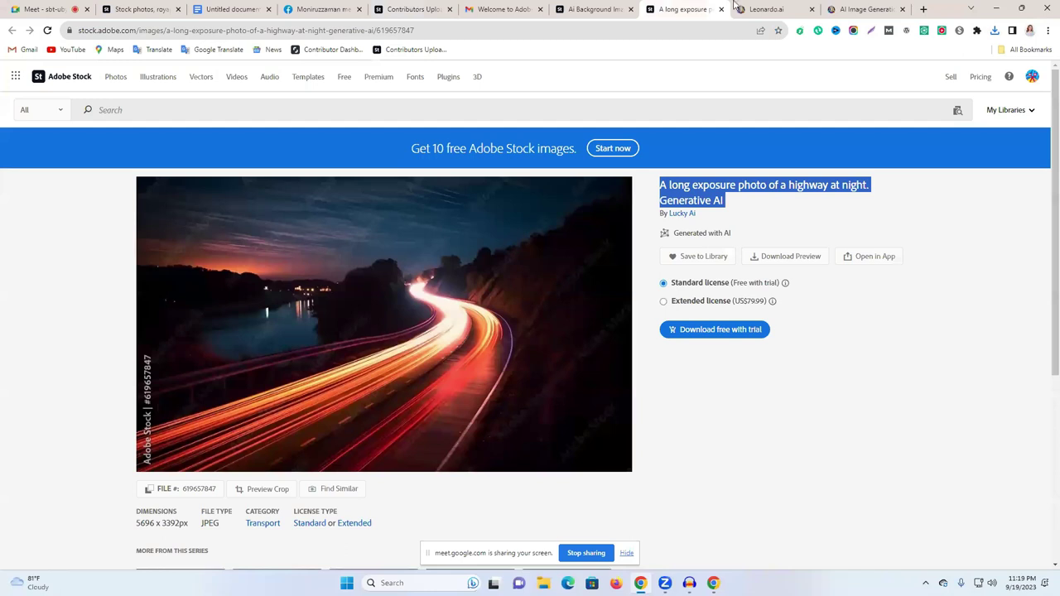
{"action": "left_click", "coordinate": [427, 9]}
{"action": "left_click", "coordinate": [847, 79]}
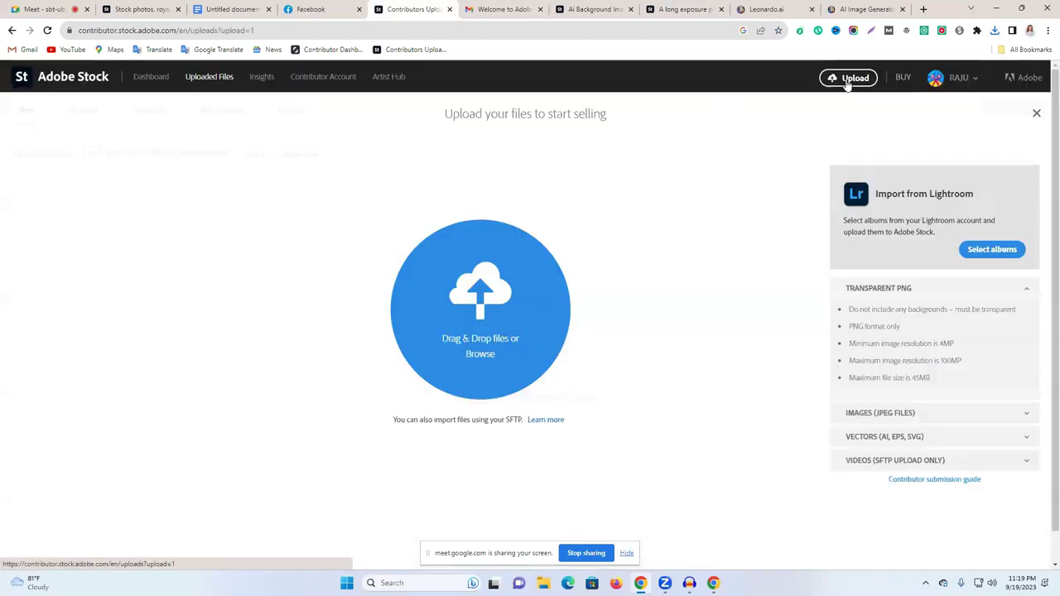
Step: Highlight the 4MP minimum and 100MP maximum resolution requirements
{"action": "left_click_drag", "start_coordinate": [854, 346], "coordinate": [958, 346]}
{"action": "left_click", "coordinate": [942, 343]}
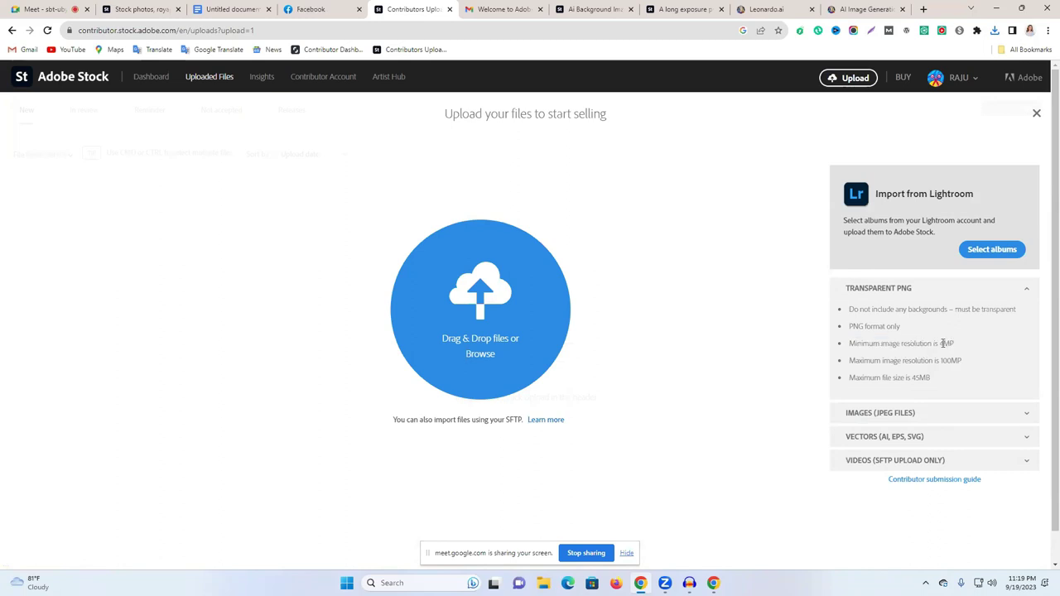
{"action": "left_click_drag", "start_coordinate": [869, 369], "coordinate": [934, 363]}
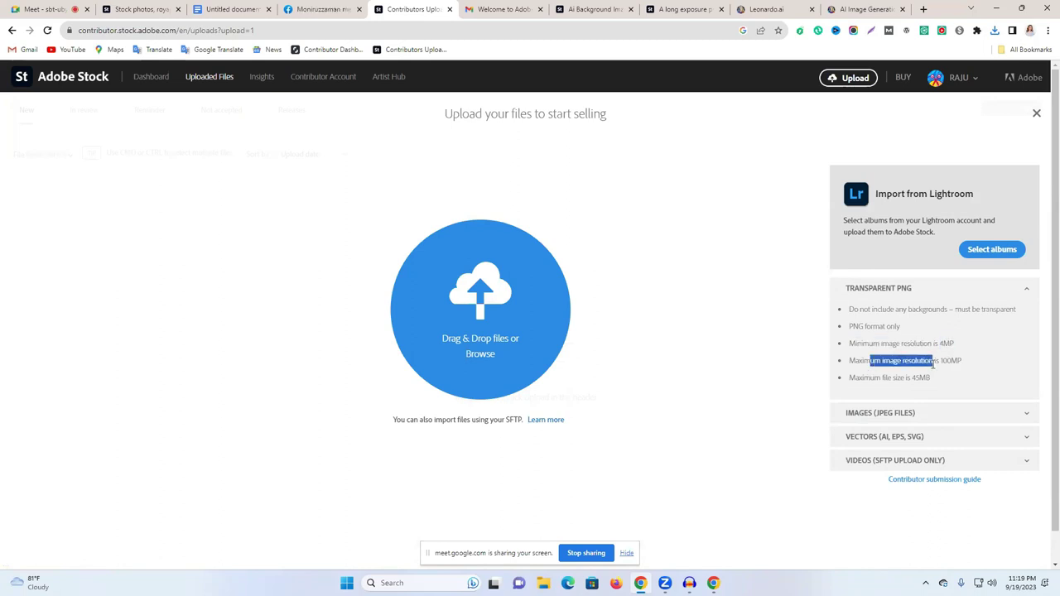
{"action": "triple_click", "coordinate": [913, 345]}
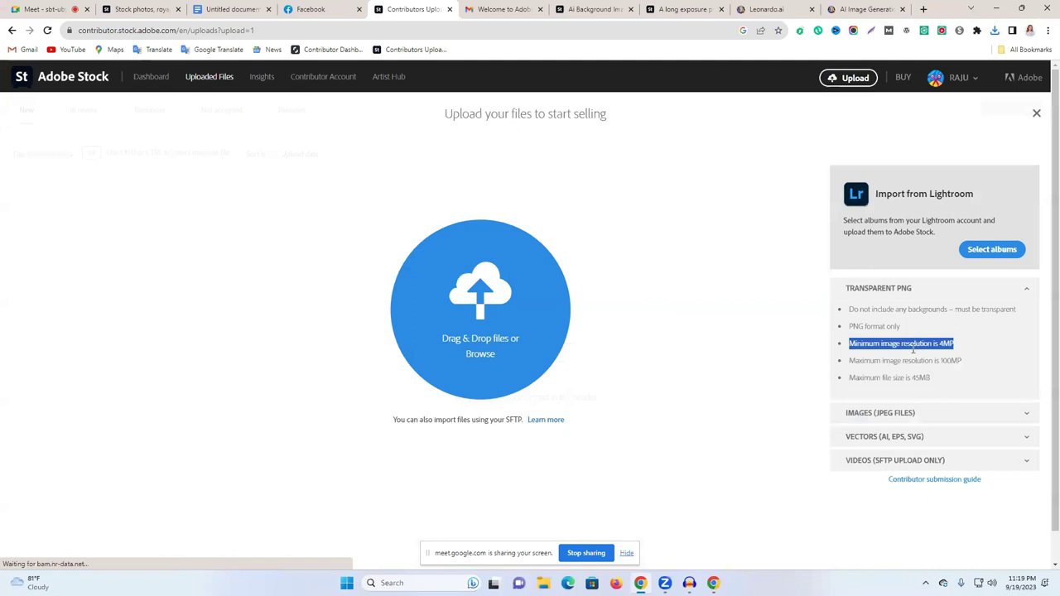
{"action": "triple_click", "coordinate": [871, 361]}
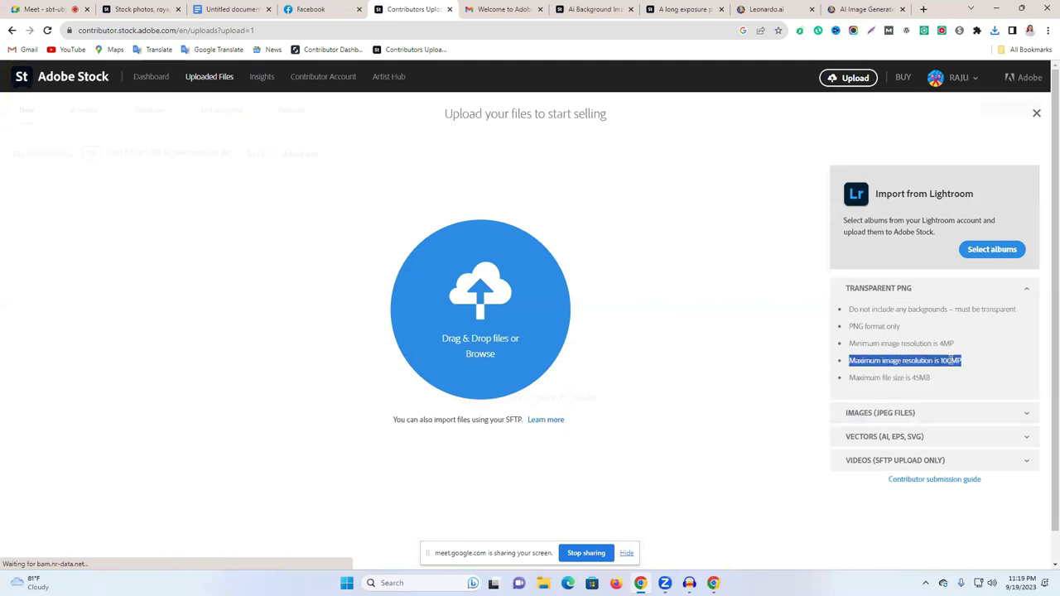
{"action": "left_click", "coordinate": [951, 361]}
{"action": "left_click_drag", "start_coordinate": [962, 361], "coordinate": [938, 361]}
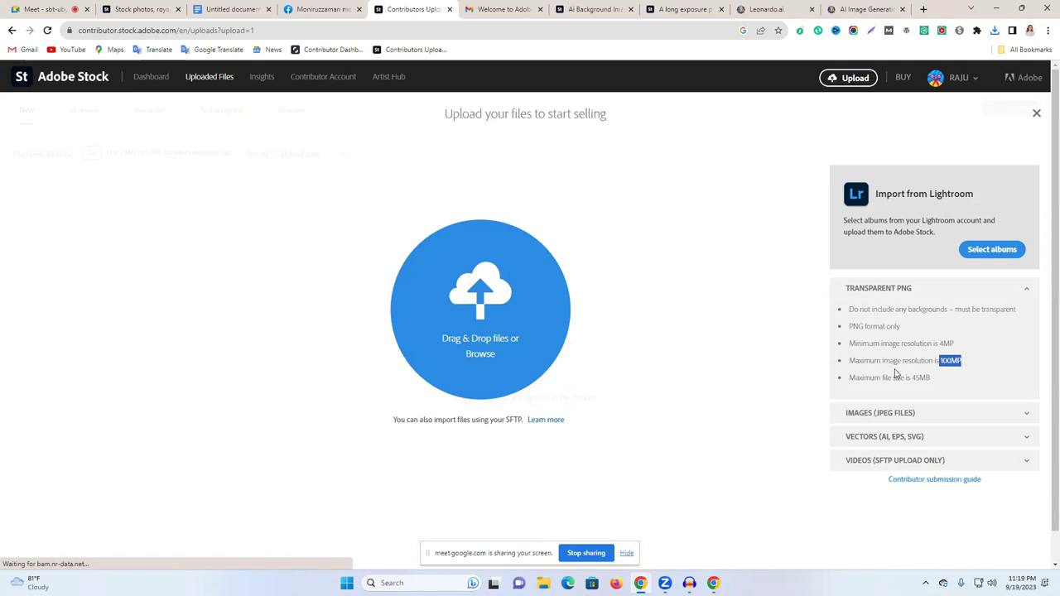
Step: Reread the 4MP/100MP resolution and 45MB file size limits, then switch to the Leonardo.ai tab
{"action": "left_click_drag", "start_coordinate": [857, 378], "coordinate": [928, 379]}
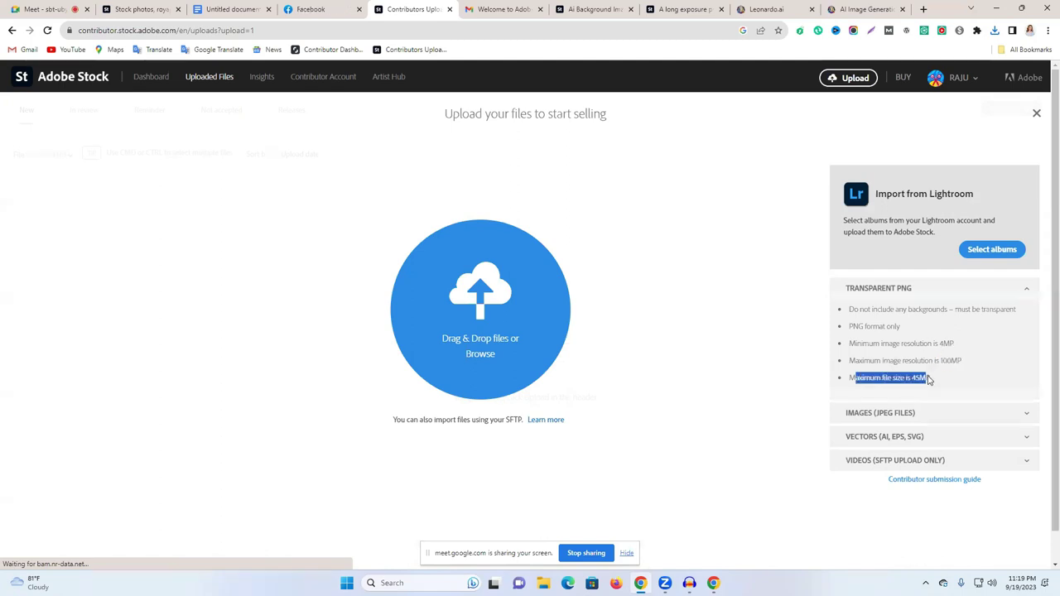
{"action": "left_click_drag", "start_coordinate": [891, 342], "coordinate": [977, 366]}
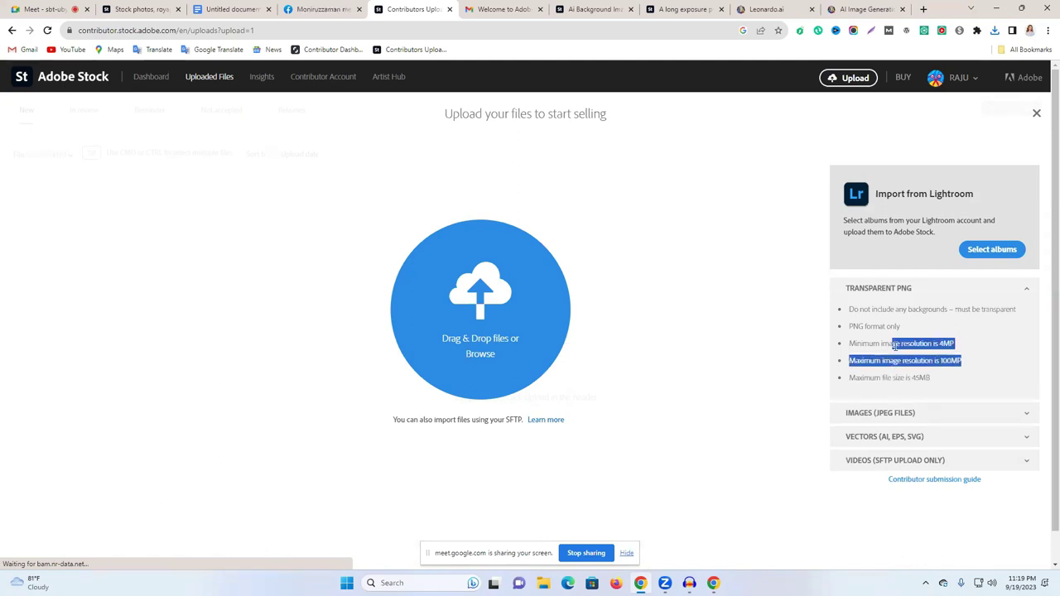
{"action": "double_click", "coordinate": [892, 343]}
{"action": "left_click", "coordinate": [928, 345]}
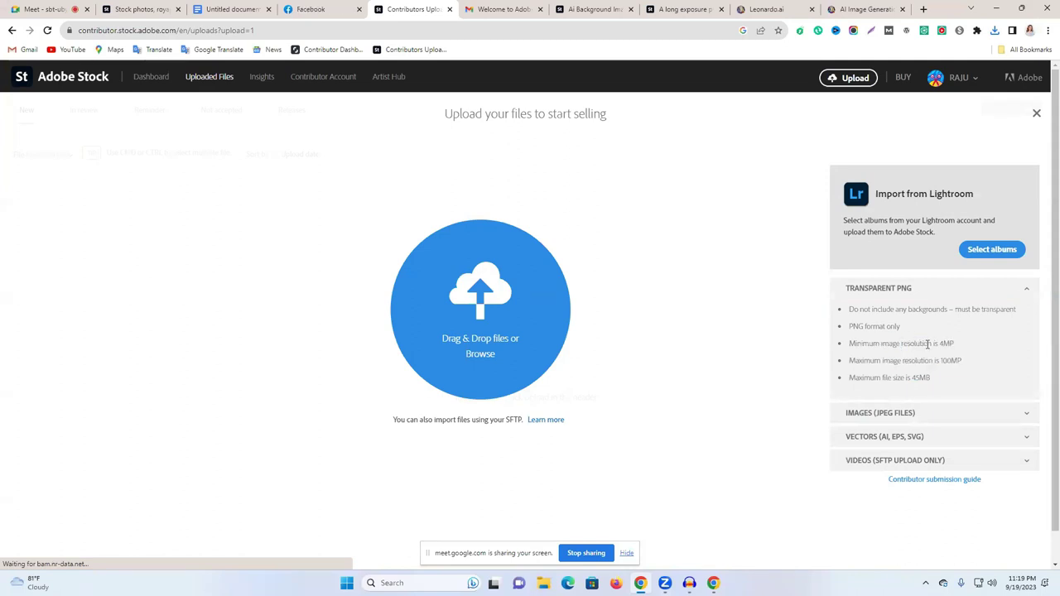
{"action": "mouse_move", "coordinate": [954, 343]}
{"action": "left_mouse_down"}
{"action": "mouse_move", "coordinate": [894, 344]}
{"action": "mouse_move", "coordinate": [960, 362]}
{"action": "left_mouse_up"}
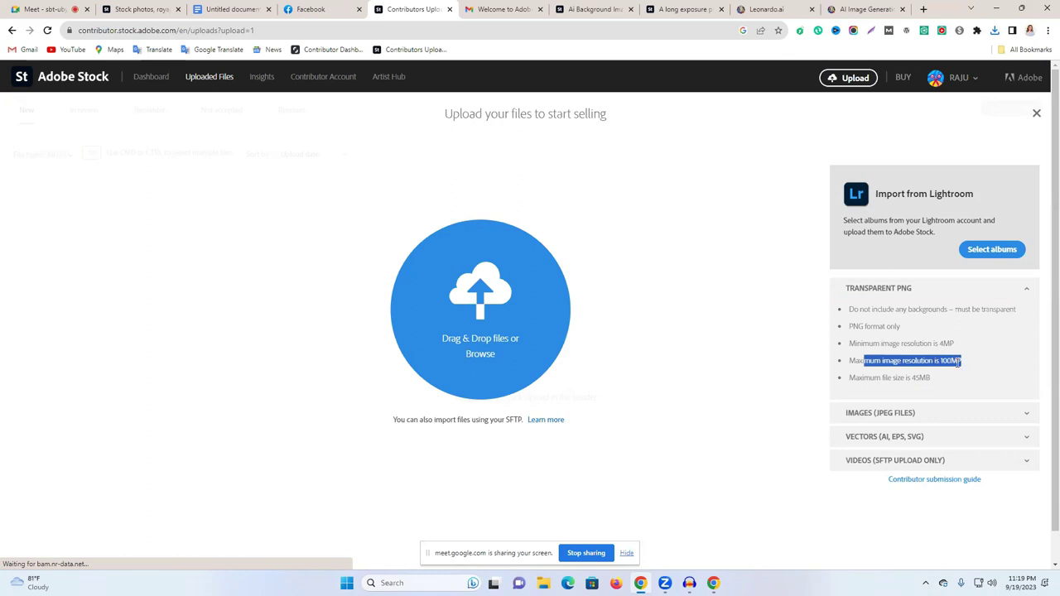
{"action": "double_click", "coordinate": [958, 362]}
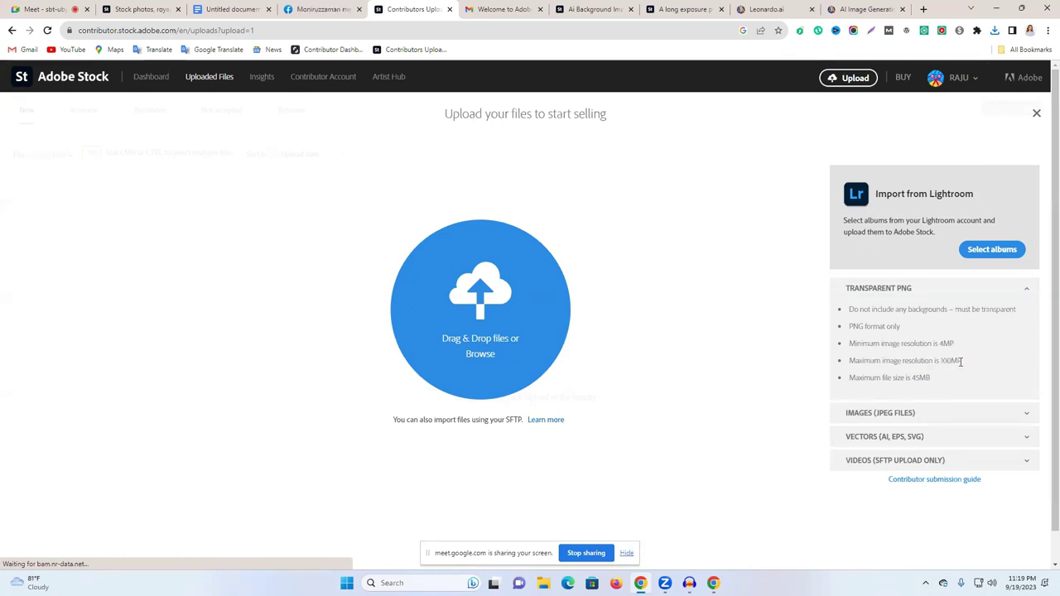
{"action": "triple_click", "coordinate": [959, 362]}
{"action": "left_click_drag", "start_coordinate": [849, 377], "coordinate": [917, 381]}
{"action": "triple_click", "coordinate": [921, 378]}
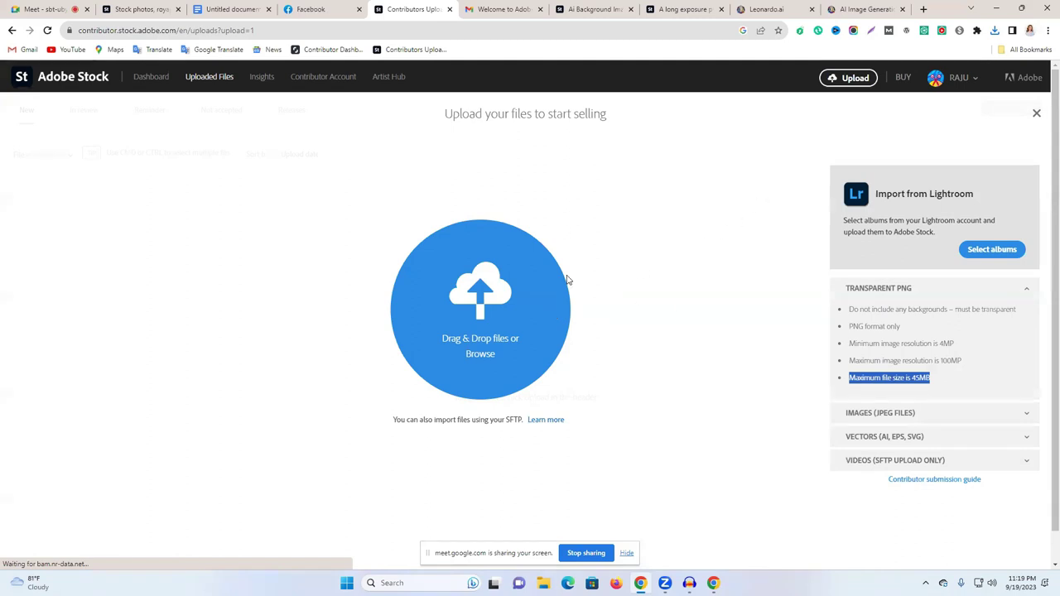
{"action": "left_click", "coordinate": [800, 8]}
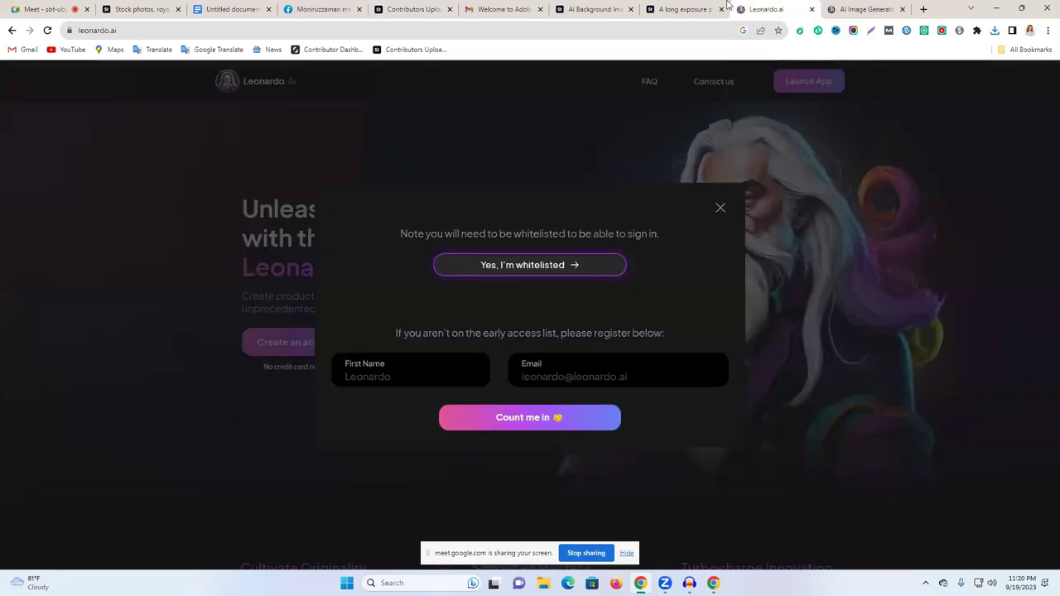
Step: Close the Leonardo landing tab and bring up the businesswoman image details in Adobe Stock
{"action": "left_click", "coordinate": [720, 208]}
{"action": "left_click", "coordinate": [812, 9]}
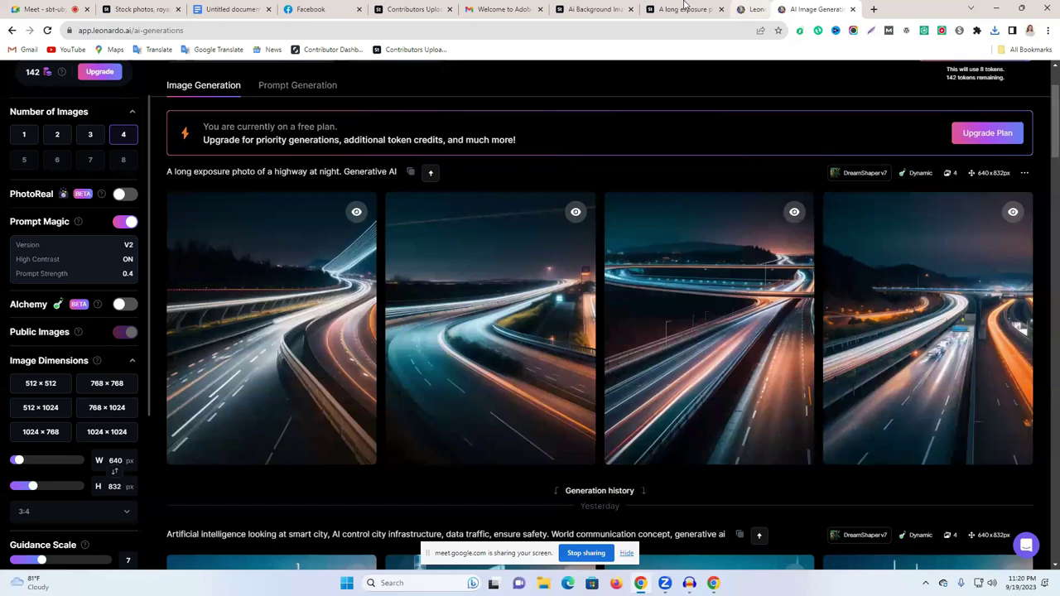
{"action": "left_click", "coordinate": [595, 8]}
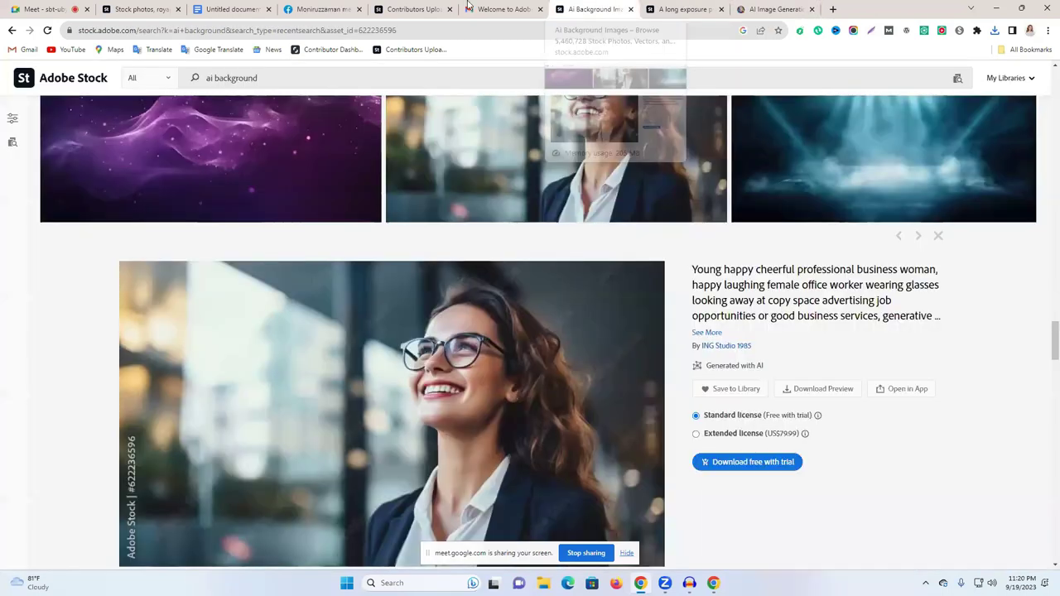
{"action": "left_click", "coordinate": [397, 7]}
{"action": "left_click", "coordinate": [637, 5]}
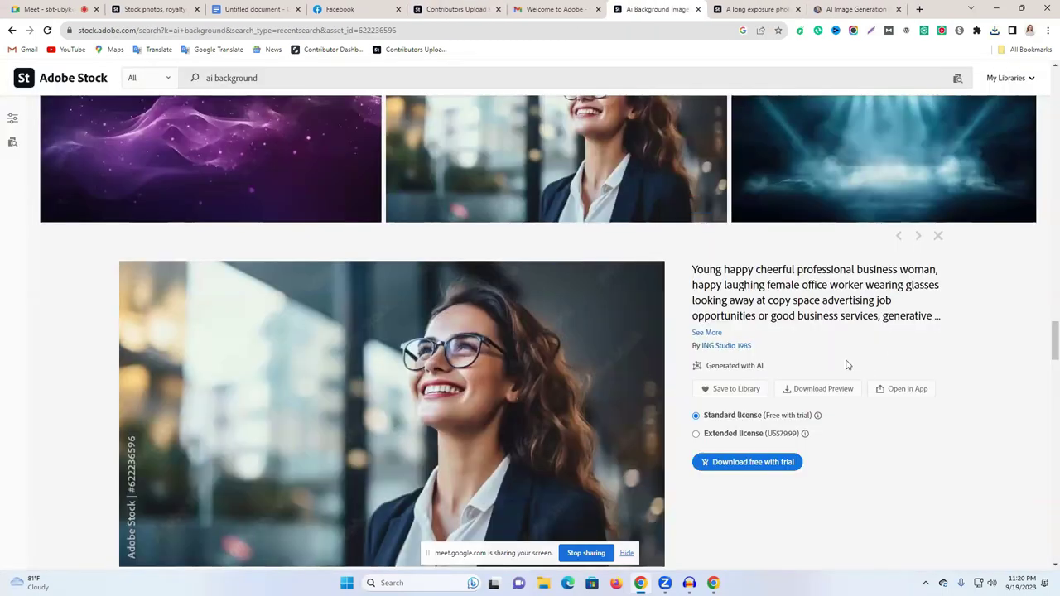
Step: Expand the businesswoman image's title and select all of its text
{"action": "triple_click", "coordinate": [783, 313]}
{"action": "left_click_drag", "start_coordinate": [782, 313], "coordinate": [842, 307]}
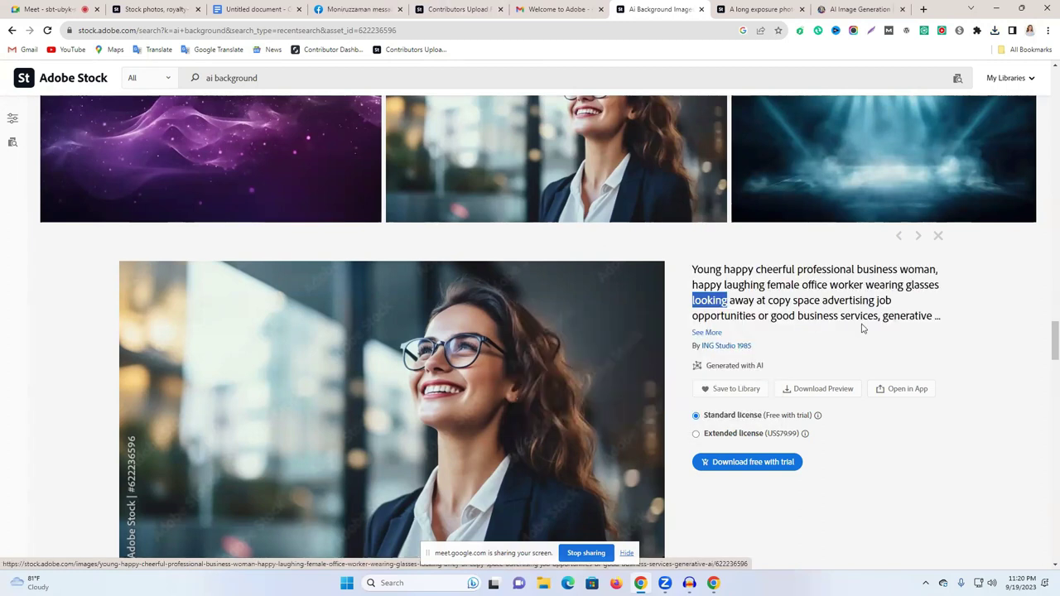
{"action": "left_click", "coordinate": [706, 332]}
{"action": "triple_click", "coordinate": [728, 303]}
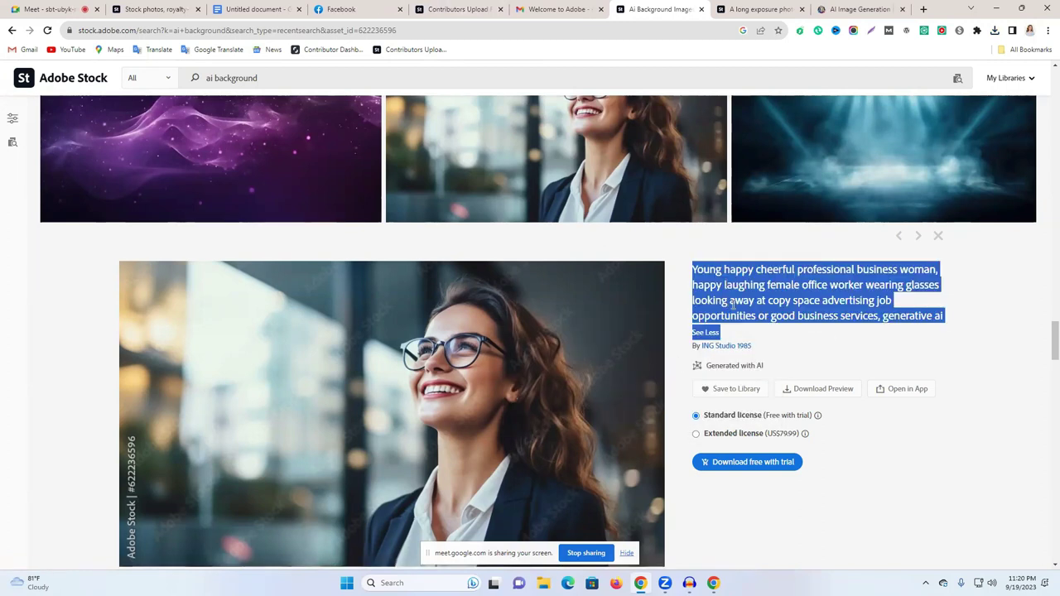
{"action": "left_click_drag", "start_coordinate": [943, 317], "coordinate": [692, 271]}
{"action": "key", "text": "ctrl+c"}
Step: Replace Leonardo's highway prompt with the copied title, generate, then open a blank tab
{"action": "key", "text": "ctrl+Tab"}
{"action": "key", "text": "ctrl+Tab"}
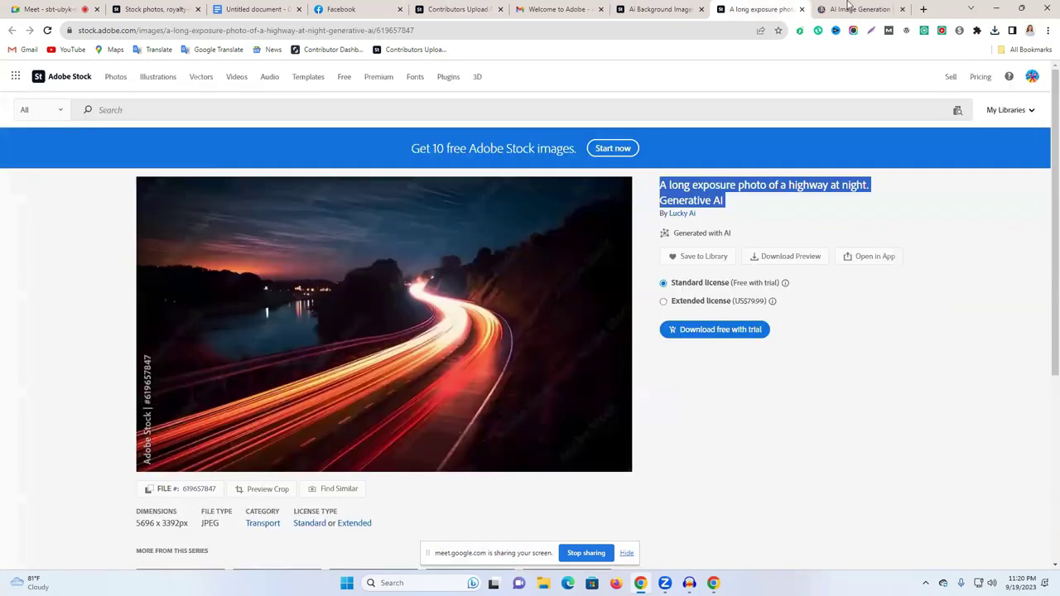
{"action": "scroll", "coordinate": [424, 128], "scroll_direction": "up", "scroll_amount": 3}
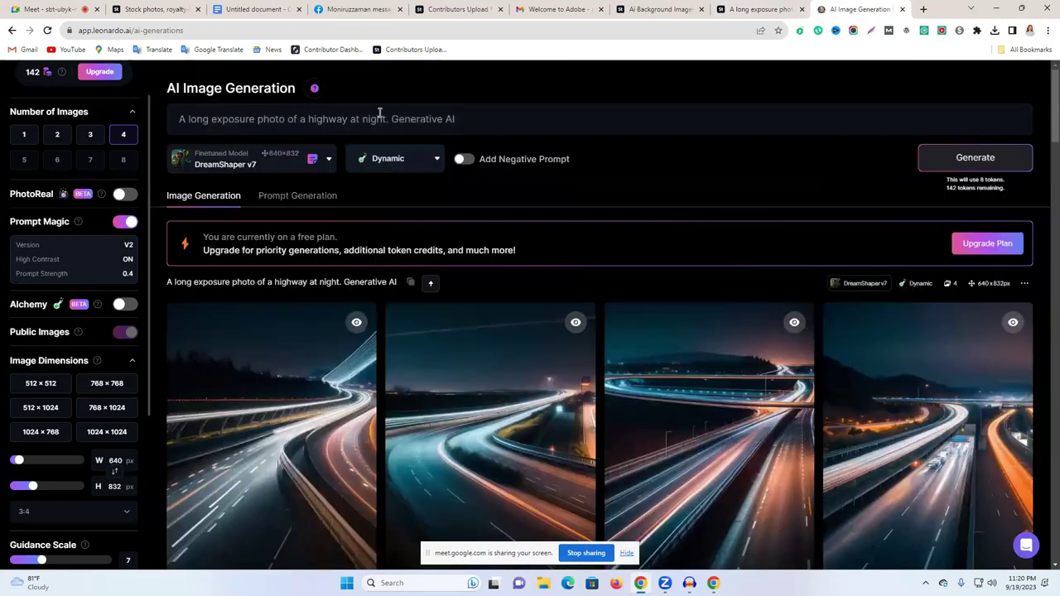
{"action": "triple_click", "coordinate": [380, 116]}
{"action": "key", "text": "ctrl+v"}
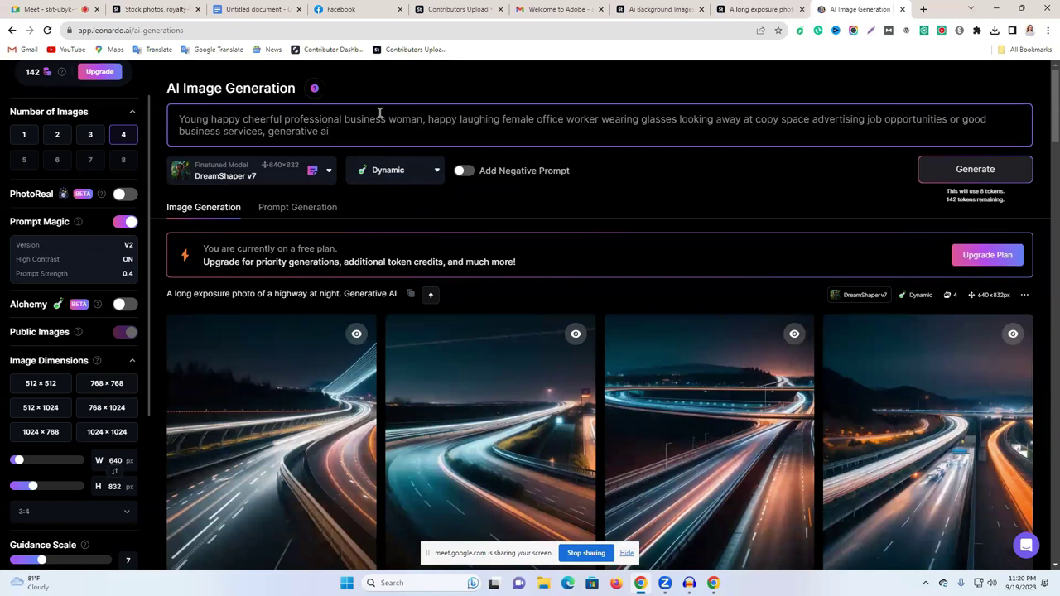
{"action": "key", "text": "Return"}
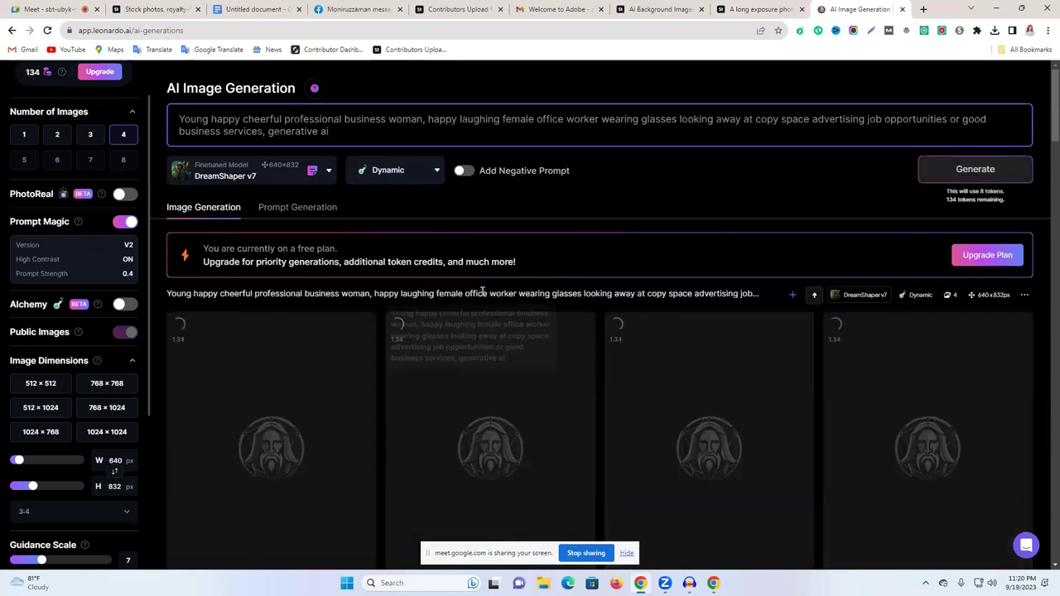
{"action": "left_click", "coordinate": [923, 10]}
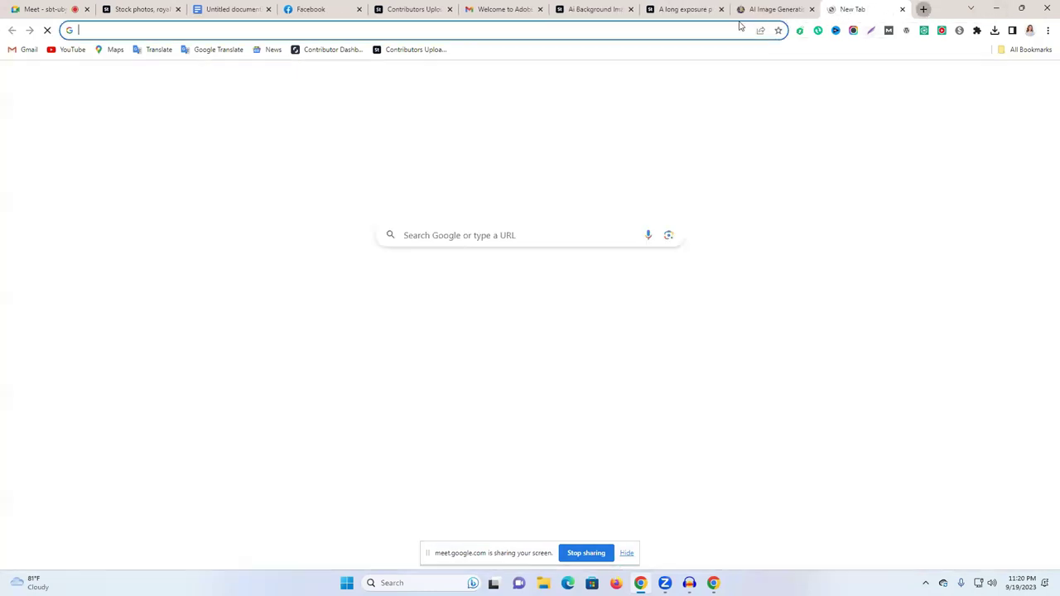
Step: Open the Properties of the downloaded DreamShaper highway image in the Downloads folder
{"action": "left_click", "coordinate": [675, 29]}
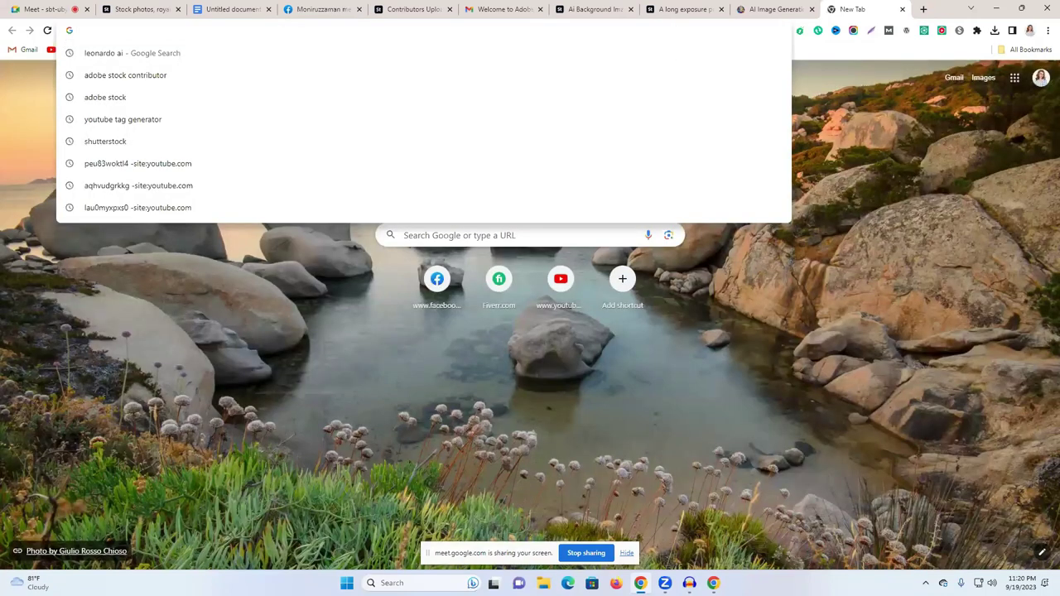
{"action": "key", "text": "super+e"}
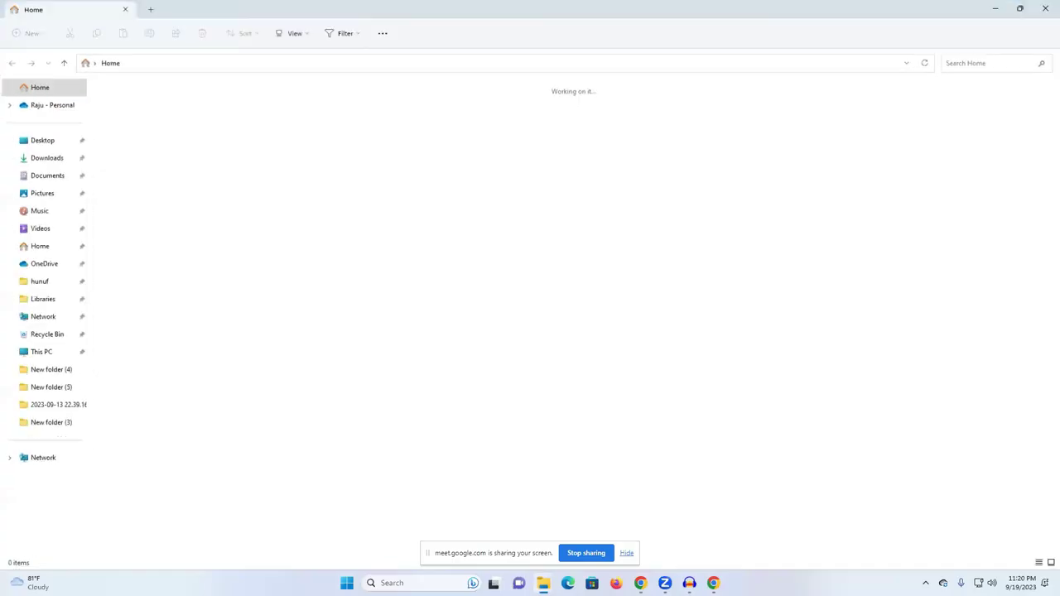
{"action": "left_click", "coordinate": [32, 160]}
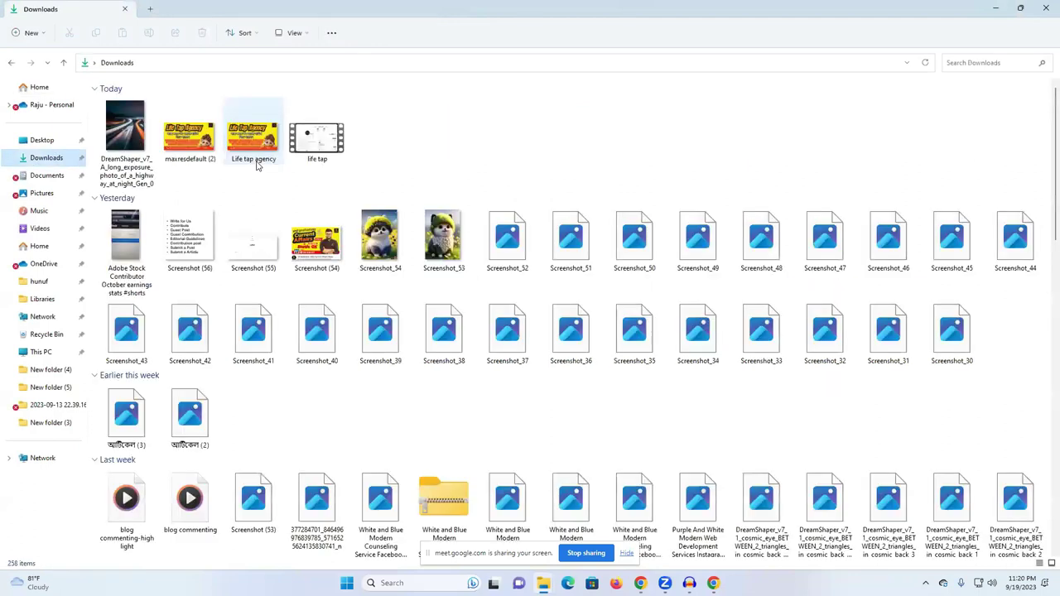
{"action": "left_click", "coordinate": [135, 149]}
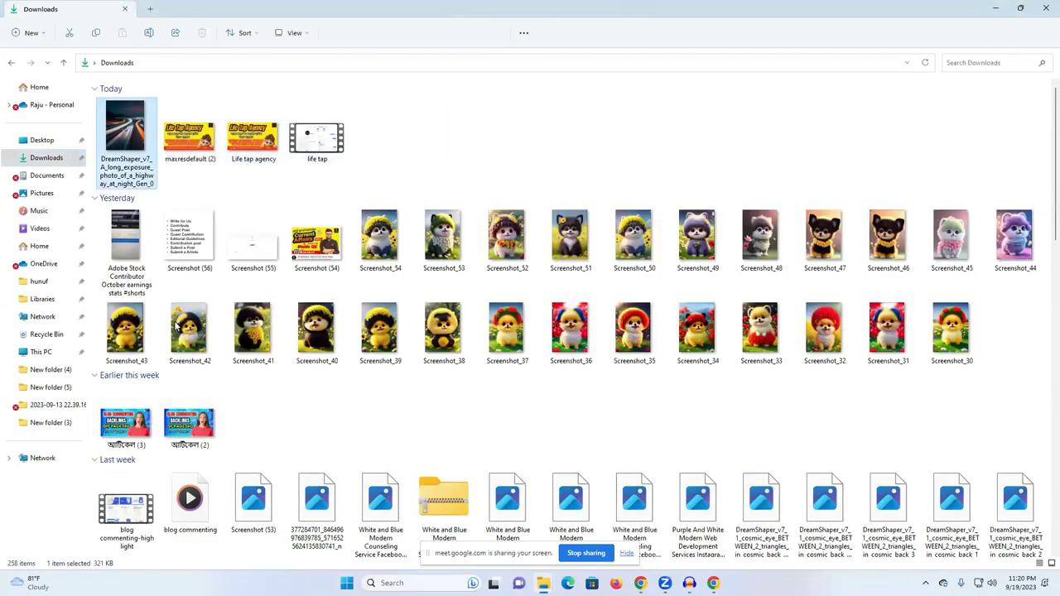
{"action": "key", "text": "shift+F10"}
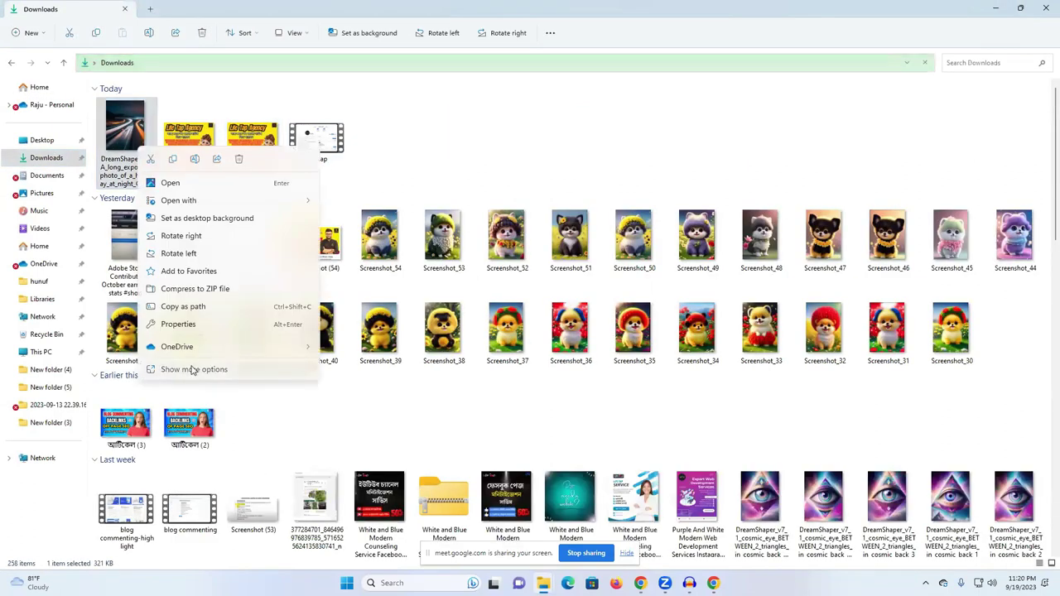
{"action": "left_click", "coordinate": [190, 369]}
{"action": "key", "text": "shift+F10"}
{"action": "left_click", "coordinate": [225, 357]}
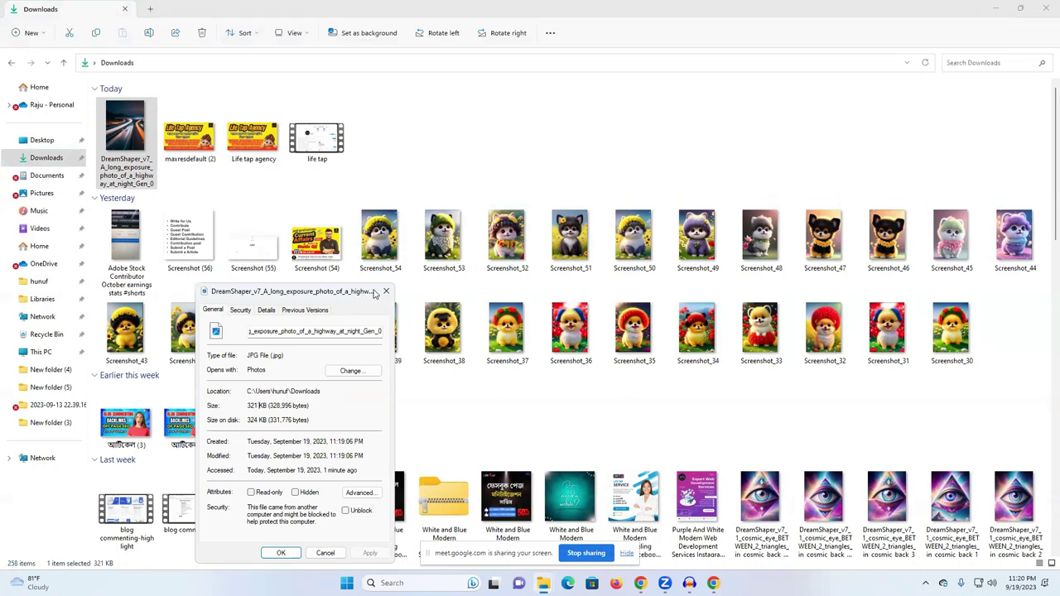
Step: Note its 321 KB size, close Properties, and bring Chrome's new tab forward
{"action": "left_click", "coordinate": [386, 291]}
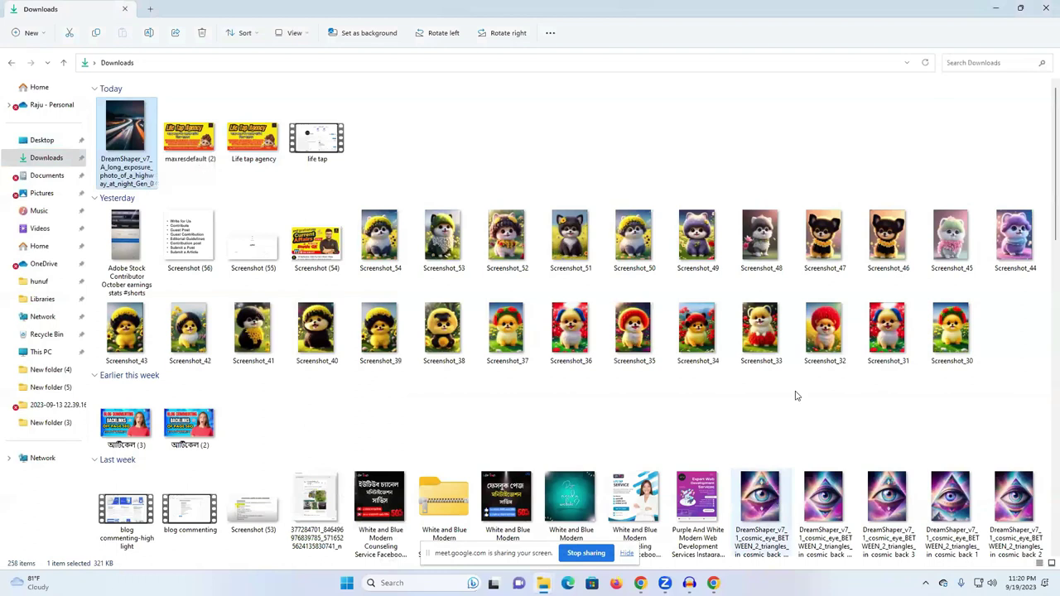
{"action": "left_click", "coordinate": [998, 7]}
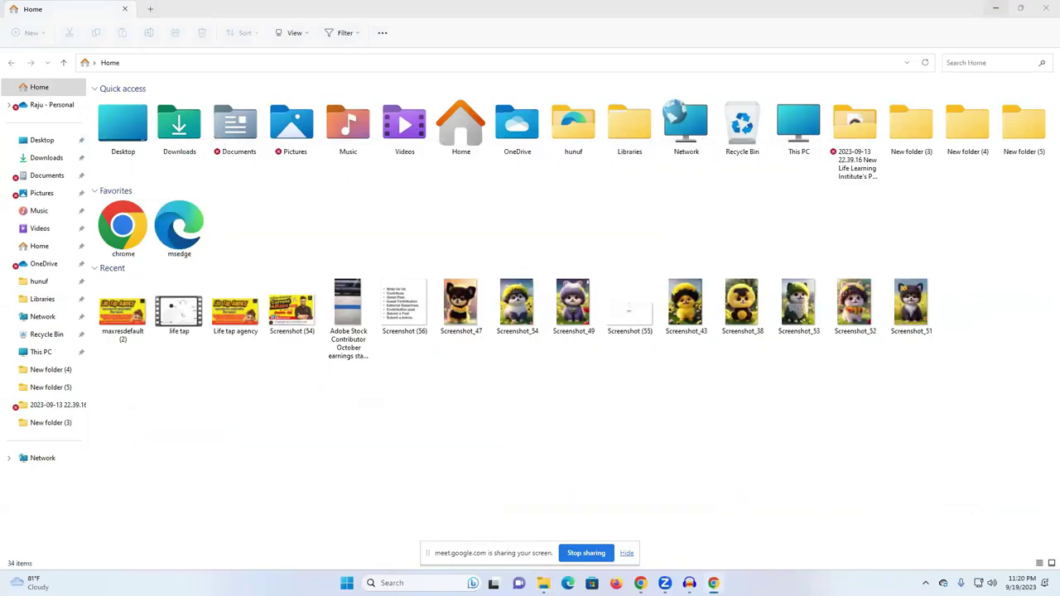
{"action": "left_click", "coordinate": [640, 583]}
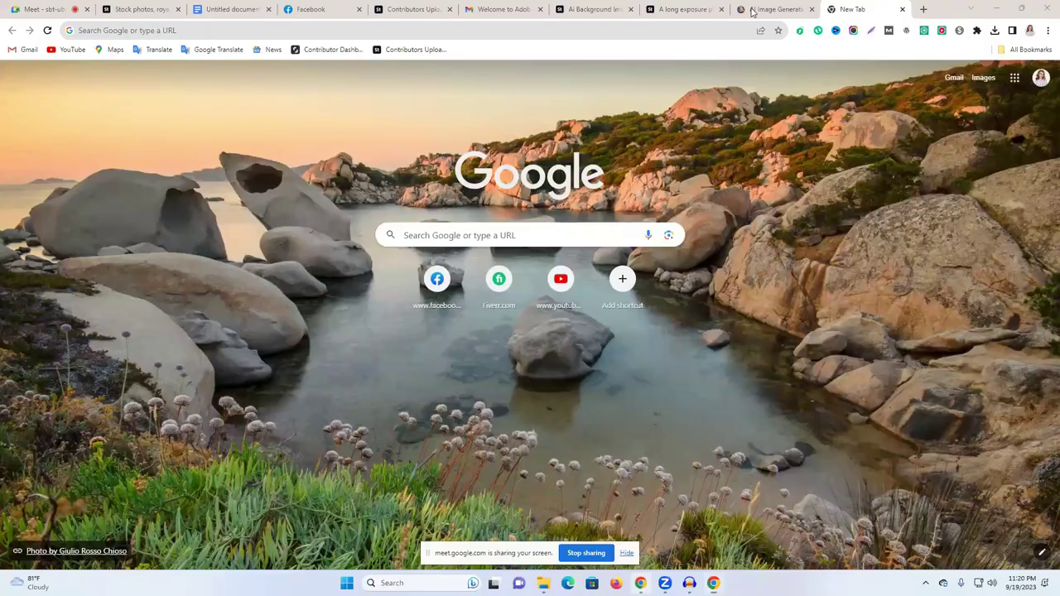
Step: Search Google for 'upscale download', visit the Upscayl website, then close its tab
{"action": "left_click", "coordinate": [921, 9]}
{"action": "left_click", "coordinate": [717, 30]}
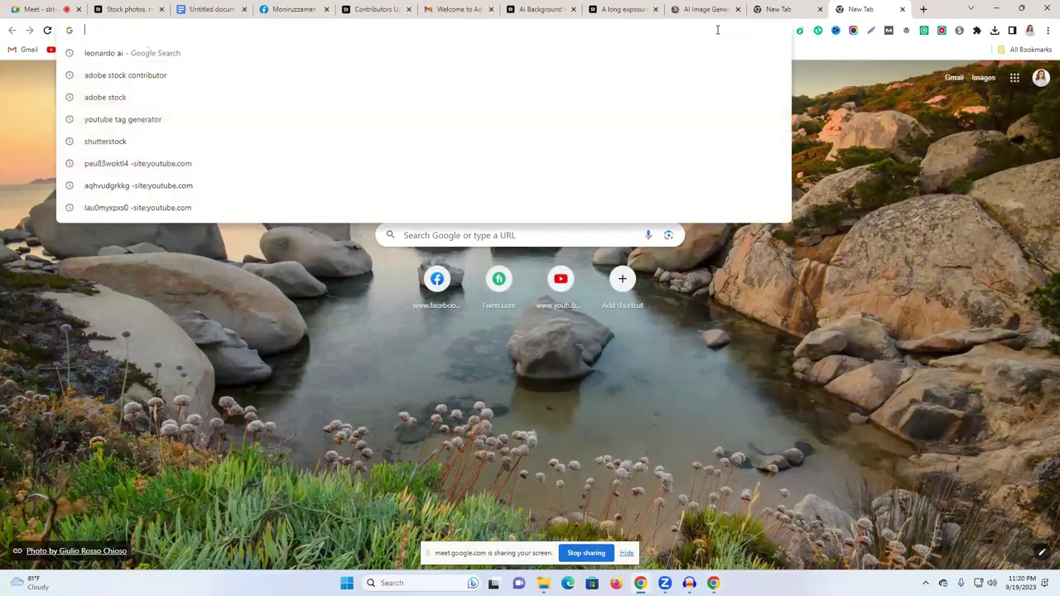
{"action": "type", "text": "upwork"}
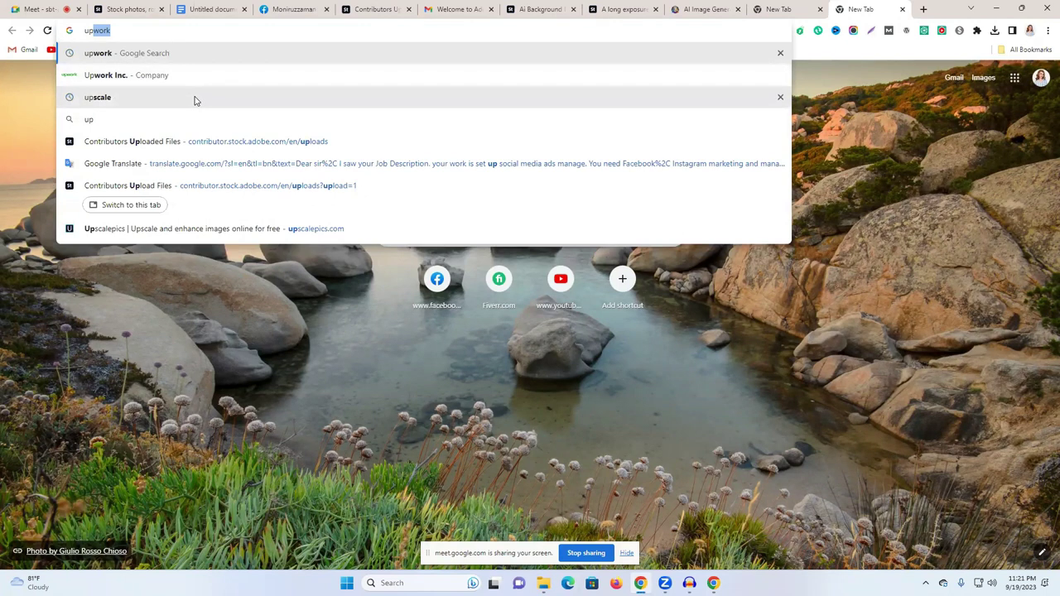
{"action": "left_click", "coordinate": [194, 100]}
{"action": "left_click", "coordinate": [217, 88]}
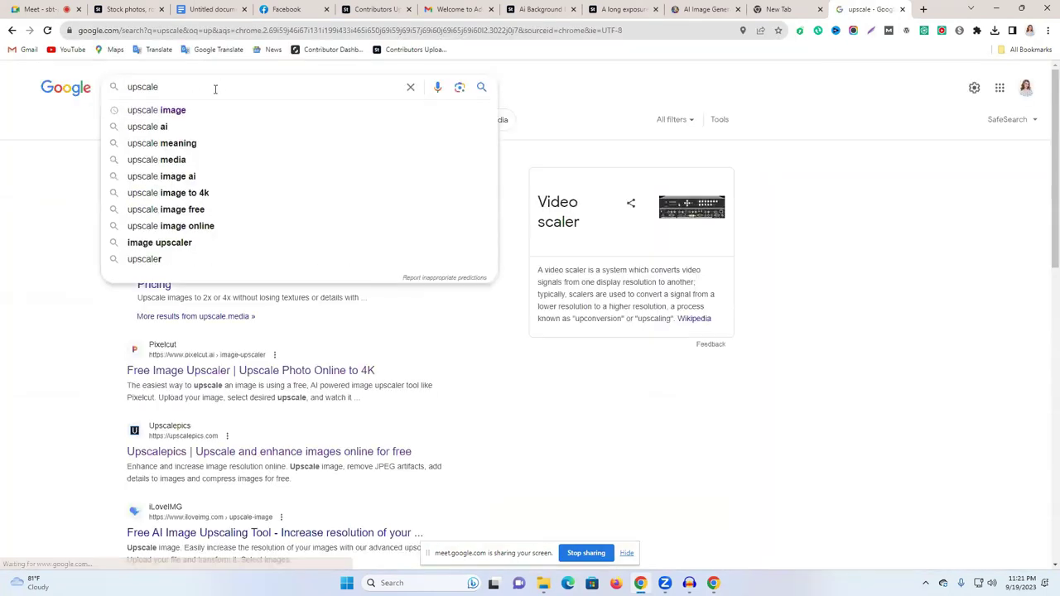
{"action": "type", "text": "d"}
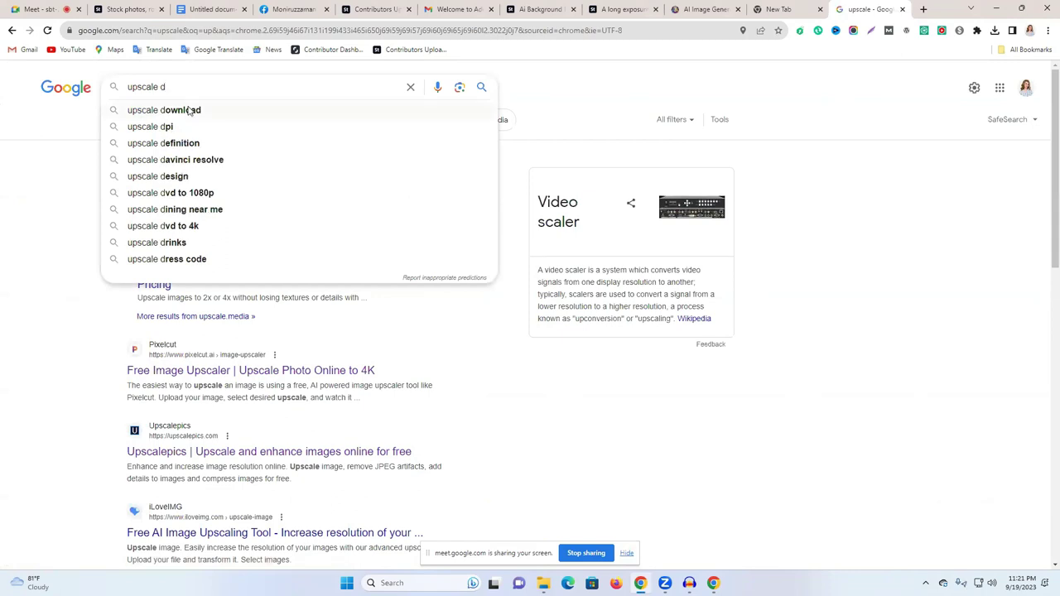
{"action": "left_click", "coordinate": [189, 110]}
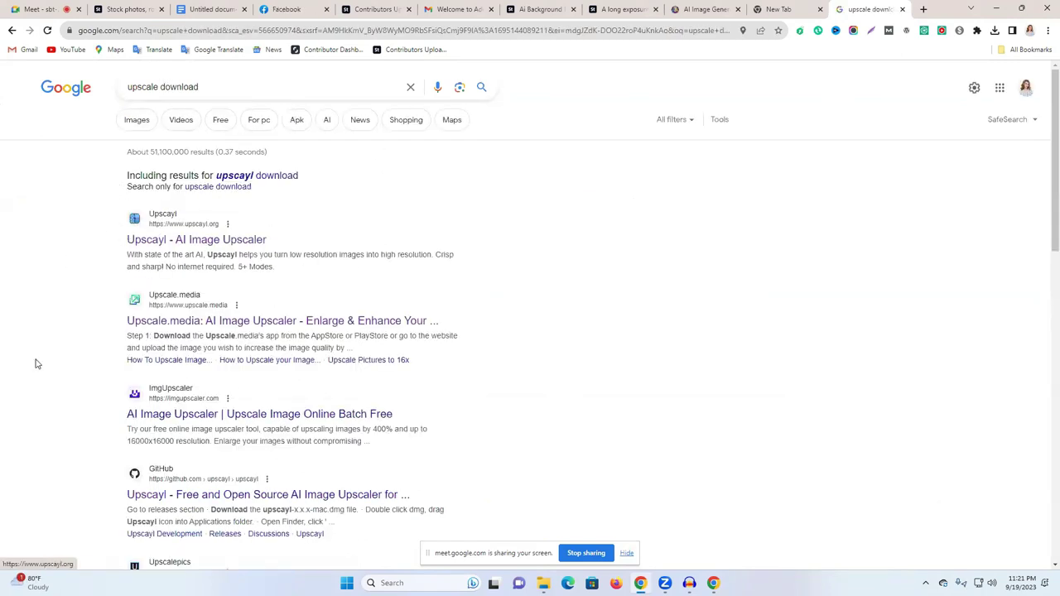
{"action": "left_click", "coordinate": [170, 240]}
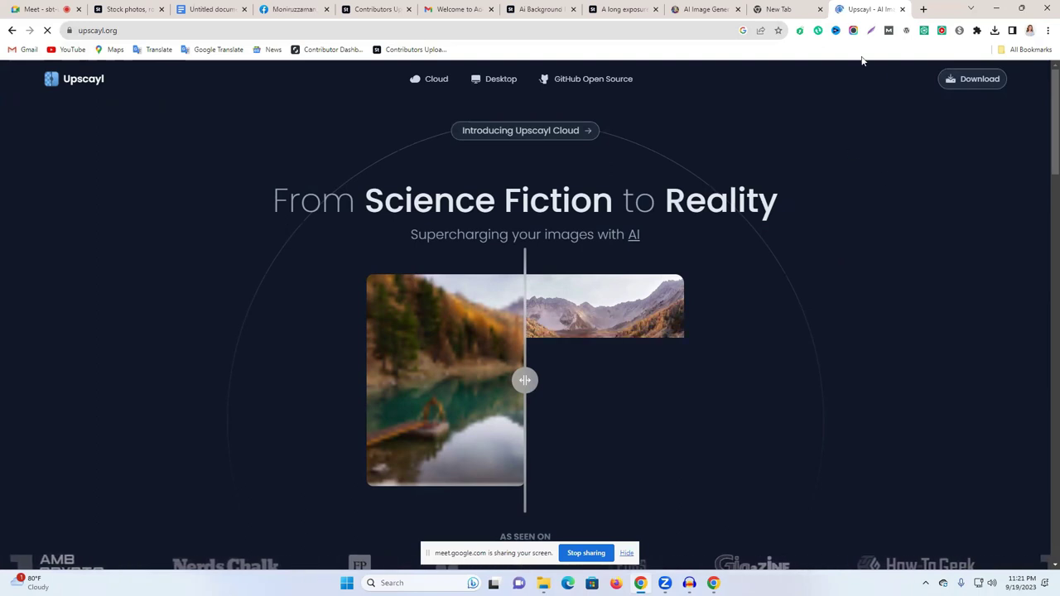
{"action": "left_click", "coordinate": [901, 10]}
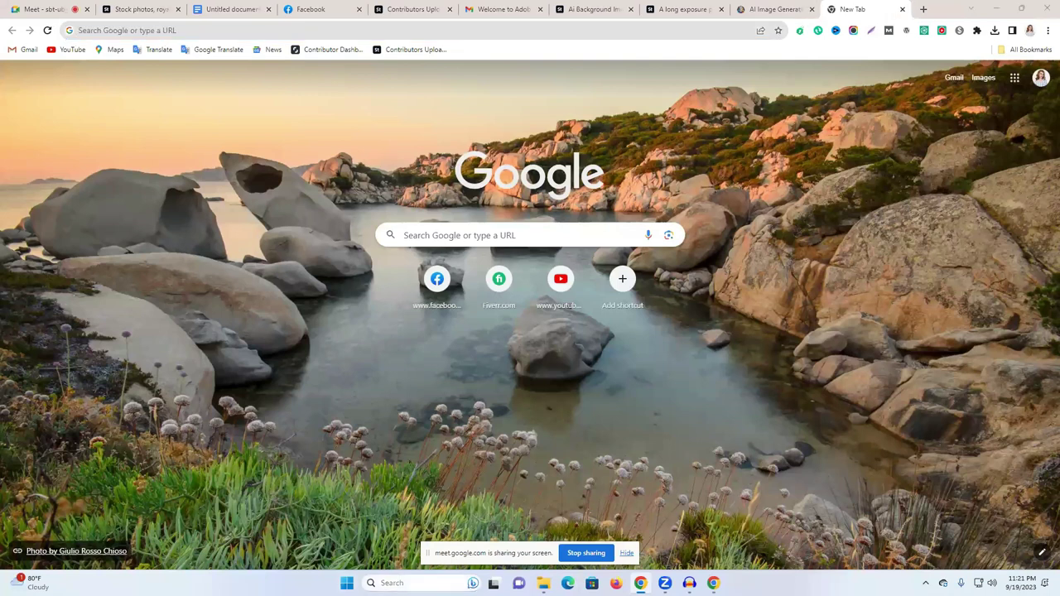
Step: Launch Upscayl, decline the update, and load the DreamShaper highway image
{"action": "mouse_move", "coordinate": [404, 580]}
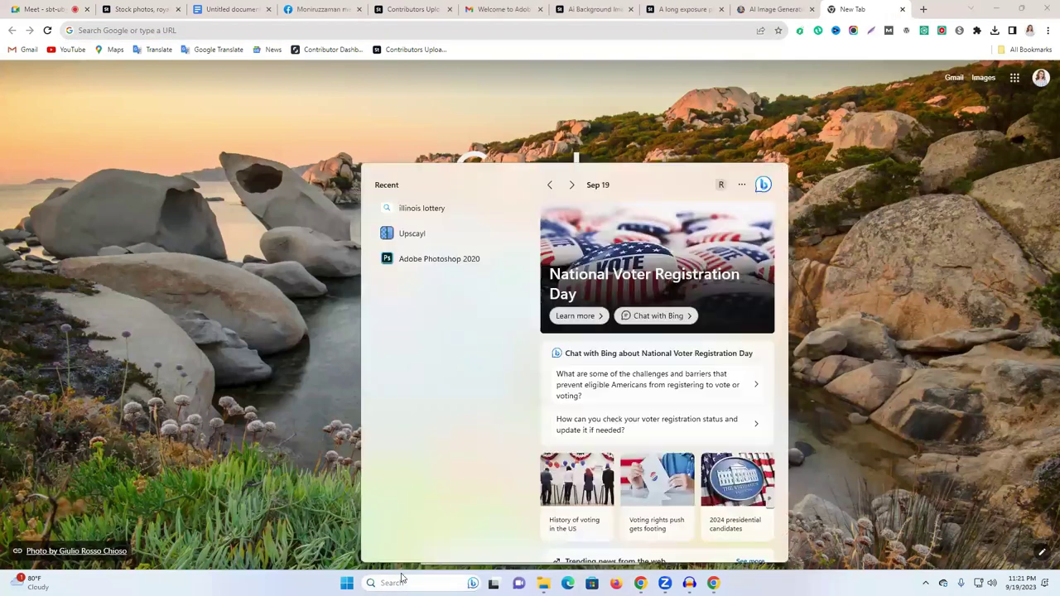
{"action": "left_click", "coordinate": [418, 236]}
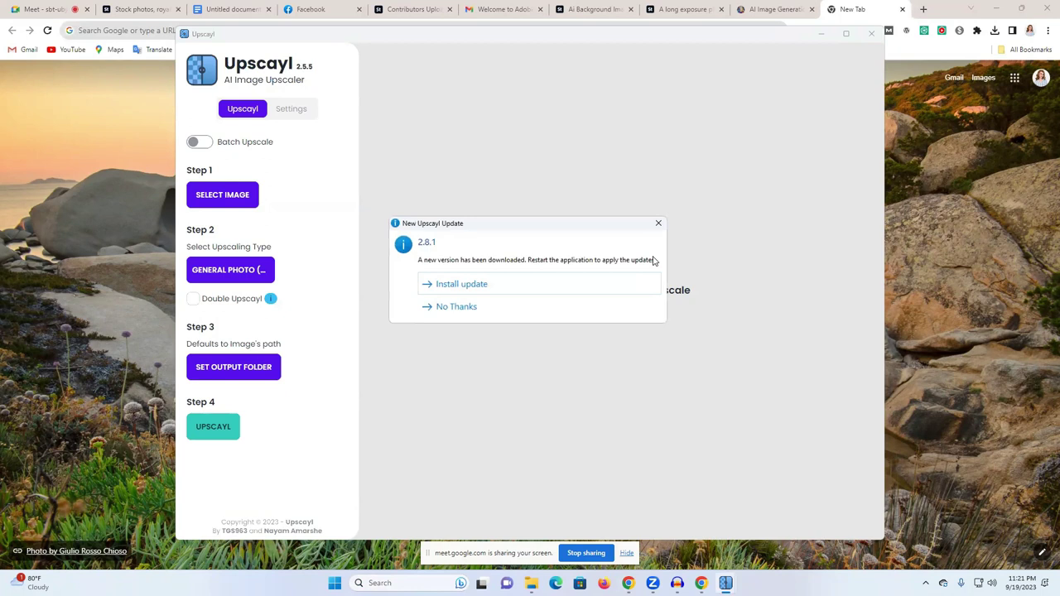
{"action": "left_click", "coordinate": [455, 308]}
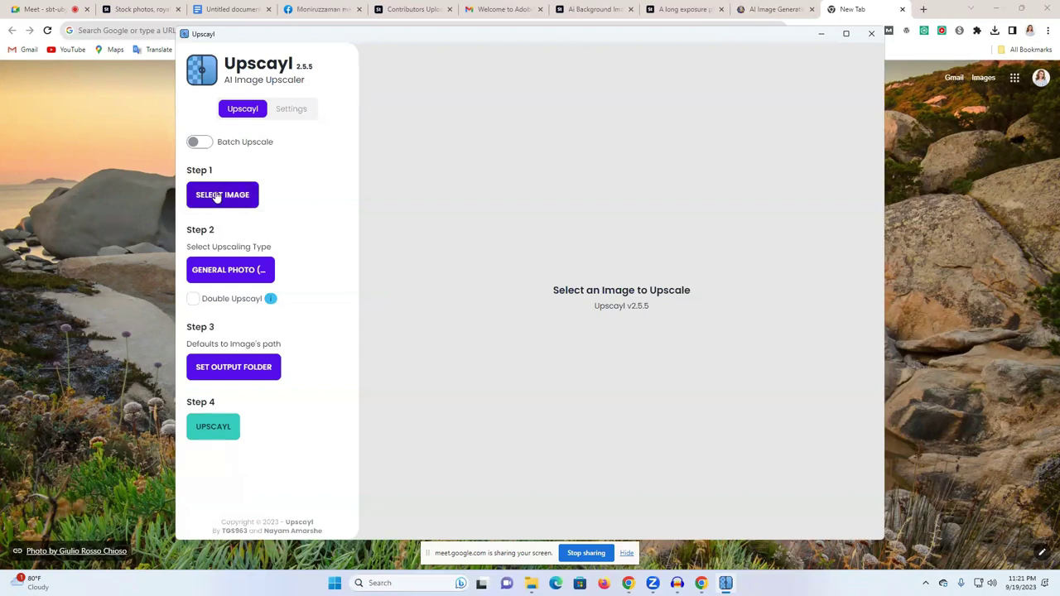
{"action": "left_click", "coordinate": [213, 197]}
{"action": "left_click", "coordinate": [103, 116]}
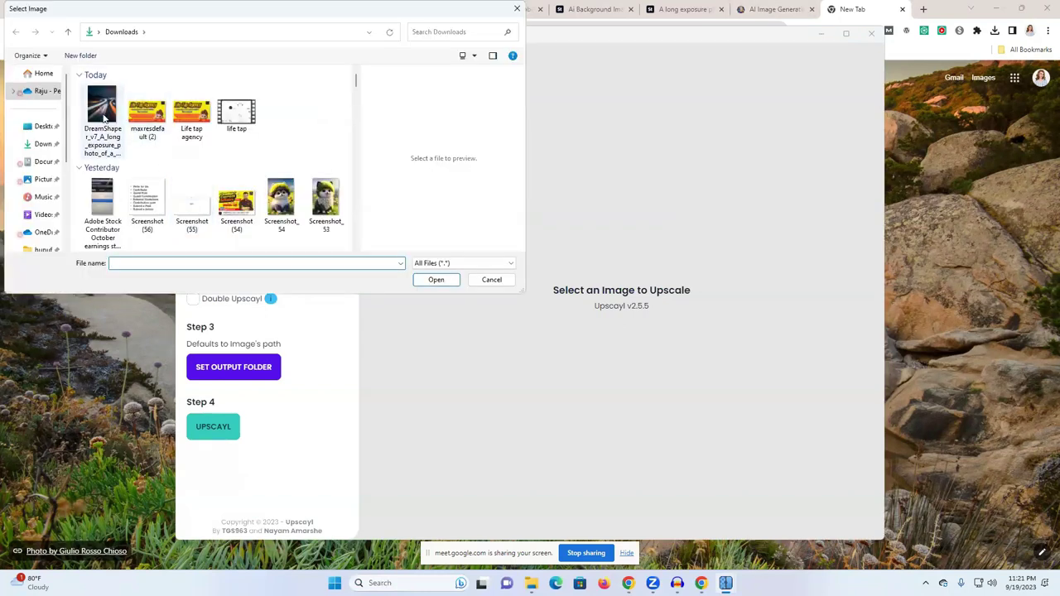
{"action": "left_click", "coordinate": [436, 279]}
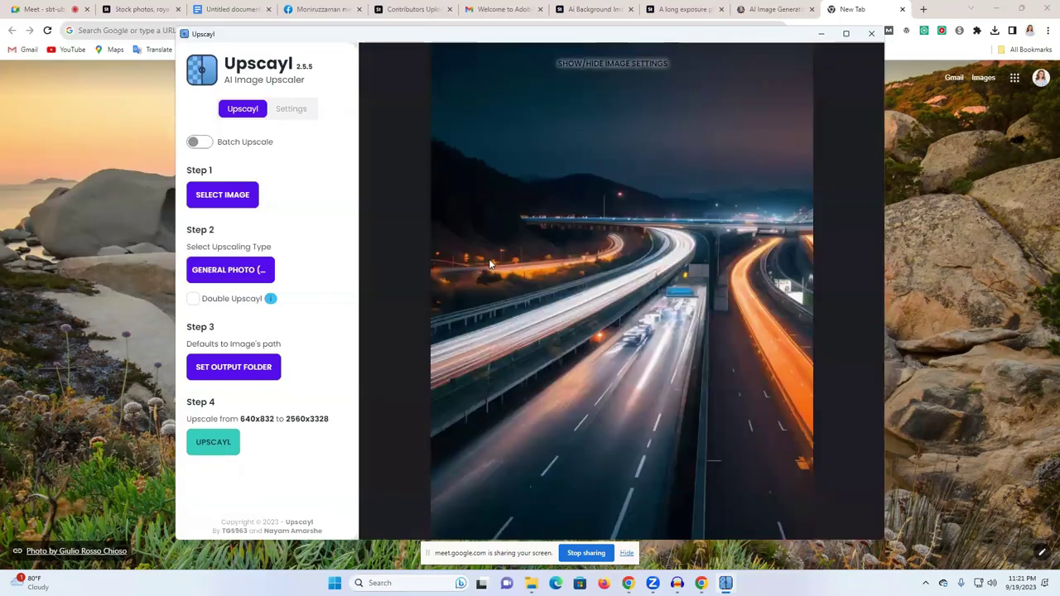
Step: Upscale it to 2560x3328 with the FAST REAL-ESRGAN general photo model
{"action": "left_click", "coordinate": [207, 277]}
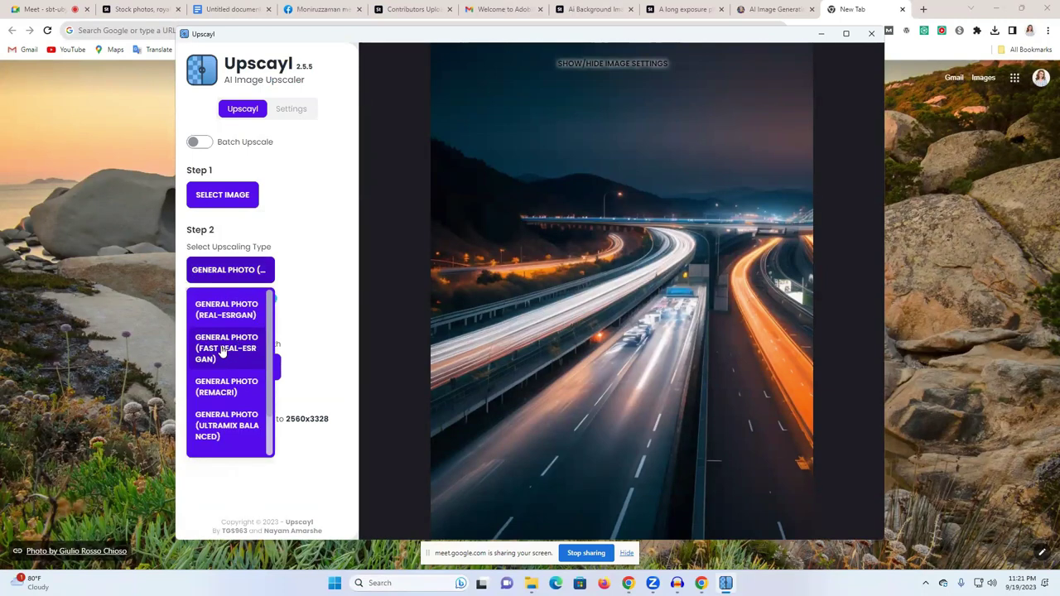
{"action": "left_click", "coordinate": [222, 352]}
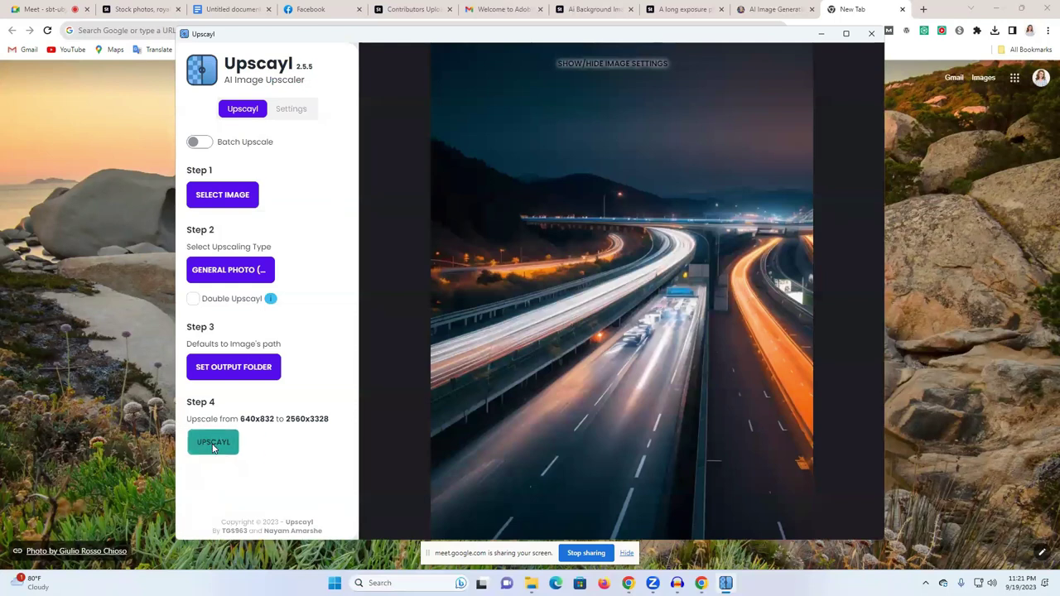
{"action": "left_click", "coordinate": [213, 446]}
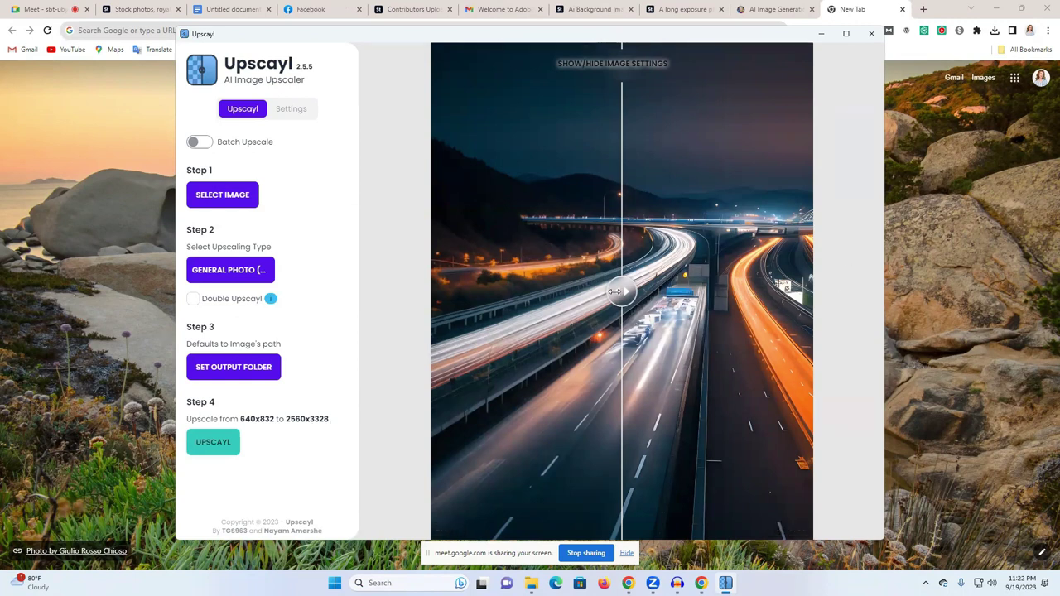
Step: Compare the original and upscaled highway image with the before/after slider
{"action": "left_click_drag", "start_coordinate": [622, 292], "coordinate": [874, 294]}
{"action": "left_click_drag", "start_coordinate": [659, 289], "coordinate": [390, 301]}
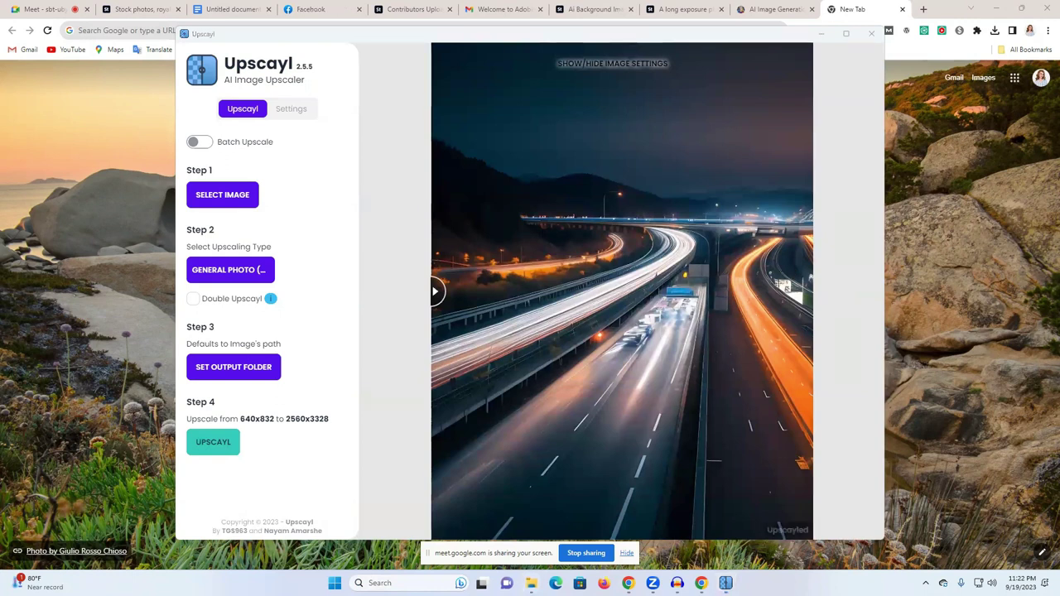
{"action": "mouse_move", "coordinate": [531, 582]}
{"action": "left_click", "coordinate": [478, 545]}
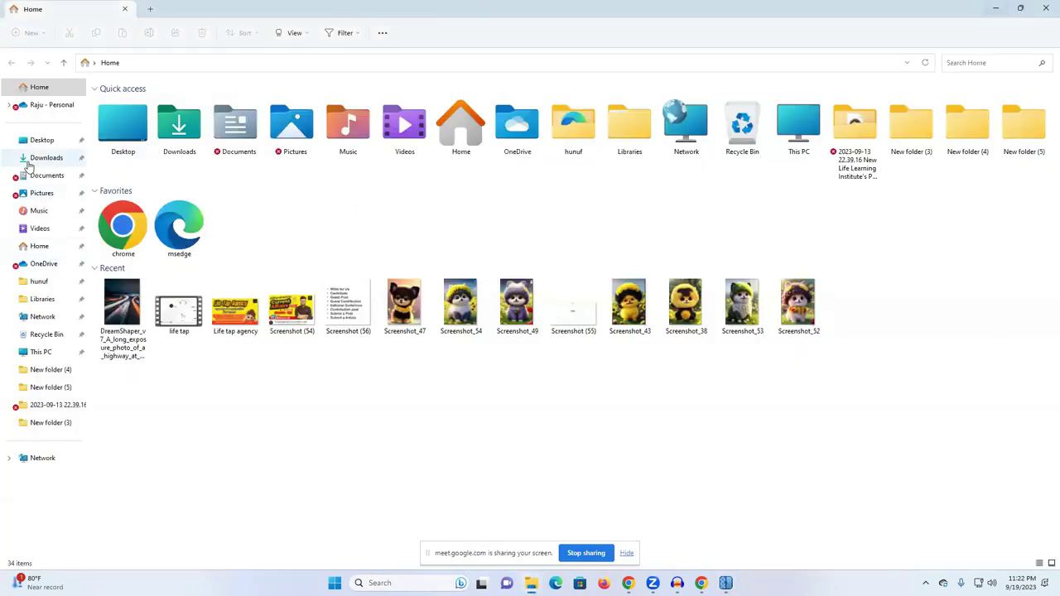
Step: Check the upscaled highway JPG's Properties in Downloads showing 2.96 MB, then return to Chrome
{"action": "left_click", "coordinate": [43, 157]}
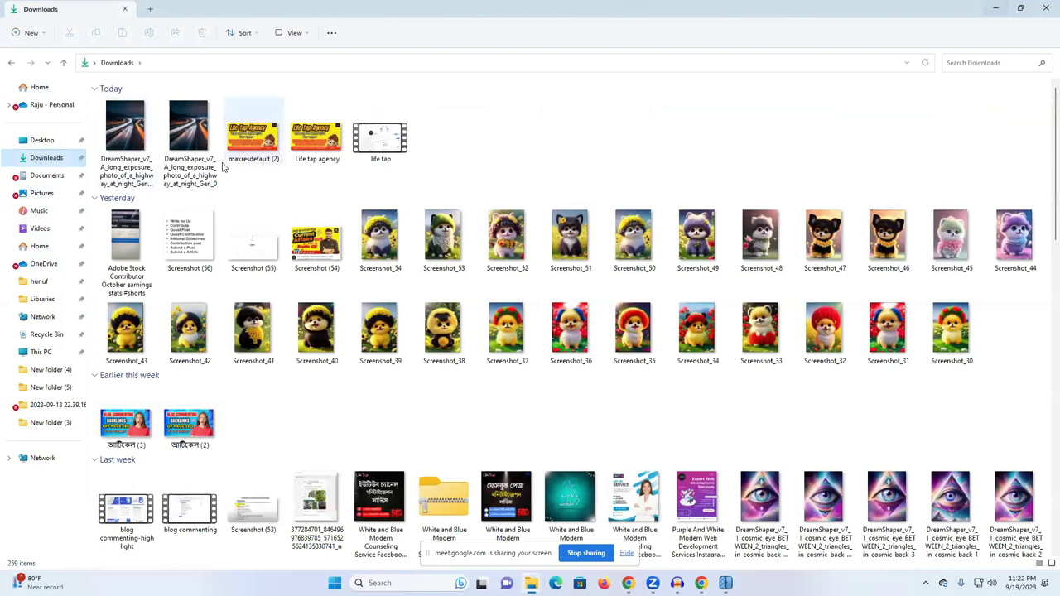
{"action": "right_click", "coordinate": [138, 149]}
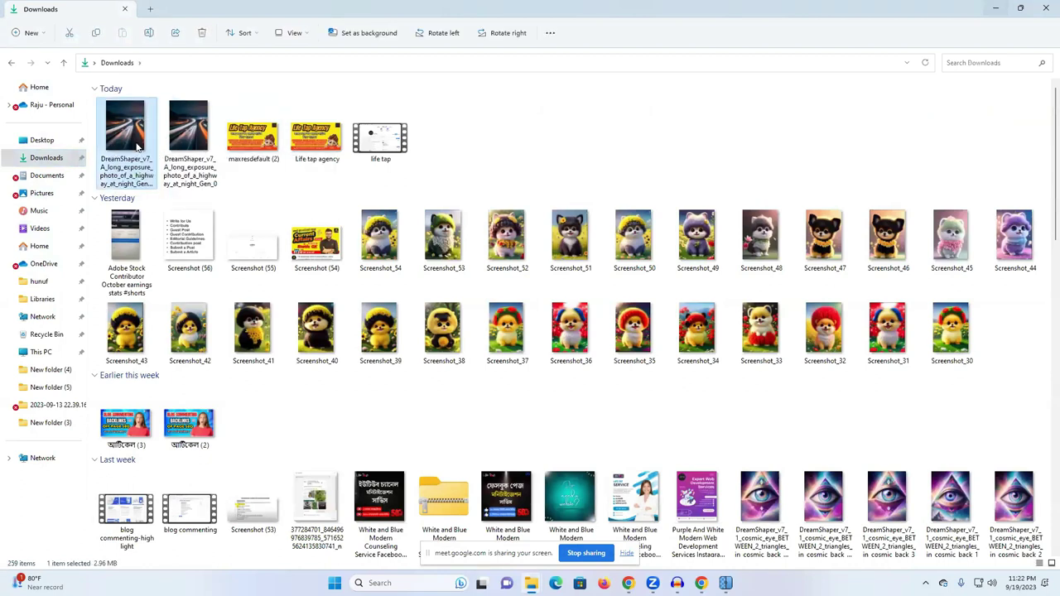
{"action": "left_click", "coordinate": [177, 386]}
{"action": "left_click", "coordinate": [197, 372]}
{"action": "double_click", "coordinate": [240, 408]}
{"action": "left_click", "coordinate": [238, 412]}
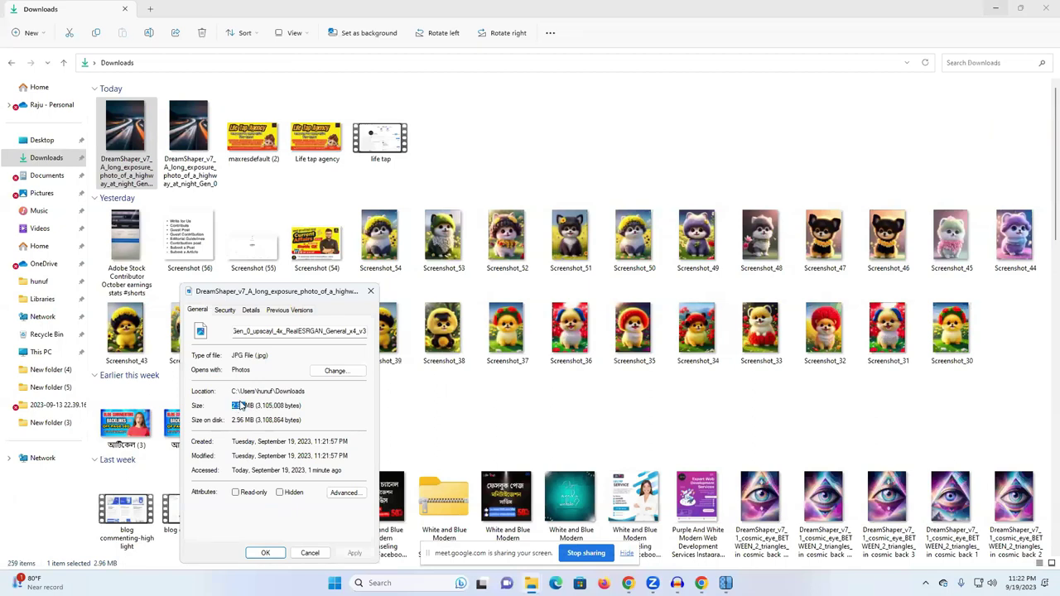
{"action": "left_click", "coordinate": [373, 292]}
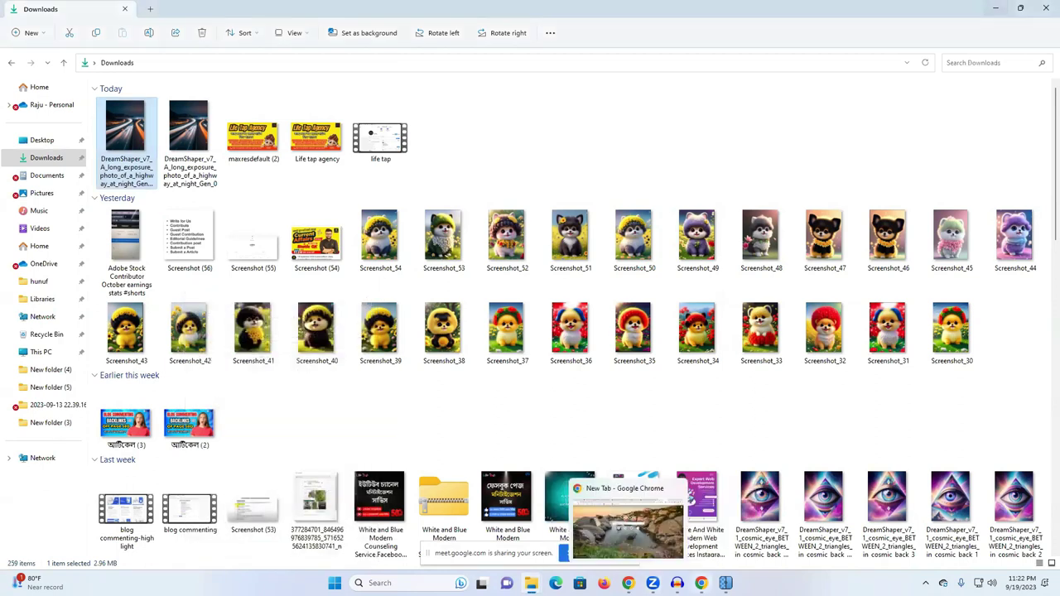
{"action": "left_click", "coordinate": [627, 583]}
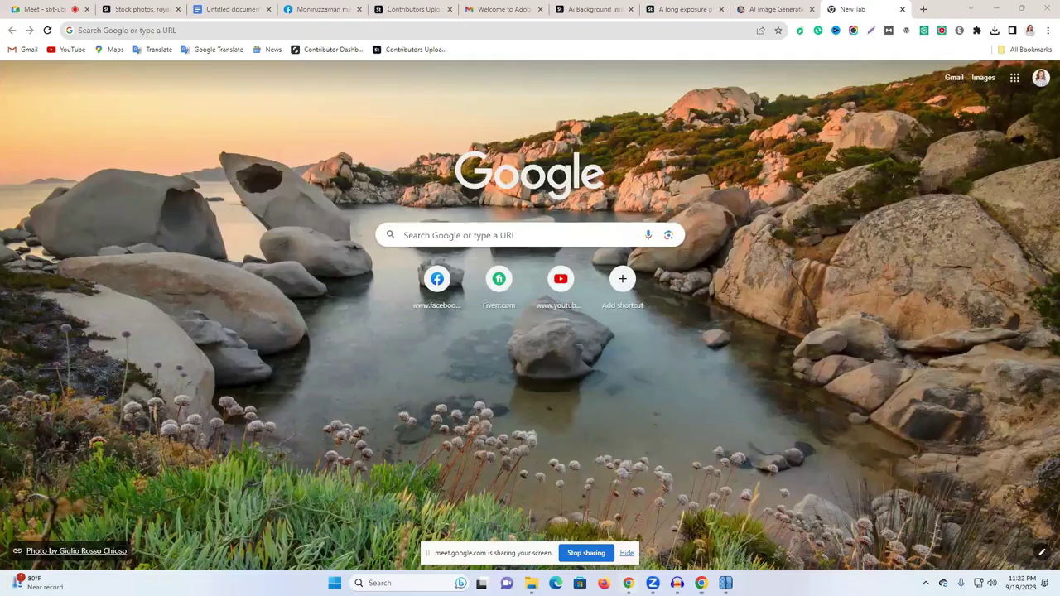
Step: Download the first laughing businesswoman image from Leonardo.Ai's image generation page
{"action": "left_click", "coordinate": [763, 9]}
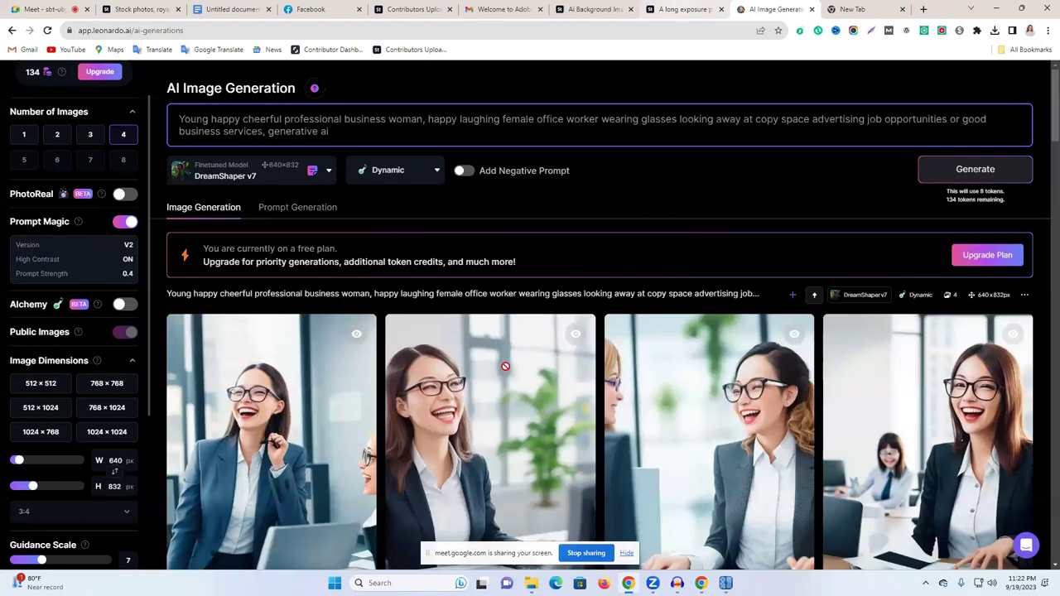
{"action": "scroll", "coordinate": [509, 368], "scroll_direction": "down", "scroll_amount": 2}
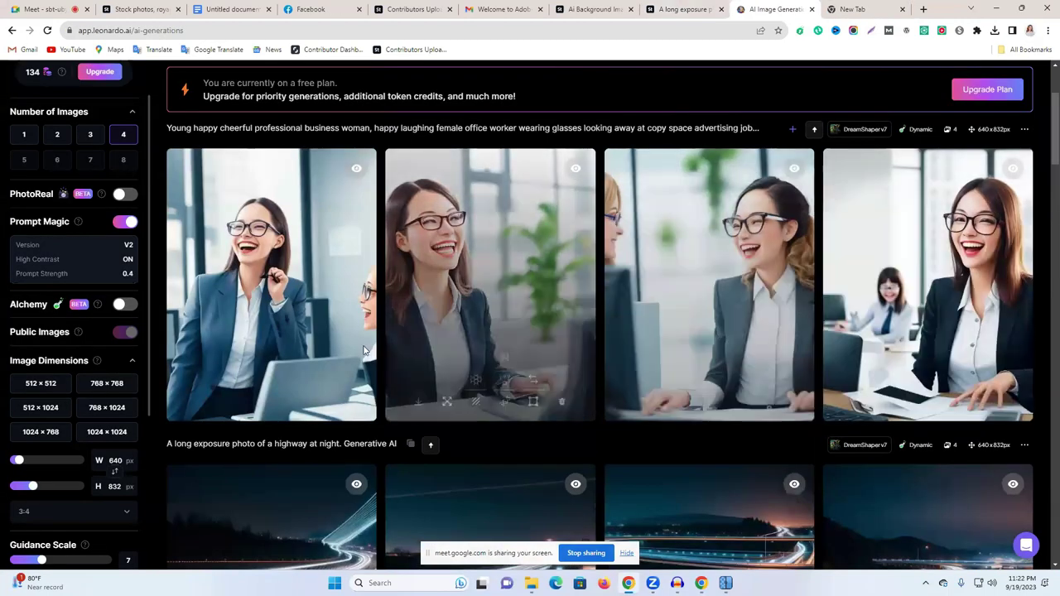
{"action": "left_click", "coordinate": [198, 404]}
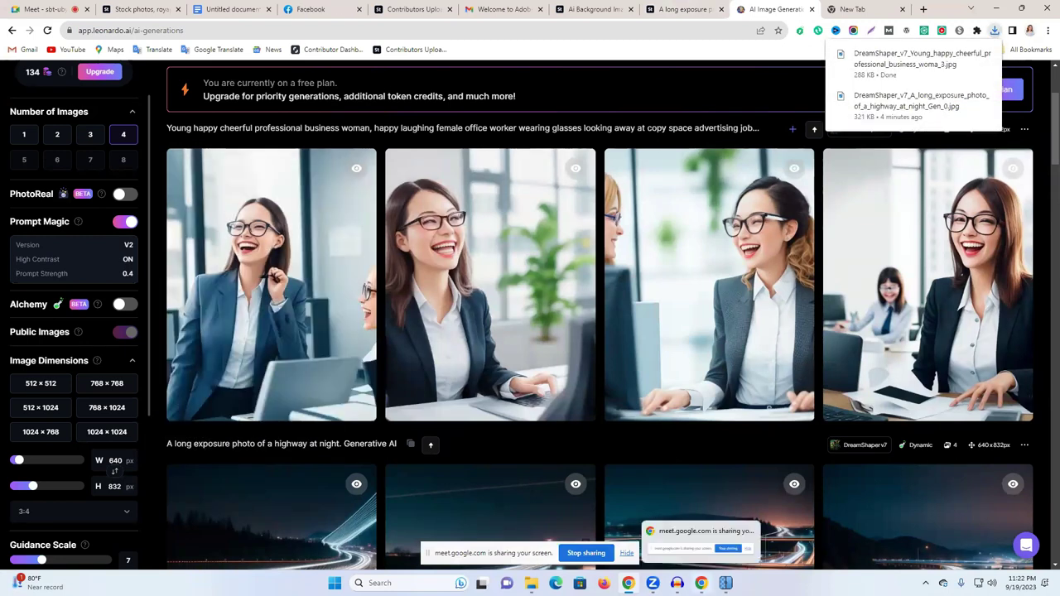
{"action": "left_click", "coordinate": [725, 583]}
{"action": "left_click", "coordinate": [725, 583]}
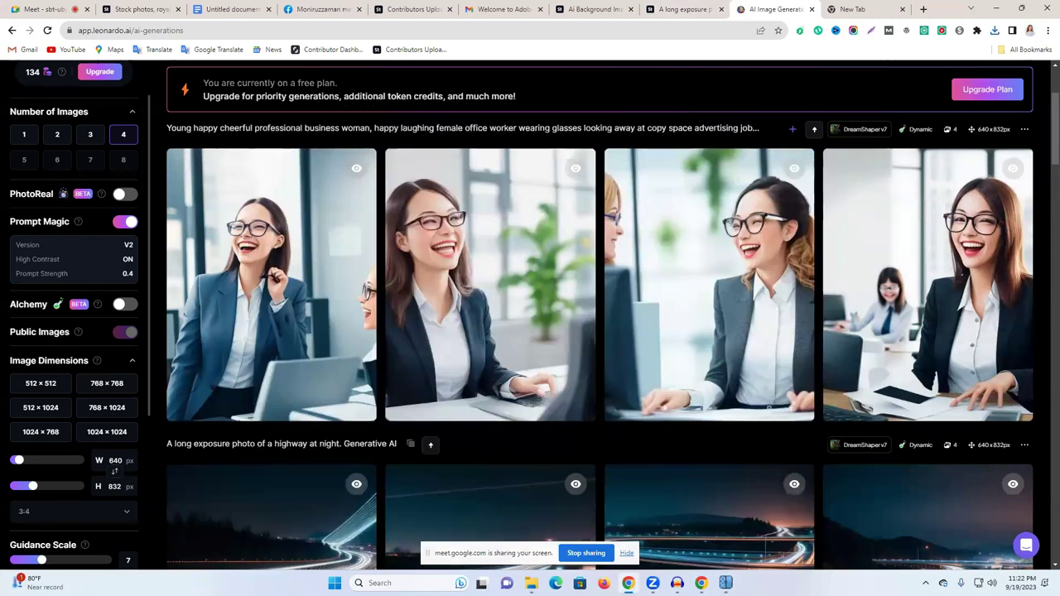
Step: Load the businesswoman image into Upscayl, upscale it to 2560x3328, and compare with the slider
{"action": "left_click", "coordinate": [725, 583]}
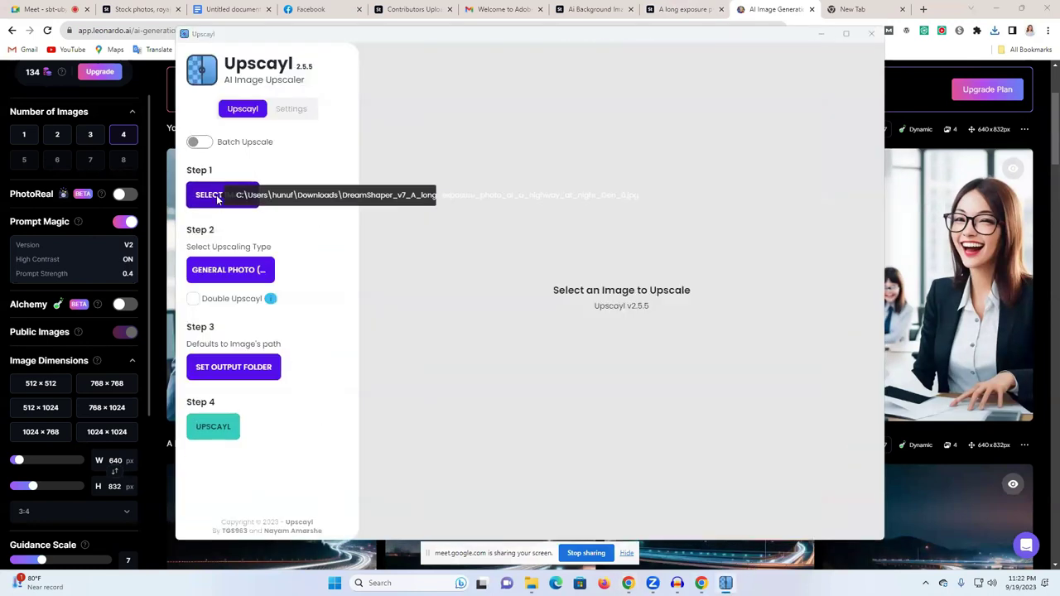
{"action": "left_click", "coordinate": [201, 194]}
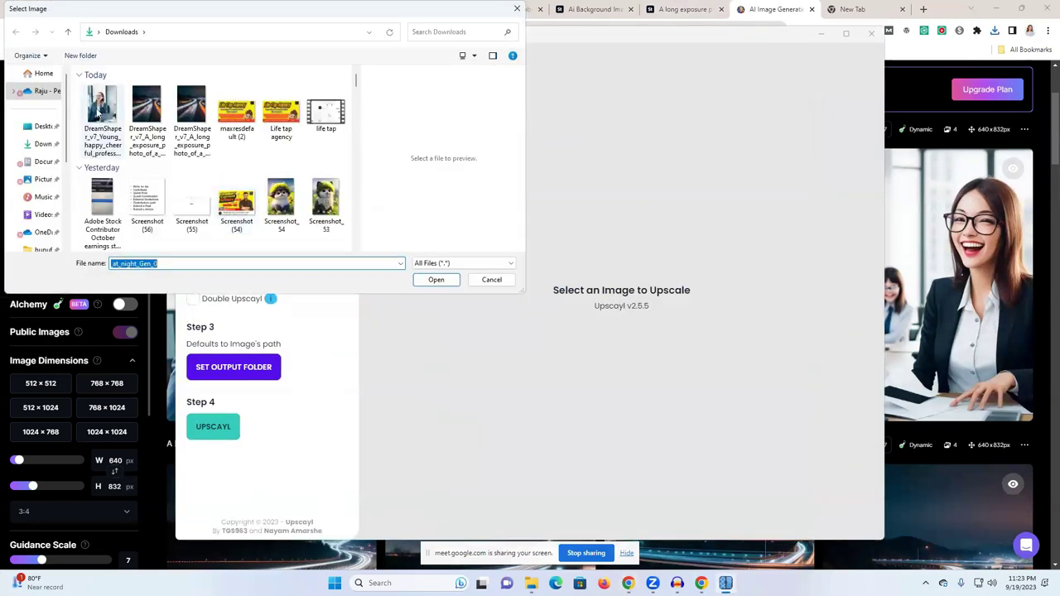
{"action": "left_click", "coordinate": [97, 116]}
{"action": "left_click", "coordinate": [436, 279]}
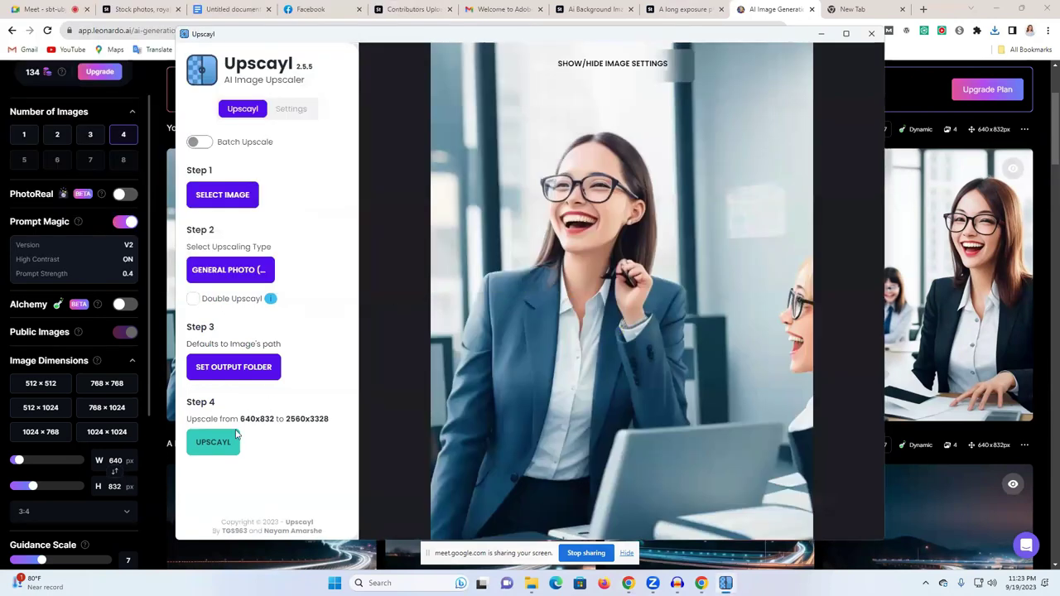
{"action": "left_click", "coordinate": [236, 436]}
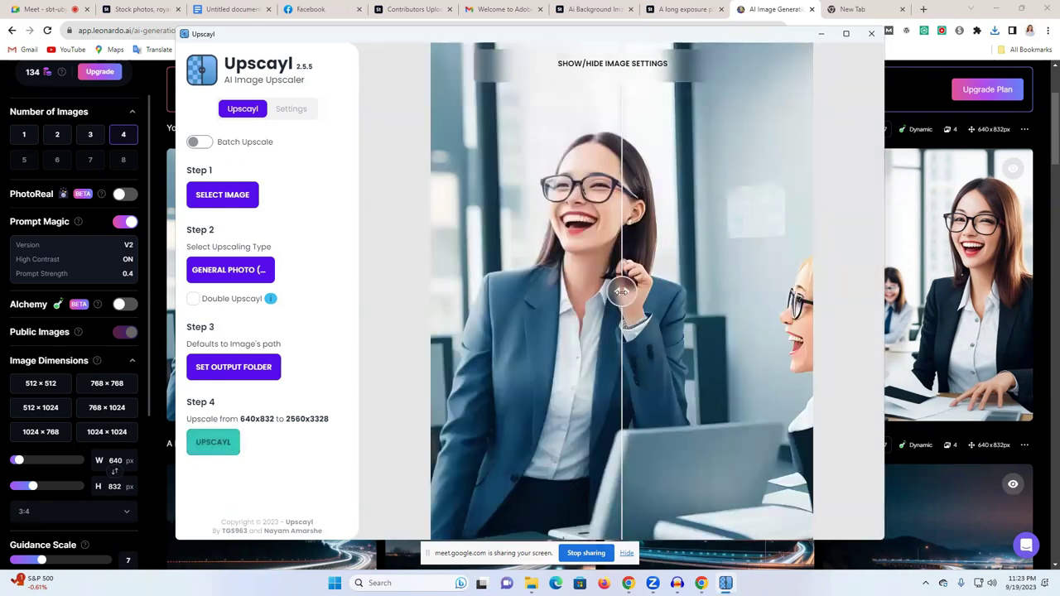
{"action": "left_click_drag", "start_coordinate": [621, 292], "coordinate": [315, 291]}
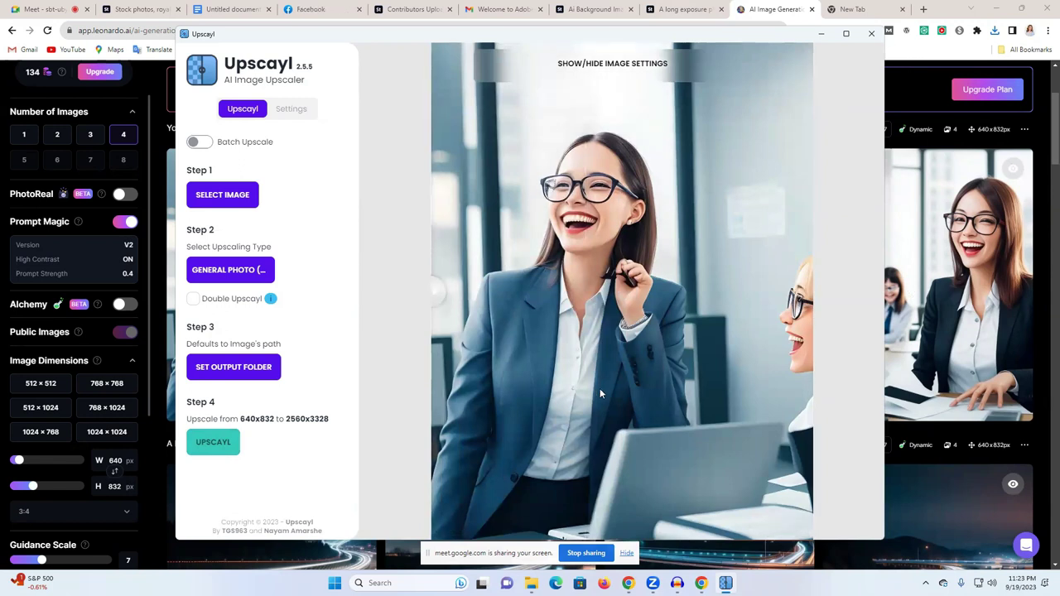
{"action": "mouse_move", "coordinate": [726, 583]}
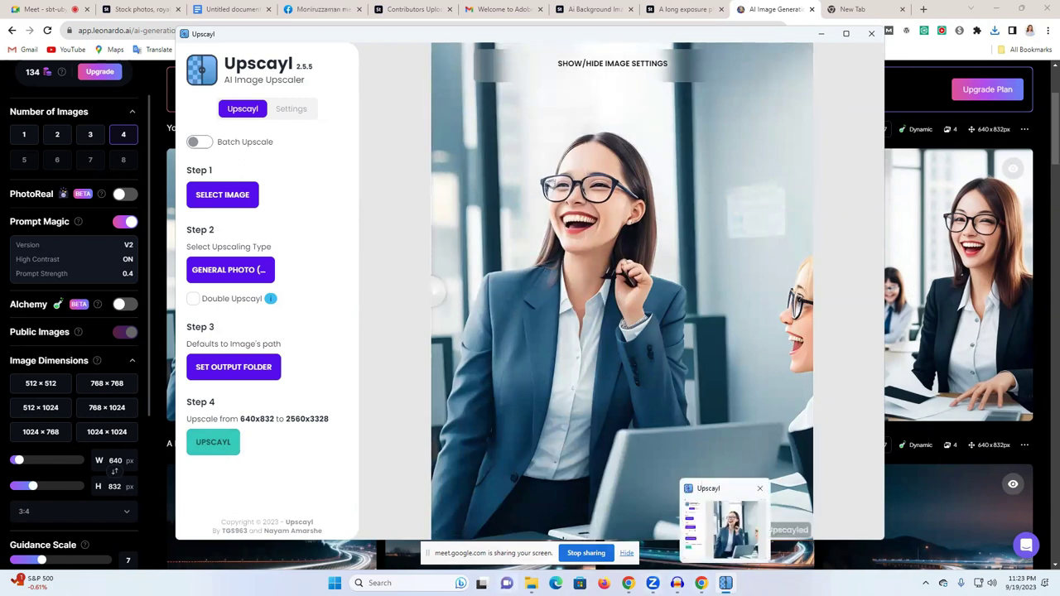
{"action": "left_click", "coordinate": [500, 521]}
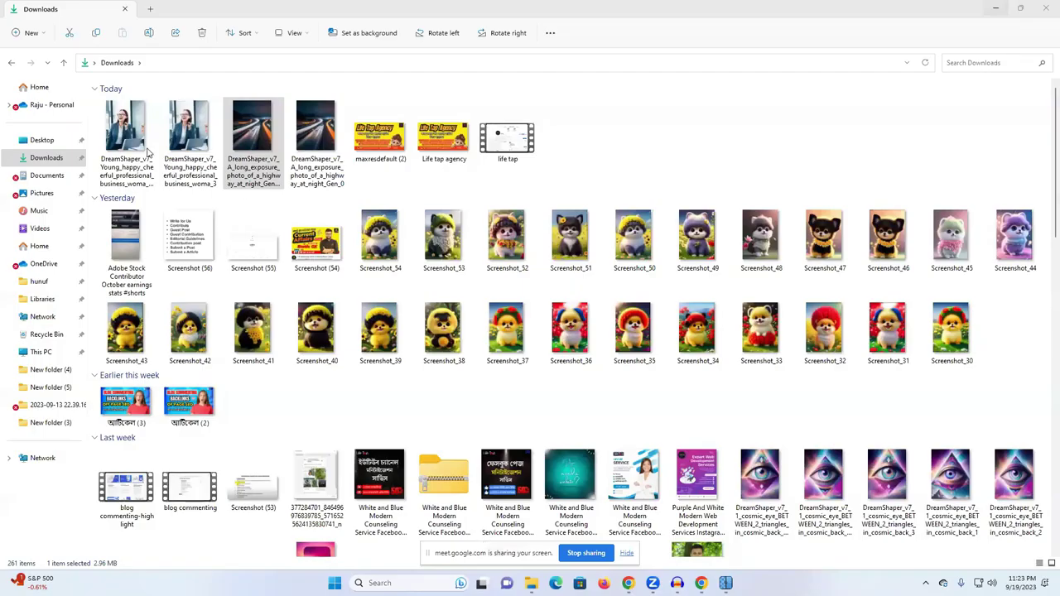
Step: Attempt the upscaled image's file actions, accidentally opening Screenshot_41 in the photo viewer, then close it
{"action": "left_click", "coordinate": [120, 125]}
{"action": "right_click", "coordinate": [135, 154]}
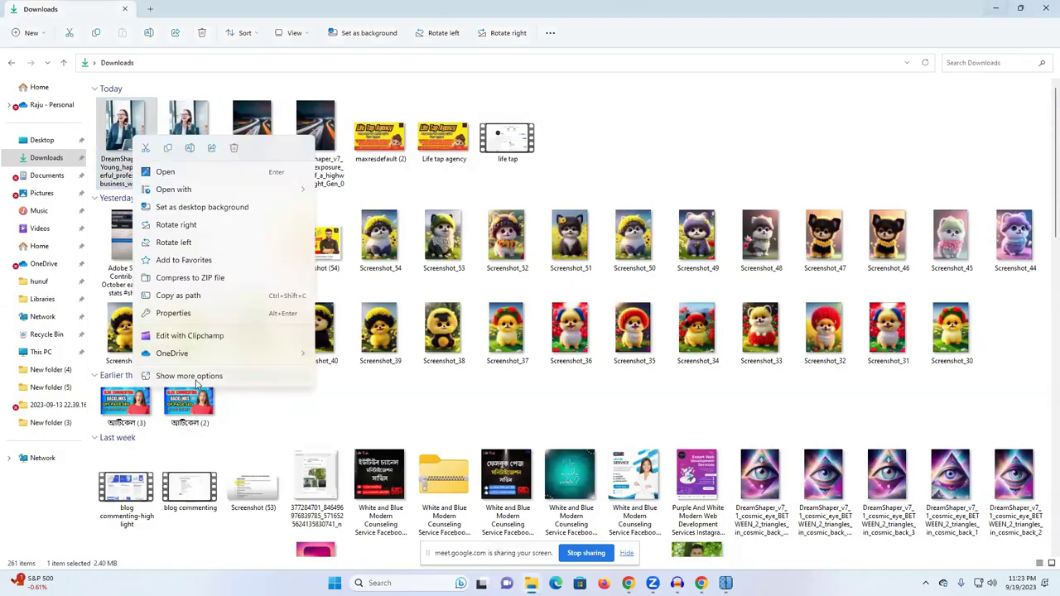
{"action": "left_click", "coordinate": [188, 376]}
{"action": "left_click", "coordinate": [240, 370]}
{"action": "left_click", "coordinate": [239, 369]}
{"action": "double_click", "coordinate": [240, 369]}
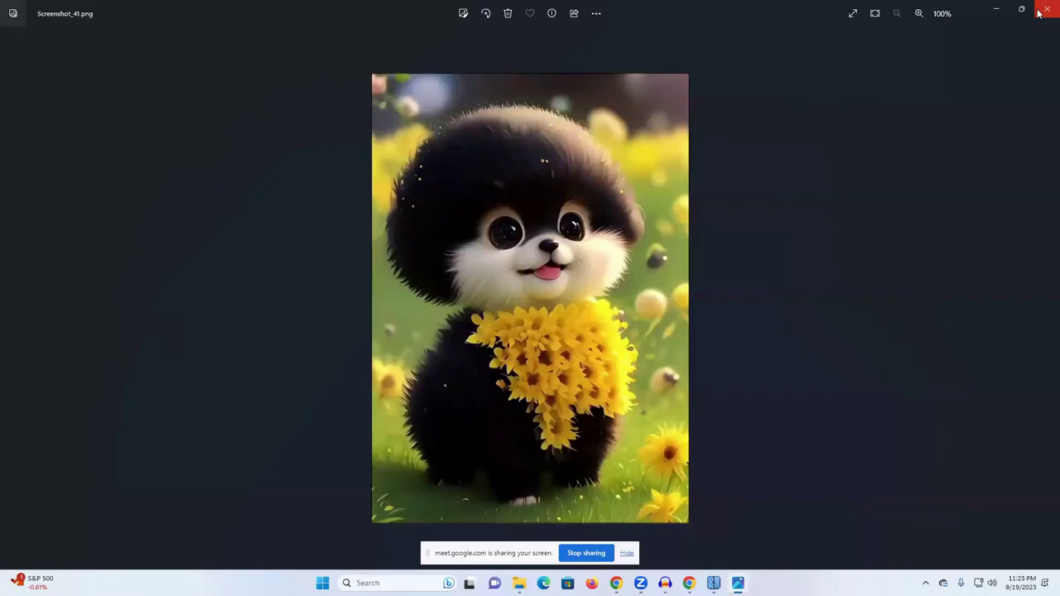
{"action": "left_click", "coordinate": [1039, 12]}
Step: Confirm the upscaled businesswoman JPG is 2.40 MB in its Properties, then open Windows search
{"action": "left_click", "coordinate": [128, 137]}
{"action": "right_click", "coordinate": [130, 137]}
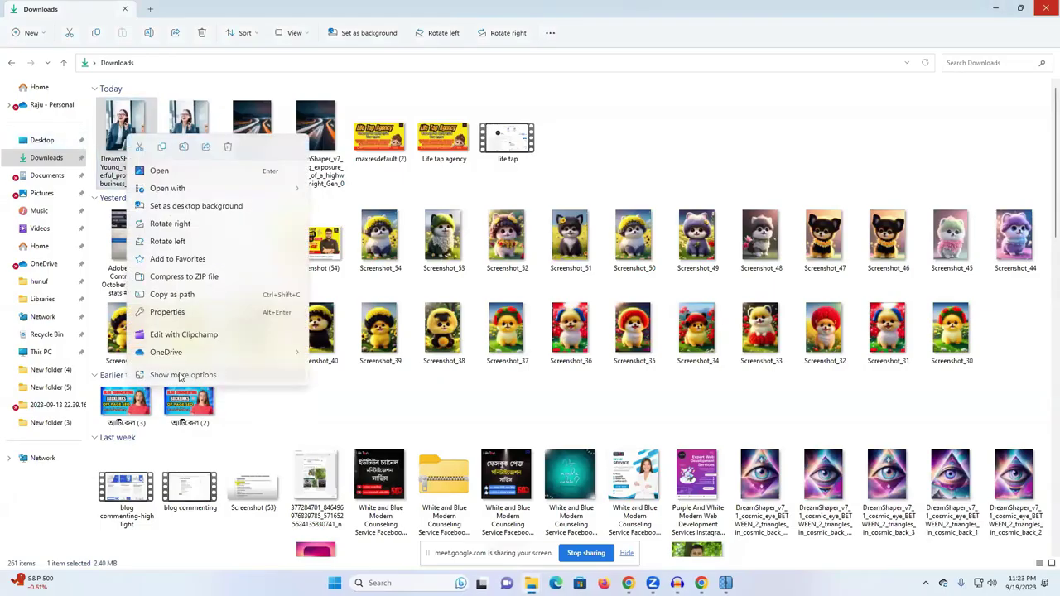
{"action": "left_click", "coordinate": [181, 375]}
{"action": "left_click", "coordinate": [213, 362]}
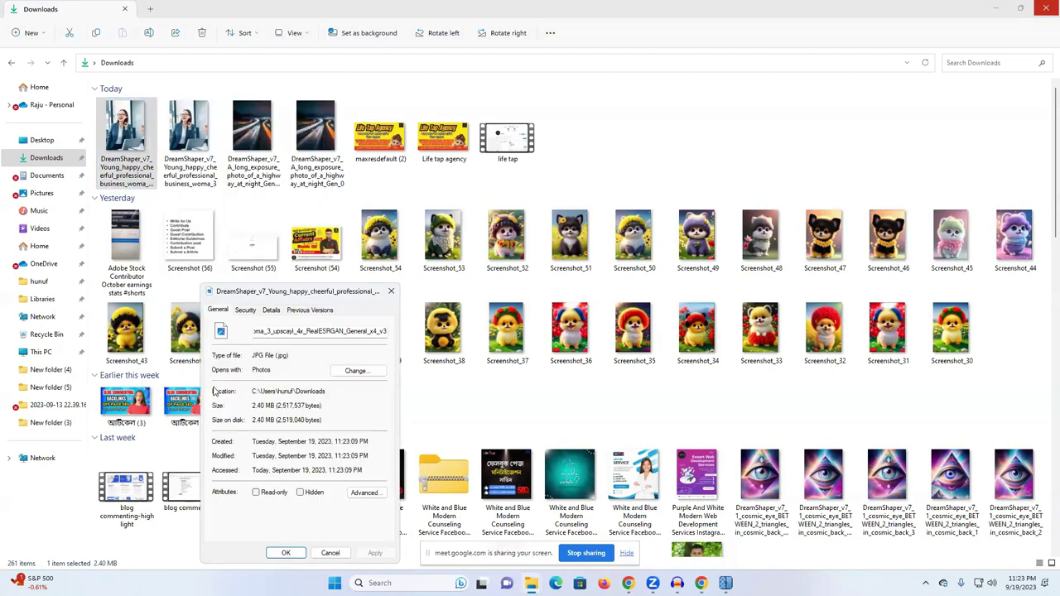
{"action": "left_click", "coordinate": [390, 291]}
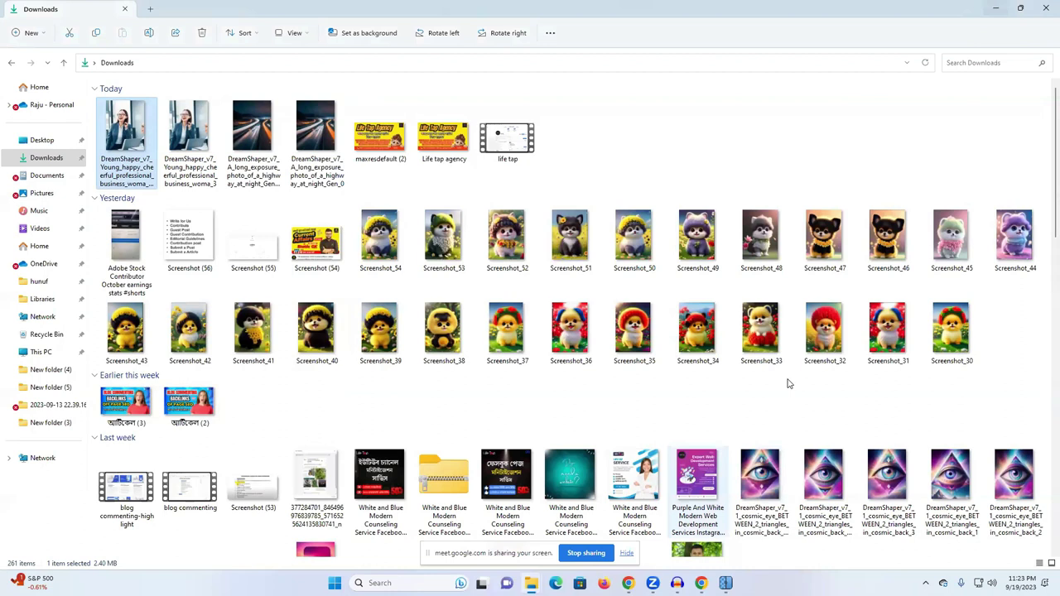
{"action": "left_click", "coordinate": [427, 583]}
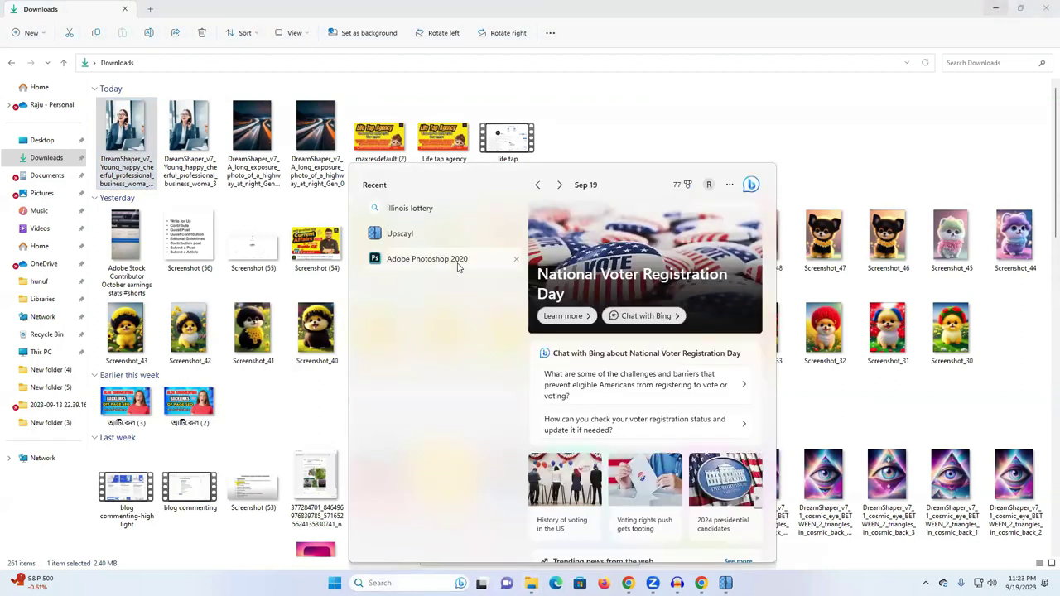
Step: Launch Photoshop 2020 and open the upscaled highway photo by dragging it in
{"action": "left_click", "coordinate": [427, 260]}
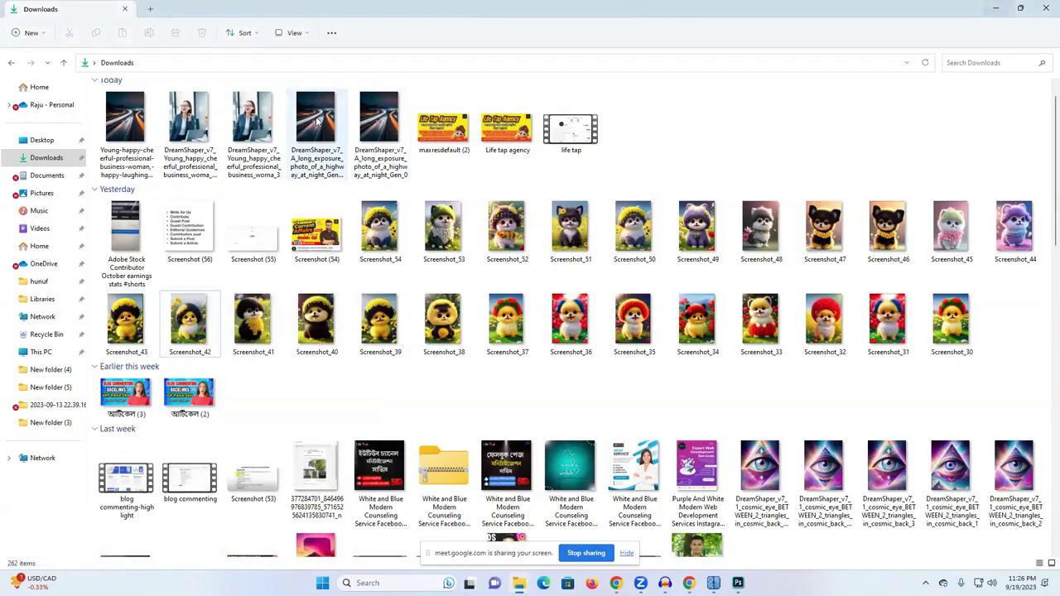
{"action": "left_click", "coordinate": [321, 170]}
{"action": "left_click_drag", "start_coordinate": [321, 169], "coordinate": [400, 251]}
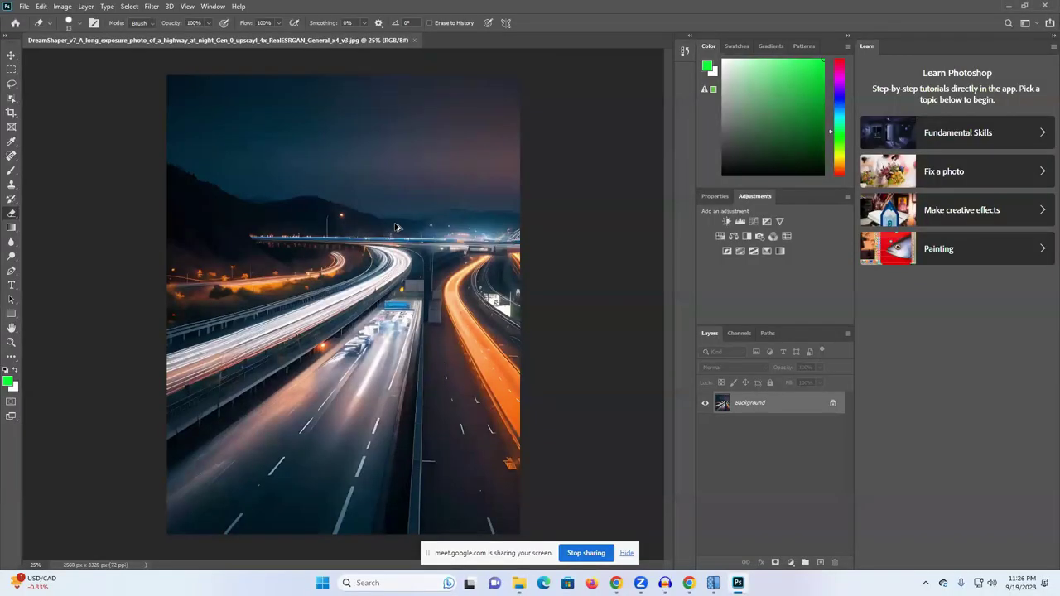
Step: Set the image resolution to 100 ppi, enlarging it to 3556 x 4622 px
{"action": "key", "text": "ctrl+alt+i"}
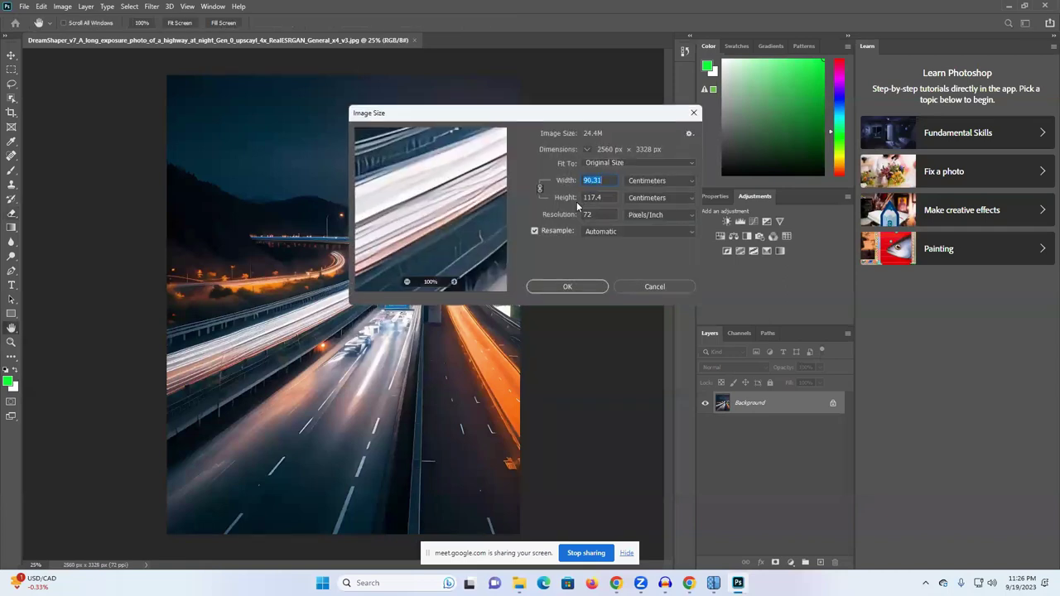
{"action": "double_click", "coordinate": [592, 214]}
{"action": "type", "text": "100"}
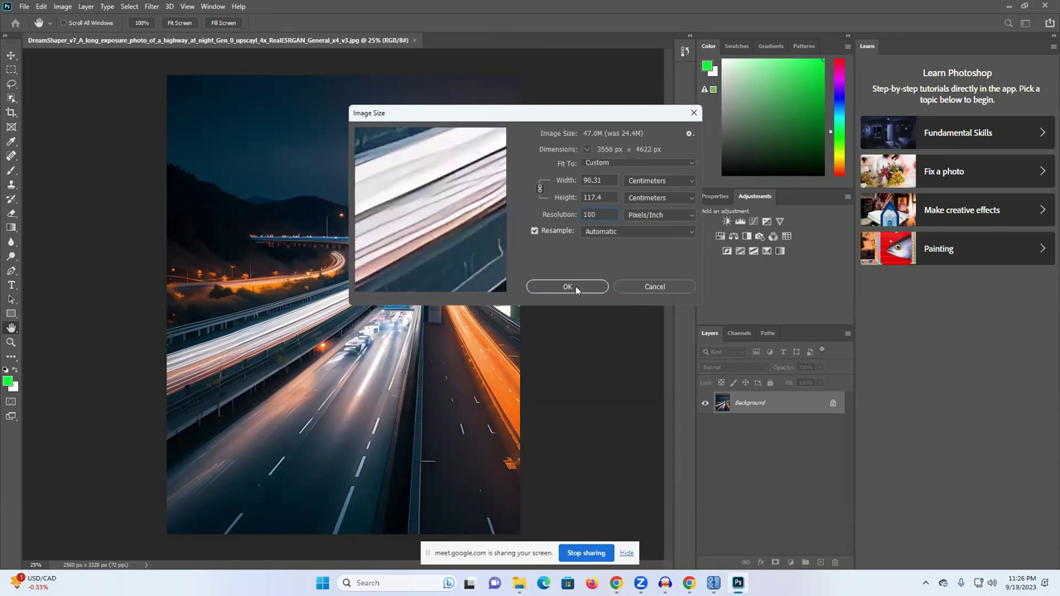
{"action": "left_click", "coordinate": [567, 286]}
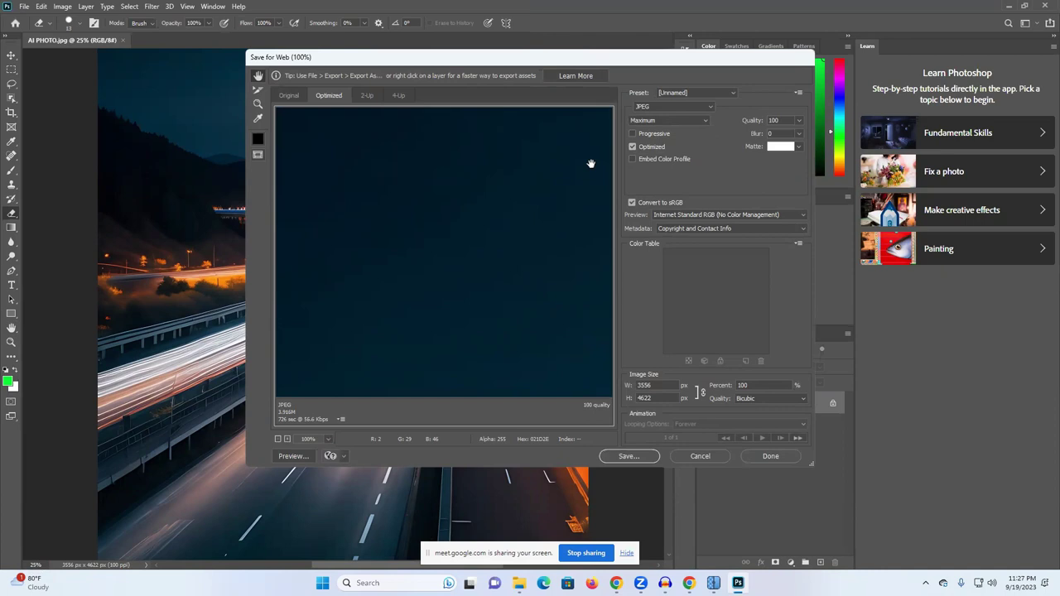
Step: Begin saving the web-optimized JPEG and clear the default file name
{"action": "left_click", "coordinate": [634, 456]}
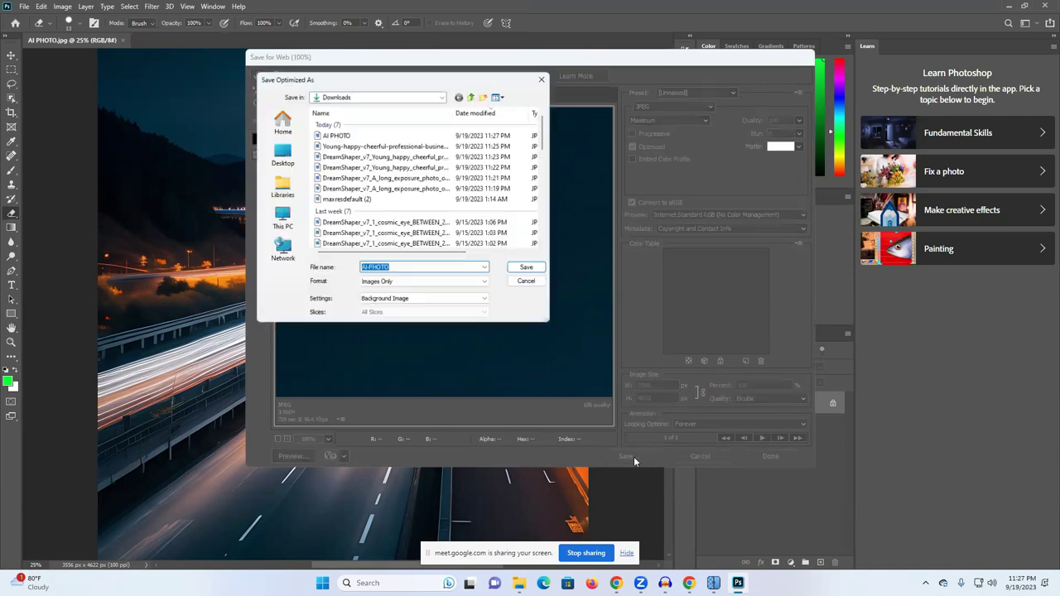
{"action": "left_click", "coordinate": [390, 269]}
{"action": "double_click", "coordinate": [391, 269]}
{"action": "key", "text": "BackSpace"}
{"action": "key", "text": "BackSpace"}
{"action": "key", "text": "BackSpace"}
{"action": "key", "text": "BackSpace"}
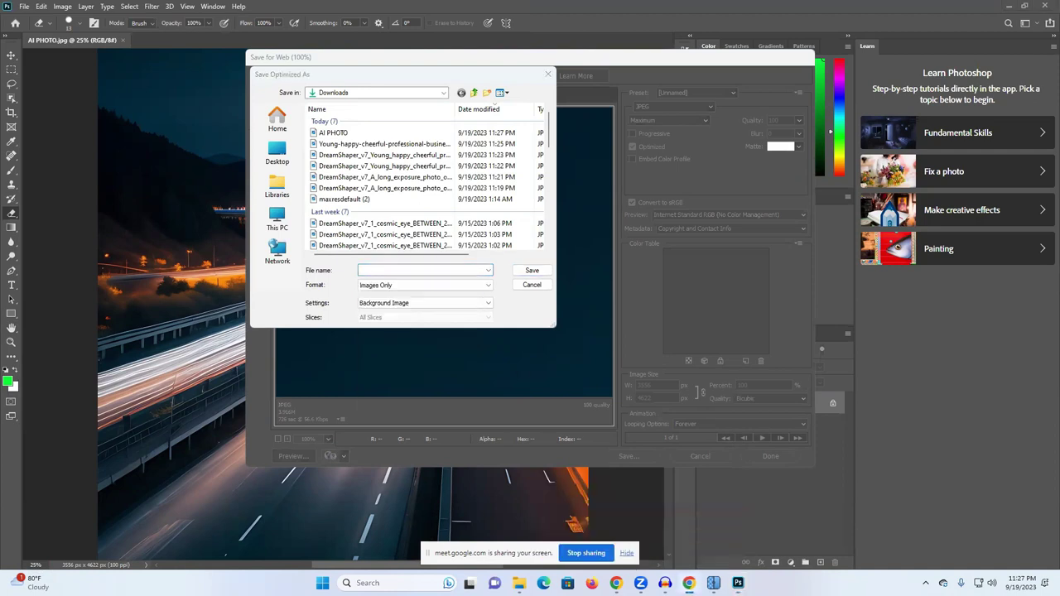
Step: Copy the Adobe Stock title and save as 'A long exposure photo of a highway at night. Generative AI'
{"action": "left_click", "coordinate": [688, 583]}
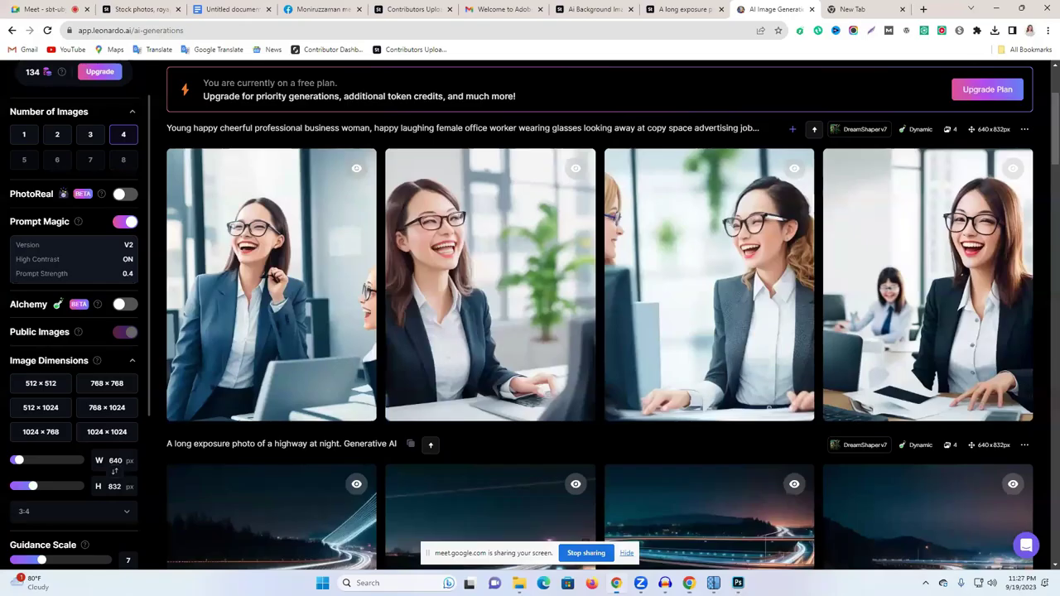
{"action": "left_click", "coordinate": [672, 8]}
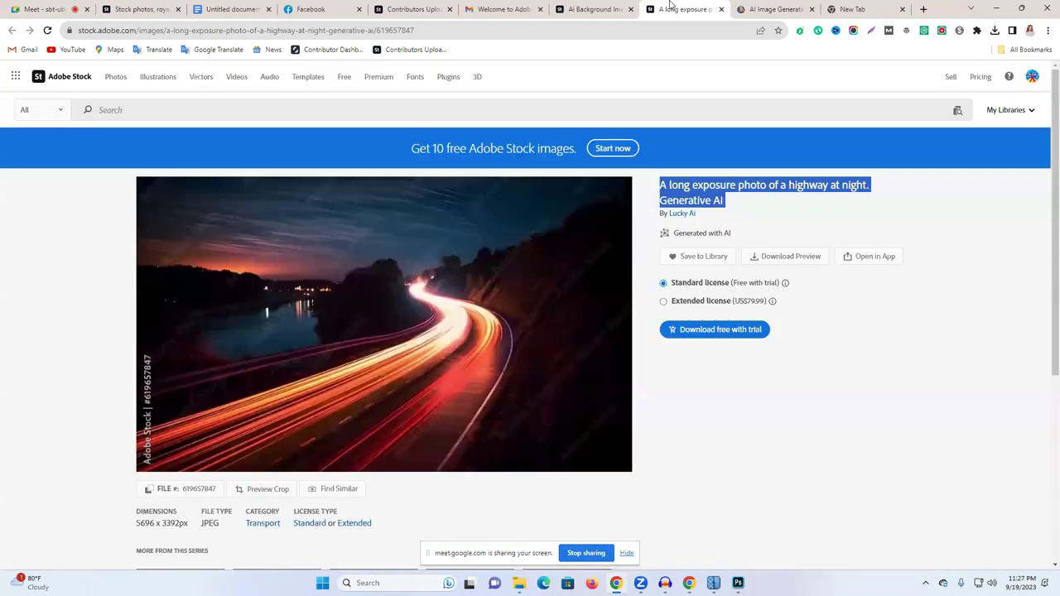
{"action": "right_click", "coordinate": [695, 198]}
{"action": "left_click", "coordinate": [751, 207]}
{"action": "left_click", "coordinate": [686, 571]}
{"action": "key", "text": "ctrl+v"}
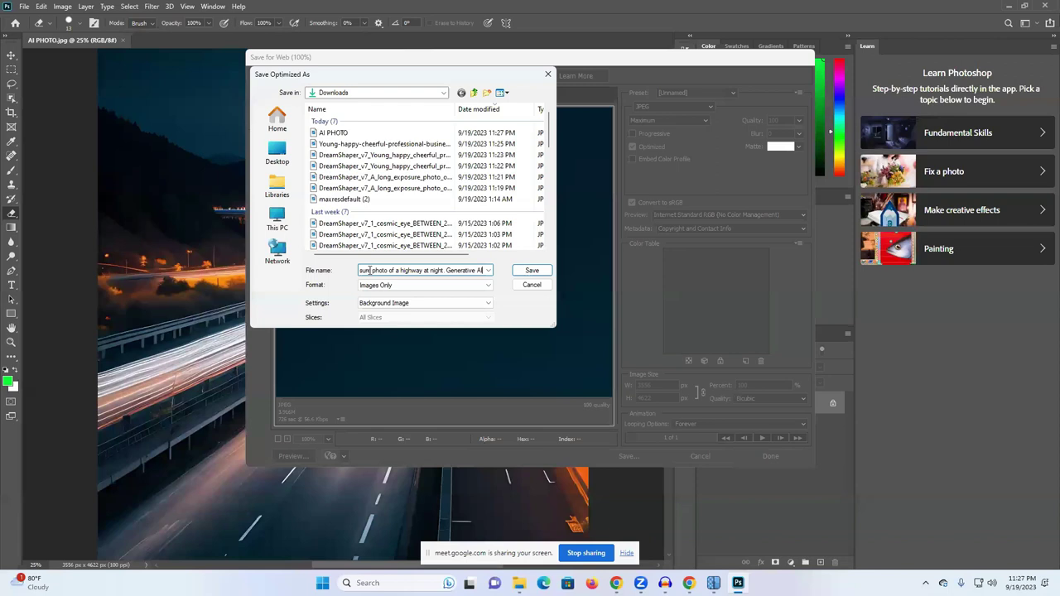
{"action": "left_click", "coordinate": [531, 269]}
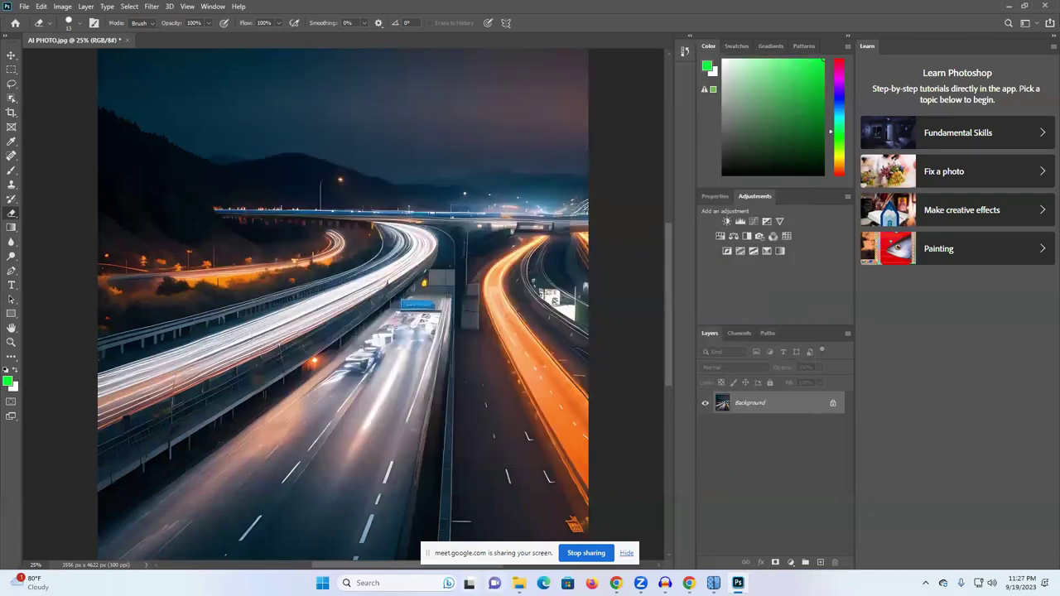
Step: Verify the exported Generative-AI highway JPEG in Downloads is 3.91 MB, then switch back to Photoshop
{"action": "mouse_move", "coordinate": [518, 583]}
{"action": "left_click", "coordinate": [479, 546]}
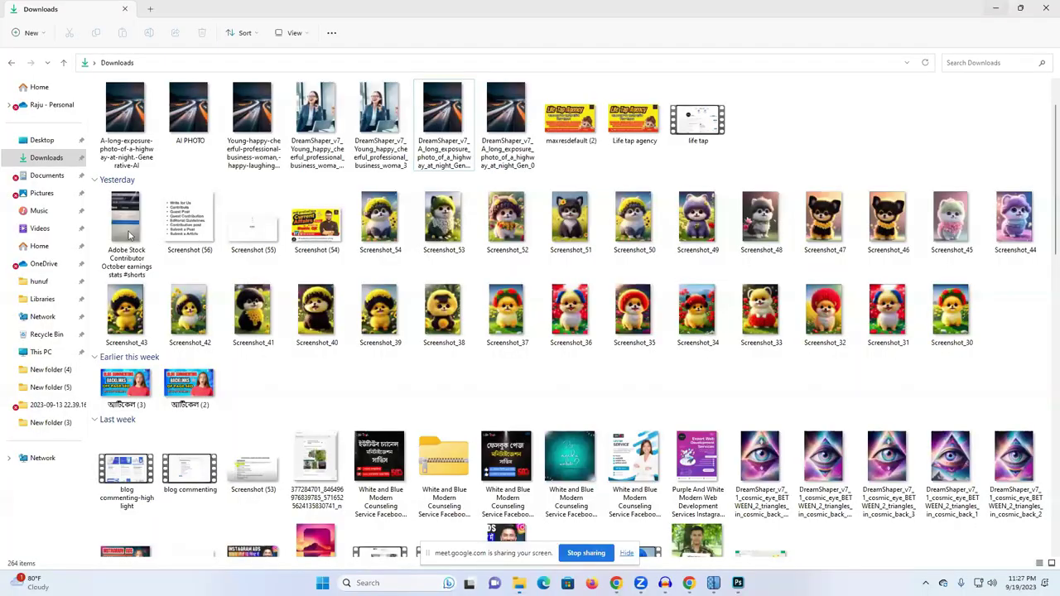
{"action": "left_click", "coordinate": [127, 133]}
{"action": "right_click", "coordinate": [127, 132]}
{"action": "left_click", "coordinate": [188, 369]}
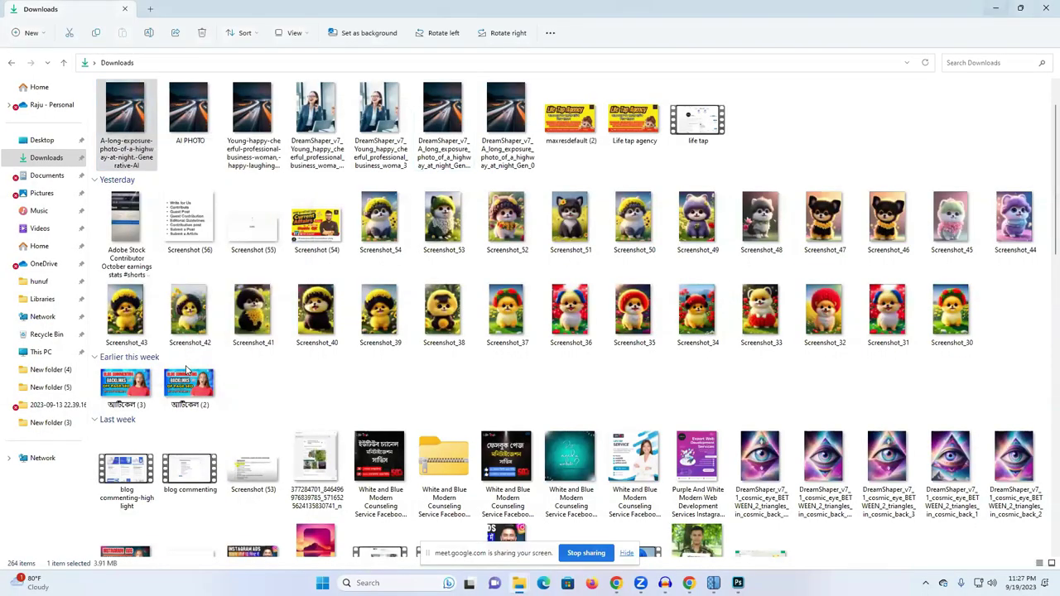
{"action": "left_click", "coordinate": [218, 357]}
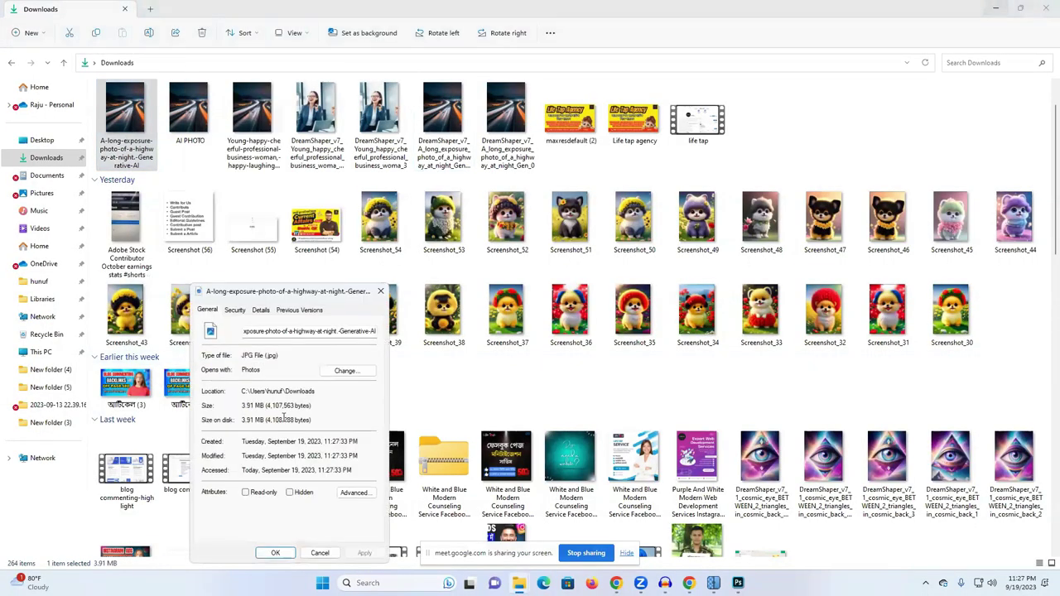
{"action": "left_click_drag", "start_coordinate": [257, 406], "coordinate": [209, 411]}
{"action": "left_click", "coordinate": [246, 422]}
{"action": "left_click", "coordinate": [380, 290]}
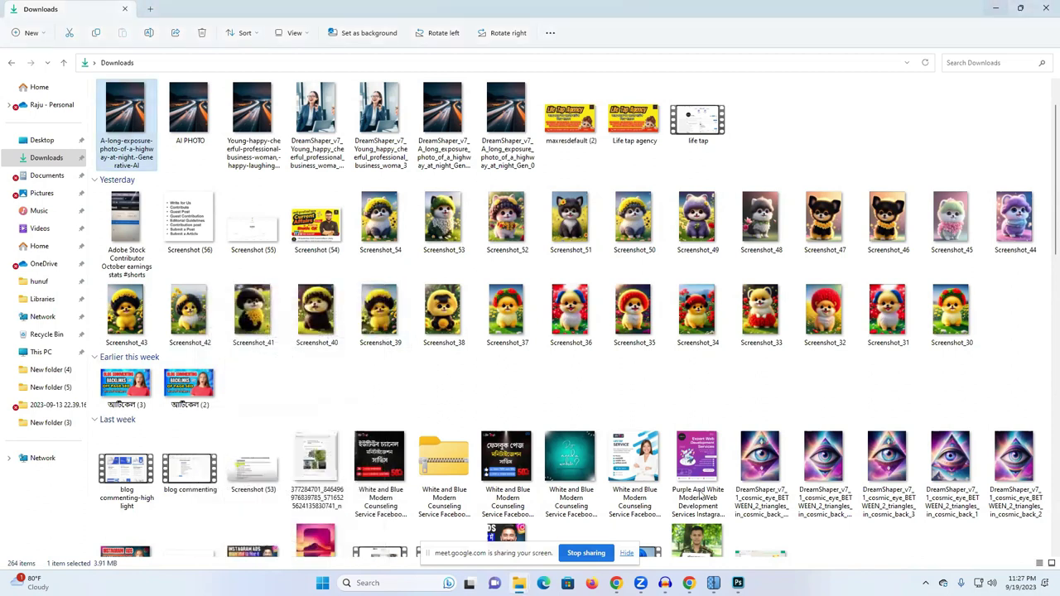
{"action": "key", "text": "alt+Tab"}
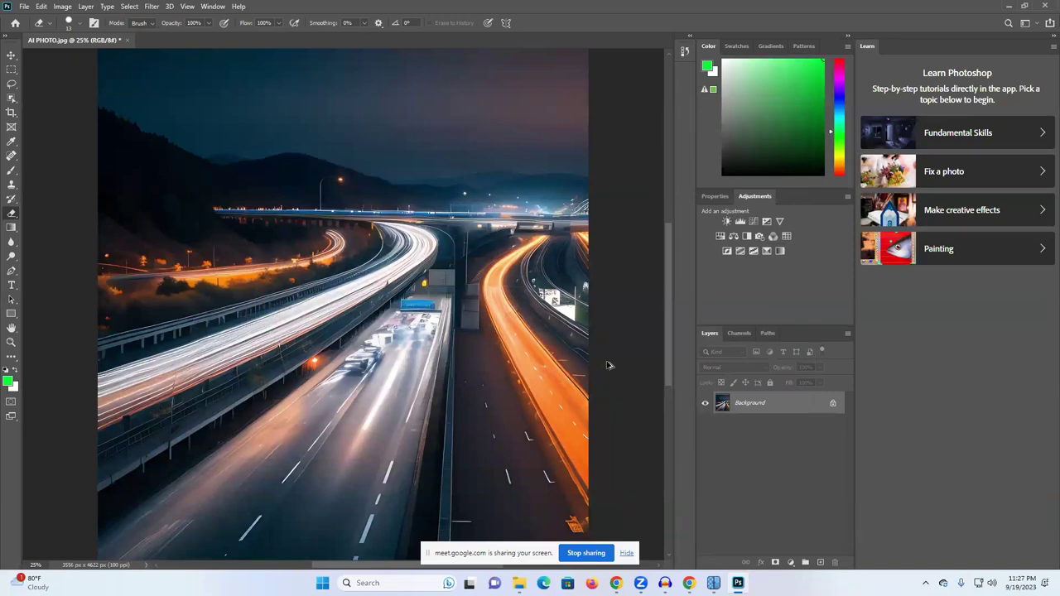
Step: Raise the highway image's resolution to 130 pixels/inch, making it 4623 × 6009 px
{"action": "key", "text": "ctrl+alt+i"}
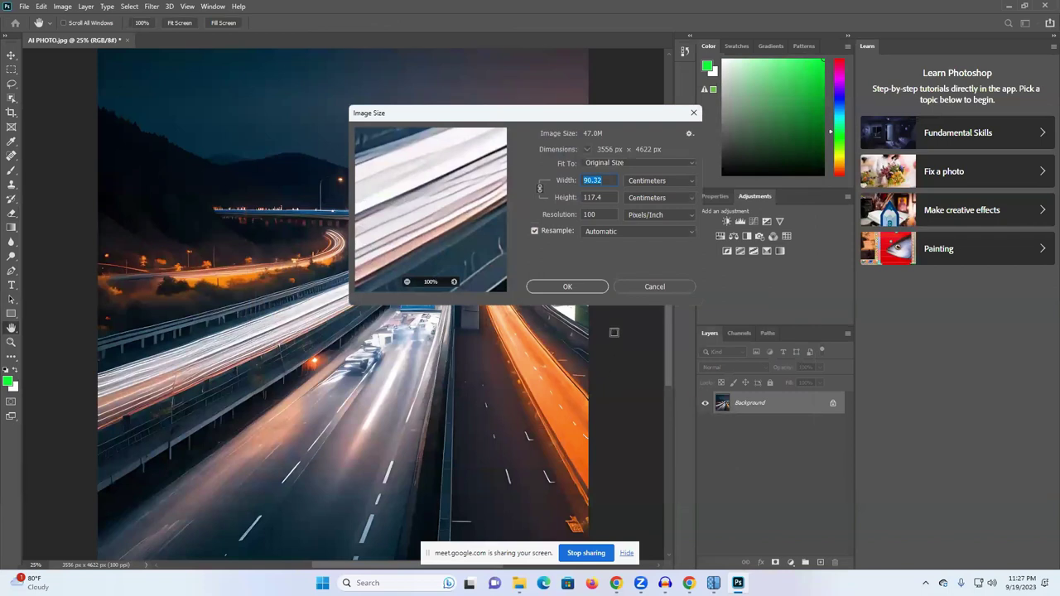
{"action": "left_click", "coordinate": [588, 214]}
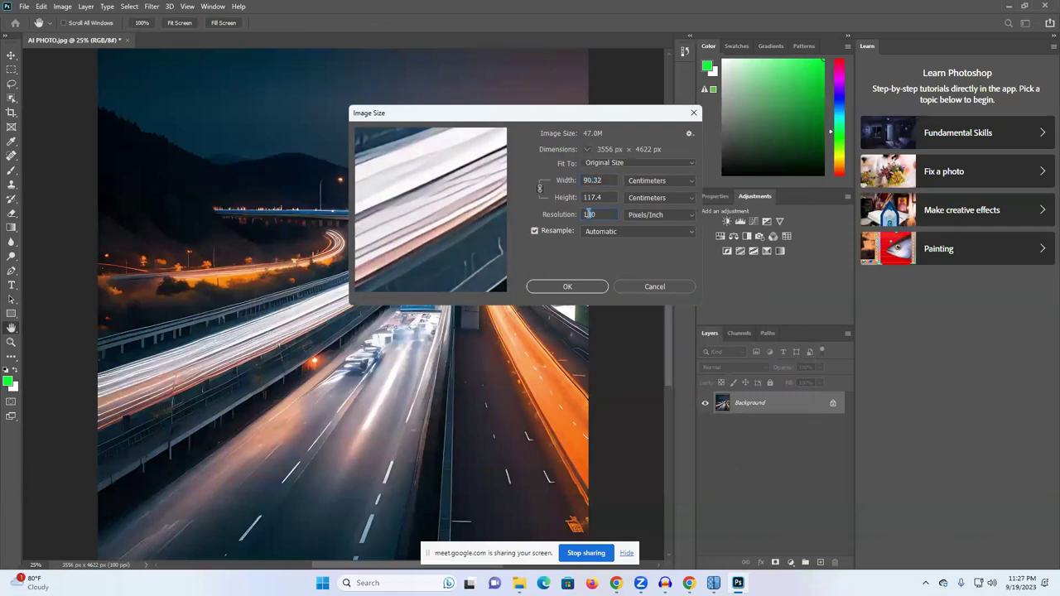
{"action": "type", "text": "3"}
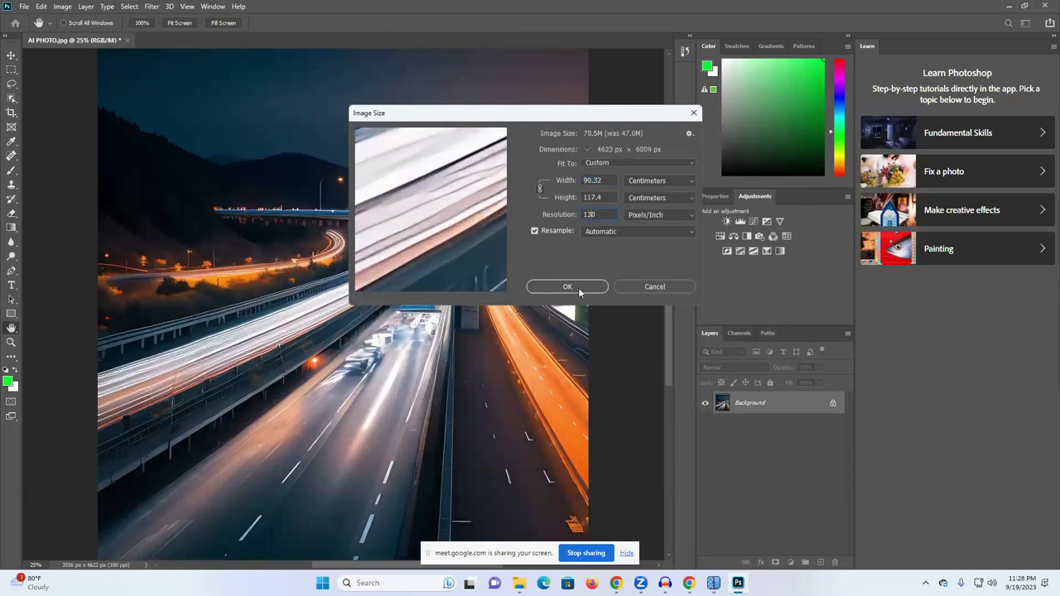
{"action": "left_click", "coordinate": [580, 290]}
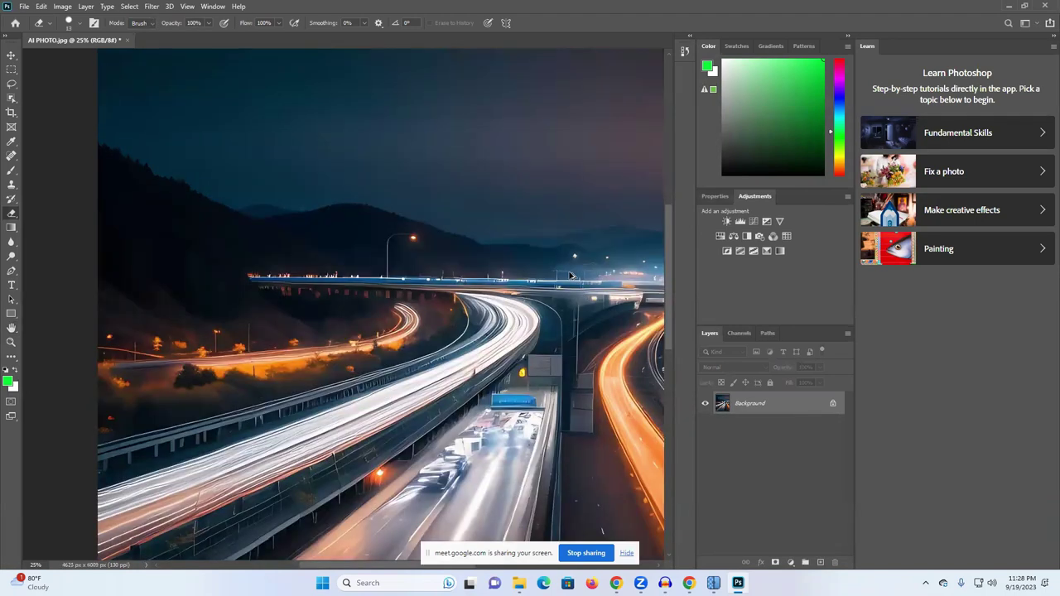
Step: Export it via Save for Web as a JPEG named with the stock title in Downloads
{"action": "key", "text": "ctrl+alt+shift+s"}
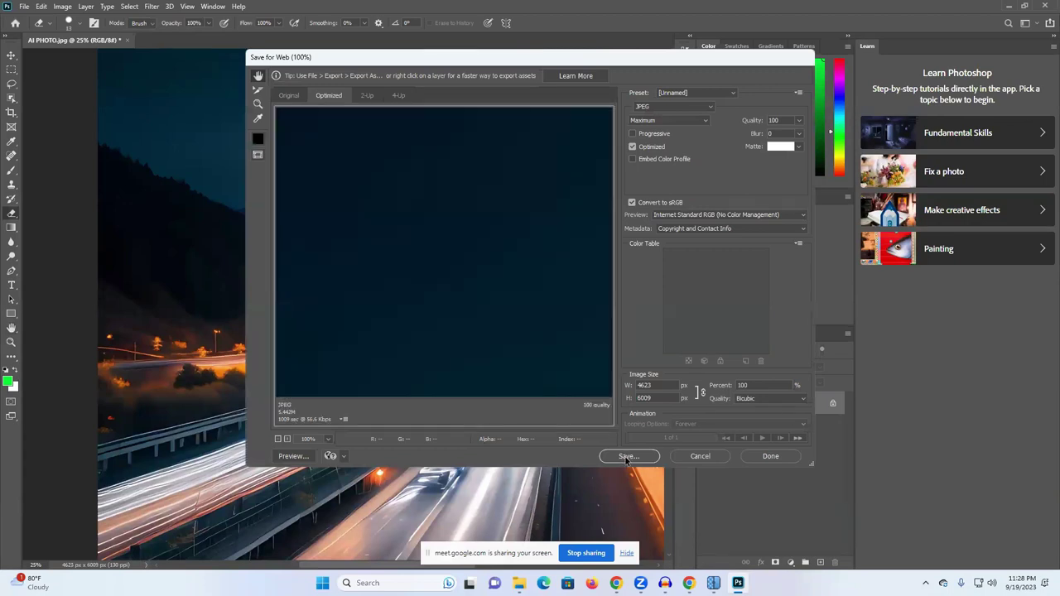
{"action": "left_click", "coordinate": [628, 456]}
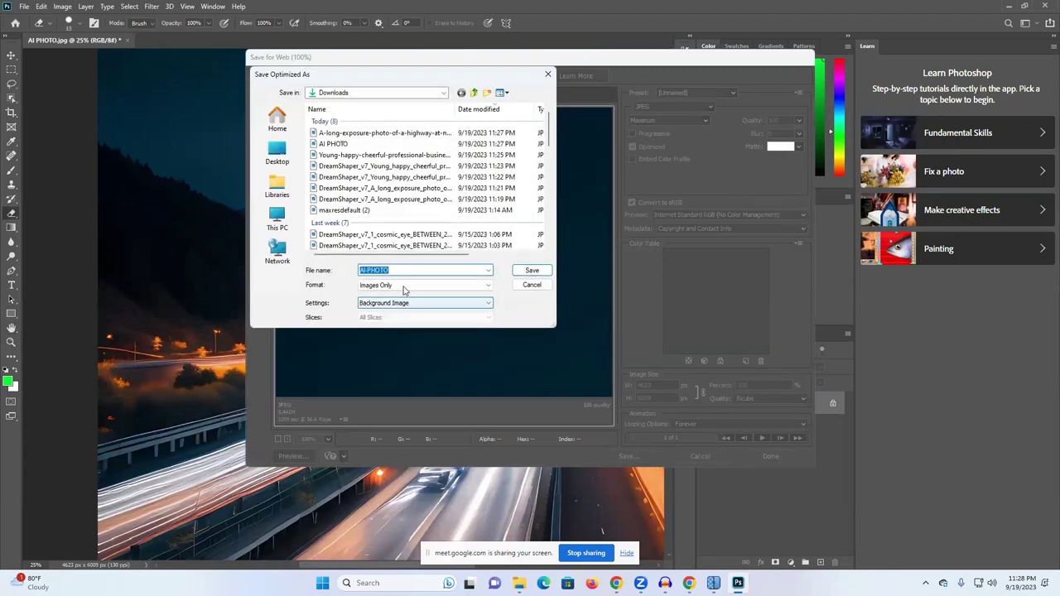
{"action": "key", "text": "ctrl+v"}
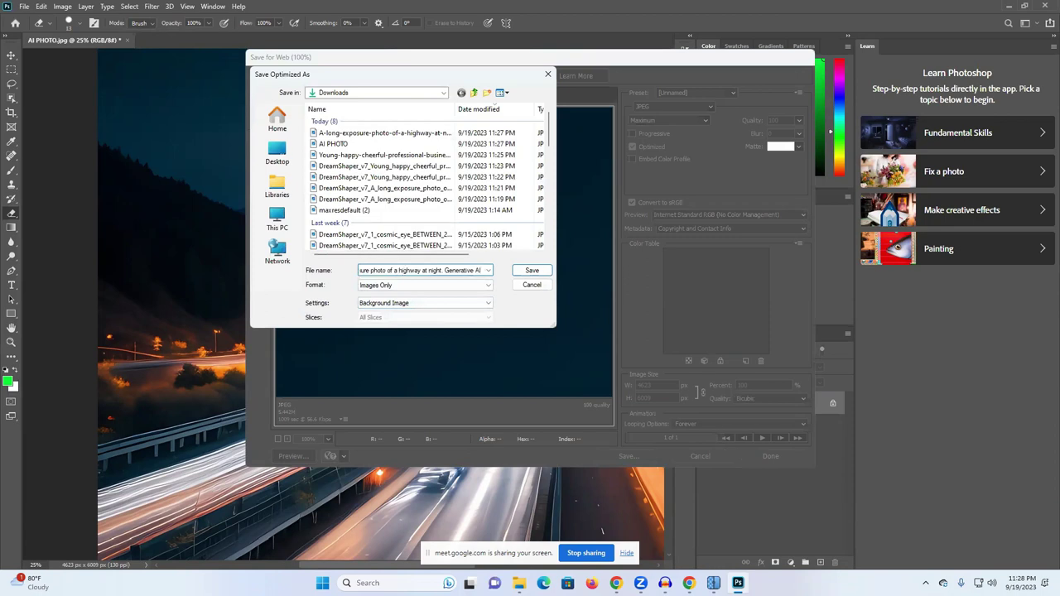
{"action": "left_click", "coordinate": [531, 270]}
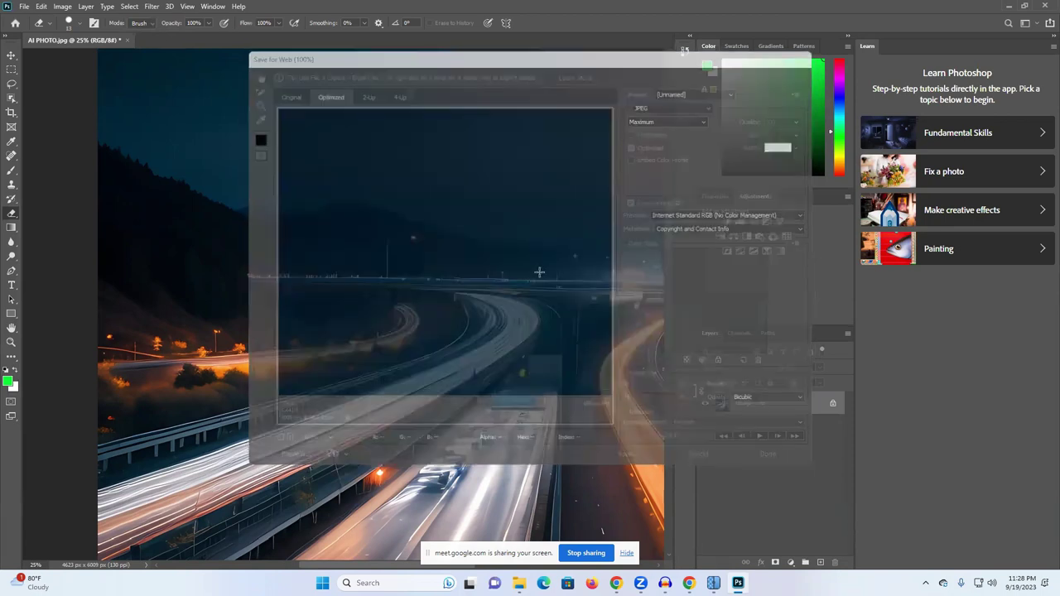
Step: Check the new highway file's properties in Downloads to confirm its 5.44 MB size
{"action": "mouse_move", "coordinate": [518, 582]}
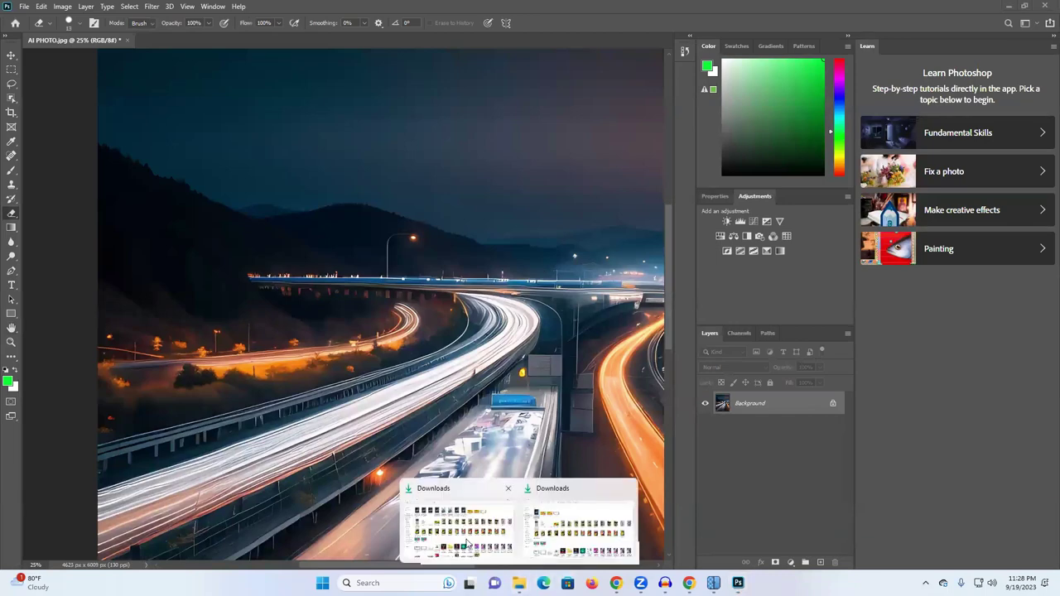
{"action": "left_click", "coordinate": [469, 542]}
{"action": "right_click", "coordinate": [144, 146]}
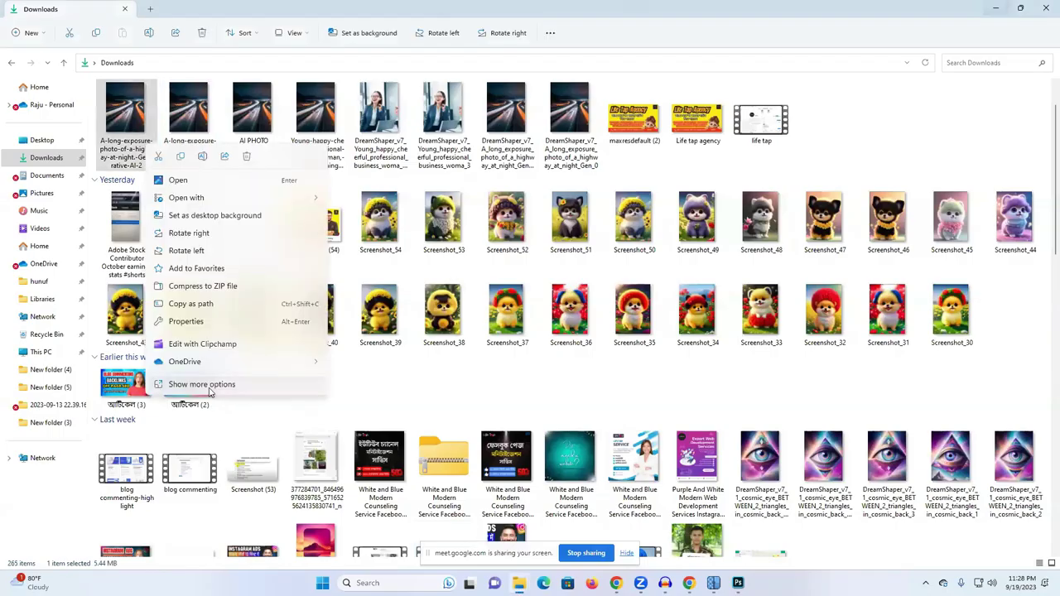
{"action": "left_click", "coordinate": [210, 389]}
{"action": "left_click", "coordinate": [245, 378]}
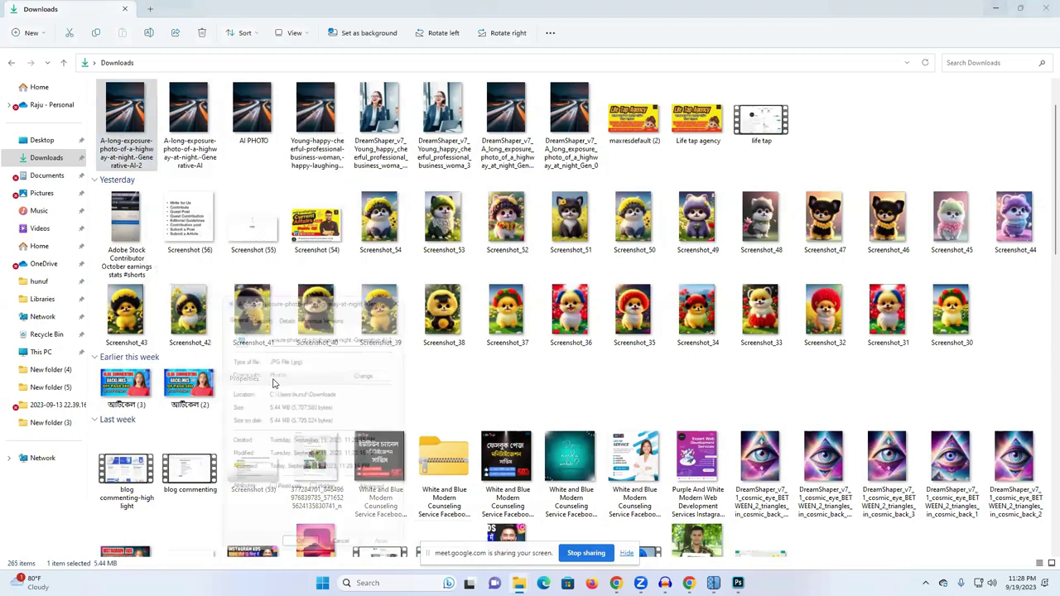
{"action": "left_click_drag", "start_coordinate": [277, 406], "coordinate": [265, 405]}
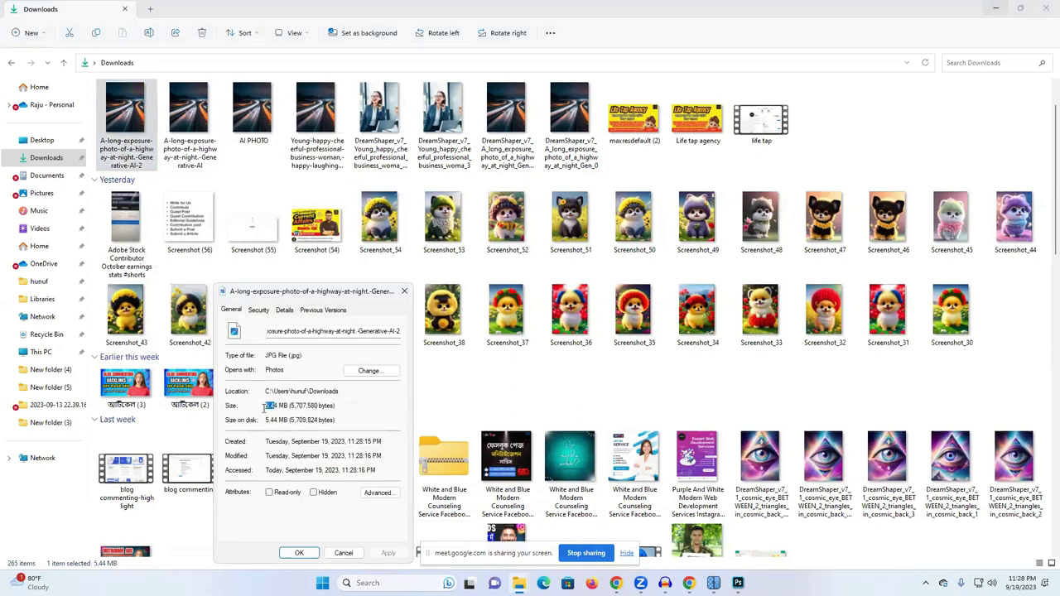
{"action": "left_click", "coordinate": [404, 291]}
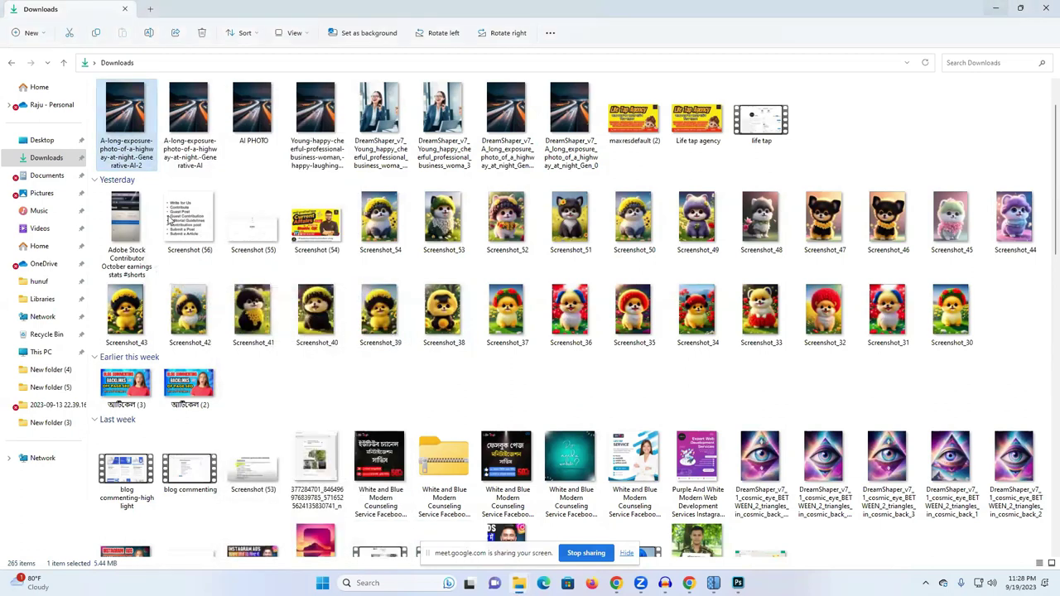
Step: Delete the older highway copy, the AI PHOTO image and the business-woman images
{"action": "left_click", "coordinate": [187, 157]}
{"action": "left_click", "coordinate": [201, 34]}
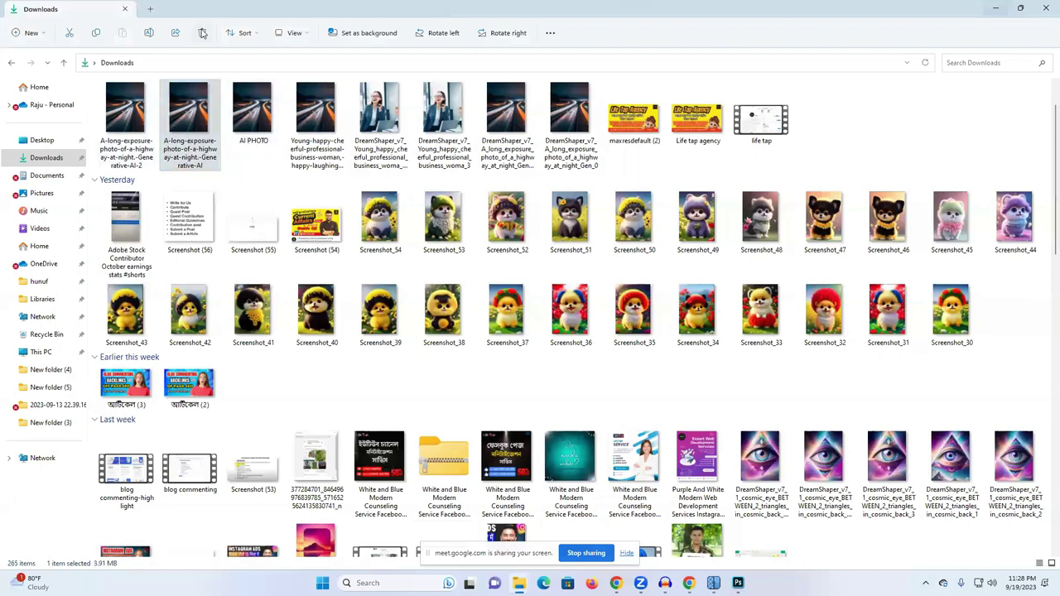
{"action": "left_click", "coordinate": [201, 34]}
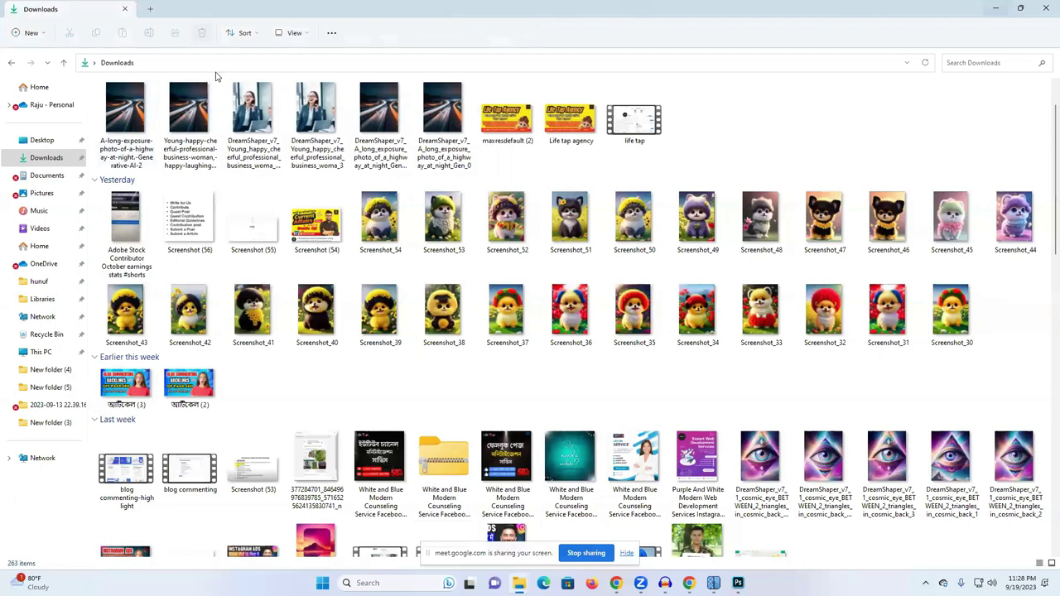
{"action": "left_click", "coordinate": [190, 124]}
{"action": "left_click", "coordinate": [202, 34]}
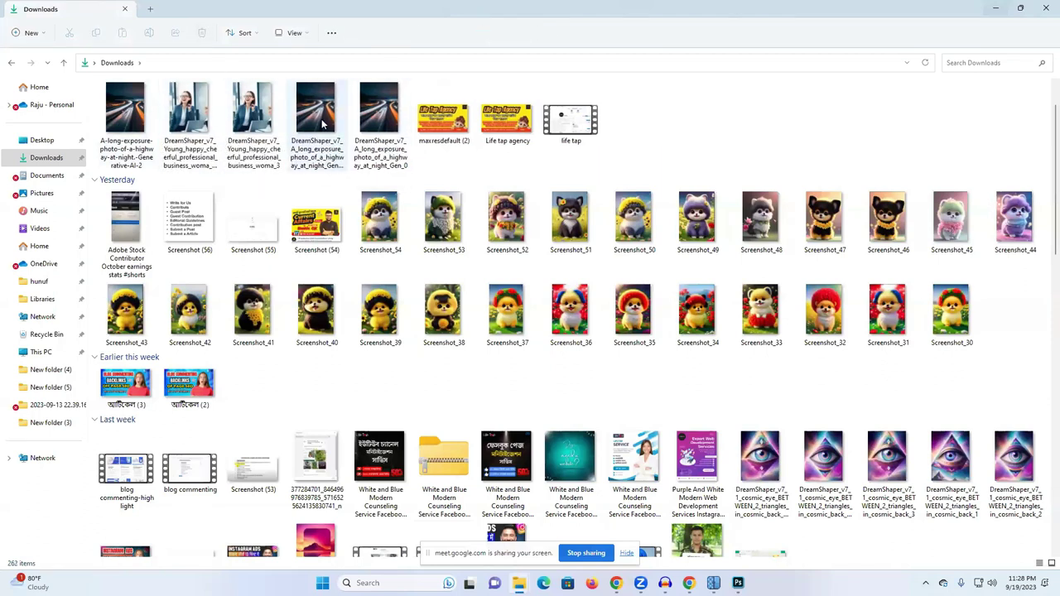
{"action": "left_click_drag", "start_coordinate": [323, 124], "coordinate": [242, 144]}
{"action": "left_click", "coordinate": [201, 33]}
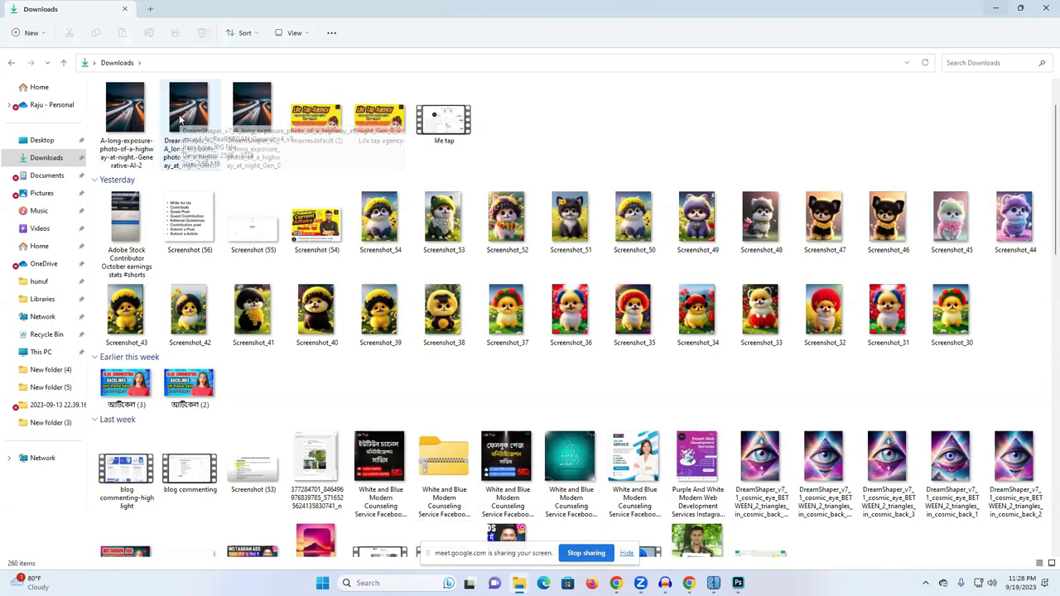
{"action": "double_click", "coordinate": [181, 120]}
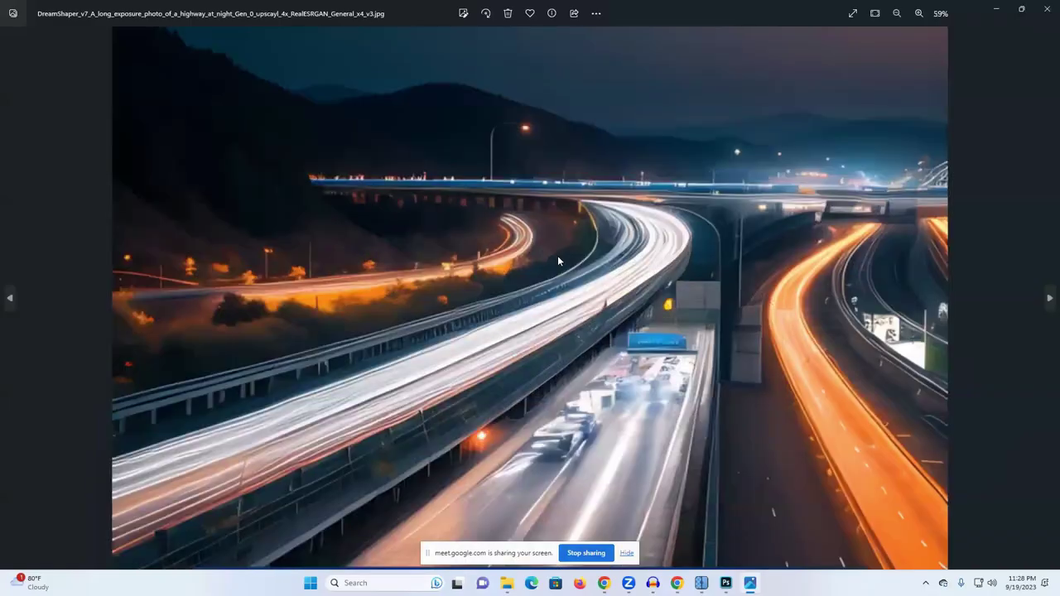
{"action": "scroll", "coordinate": [557, 258], "scroll_direction": "down", "scroll_amount": 1}
{"action": "scroll", "coordinate": [536, 294], "scroll_direction": "up", "scroll_amount": 4}
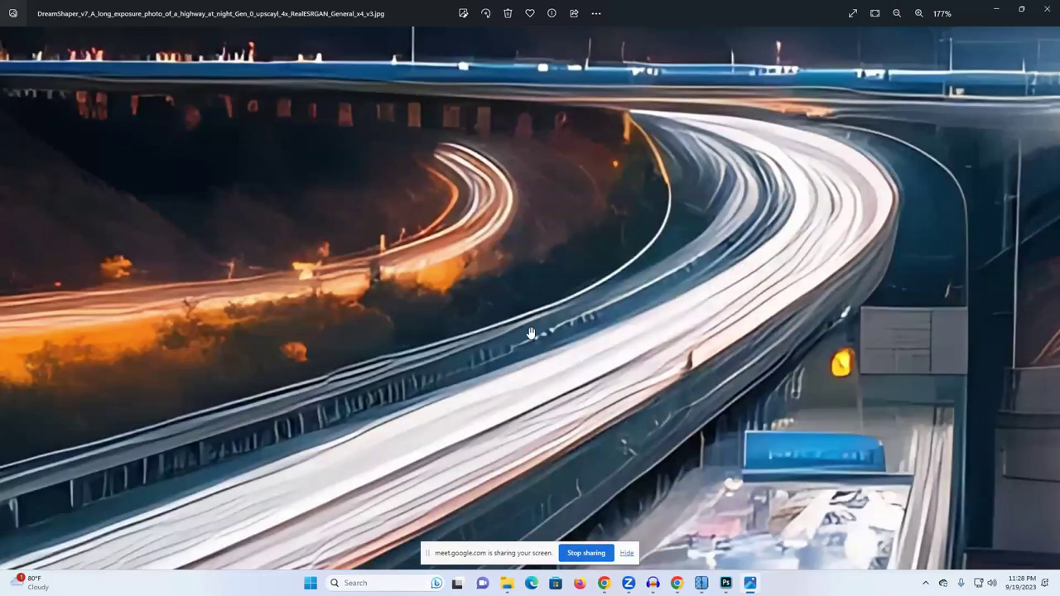
{"action": "scroll", "coordinate": [523, 375], "scroll_direction": "up", "scroll_amount": 3}
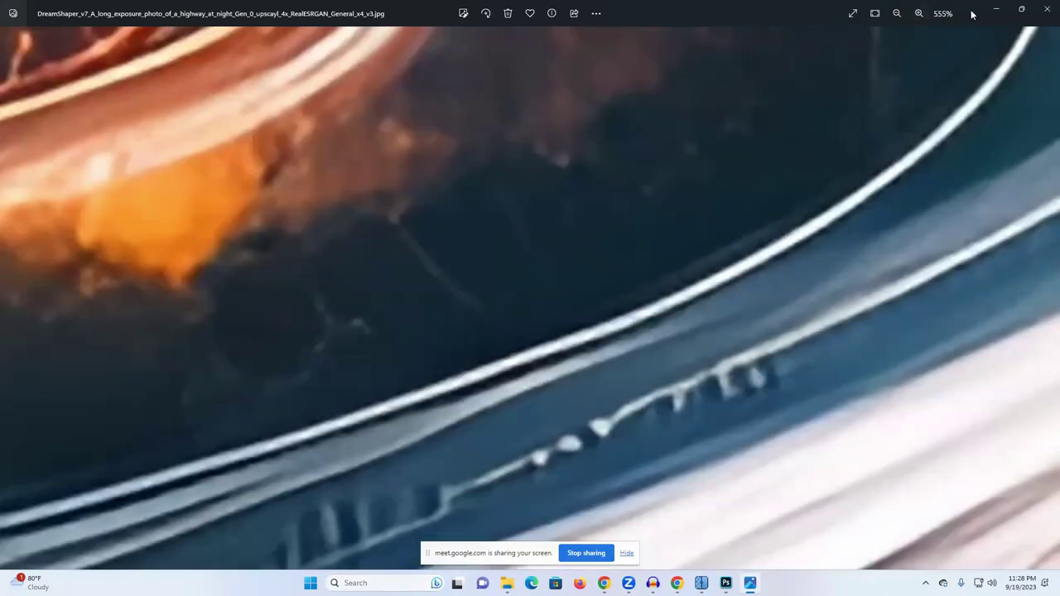
{"action": "left_click", "coordinate": [996, 8]}
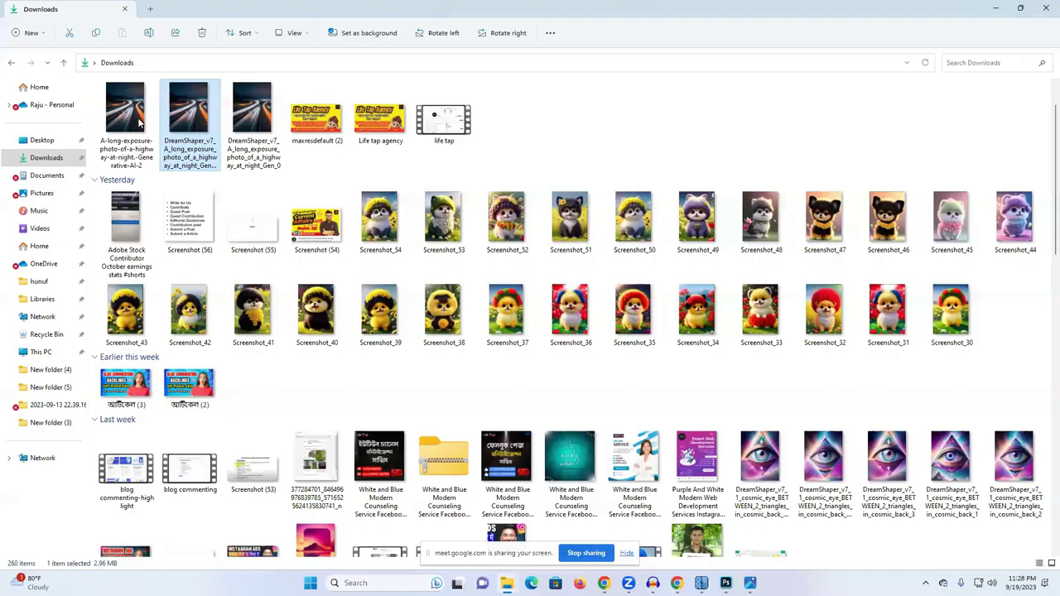
{"action": "scroll", "coordinate": [489, 339], "scroll_direction": "up", "scroll_amount": 2}
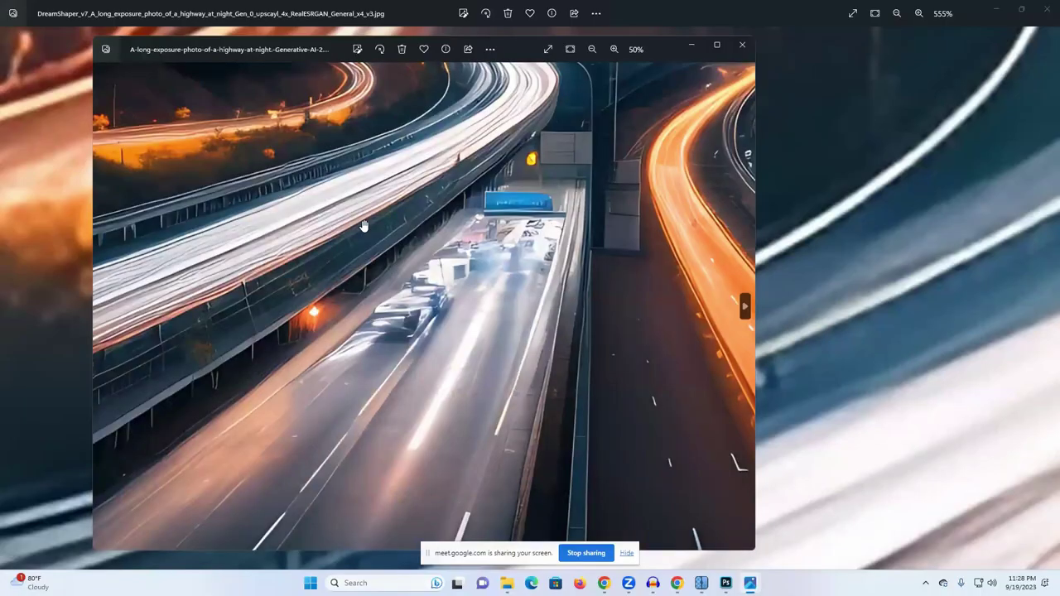
{"action": "left_click", "coordinate": [716, 45]}
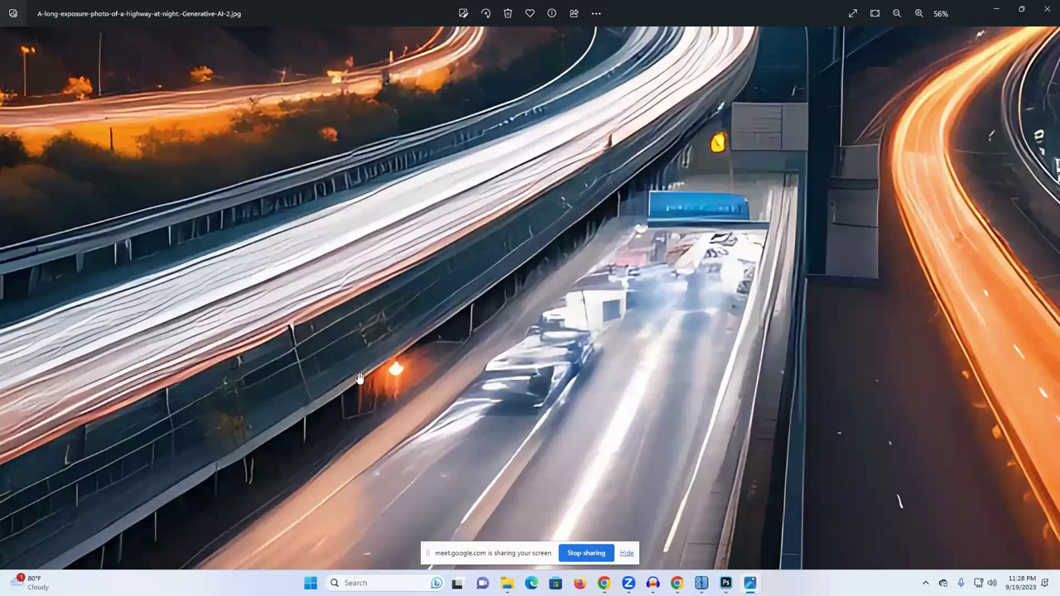
{"action": "scroll", "coordinate": [364, 385], "scroll_direction": "up", "scroll_amount": 2}
{"action": "scroll", "coordinate": [435, 414], "scroll_direction": "up", "scroll_amount": 2}
{"action": "scroll", "coordinate": [435, 414], "scroll_direction": "up", "scroll_amount": 3}
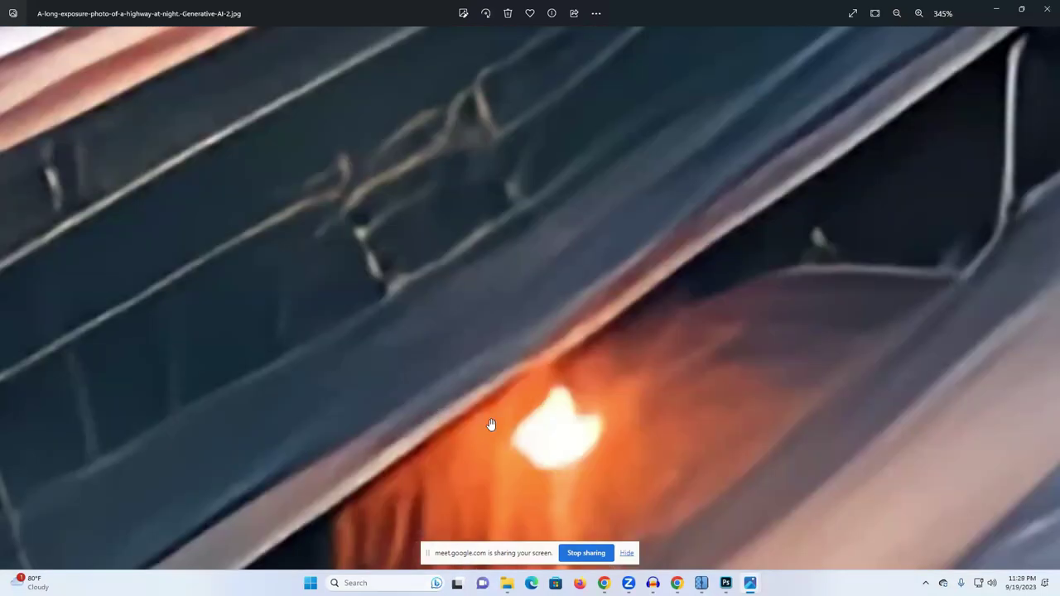
{"action": "scroll", "coordinate": [475, 399], "scroll_direction": "up", "scroll_amount": 2}
{"action": "scroll", "coordinate": [476, 398], "scroll_direction": "up", "scroll_amount": 5}
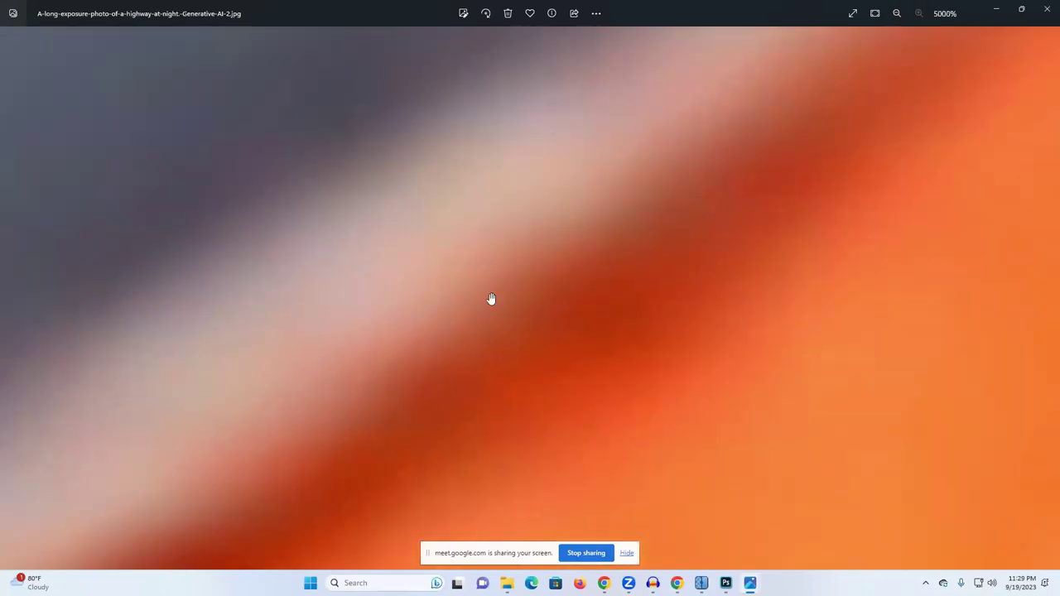
{"action": "left_click", "coordinate": [1046, 9]}
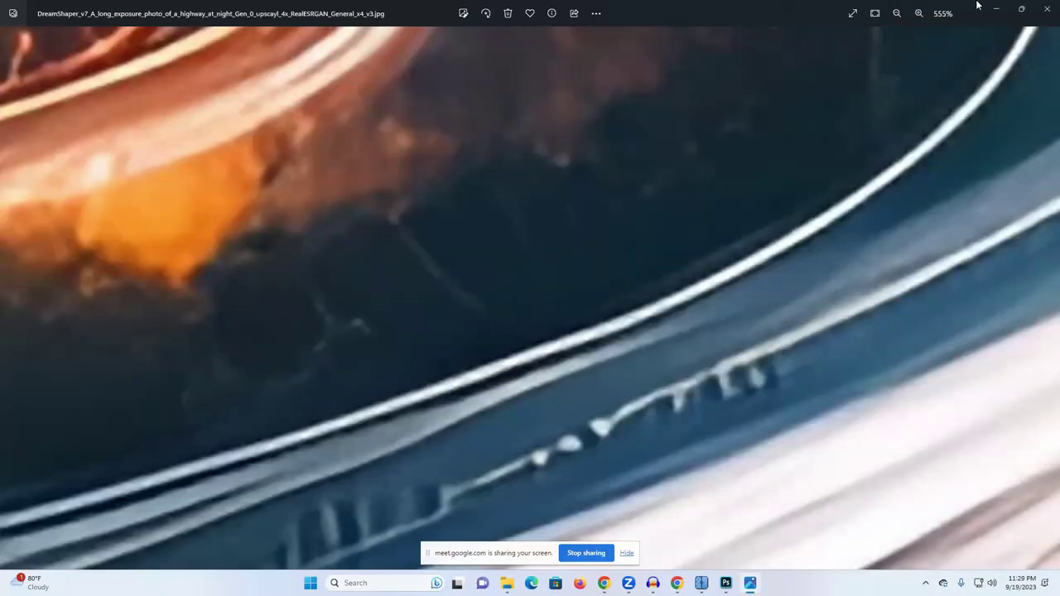
{"action": "left_click", "coordinate": [1045, 8]}
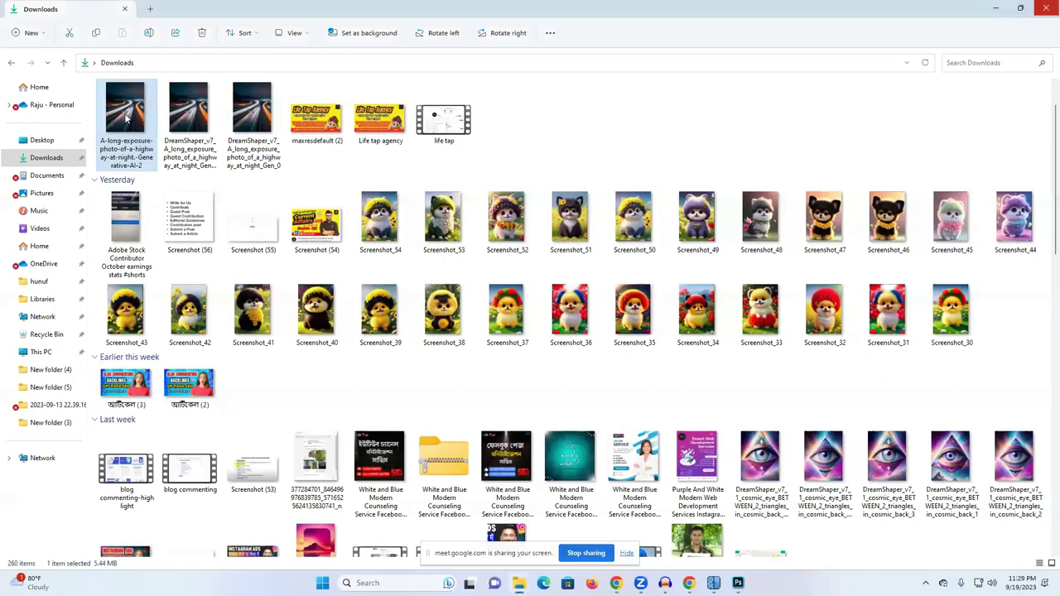
Step: Drag the new AI-2 highway JPEG from File Explorer onto the Adobe Stock Uploads page
{"action": "left_click_drag", "start_coordinate": [128, 123], "coordinate": [473, 322]}
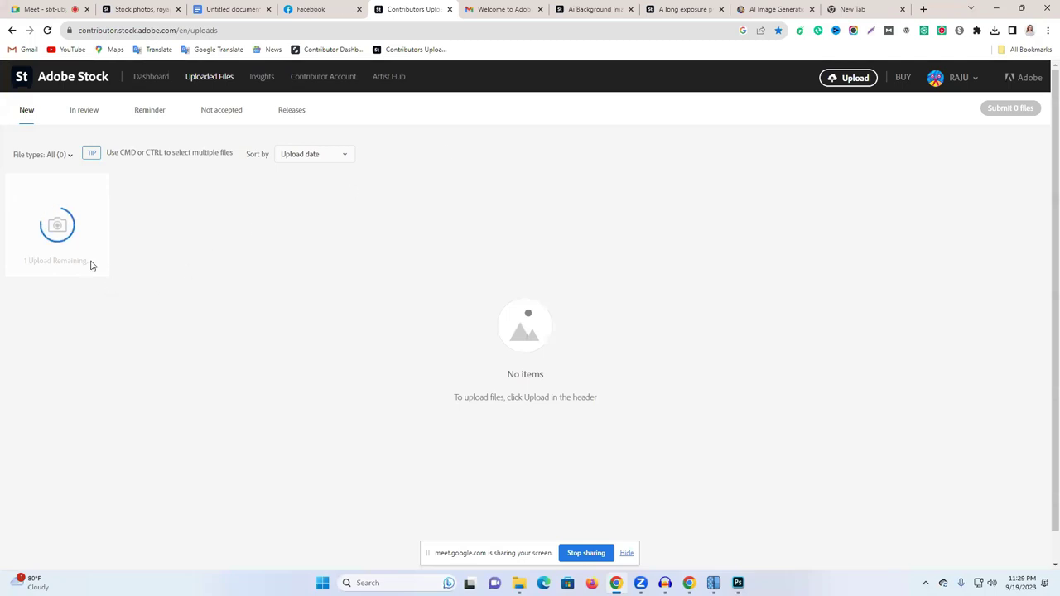
Step: Start a new four-image generation in the Leonardo AI image generator
{"action": "left_click", "coordinate": [774, 9]}
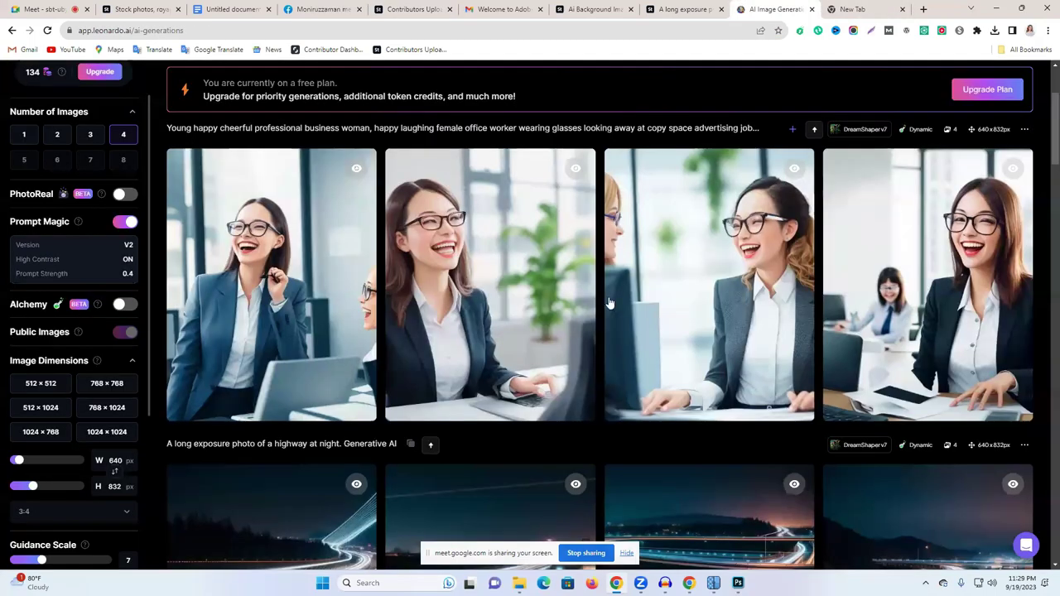
{"action": "scroll", "coordinate": [583, 250], "scroll_direction": "up", "scroll_amount": 2}
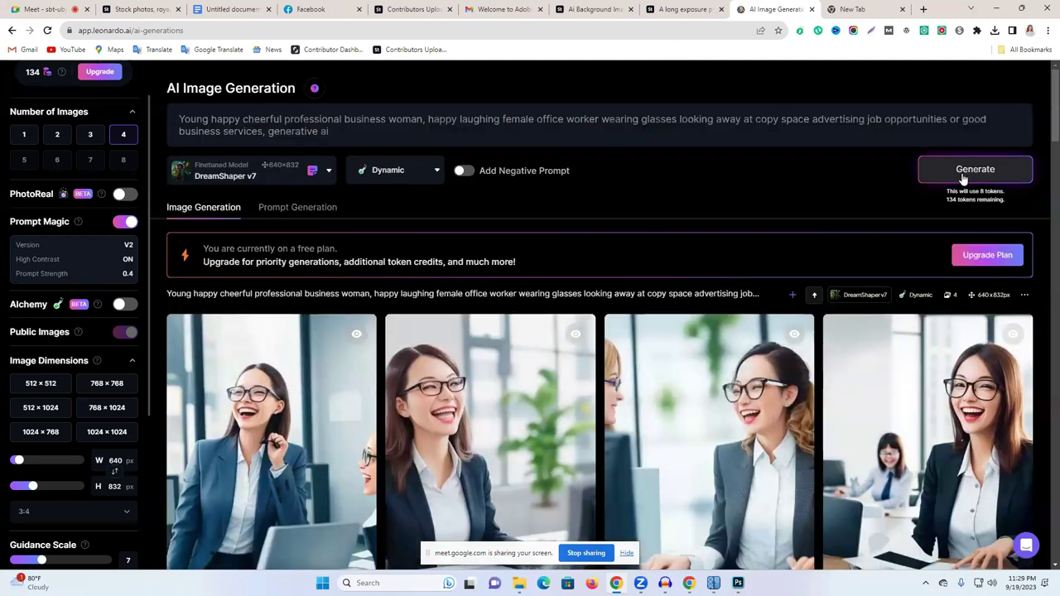
{"action": "left_click", "coordinate": [962, 178]}
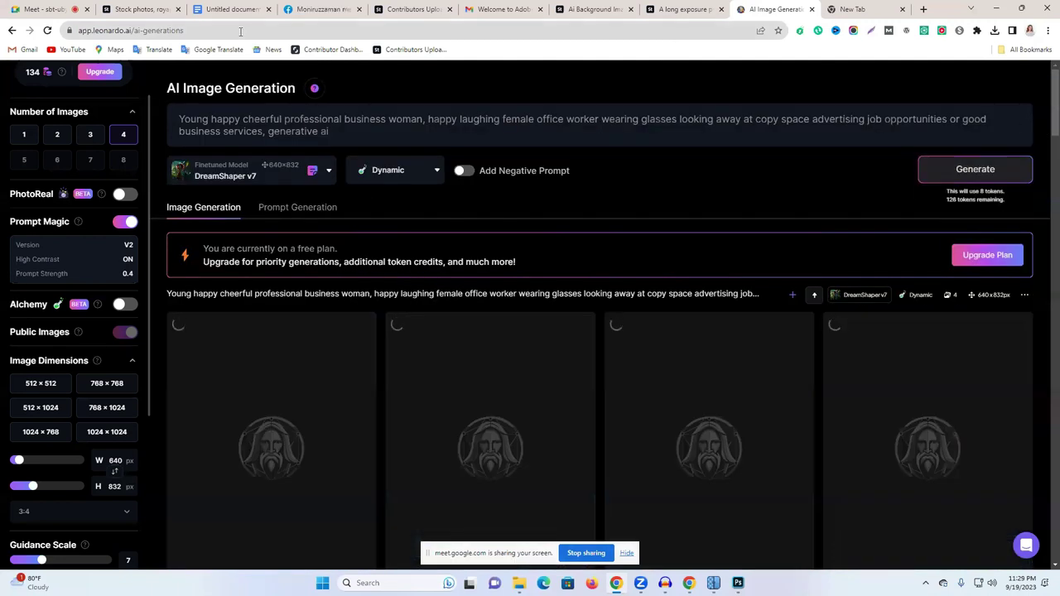
Step: Check the Adobe Stock upload progress and cycle through the tabs to the Keyword notes document
{"action": "left_click", "coordinate": [377, 8]}
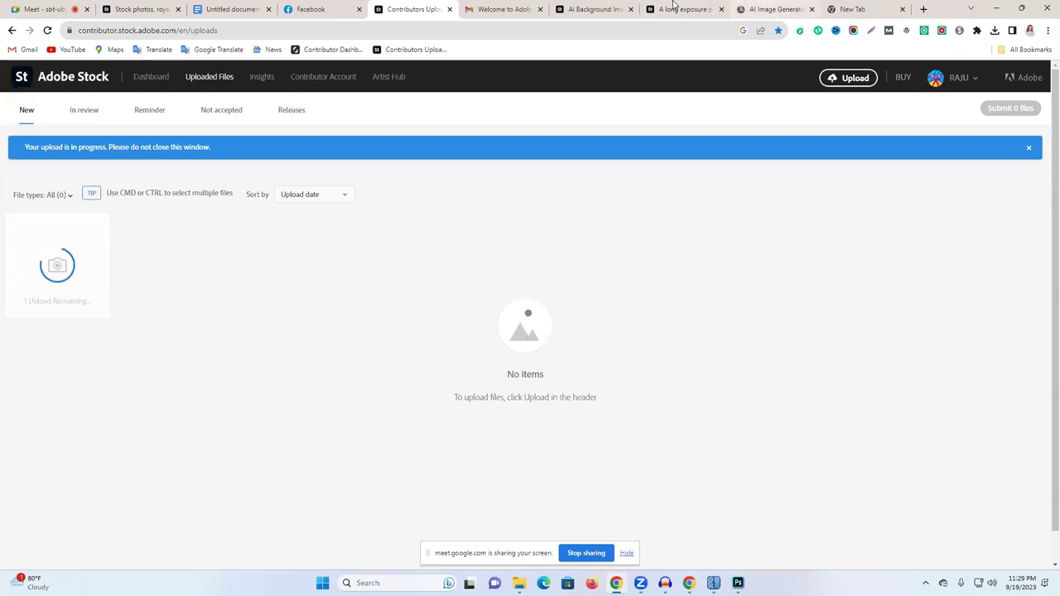
{"action": "left_click", "coordinate": [670, 8]}
{"action": "left_click", "coordinate": [608, 7]}
{"action": "left_click", "coordinate": [201, 6]}
{"action": "left_click", "coordinate": [166, 7]}
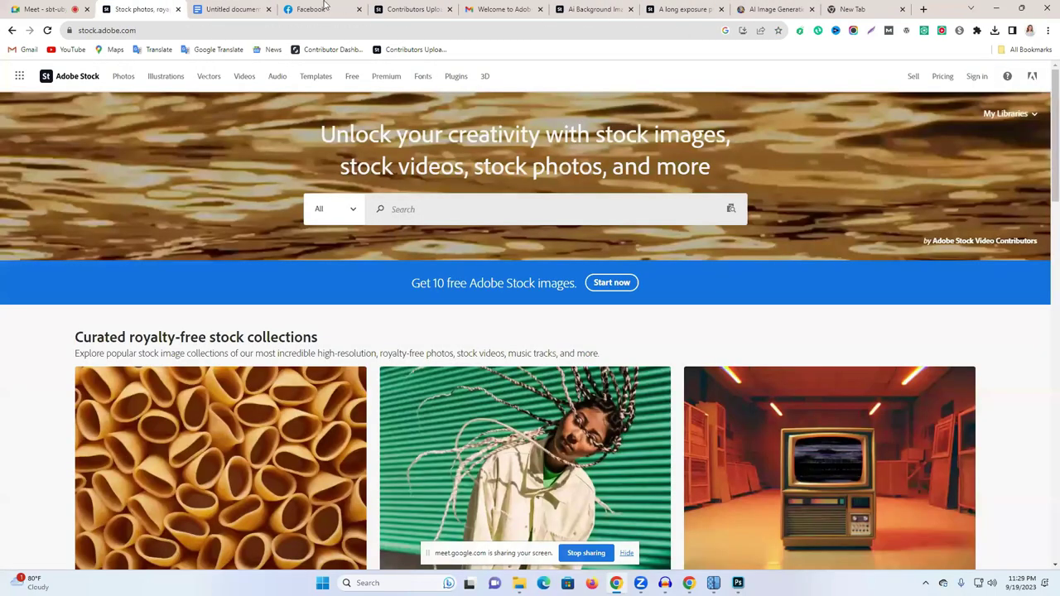
{"action": "left_click", "coordinate": [319, 6]}
{"action": "key", "text": "ctrl+shift+Tab"}
Step: Open the Pixify keywording tool in a new tab using the link from the notes
{"action": "triple_click", "coordinate": [441, 223]}
{"action": "key", "text": "ctrl+c"}
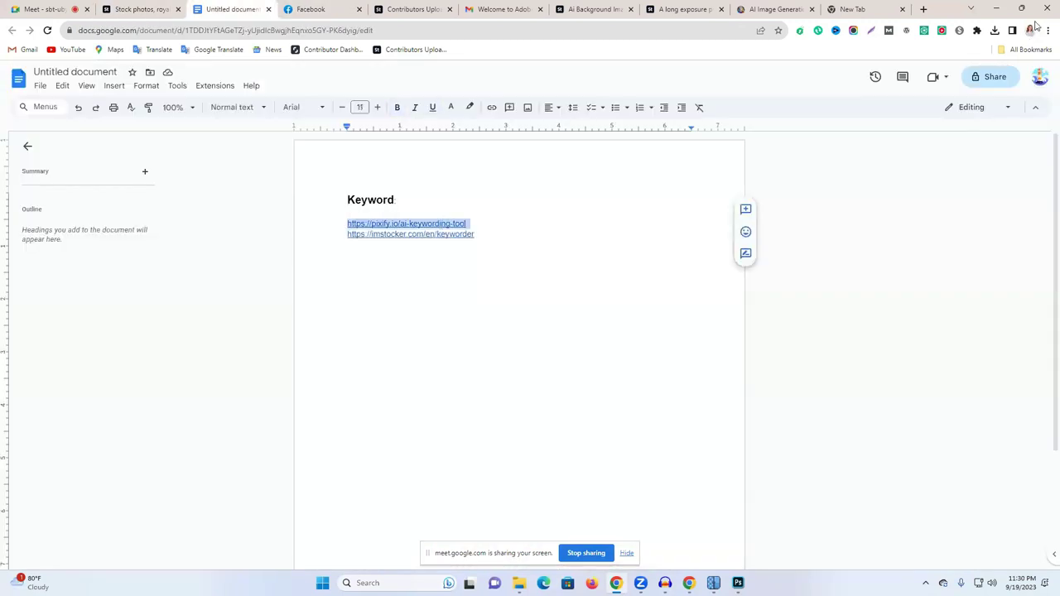
{"action": "left_click", "coordinate": [877, 8]}
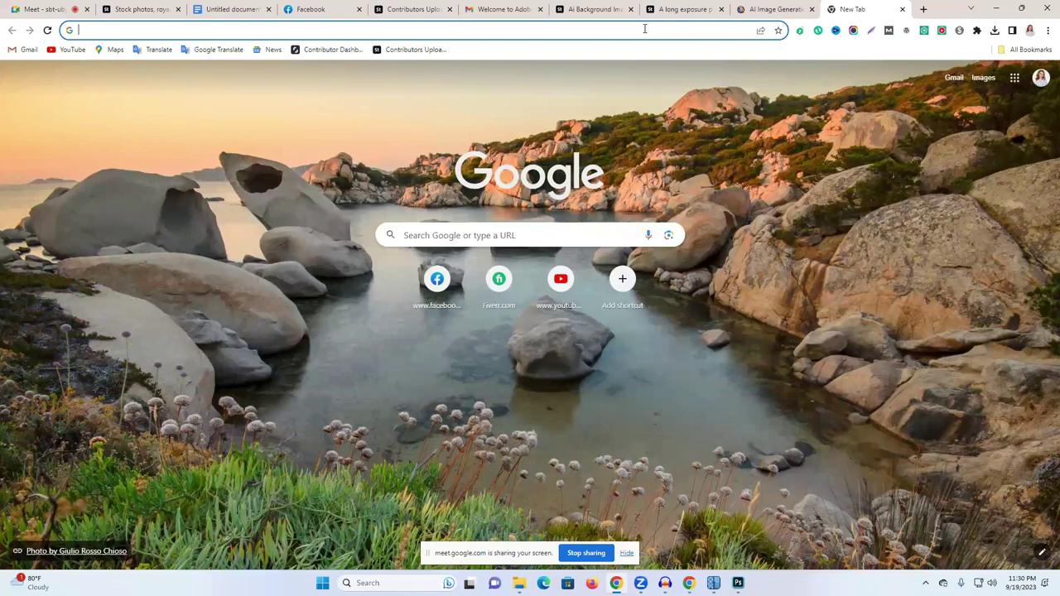
{"action": "key", "text": "ctrl+v"}
{"action": "key", "text": "Return"}
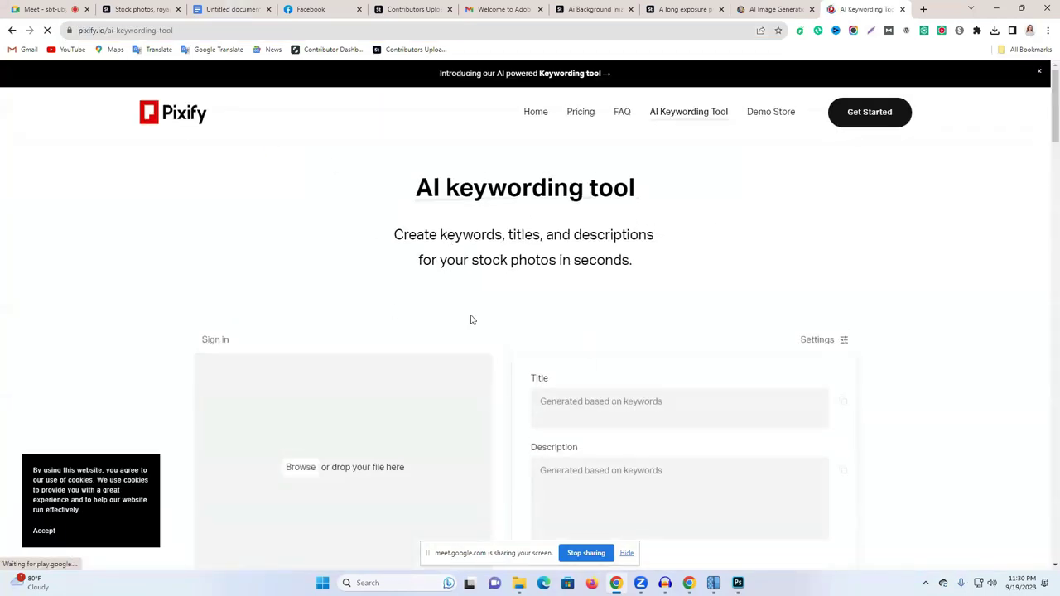
Step: Upload the long-exposure highway photo to Pixify for an AI title and 30 keywords
{"action": "scroll", "coordinate": [471, 318], "scroll_direction": "down", "scroll_amount": 1}
{"action": "left_click", "coordinate": [301, 357]}
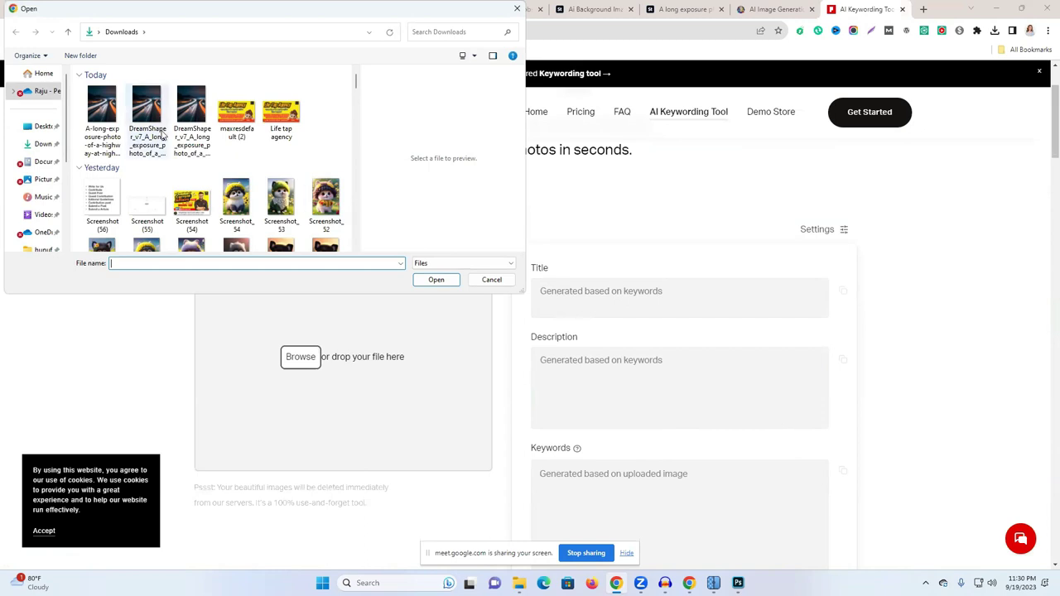
{"action": "left_click", "coordinate": [102, 112]}
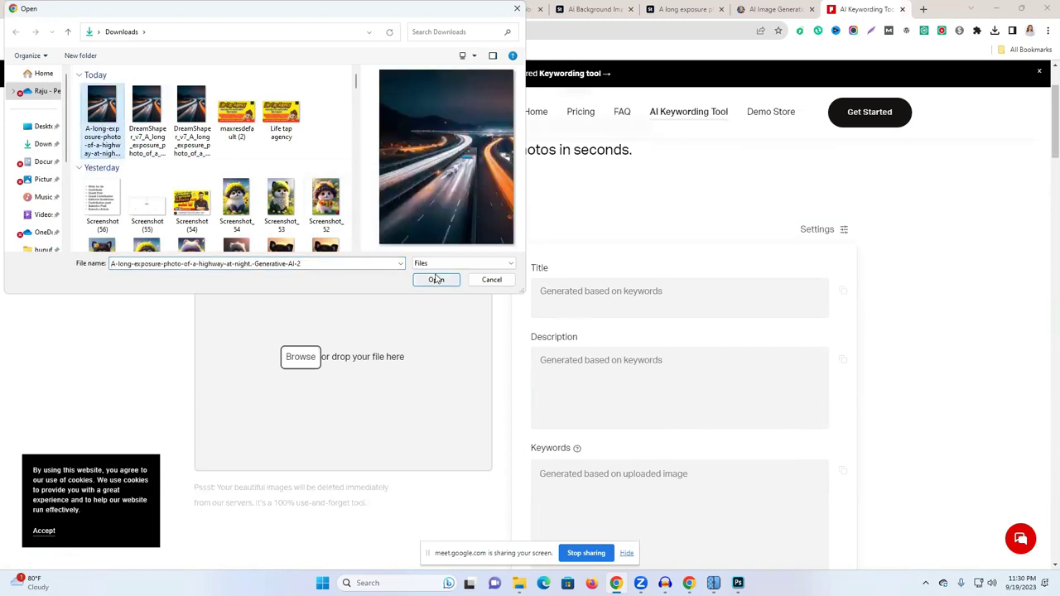
{"action": "left_click", "coordinate": [436, 280]}
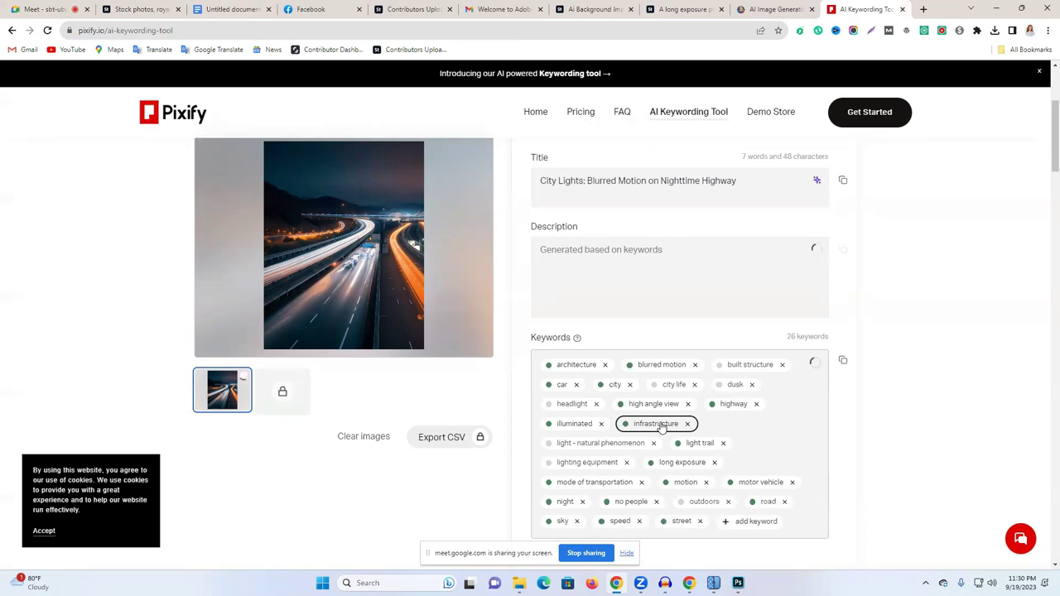
{"action": "scroll", "coordinate": [629, 448], "scroll_direction": "down", "scroll_amount": 1}
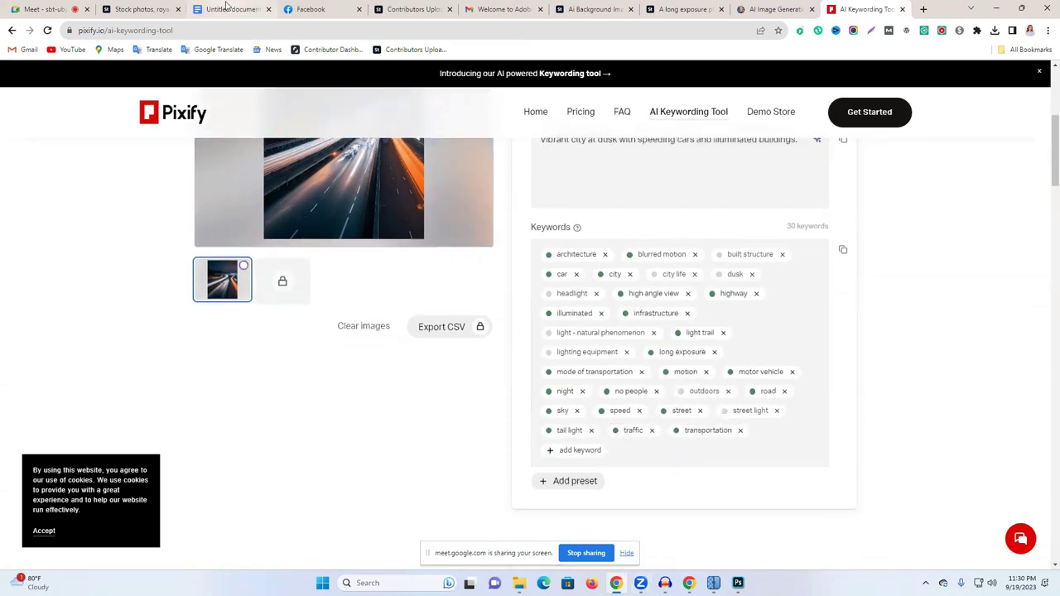
{"action": "left_click", "coordinate": [422, 6]}
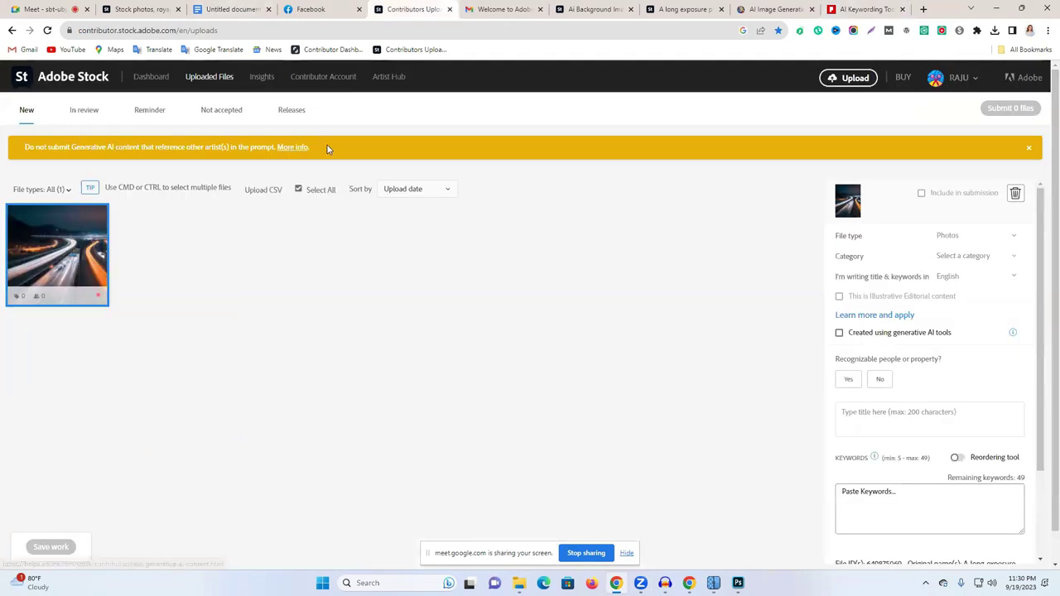
{"action": "left_click", "coordinate": [308, 160]}
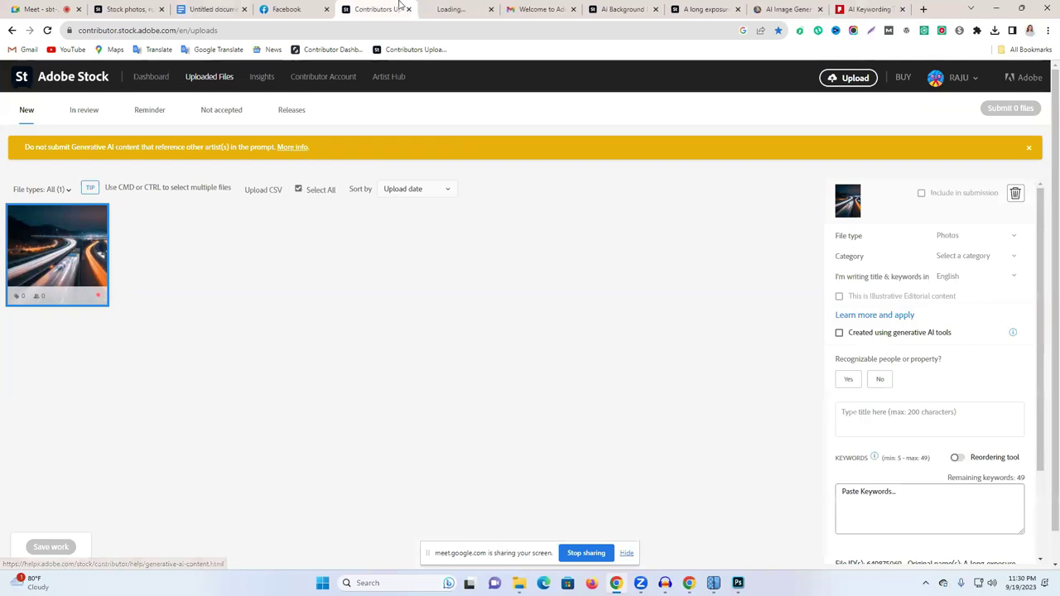
{"action": "left_click", "coordinate": [436, 7]}
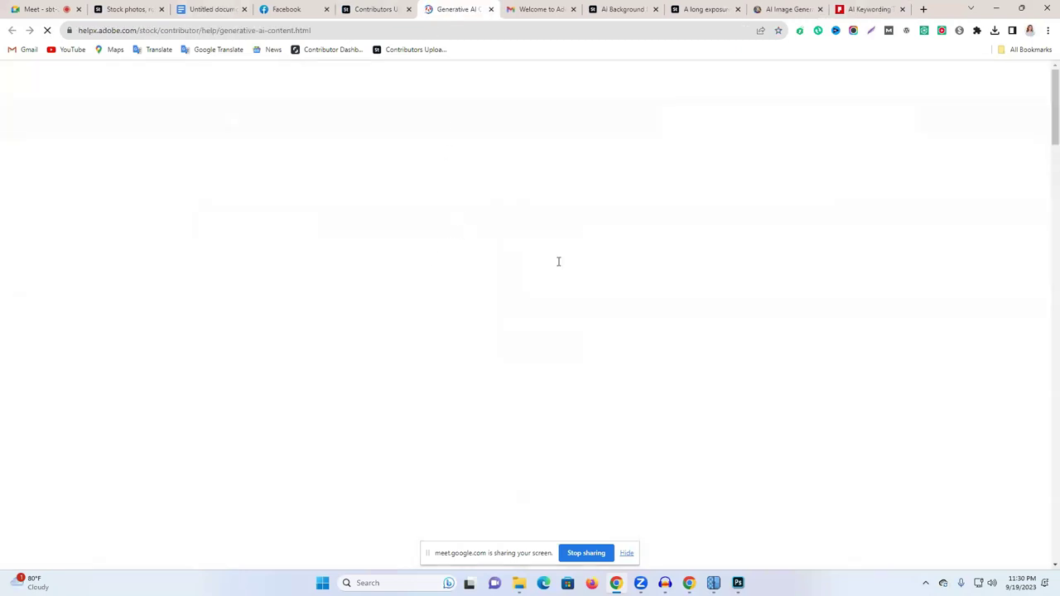
{"action": "scroll", "coordinate": [662, 259], "scroll_direction": "down", "scroll_amount": 7}
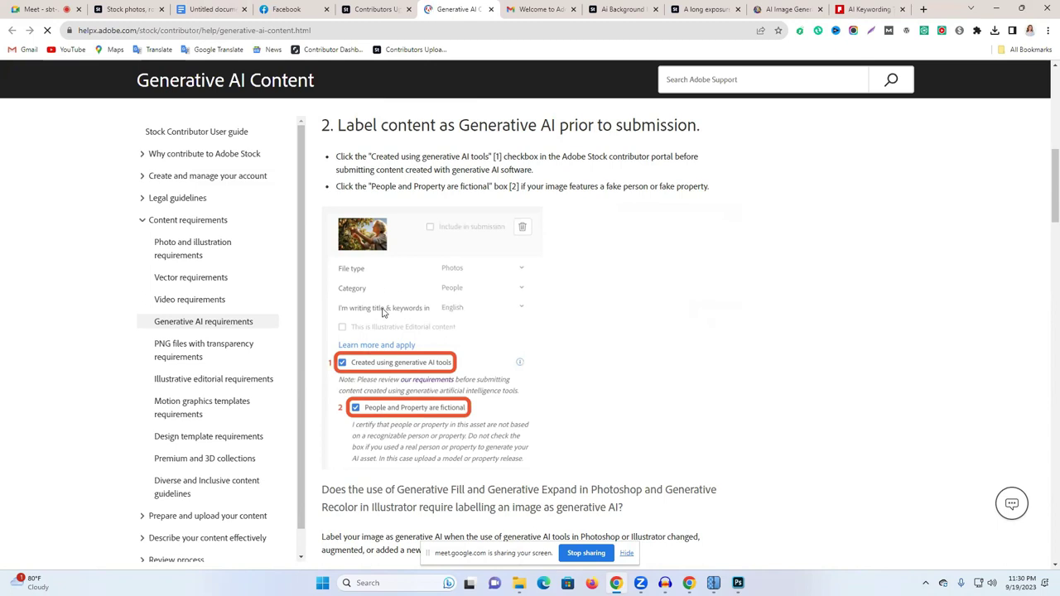
{"action": "scroll", "coordinate": [438, 290], "scroll_direction": "down", "scroll_amount": 5}
{"action": "scroll", "coordinate": [464, 307], "scroll_direction": "up", "scroll_amount": 5}
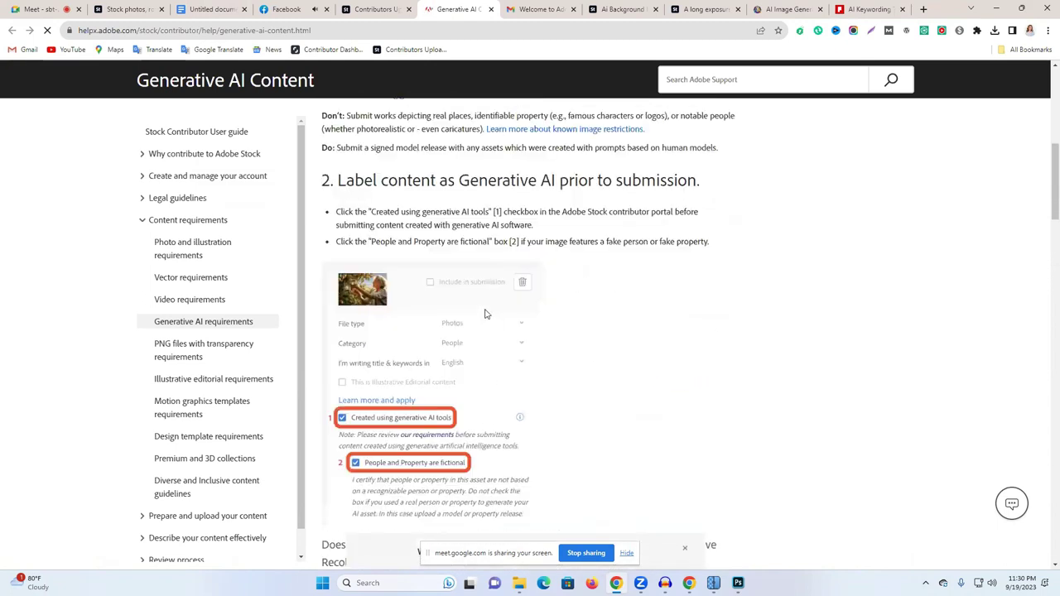
{"action": "scroll", "coordinate": [477, 330], "scroll_direction": "up", "scroll_amount": 10}
{"action": "scroll", "coordinate": [471, 331], "scroll_direction": "down", "scroll_amount": 15}
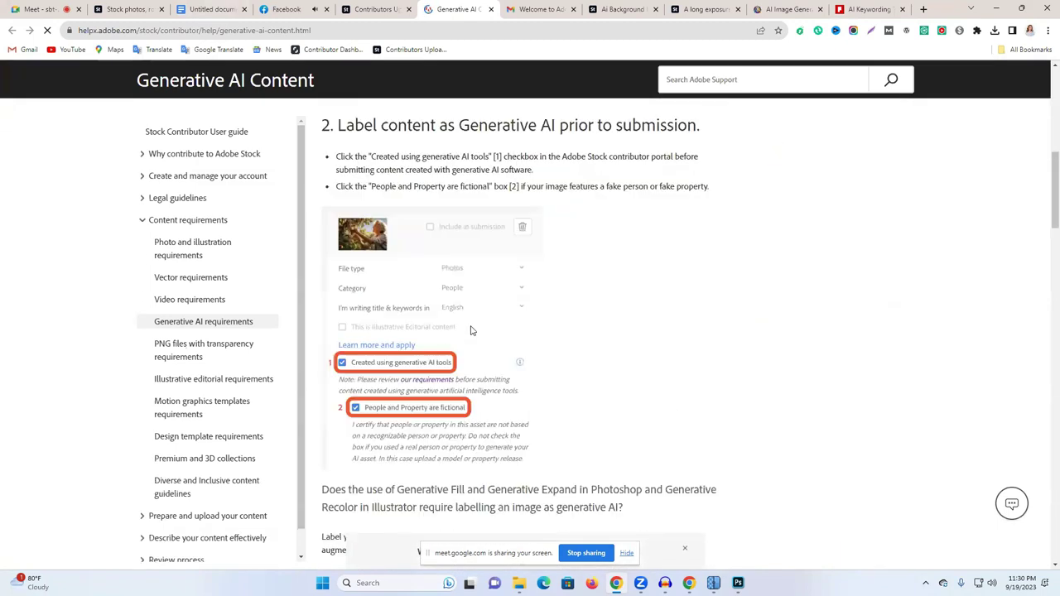
{"action": "scroll", "coordinate": [471, 323], "scroll_direction": "down", "scroll_amount": 4}
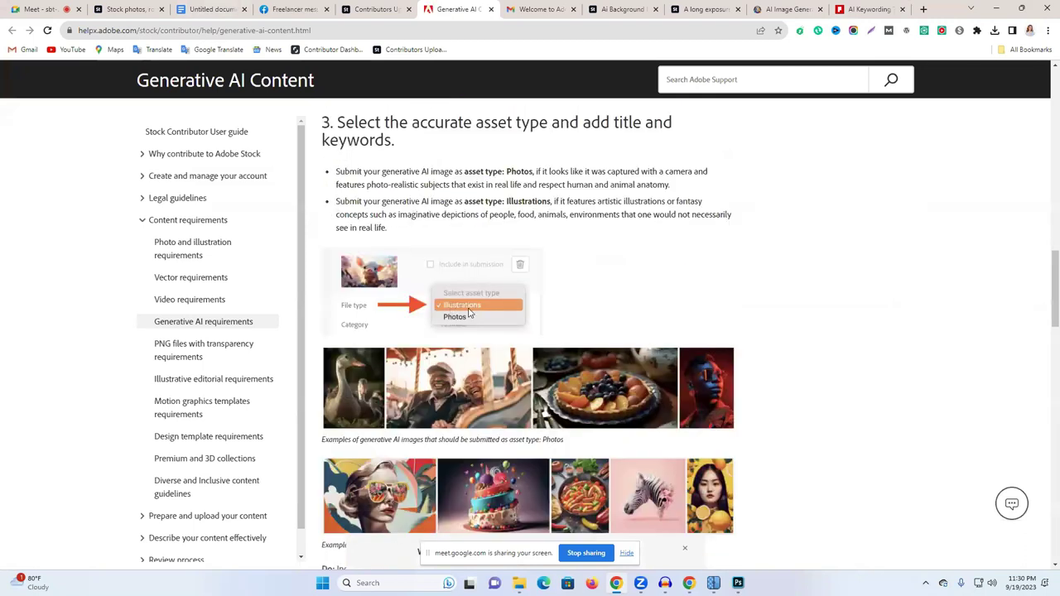
{"action": "scroll", "coordinate": [468, 310], "scroll_direction": "down", "scroll_amount": 7}
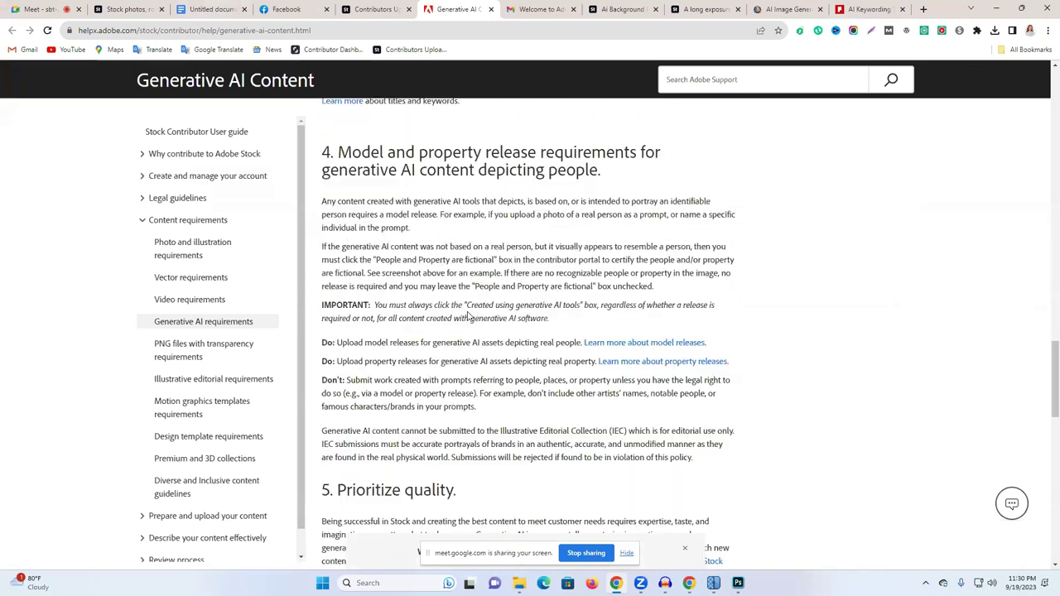
{"action": "scroll", "coordinate": [469, 315], "scroll_direction": "down", "scroll_amount": 7}
{"action": "scroll", "coordinate": [468, 315], "scroll_direction": "up", "scroll_amount": 10}
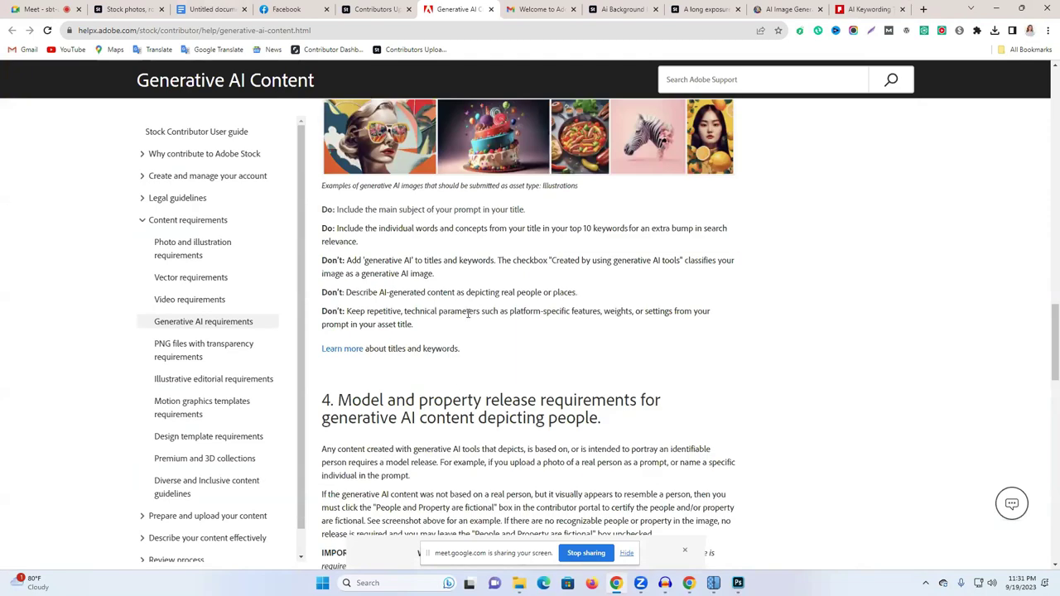
{"action": "scroll", "coordinate": [469, 318], "scroll_direction": "up", "scroll_amount": 15}
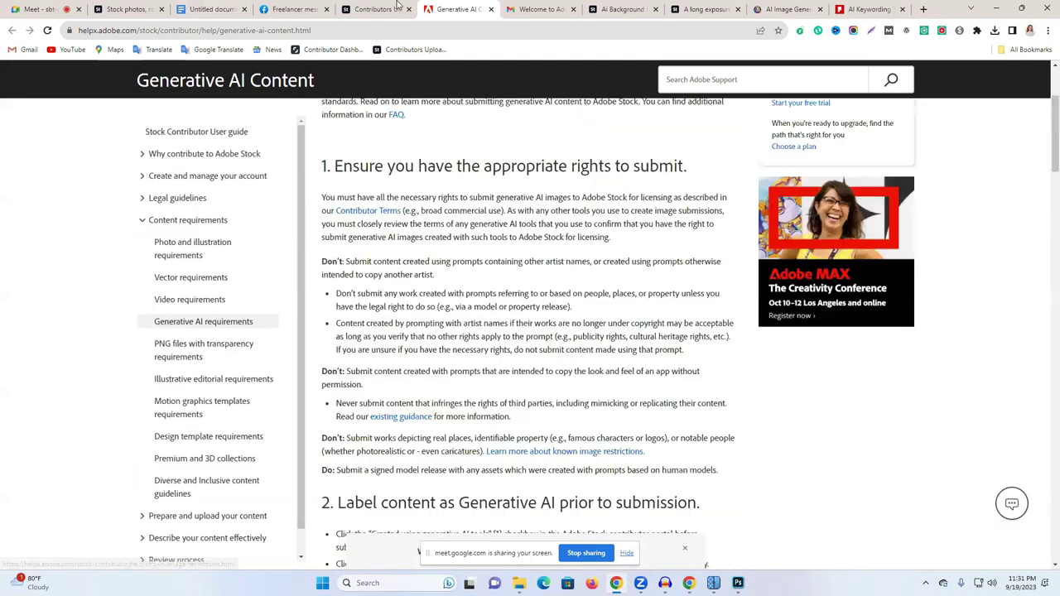
{"action": "left_click", "coordinate": [373, 9]}
{"action": "mouse_move", "coordinate": [69, 238]}
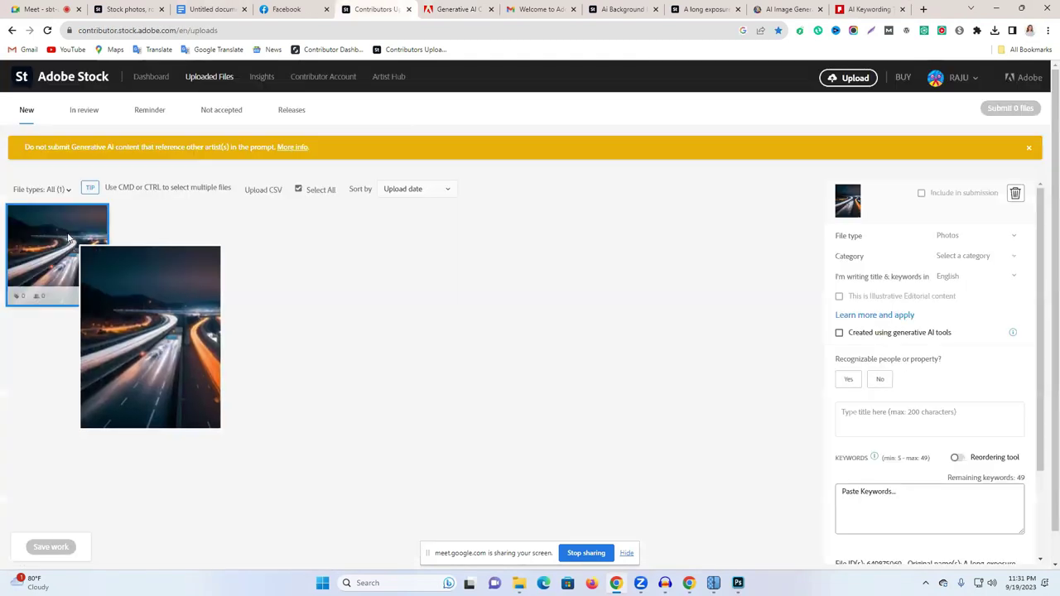
Step: Mark the upload as made with generative AI, with fictional people and property
{"action": "left_click", "coordinate": [840, 334]}
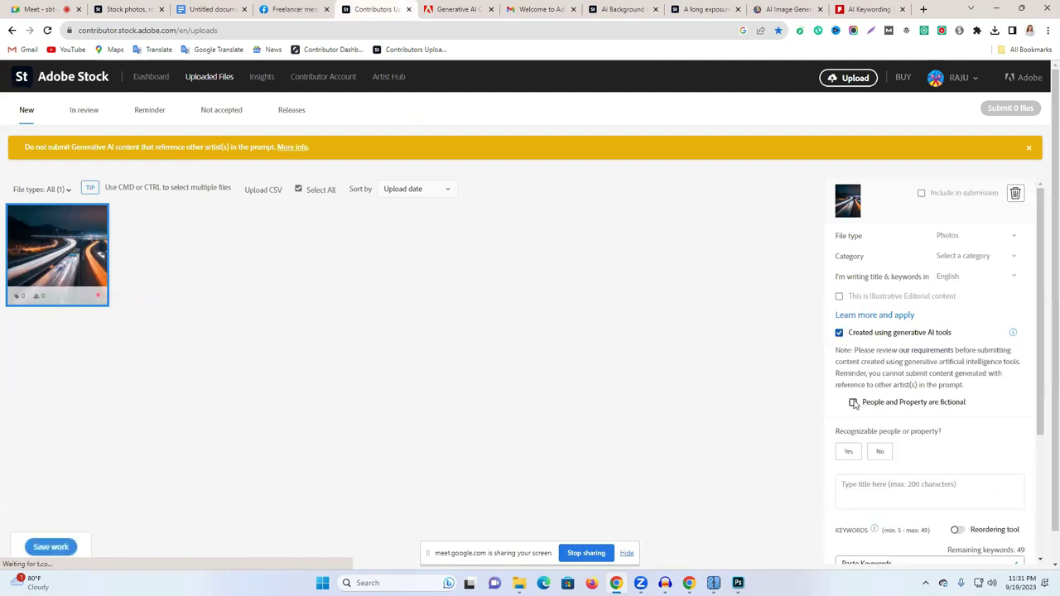
{"action": "left_click", "coordinate": [853, 403]}
{"action": "scroll", "coordinate": [883, 385], "scroll_direction": "down", "scroll_amount": 2}
Step: Copy the highway listing's full title and paste it into the upload's title field
{"action": "left_click", "coordinate": [873, 406]}
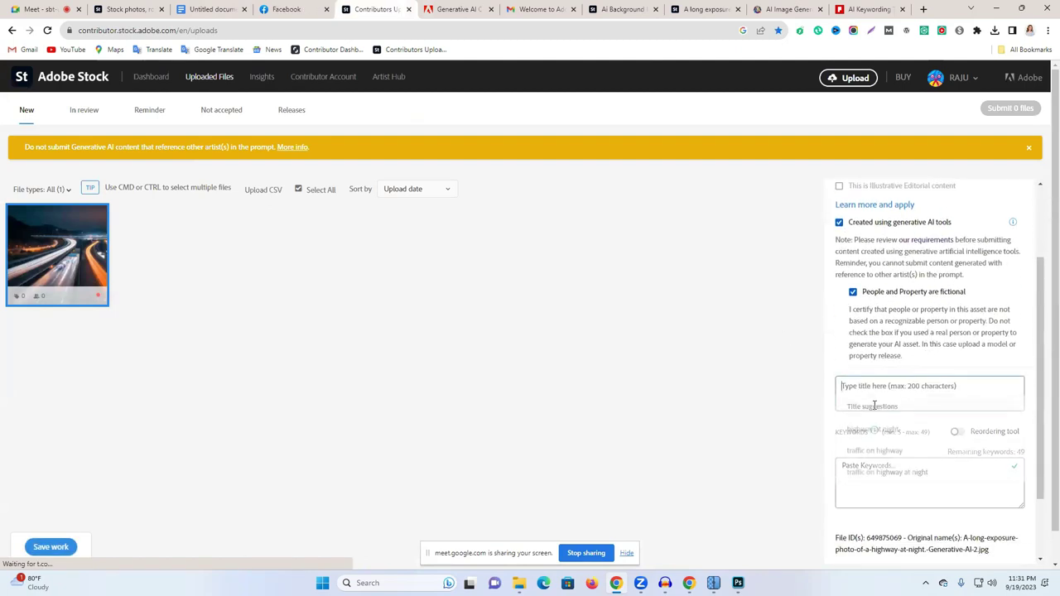
{"action": "left_click", "coordinate": [487, 8]}
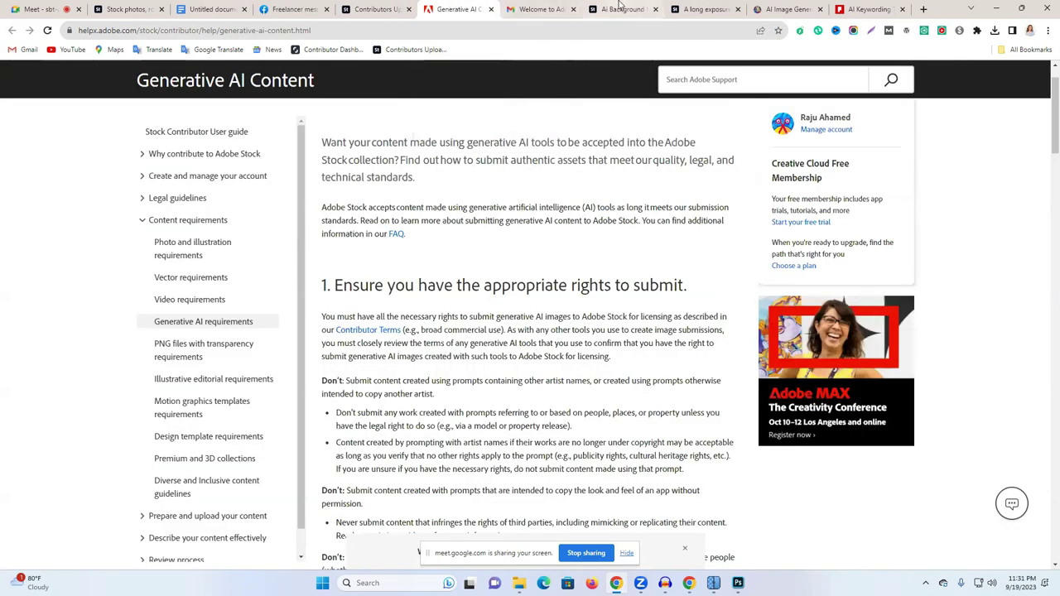
{"action": "left_click", "coordinate": [621, 9]}
{"action": "left_click", "coordinate": [704, 9]}
{"action": "triple_click", "coordinate": [678, 188]}
{"action": "key", "text": "ctrl+c"}
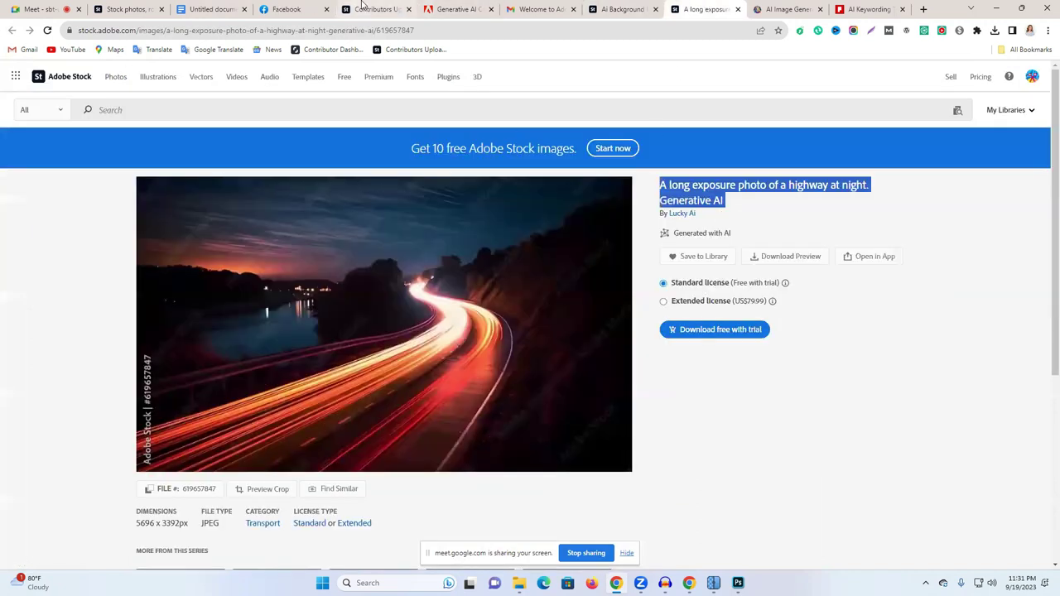
{"action": "left_click", "coordinate": [377, 9]}
{"action": "key", "text": "ctrl+v"}
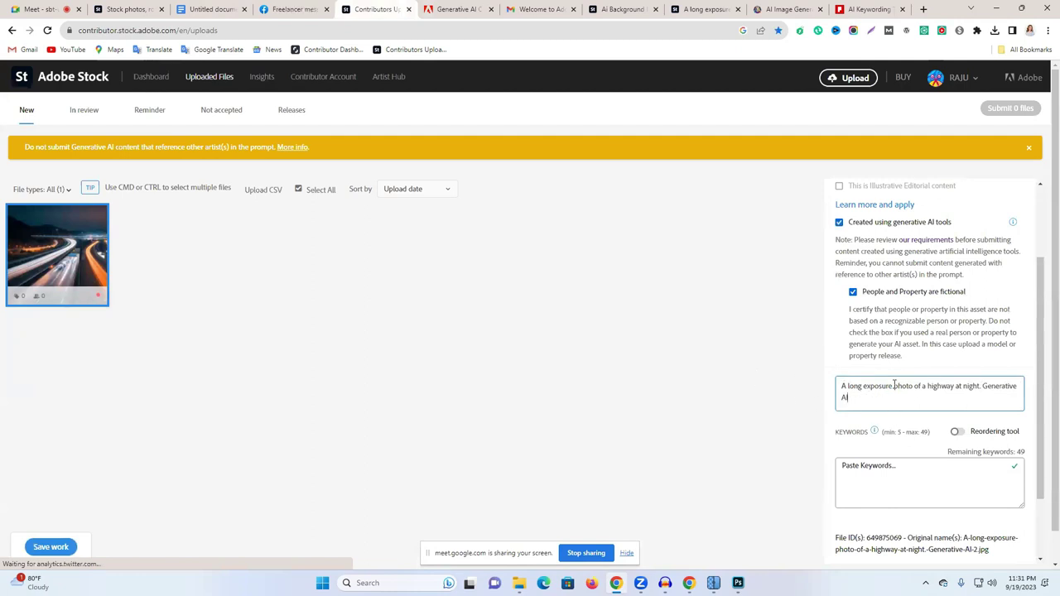
{"action": "scroll", "coordinate": [903, 389], "scroll_direction": "down", "scroll_amount": 1}
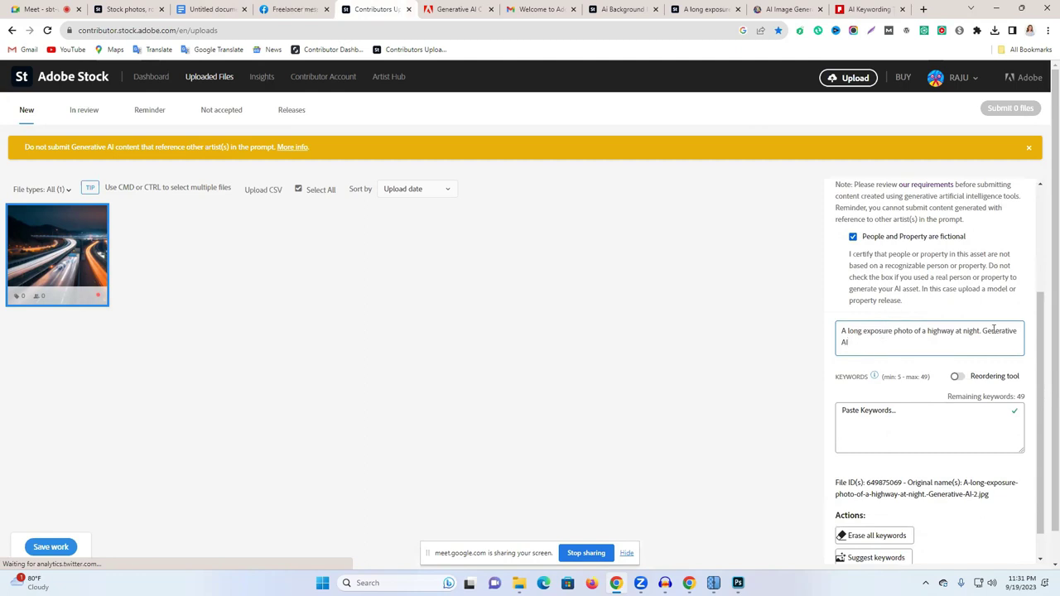
Step: Paste the 30 Pixify-generated keywords into the Keywords box
{"action": "left_click", "coordinate": [862, 416]}
{"action": "key", "text": "ctrl+9"}
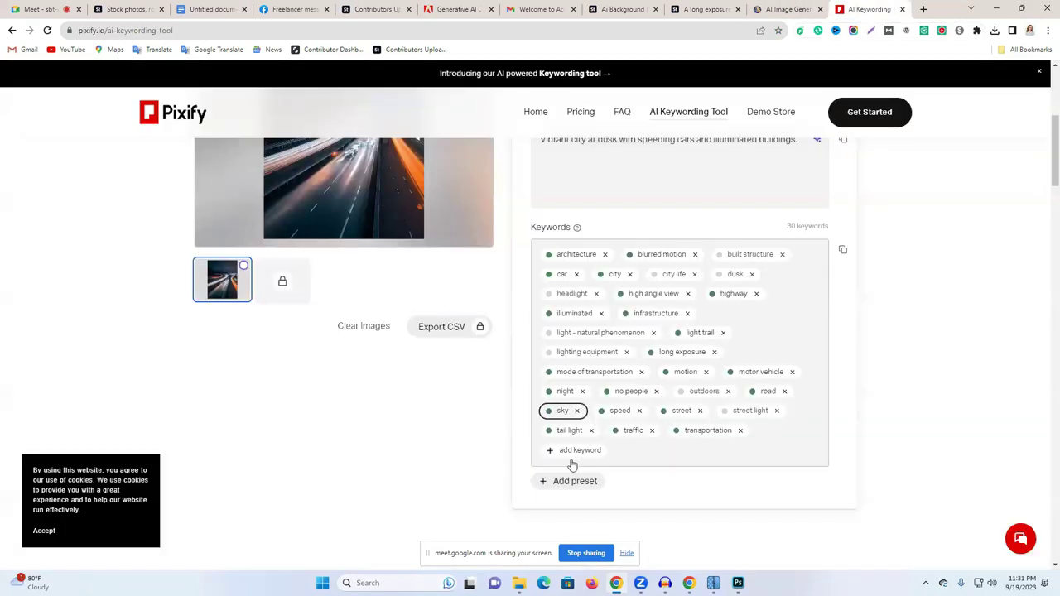
{"action": "left_click", "coordinate": [842, 249]}
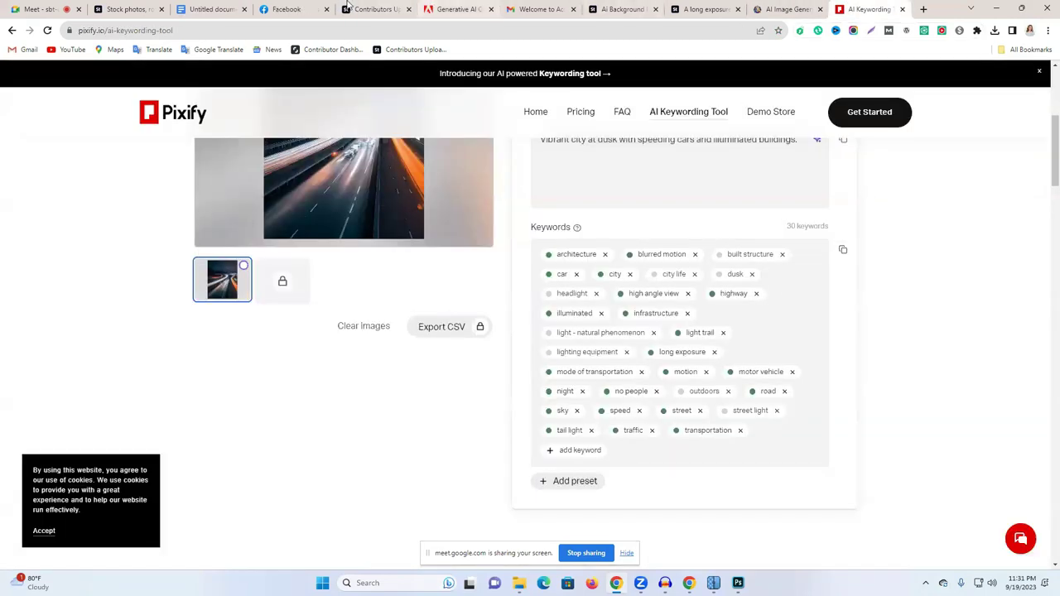
{"action": "left_click", "coordinate": [373, 9]}
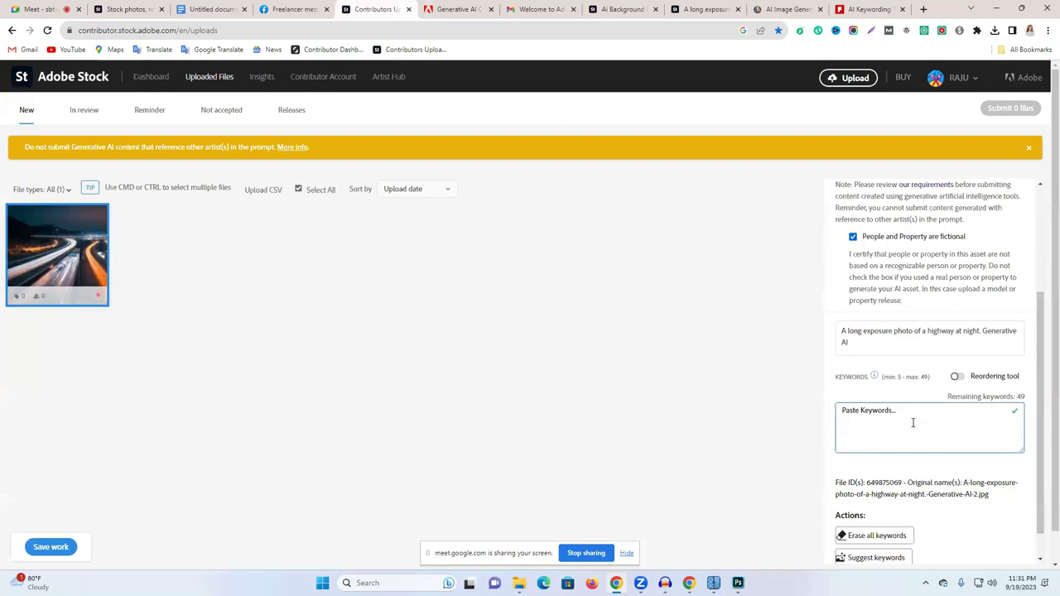
{"action": "key", "text": "ctrl+v"}
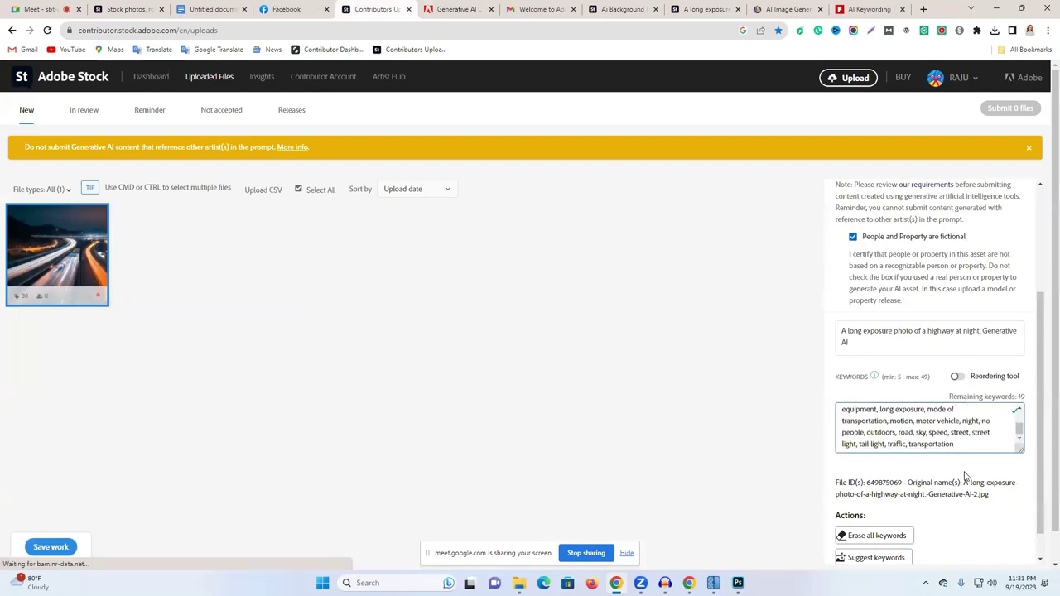
{"action": "left_click", "coordinate": [957, 378]}
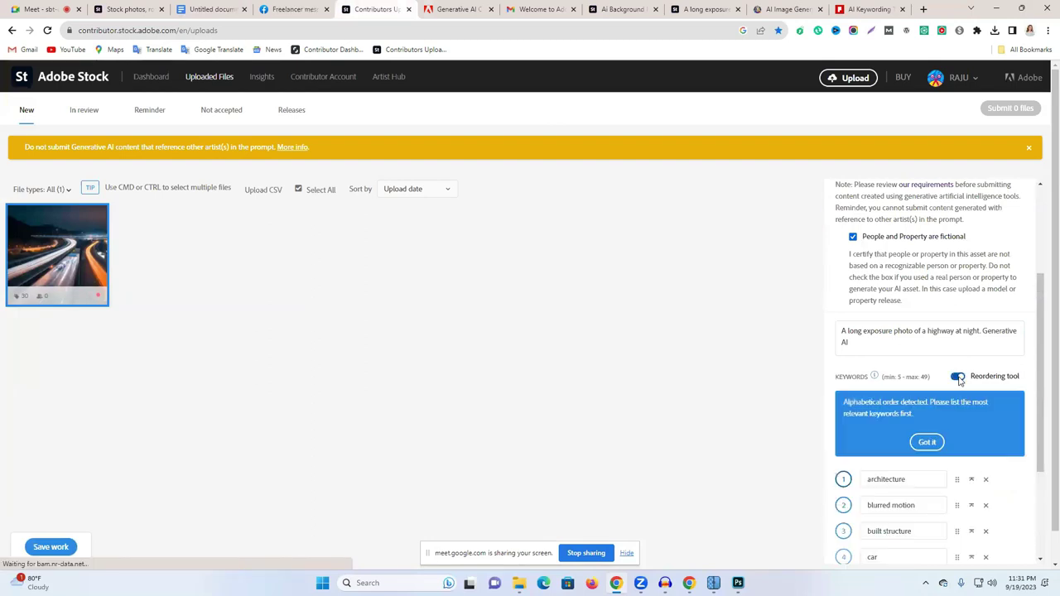
{"action": "left_click", "coordinate": [957, 378]}
{"action": "scroll", "coordinate": [985, 409], "scroll_direction": "down", "scroll_amount": 5}
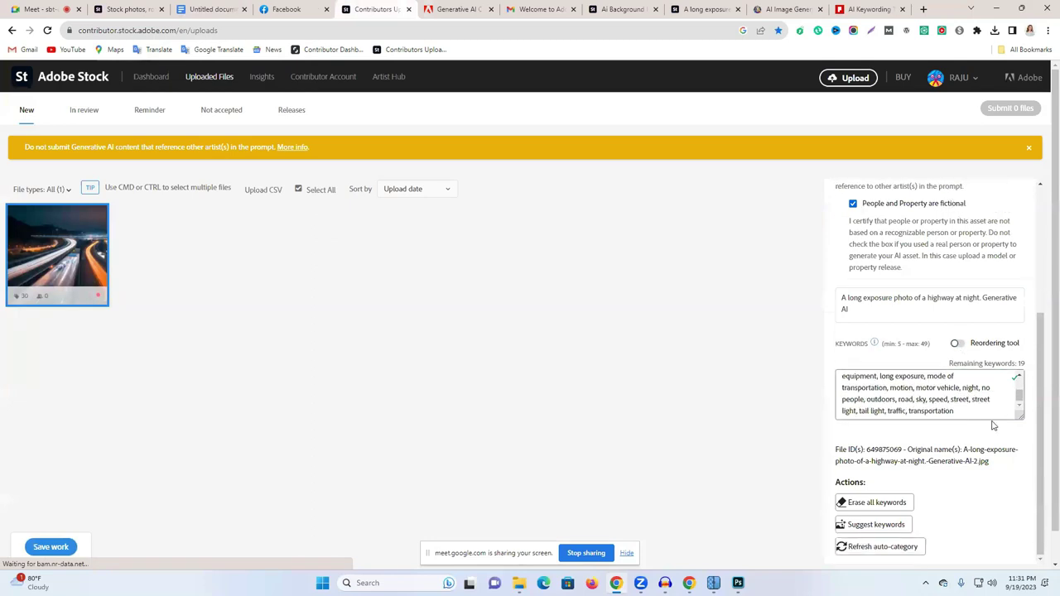
{"action": "scroll", "coordinate": [978, 416], "scroll_direction": "up", "scroll_amount": 5}
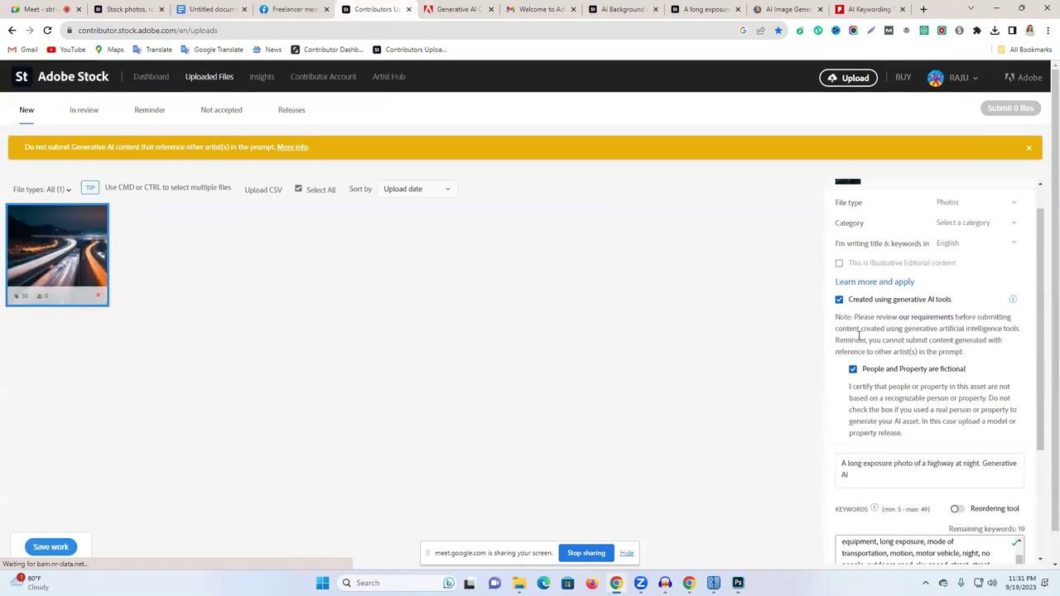
Step: Set the file type to Illustrations and the category to Transport, matching the reference listing
{"action": "left_click", "coordinate": [958, 206]}
{"action": "left_click", "coordinate": [951, 231]}
{"action": "left_click", "coordinate": [957, 227]}
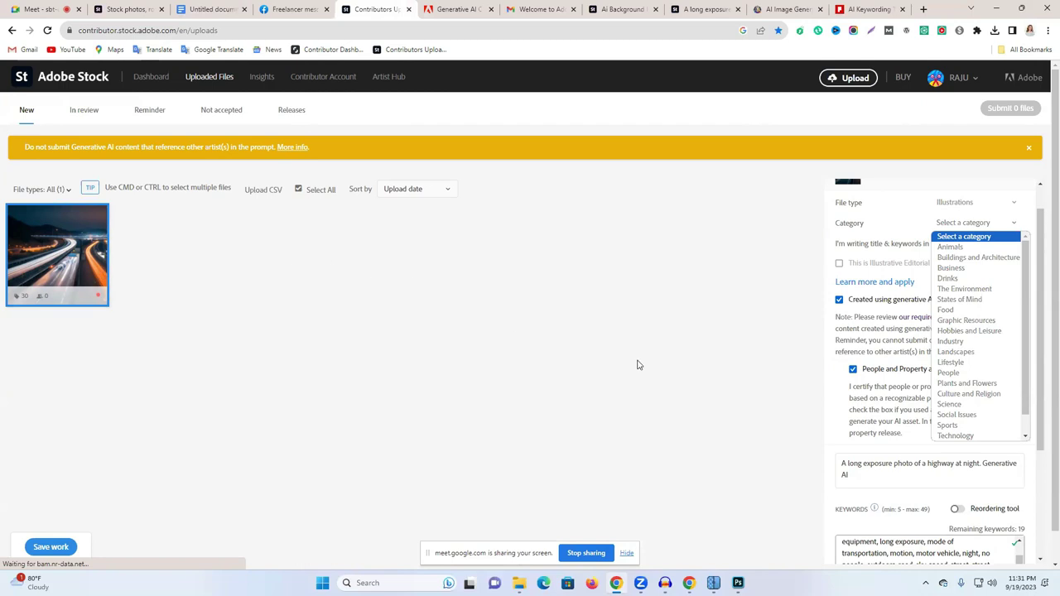
{"action": "left_click", "coordinate": [708, 8]}
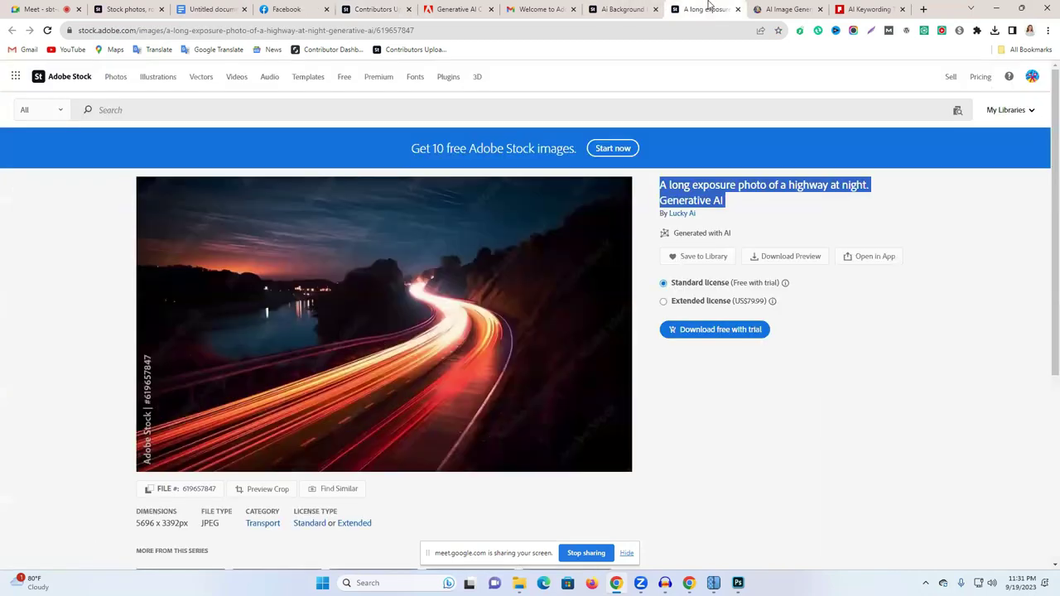
{"action": "scroll", "coordinate": [361, 454], "scroll_direction": "down", "scroll_amount": 2}
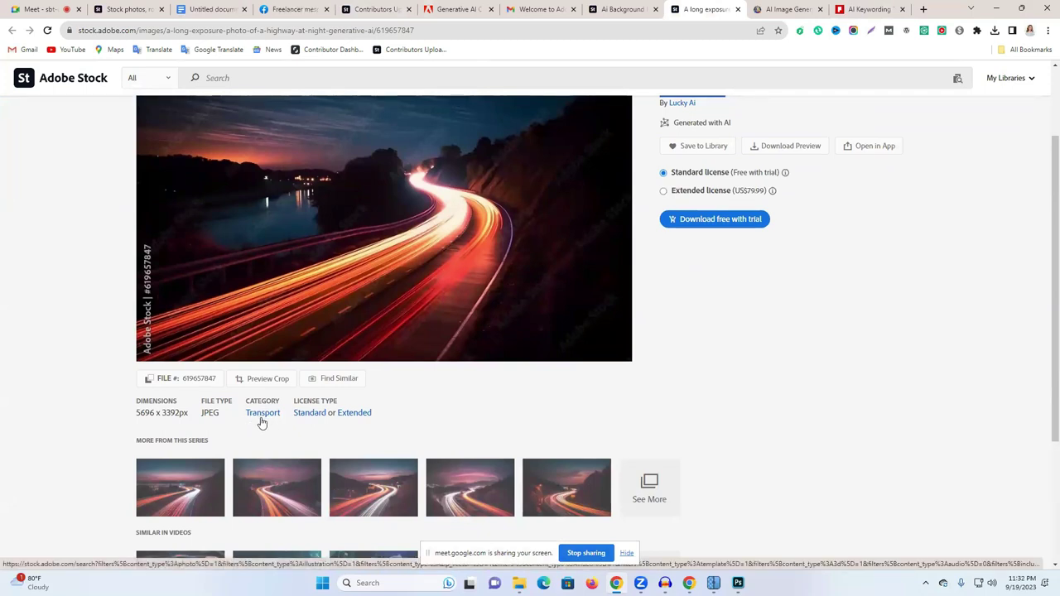
{"action": "left_click", "coordinate": [377, 8]}
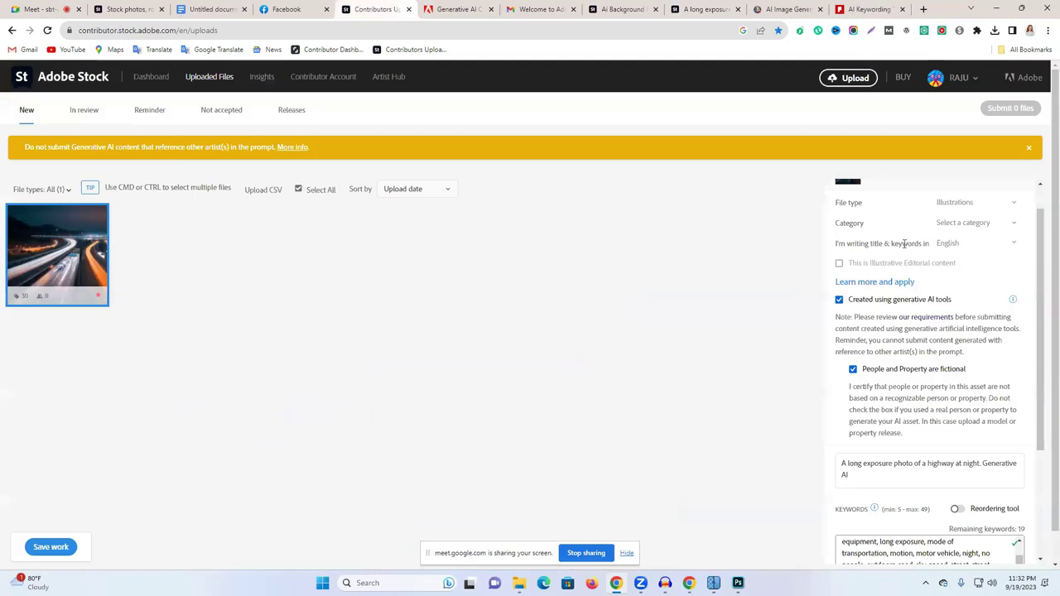
{"action": "left_click", "coordinate": [960, 224]}
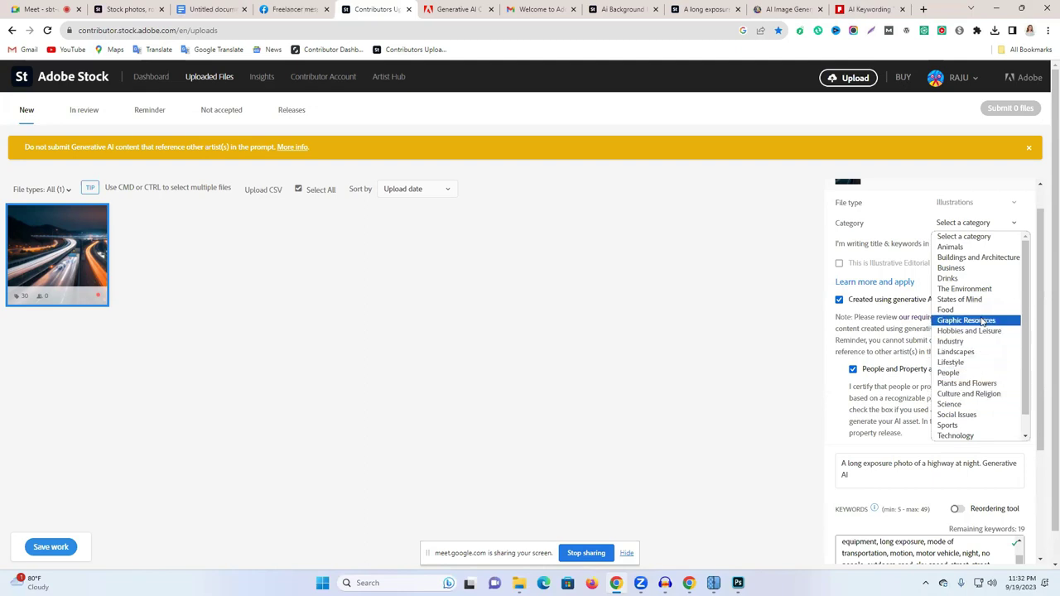
{"action": "scroll", "coordinate": [977, 347], "scroll_direction": "down", "scroll_amount": 1}
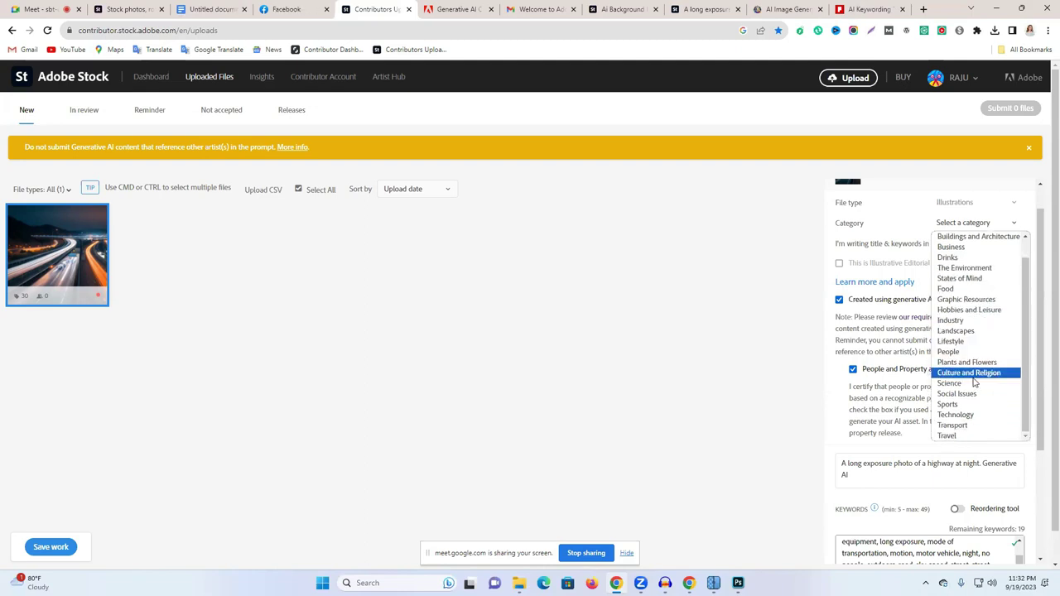
{"action": "left_click", "coordinate": [952, 424]}
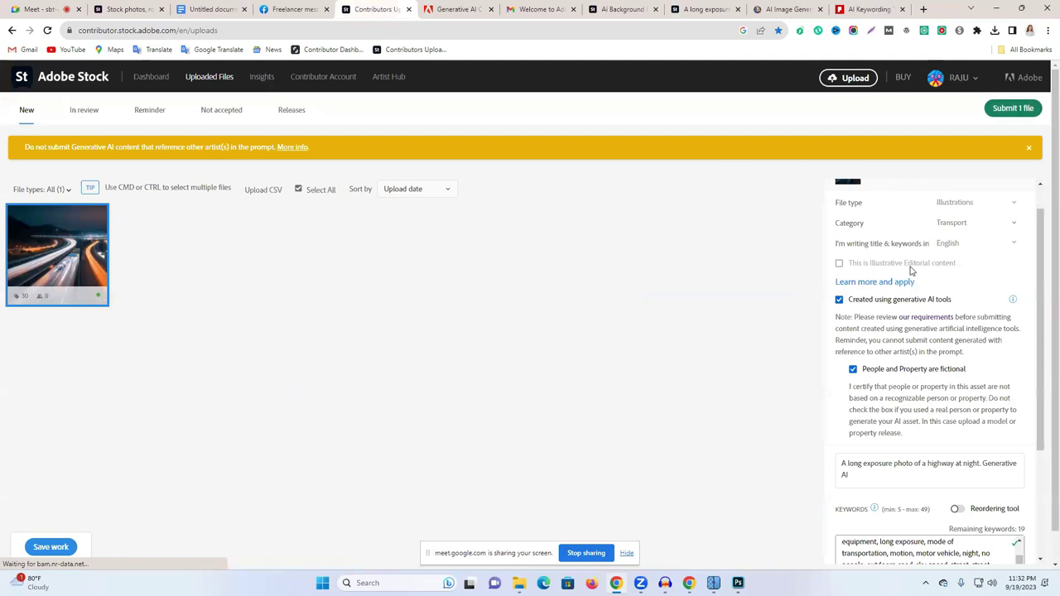
Step: Keep English as the title and keyword language
{"action": "left_click", "coordinate": [952, 249]}
{"action": "left_click", "coordinate": [955, 283]}
{"action": "scroll", "coordinate": [925, 279], "scroll_direction": "down", "scroll_amount": 2}
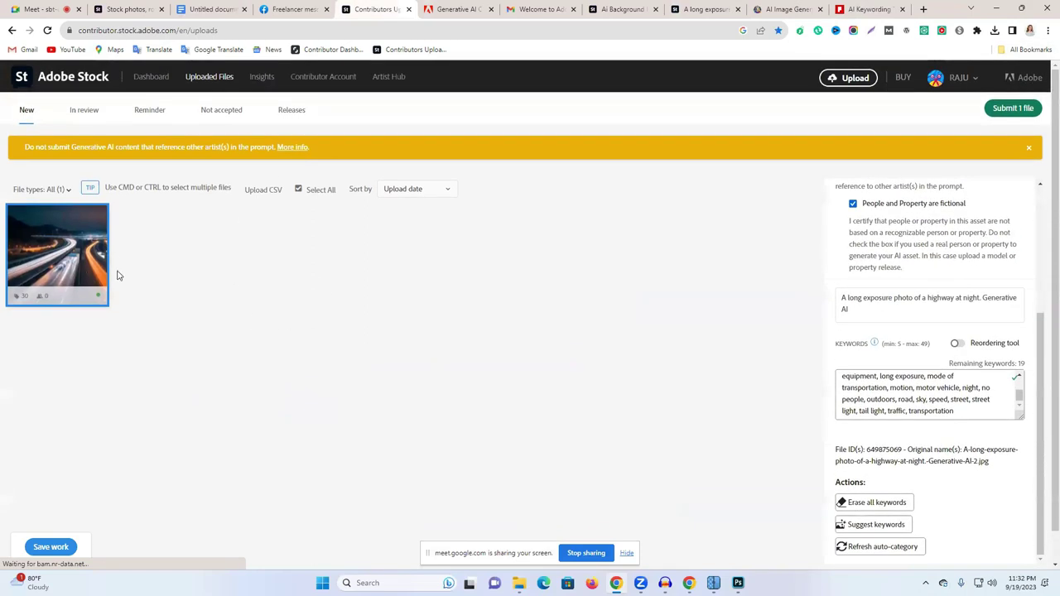
Step: Submit the one file after ticking both terms checkboxes, then dismiss the generative AI notice
{"action": "left_click", "coordinate": [1009, 113]}
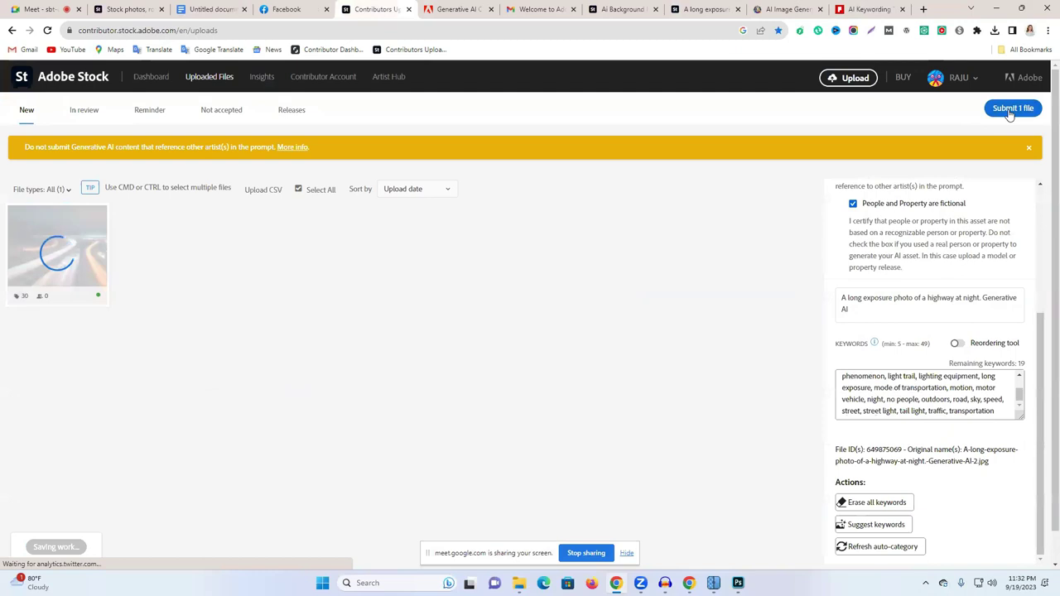
{"action": "left_click", "coordinate": [386, 254]}
{"action": "left_click", "coordinate": [386, 177]}
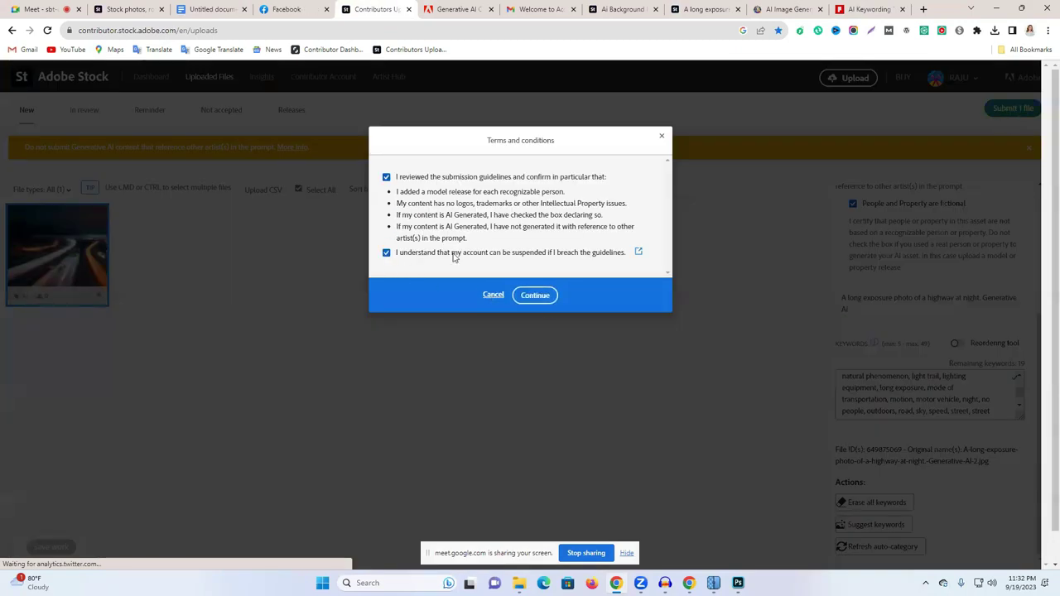
{"action": "left_click", "coordinate": [536, 297]}
{"action": "left_click", "coordinate": [519, 313]}
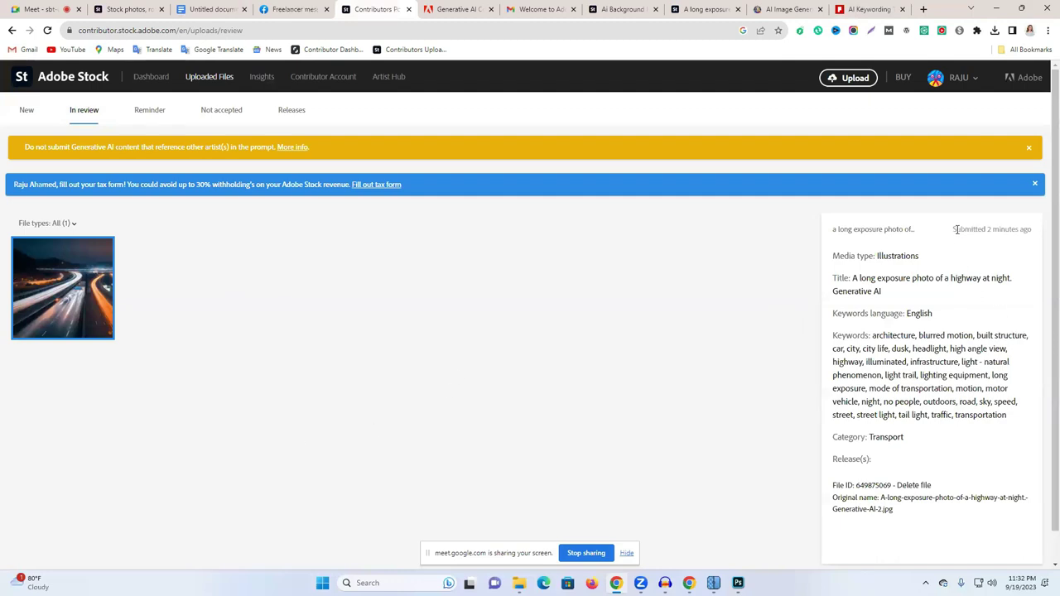
{"action": "left_click_drag", "start_coordinate": [957, 229], "coordinate": [1005, 230]}
{"action": "left_click", "coordinate": [1029, 149]}
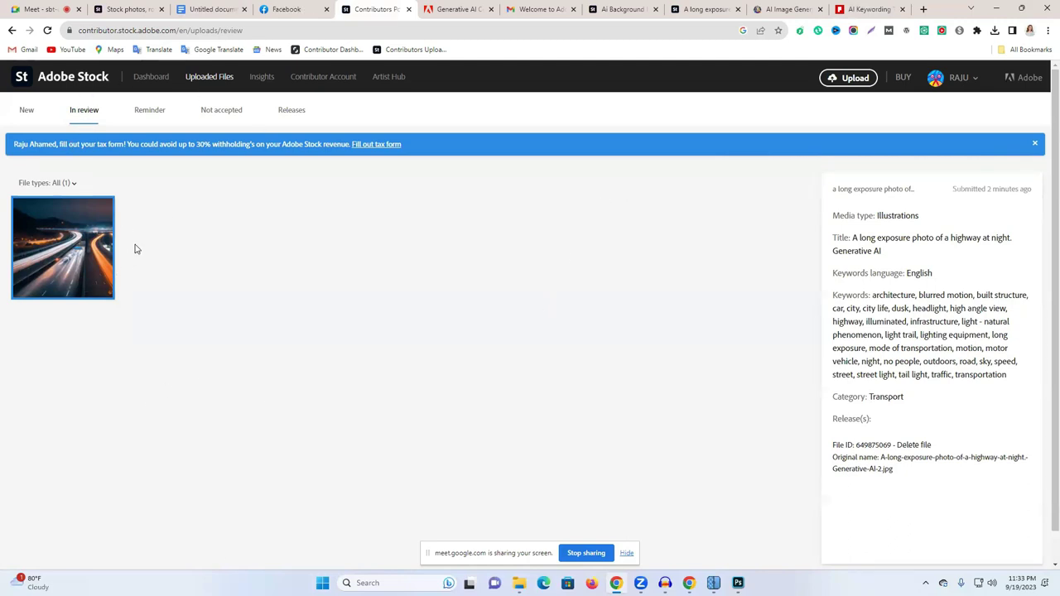
Step: Close AI PHOTO.jpg in Photoshop, choosing not to save its changes
{"action": "left_click", "coordinate": [704, 9]}
{"action": "scroll", "coordinate": [414, 437], "scroll_direction": "down", "scroll_amount": 2}
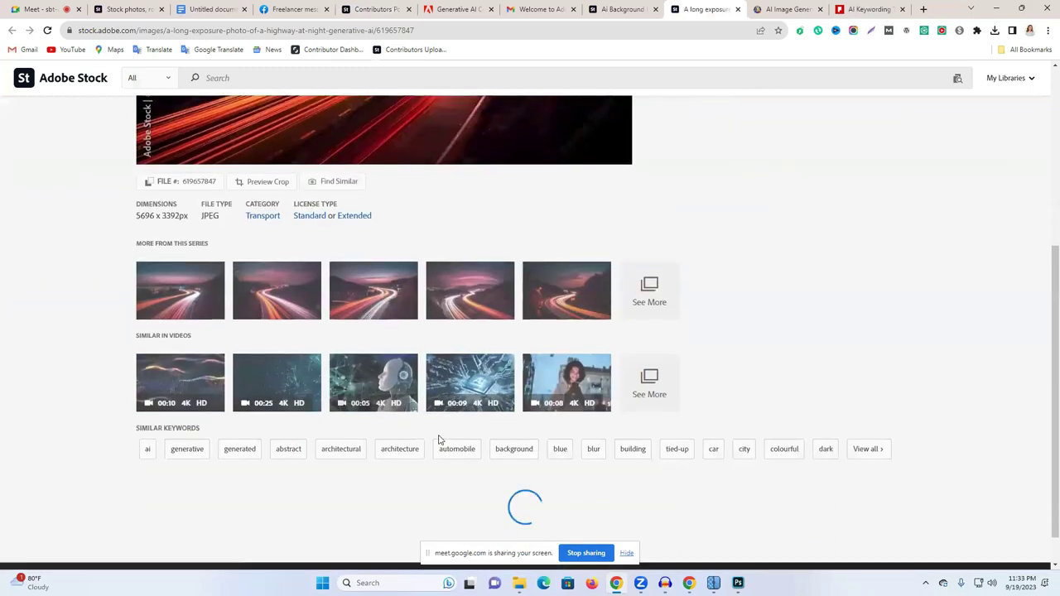
{"action": "scroll", "coordinate": [488, 426], "scroll_direction": "up", "scroll_amount": 1}
{"action": "scroll", "coordinate": [538, 414], "scroll_direction": "down", "scroll_amount": 3}
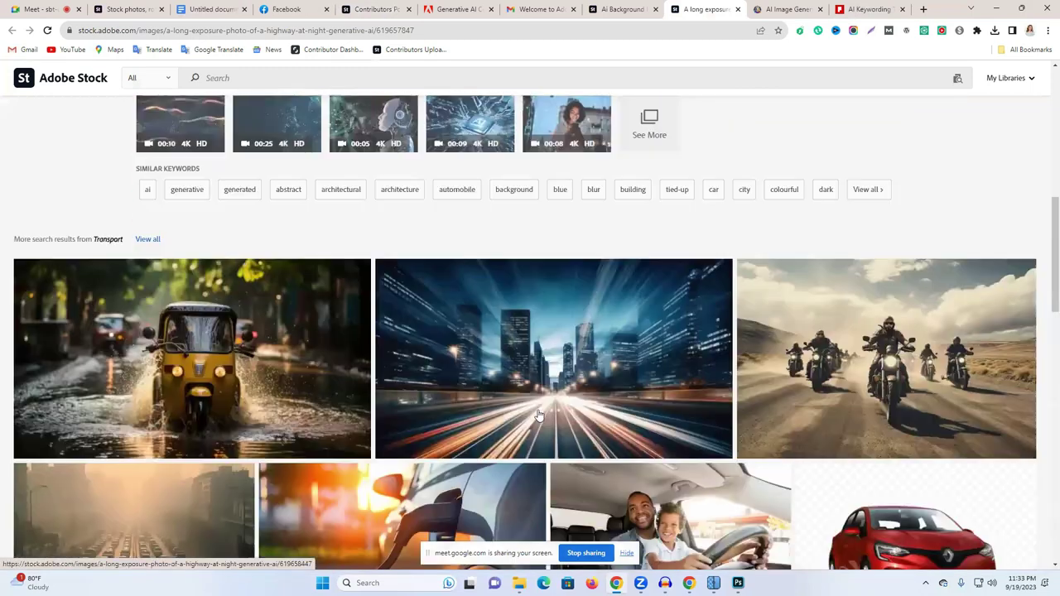
{"action": "left_click", "coordinate": [738, 582]}
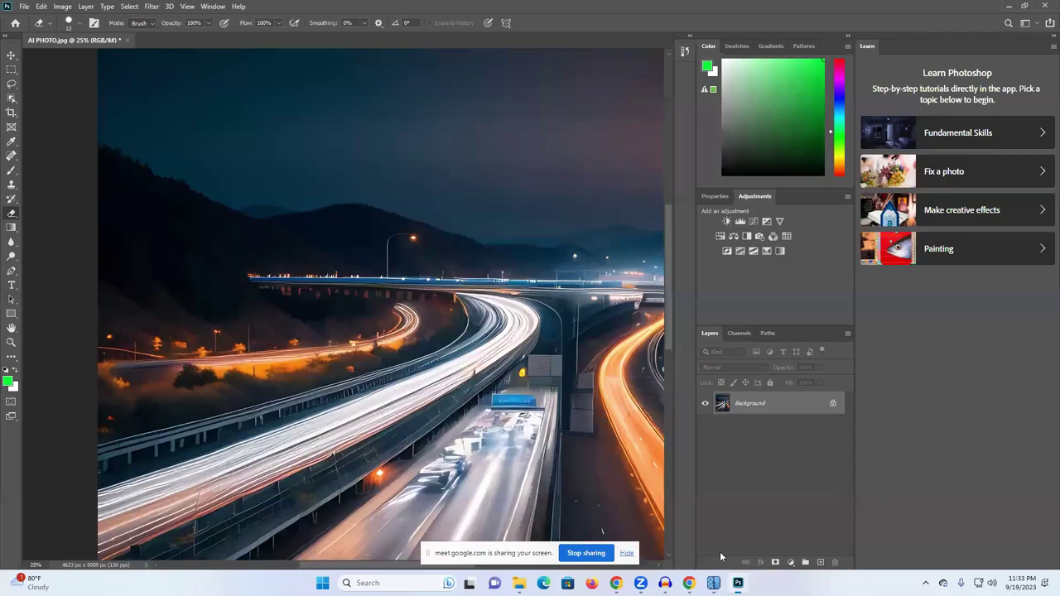
{"action": "left_click", "coordinate": [128, 40]}
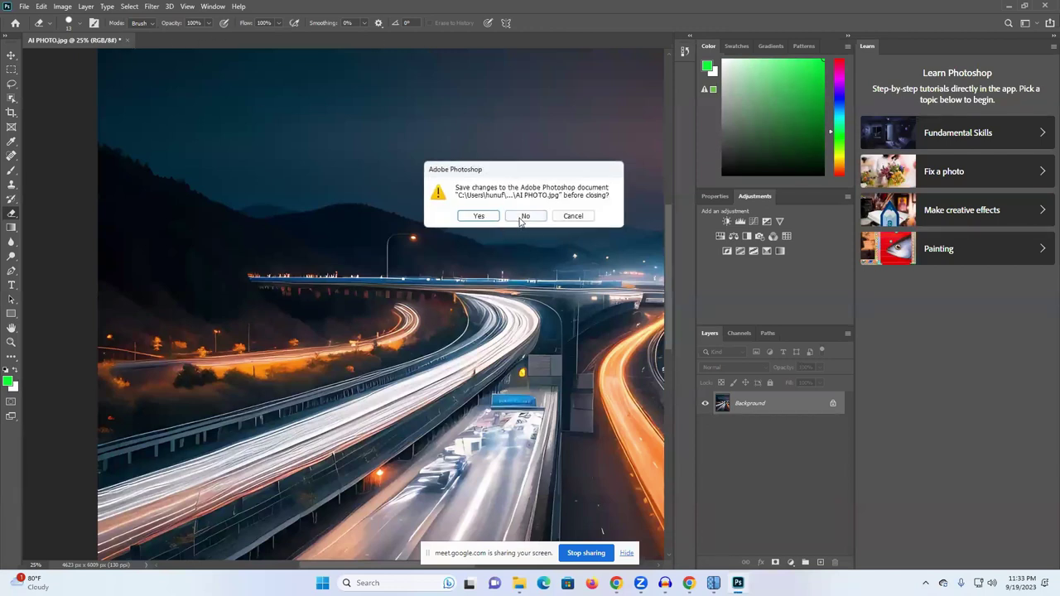
{"action": "left_click", "coordinate": [519, 217]}
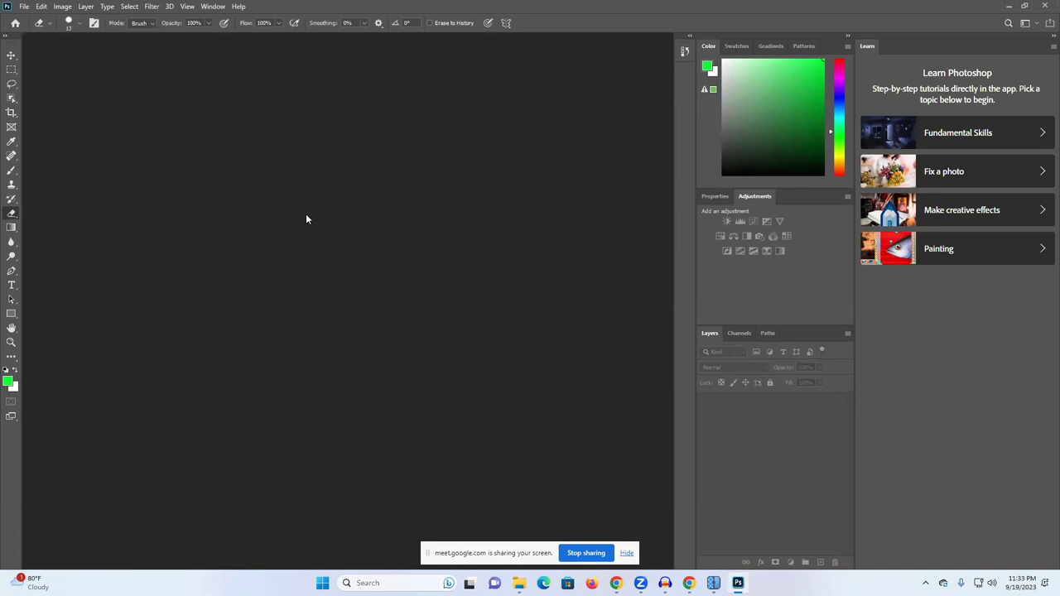
Step: Minimize Photoshop and look between the AI image generator and Pixify tabs
{"action": "left_click", "coordinate": [1008, 7]}
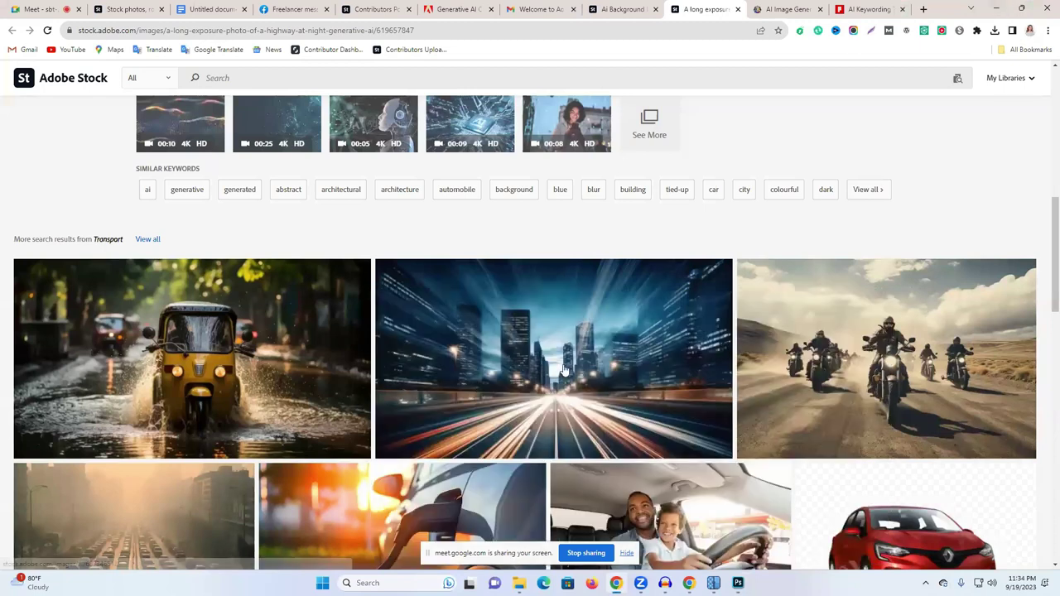
{"action": "scroll", "coordinate": [694, 314], "scroll_direction": "up", "scroll_amount": 1}
{"action": "scroll", "coordinate": [693, 314], "scroll_direction": "up", "scroll_amount": 7}
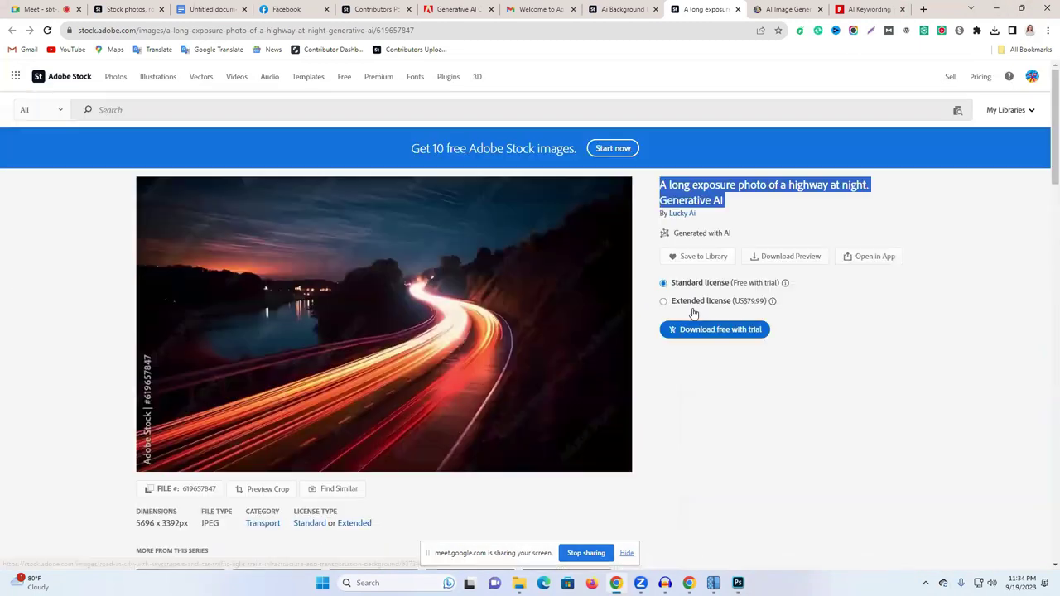
{"action": "left_click", "coordinate": [802, 10]}
{"action": "left_click", "coordinate": [865, 9]}
{"action": "left_click", "coordinate": [801, 10]}
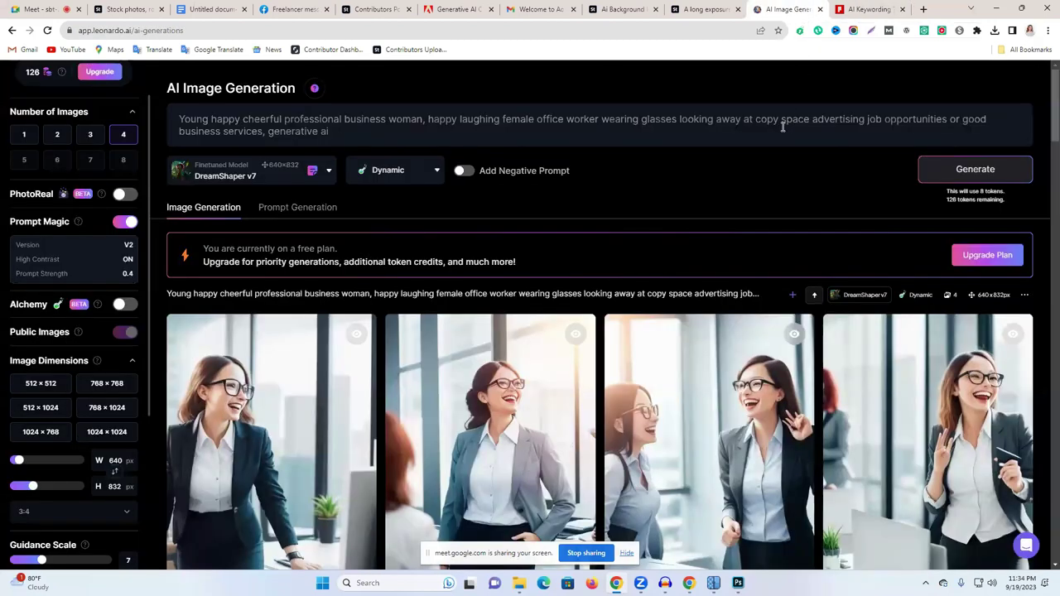
{"action": "scroll", "coordinate": [488, 337], "scroll_direction": "down", "scroll_amount": 1}
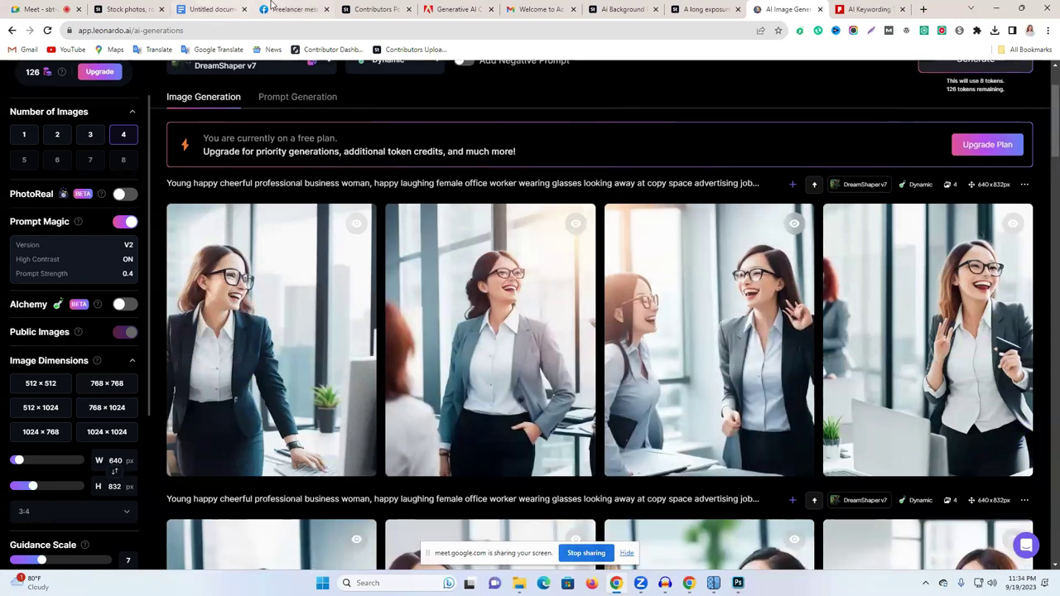
Step: Look through the notes document, Adobe Stock home and In review uploads tabs
{"action": "left_click", "coordinate": [280, 9]}
{"action": "left_click", "coordinate": [234, 7]}
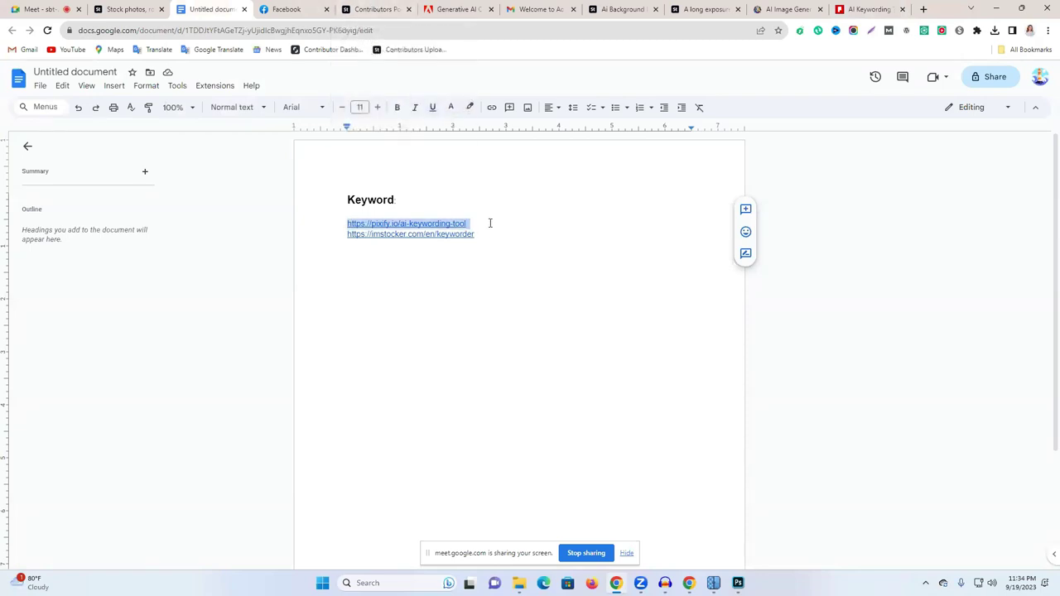
{"action": "left_click", "coordinate": [138, 6]}
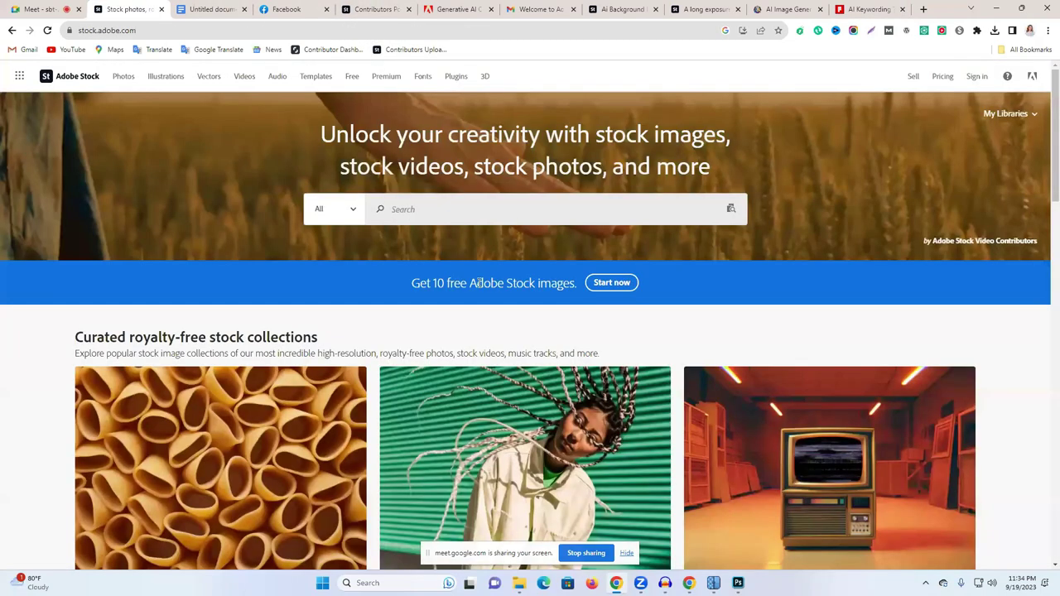
{"action": "left_click", "coordinate": [356, 7]}
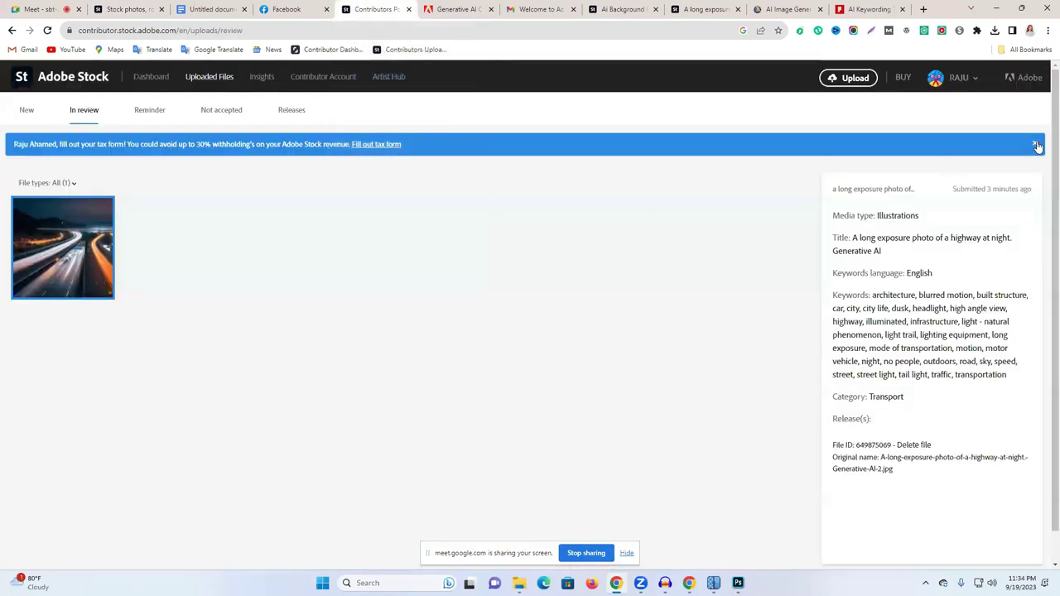
{"action": "scroll", "coordinate": [650, 236], "scroll_direction": "down", "scroll_amount": 1}
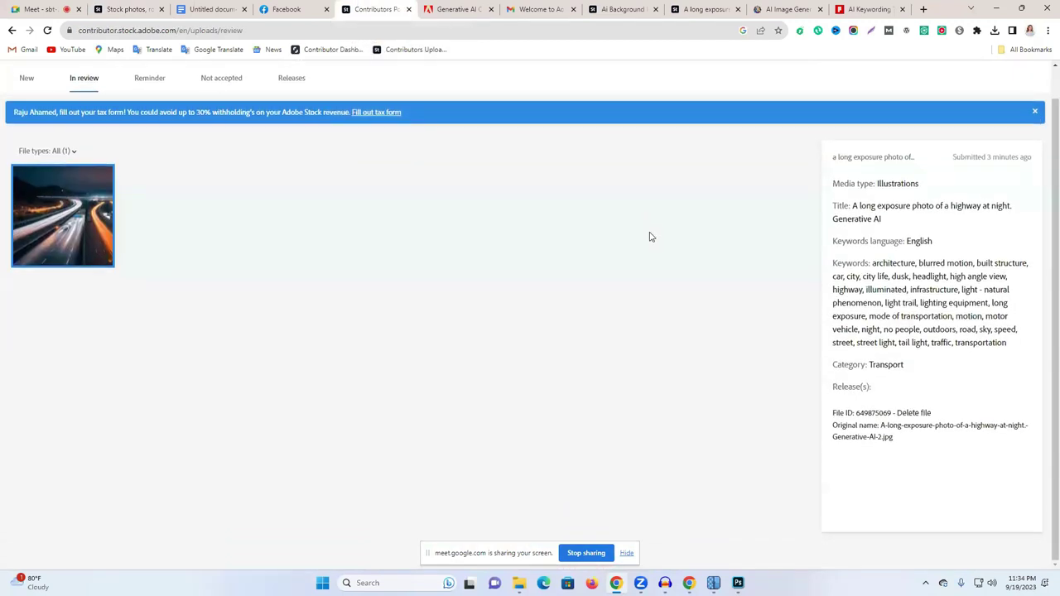
{"action": "left_click", "coordinate": [464, 8]}
{"action": "left_click", "coordinate": [635, 8]}
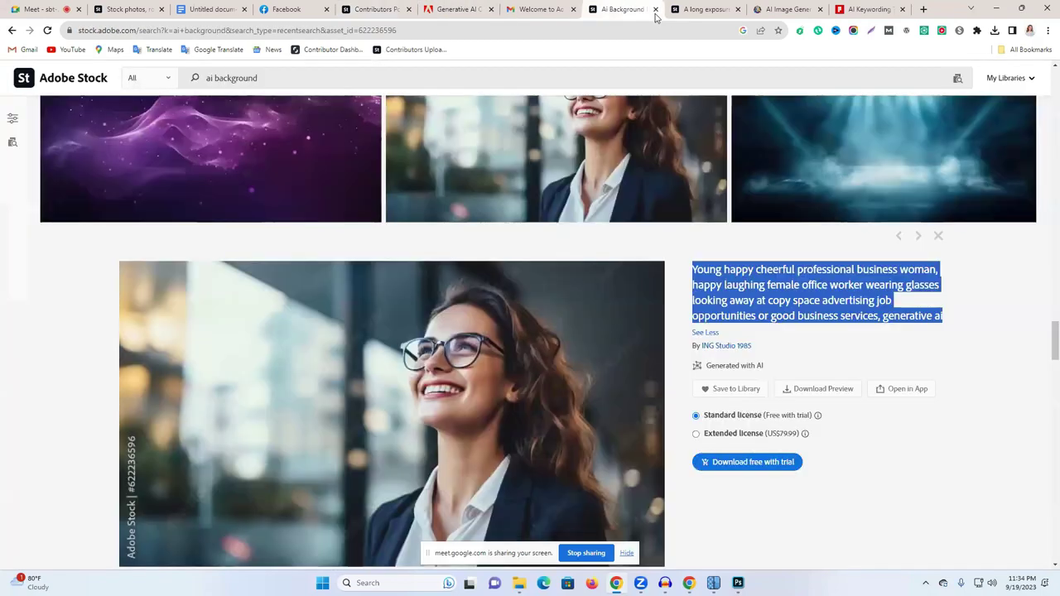
Step: Close the AI Background, highway listing, AI image generator and Gmail tabs
{"action": "left_click", "coordinate": [655, 11]}
{"action": "key", "text": "ctrl+w"}
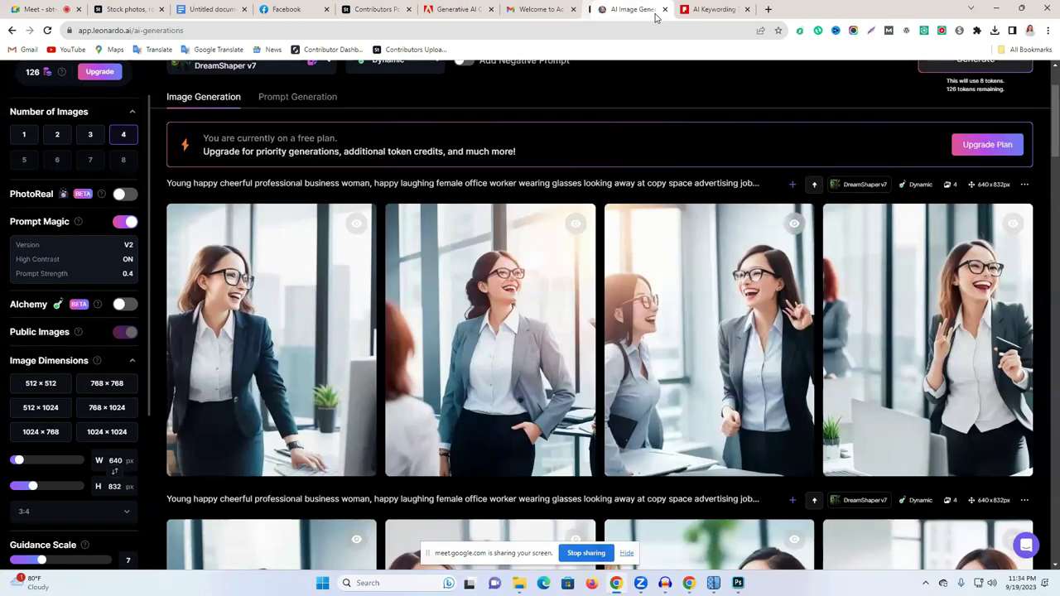
{"action": "left_click", "coordinate": [664, 9]}
{"action": "left_click", "coordinate": [553, 8]}
{"action": "left_click", "coordinate": [572, 9]}
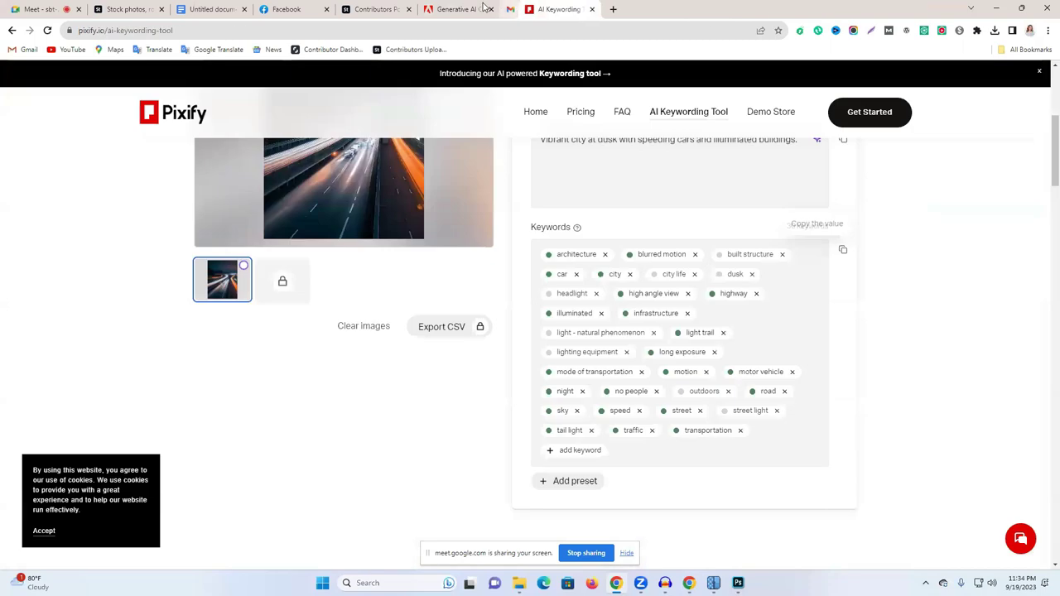
Step: Scroll through Pixify's generated highway title and keywords
{"action": "left_click", "coordinate": [484, 8]}
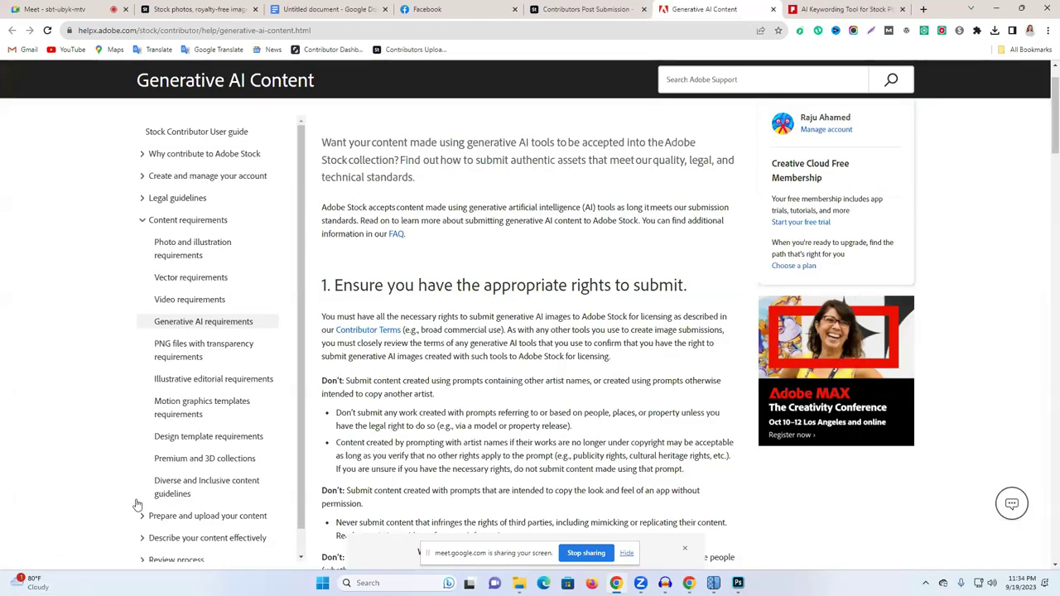
{"action": "left_click", "coordinate": [886, 9]}
{"action": "scroll", "coordinate": [669, 310], "scroll_direction": "up", "scroll_amount": 4}
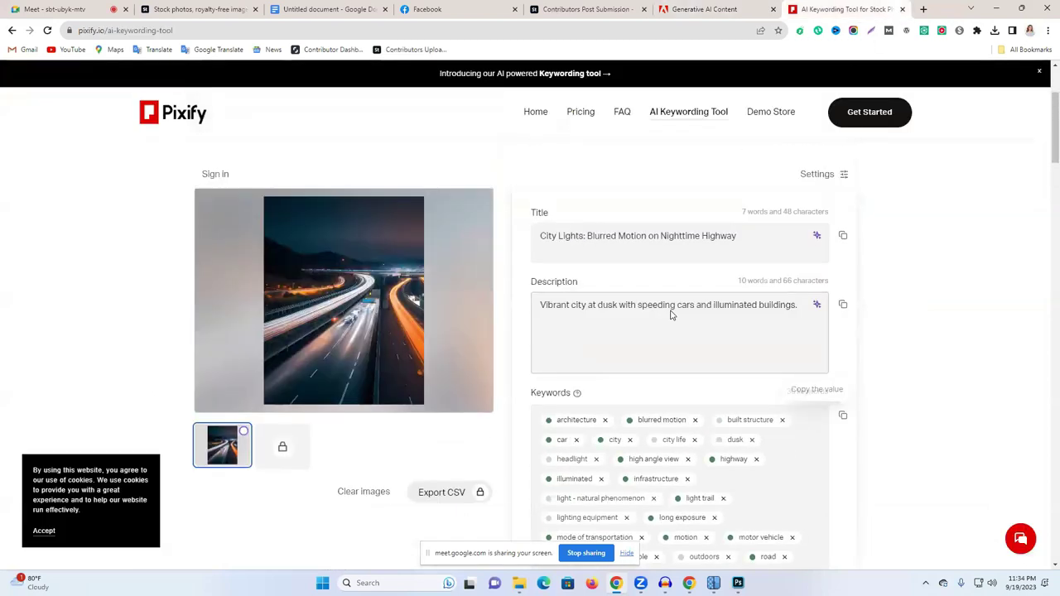
{"action": "scroll", "coordinate": [705, 278], "scroll_direction": "down", "scroll_amount": 7}
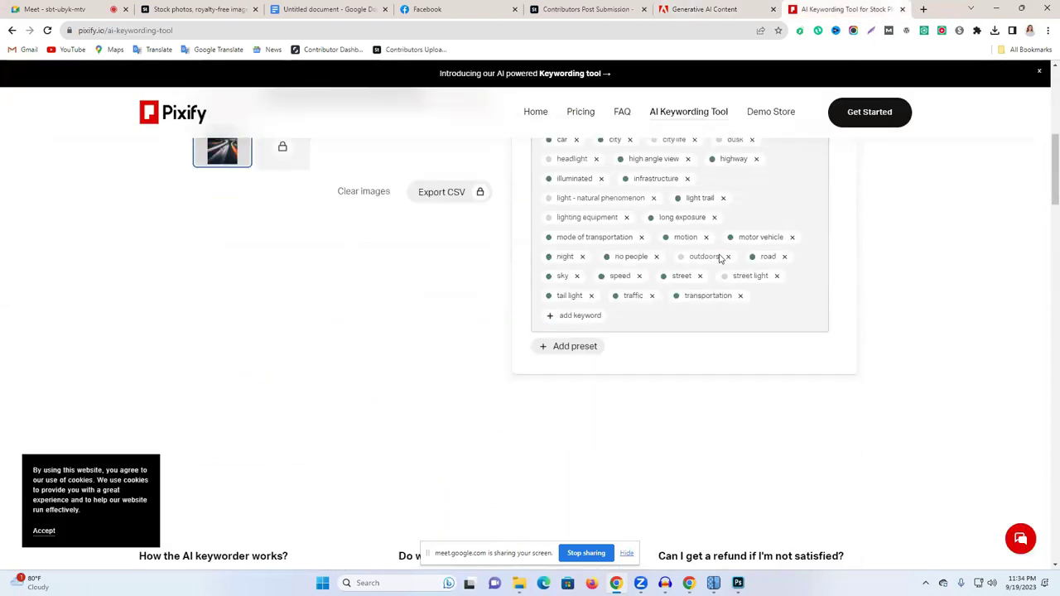
Step: Select the opening words of Pixify's highway description, then go to the Generative AI guide
{"action": "left_click", "coordinate": [717, 9]}
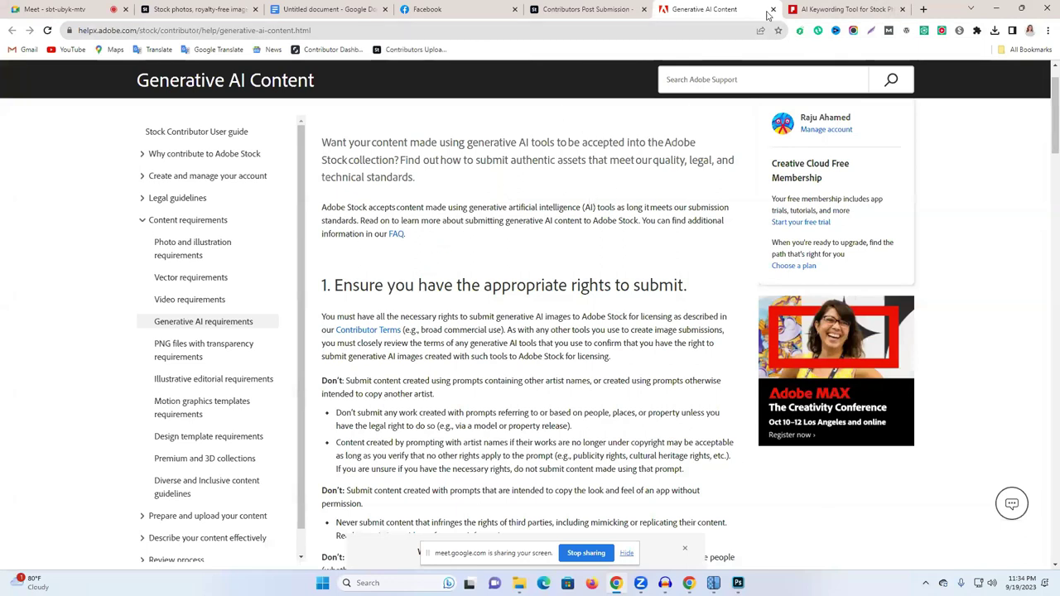
{"action": "left_click", "coordinate": [834, 8]}
{"action": "scroll", "coordinate": [621, 347], "scroll_direction": "up", "scroll_amount": 4}
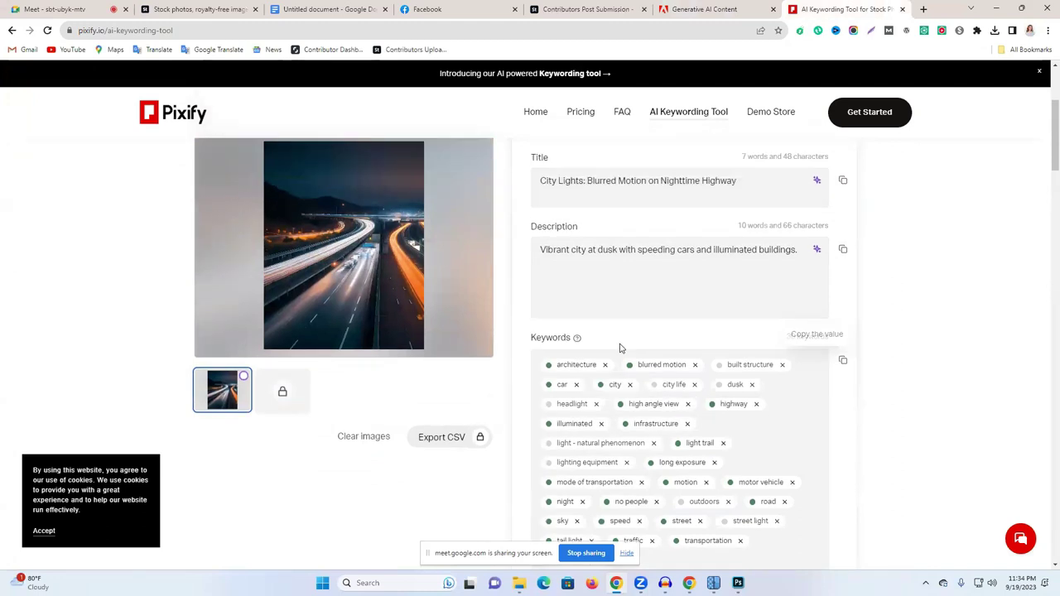
{"action": "left_click", "coordinate": [593, 249]}
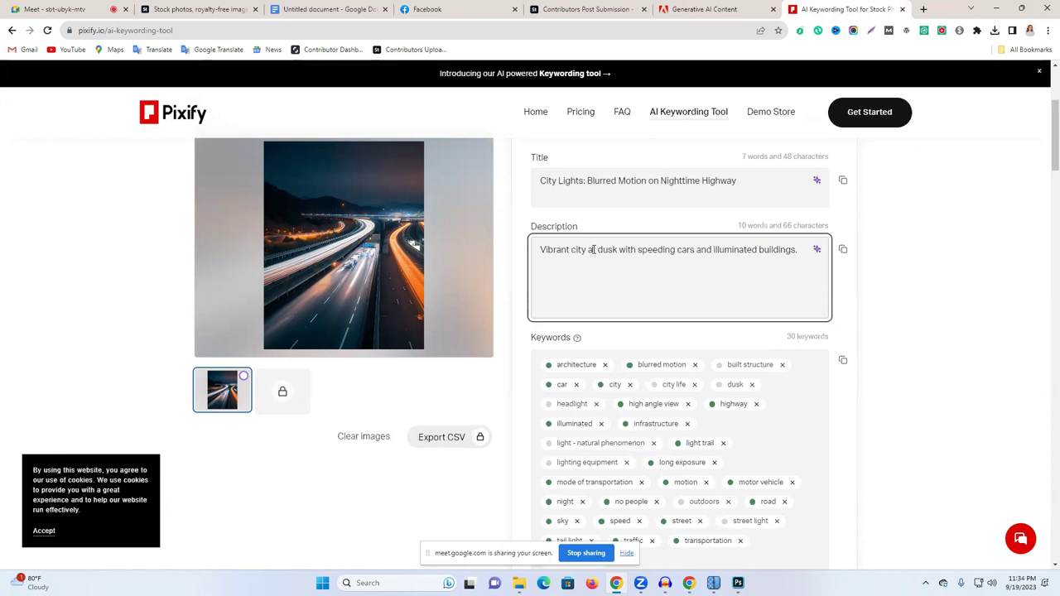
{"action": "left_click_drag", "start_coordinate": [539, 246], "coordinate": [672, 249]}
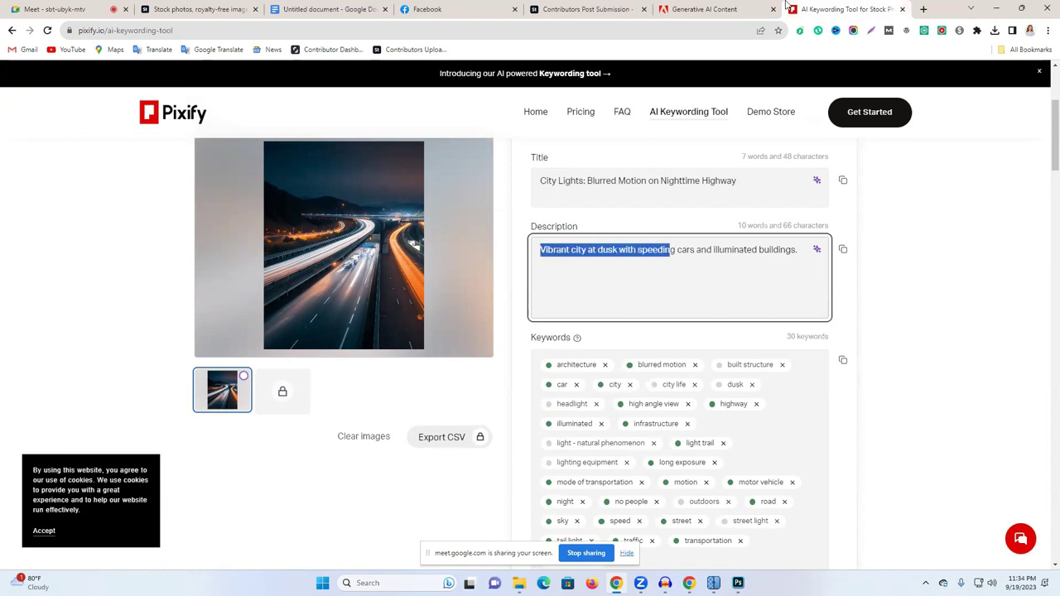
{"action": "left_click", "coordinate": [588, 9]}
{"action": "left_click", "coordinate": [684, 10]}
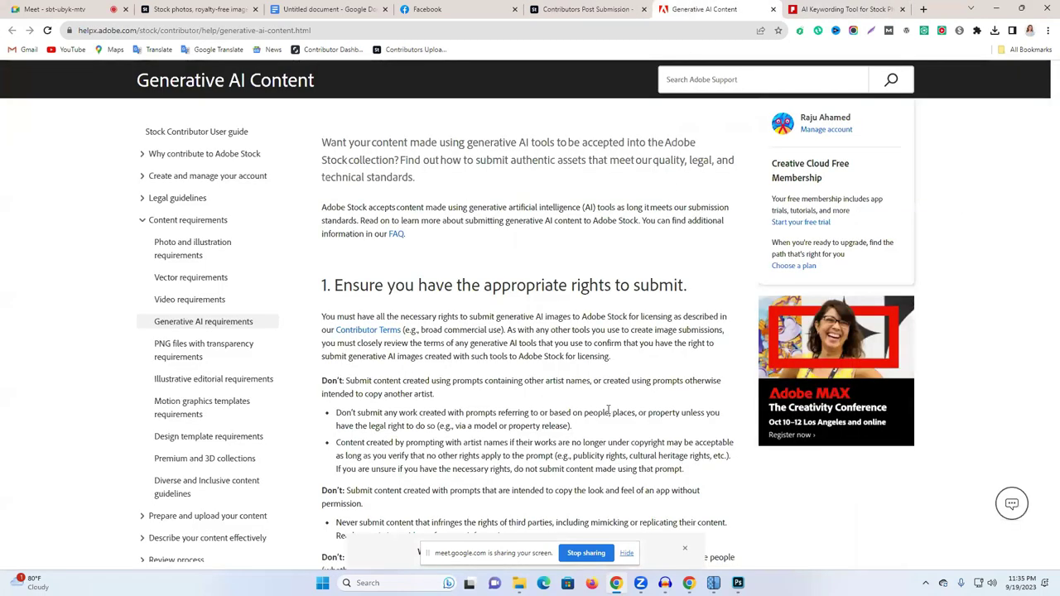
Step: Reload the Generative AI requirements guide and scroll to section 2, Label content as Generative AI
{"action": "scroll", "coordinate": [608, 409], "scroll_direction": "down", "scroll_amount": 5}
{"action": "scroll", "coordinate": [607, 409], "scroll_direction": "down", "scroll_amount": 2}
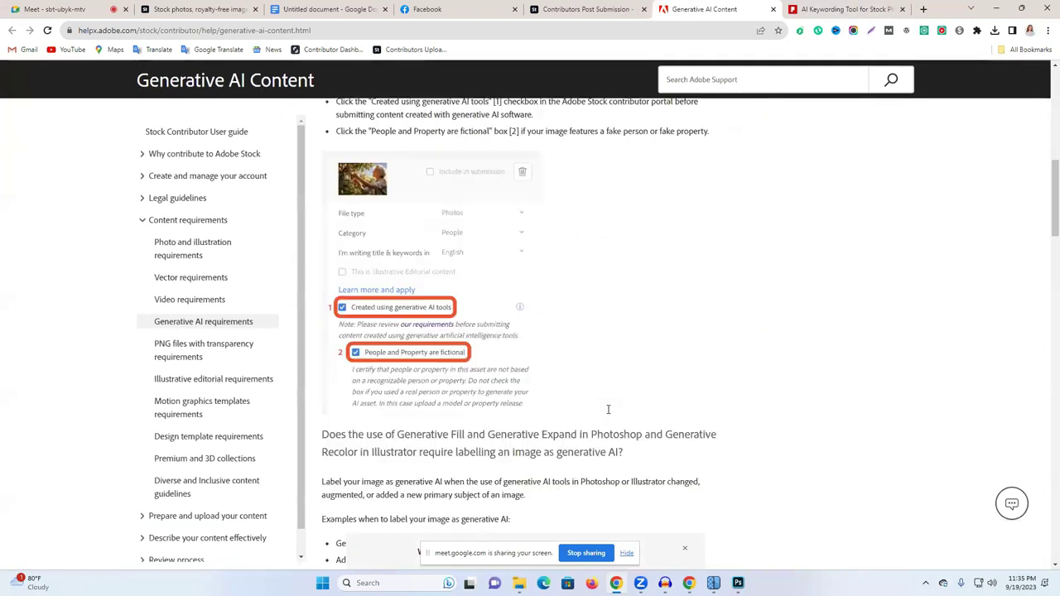
{"action": "scroll", "coordinate": [608, 411], "scroll_direction": "down", "scroll_amount": 4}
{"action": "scroll", "coordinate": [602, 447], "scroll_direction": "up", "scroll_amount": 5}
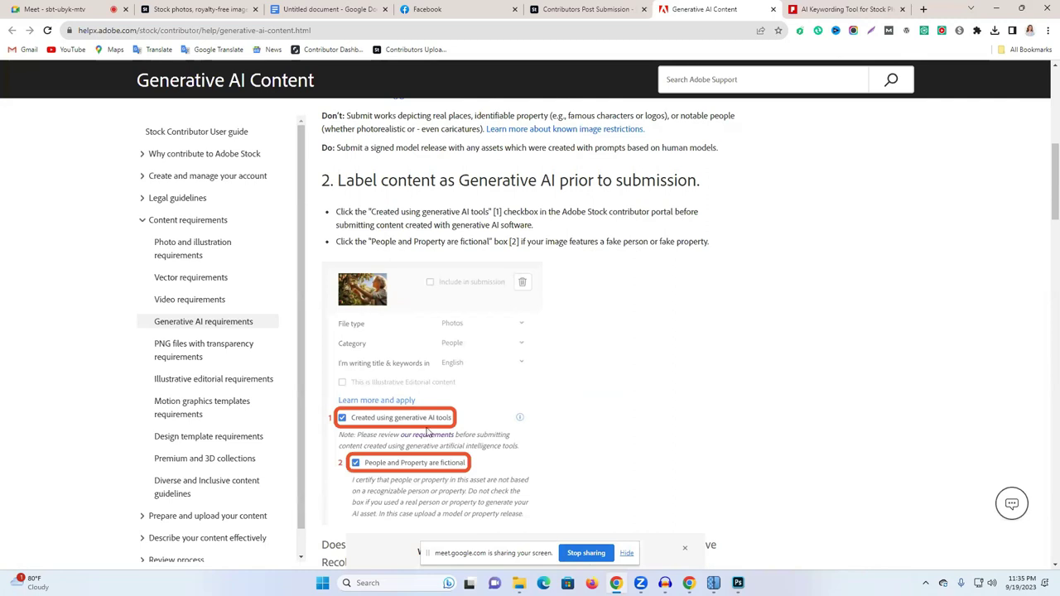
{"action": "scroll", "coordinate": [422, 420], "scroll_direction": "up", "scroll_amount": 6}
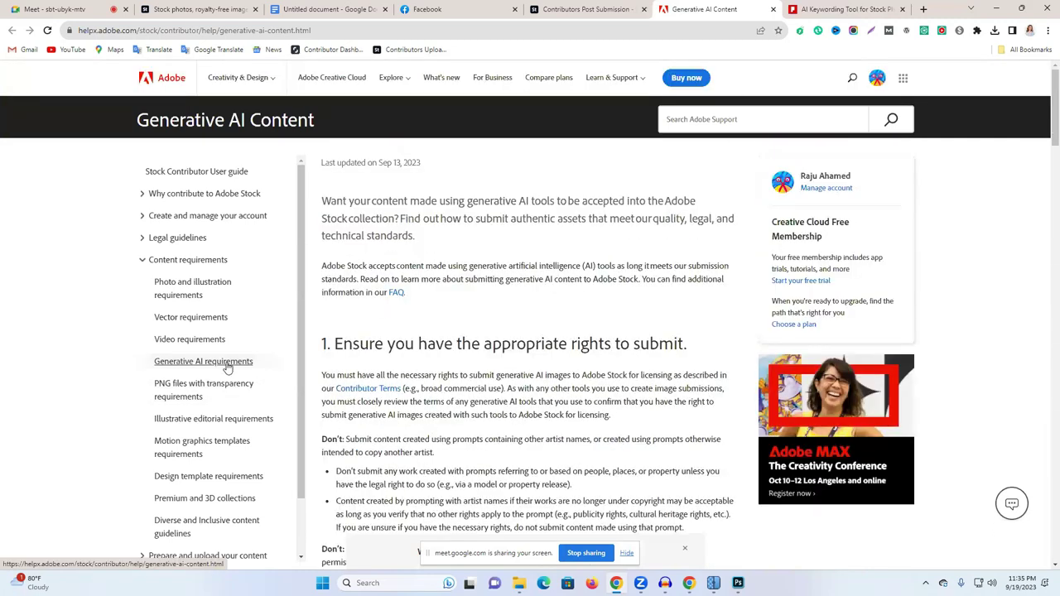
{"action": "left_click", "coordinate": [219, 370]}
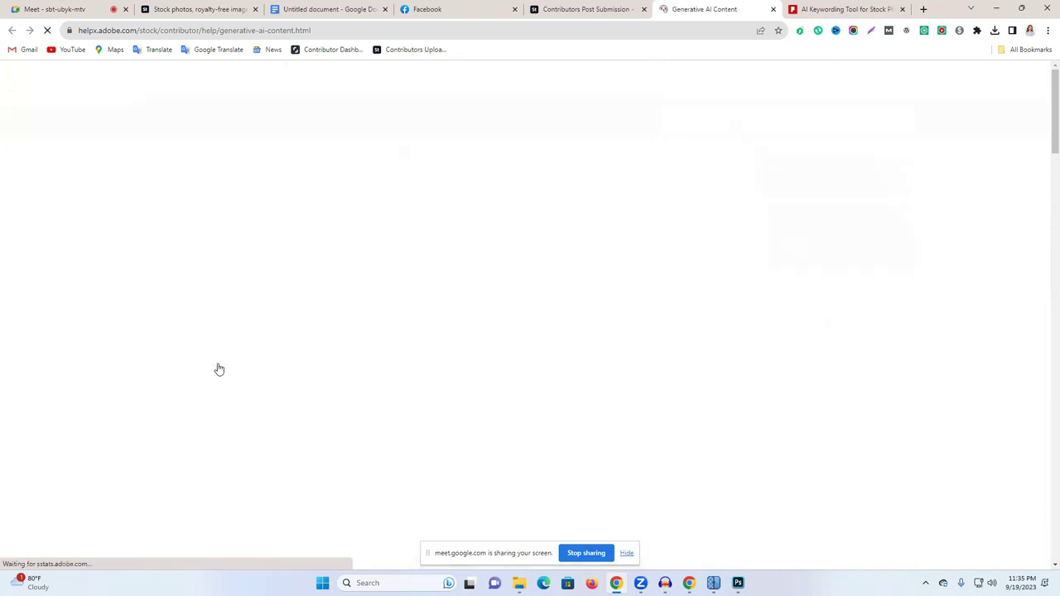
{"action": "scroll", "coordinate": [629, 434], "scroll_direction": "down", "scroll_amount": 7}
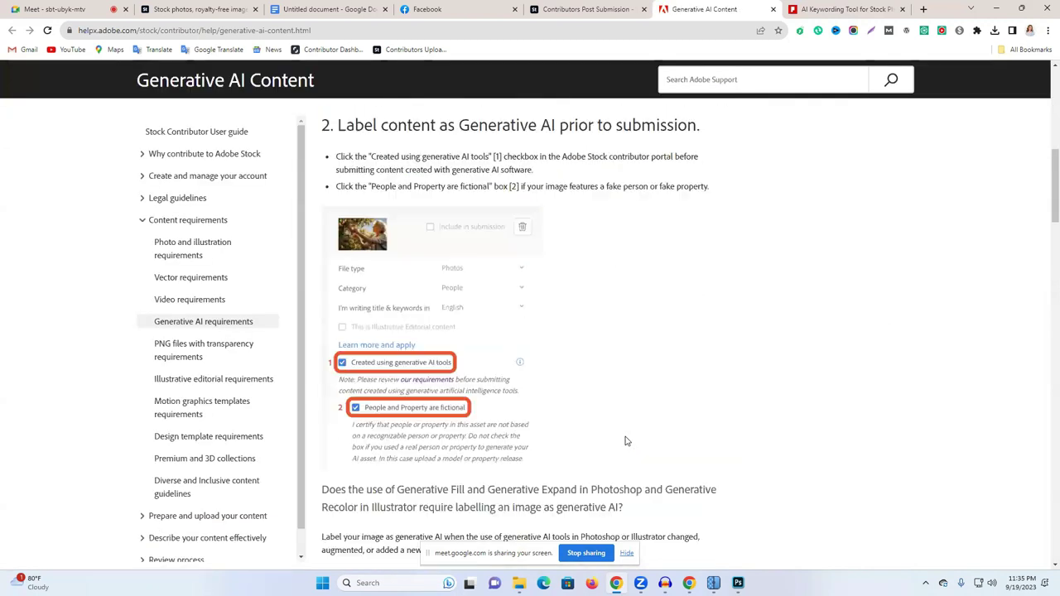